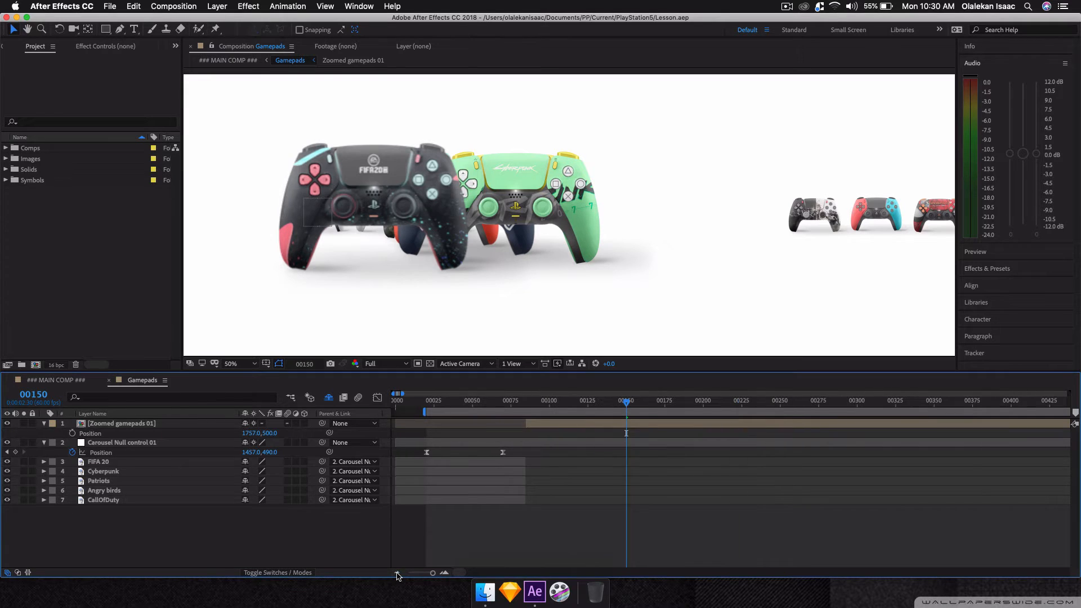
Scrub the Gamepads composition to frame 230 and open the nested Zoomed gamepads 01 composition.
left_click_drag(493, 408, 749, 415)
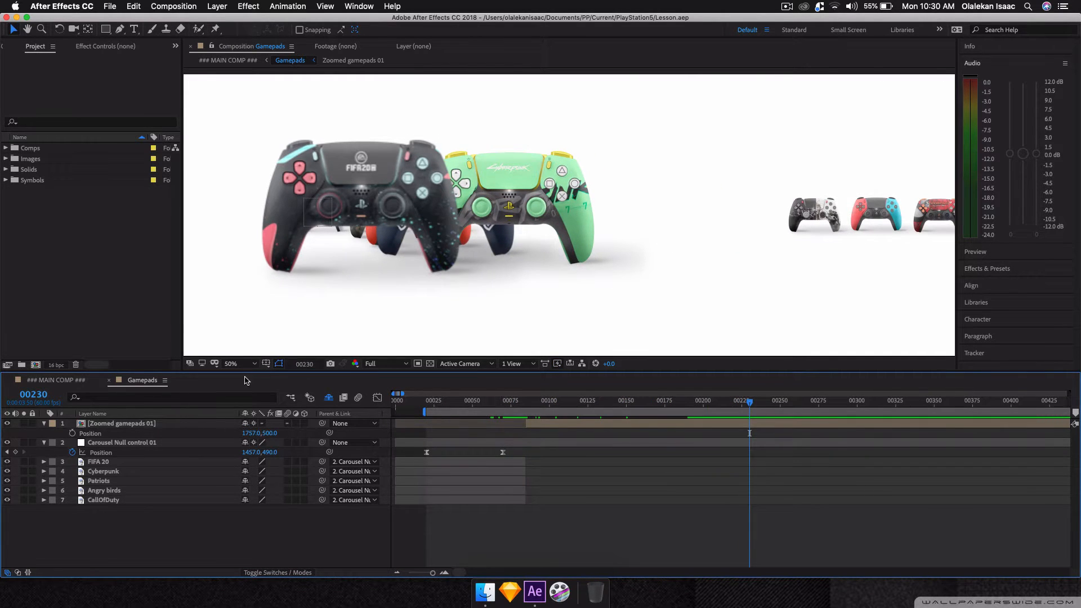
double_click(175, 423)
key("j")
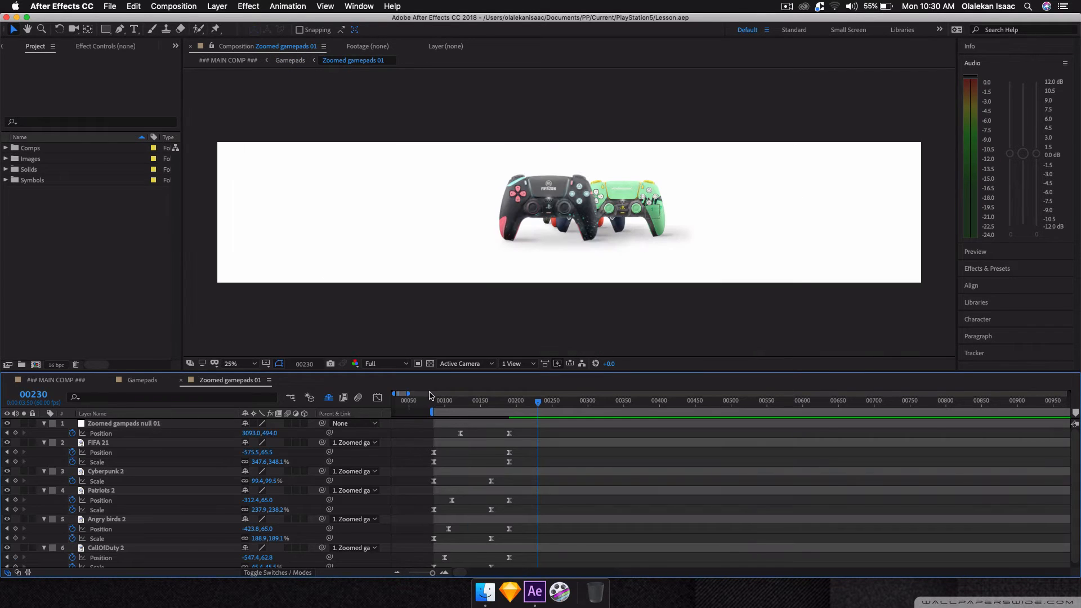
key("minus")
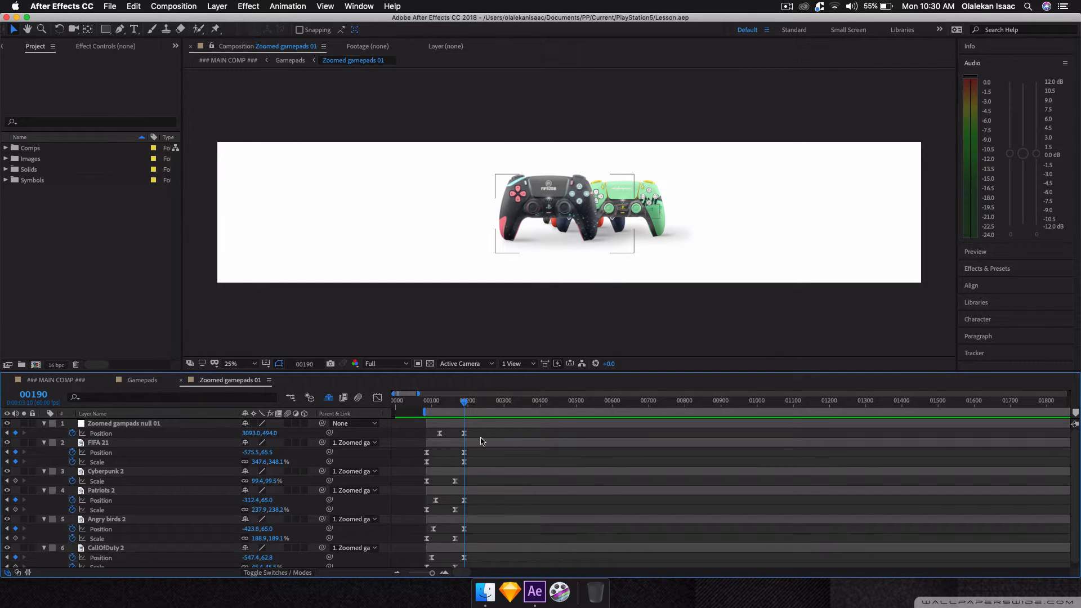
Add Position keyframes at frame 250 to the FIFA 21 and Cyberpunk 2 layers.
left_click(482, 441)
left_click(33, 394)
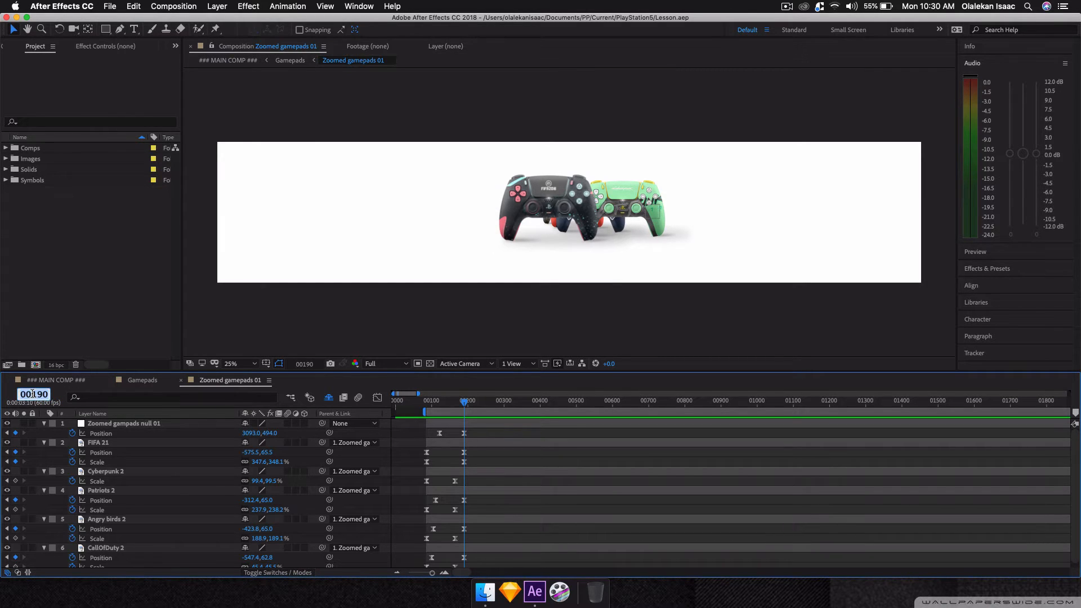
type("250")
key("Return")
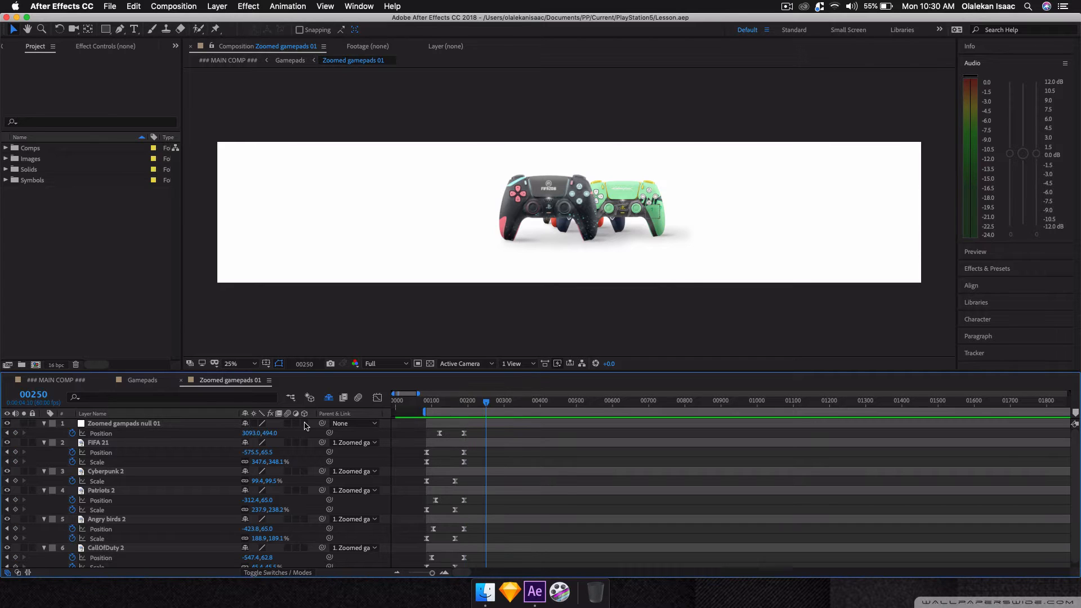
left_click(558, 204)
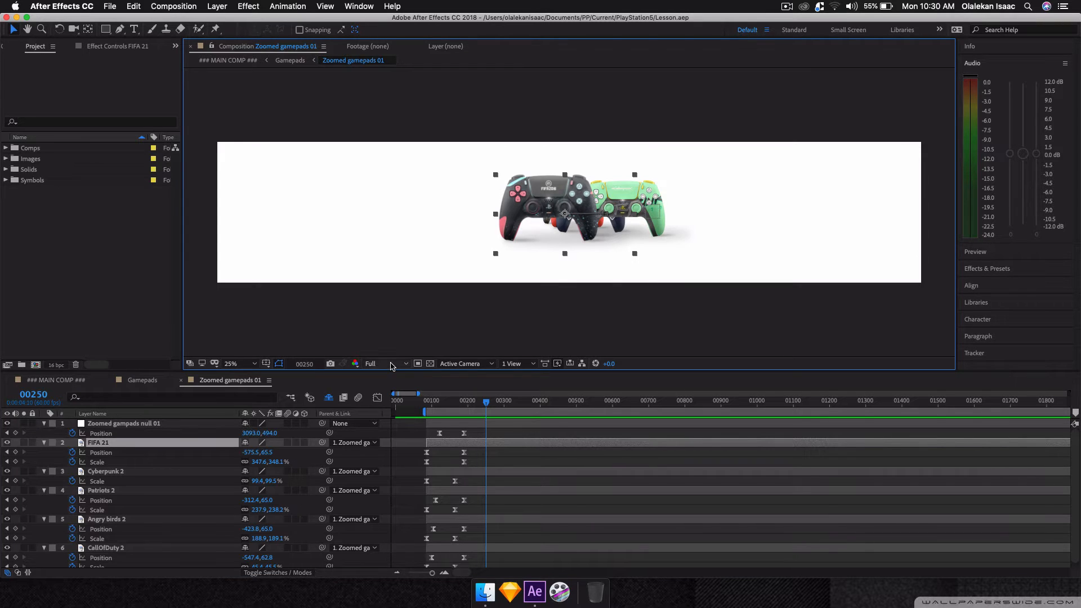
left_click(625, 184, "shift")
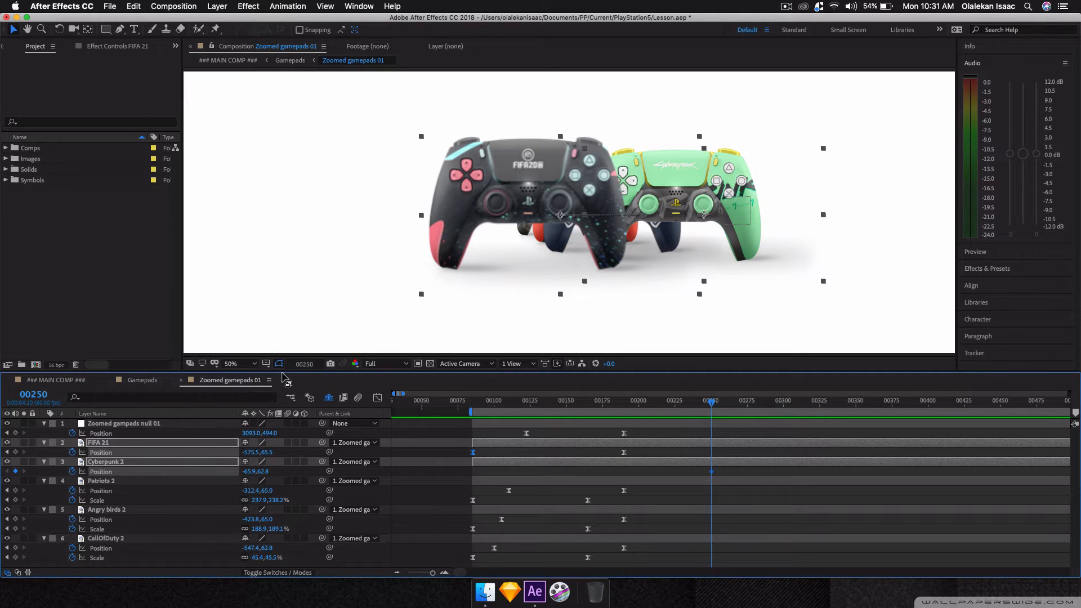
left_click(278, 456)
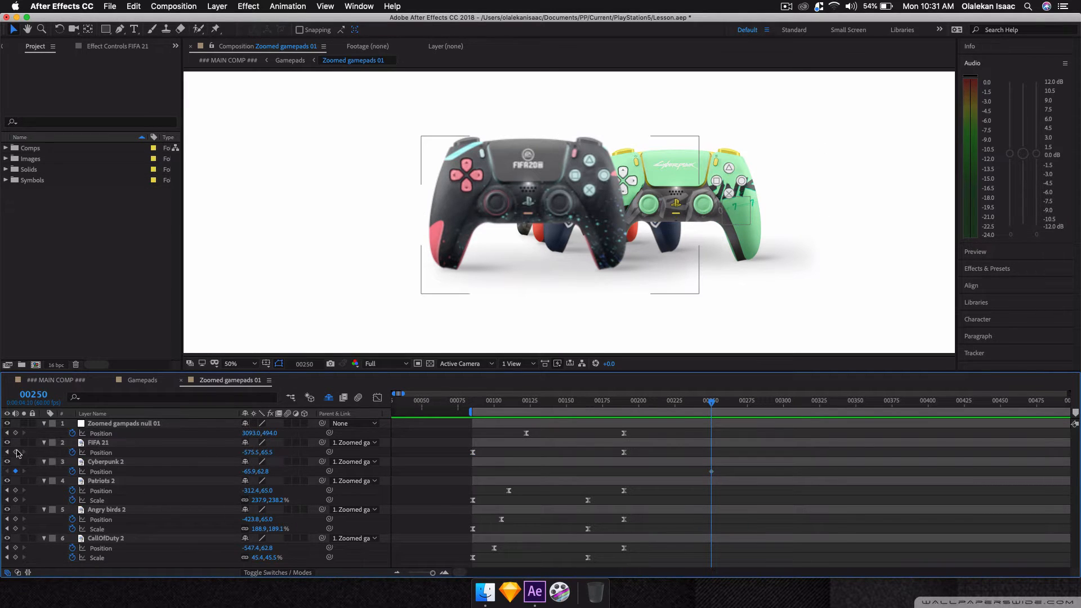
left_click(16, 452)
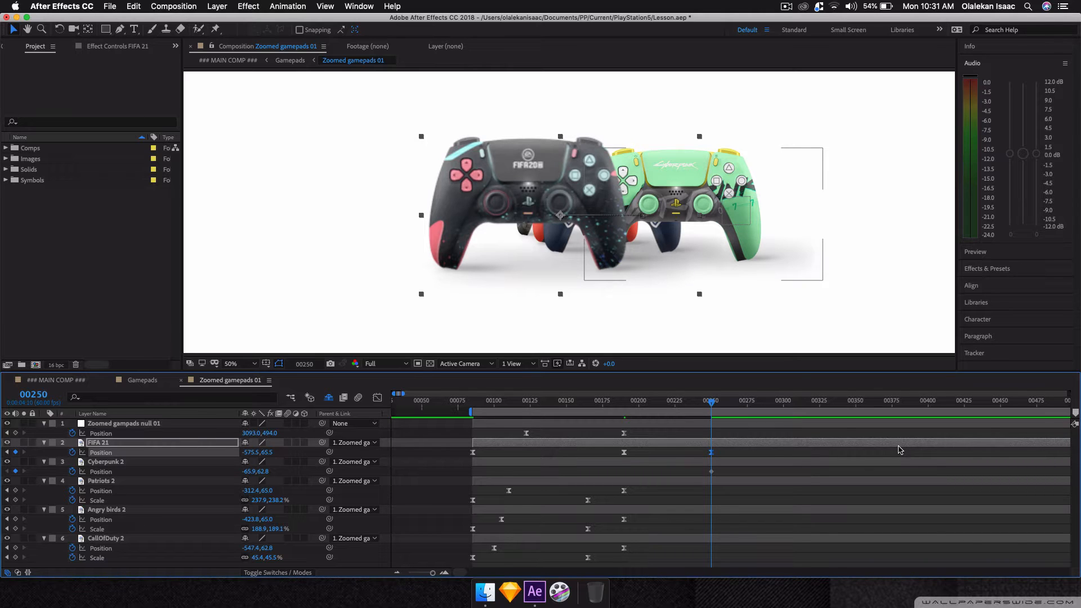
At frame 300, keyframe FIFA 21's X position at -1175.5 and Cyberpunk 2's X position at -819.9.
left_click(784, 408)
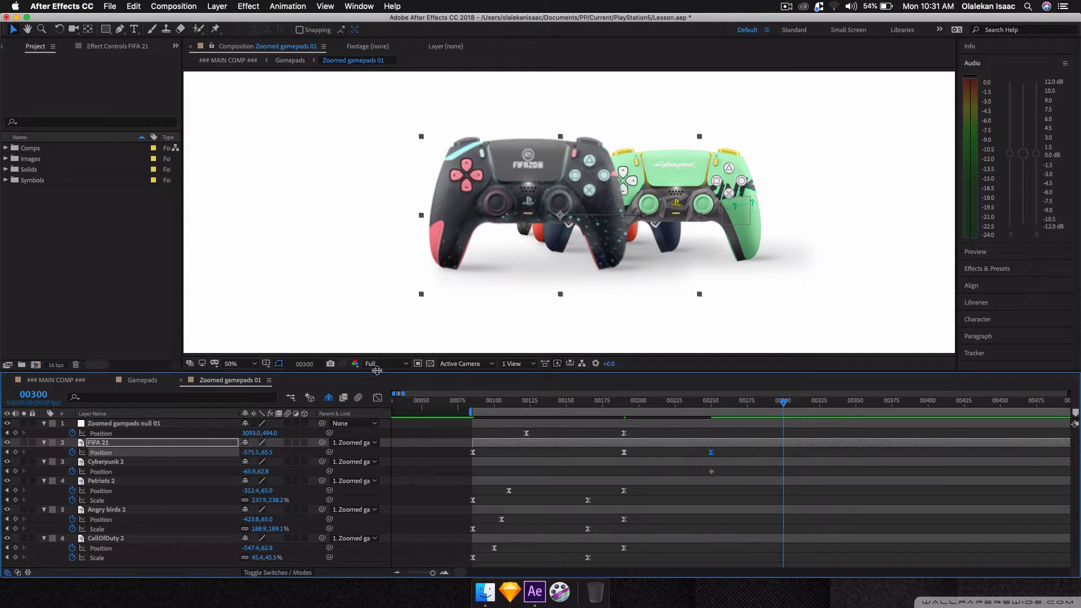
left_click_drag(246, 456, 18, 460)
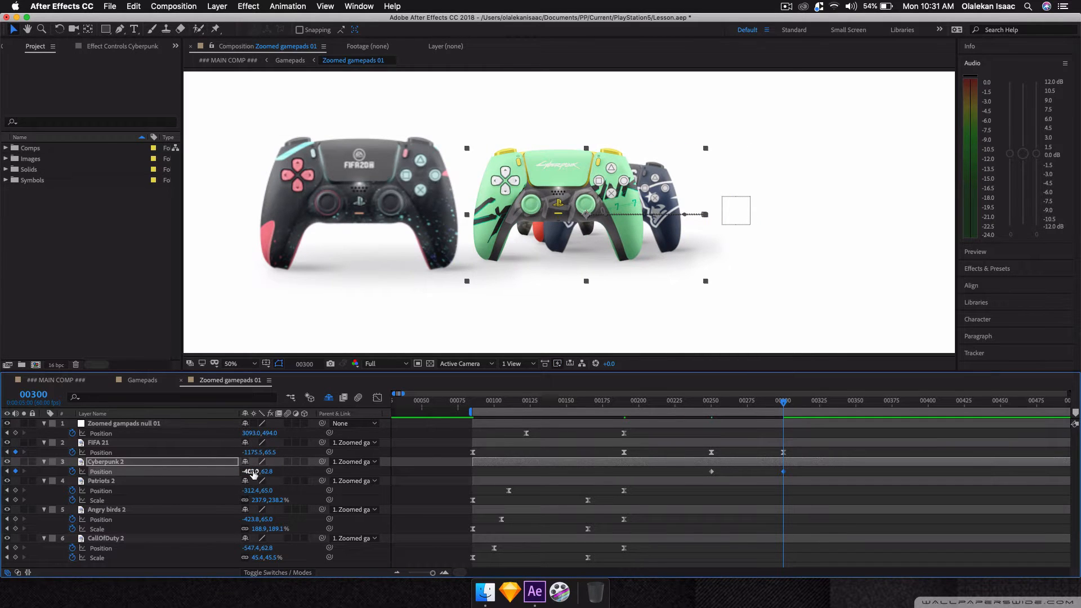
left_click_drag(248, 471, 53, 472)
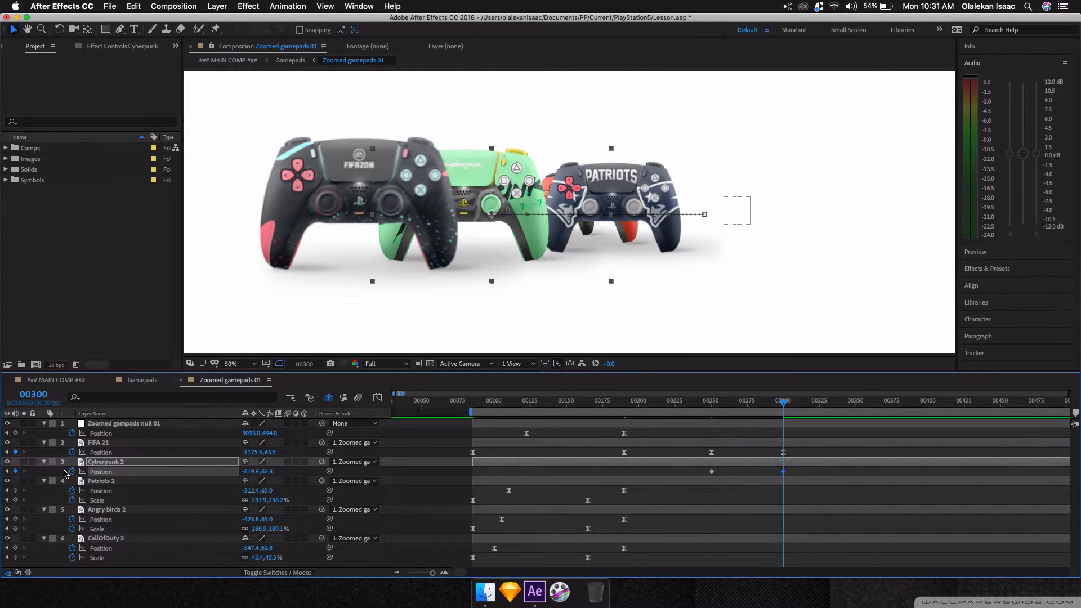
Show the rulers and place a vertical guide at the FIFA gamepad's right edge at frame 250, at about x 2700.
key("j")
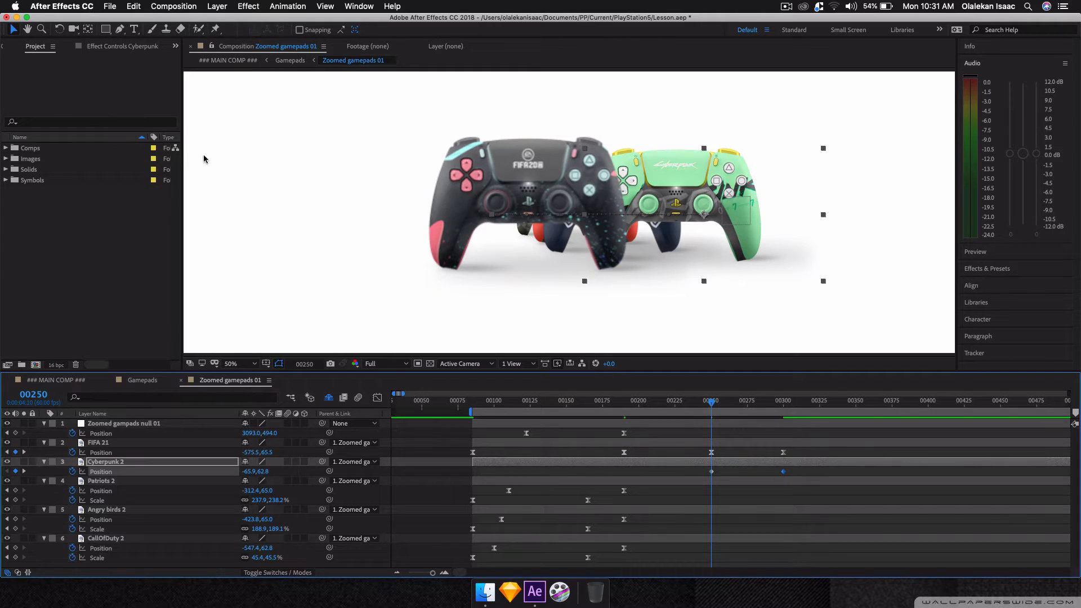
key("super+r")
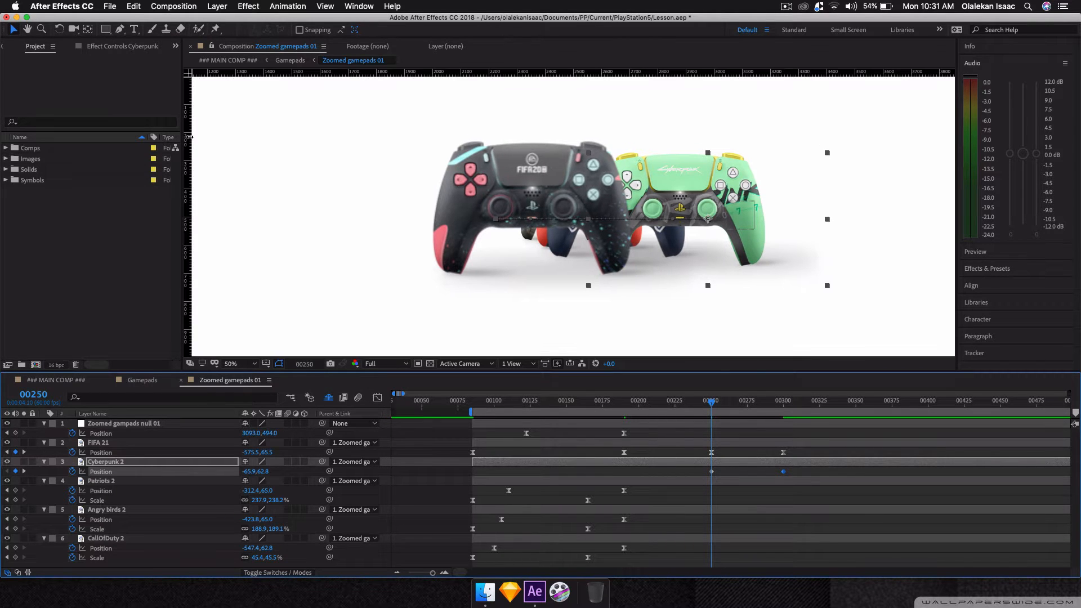
left_click_drag(190, 137, 630, 152)
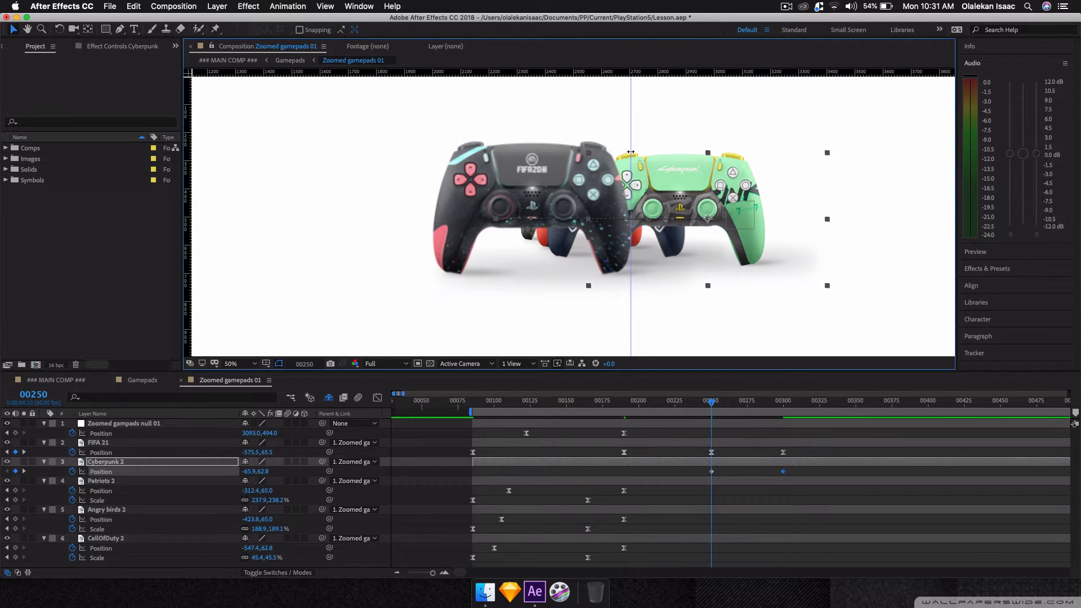
At frame 300, align Cyberpunk 2's right edge with the guide at X -537.9 and set FIFA 21's X position to -1034.5.
key("k")
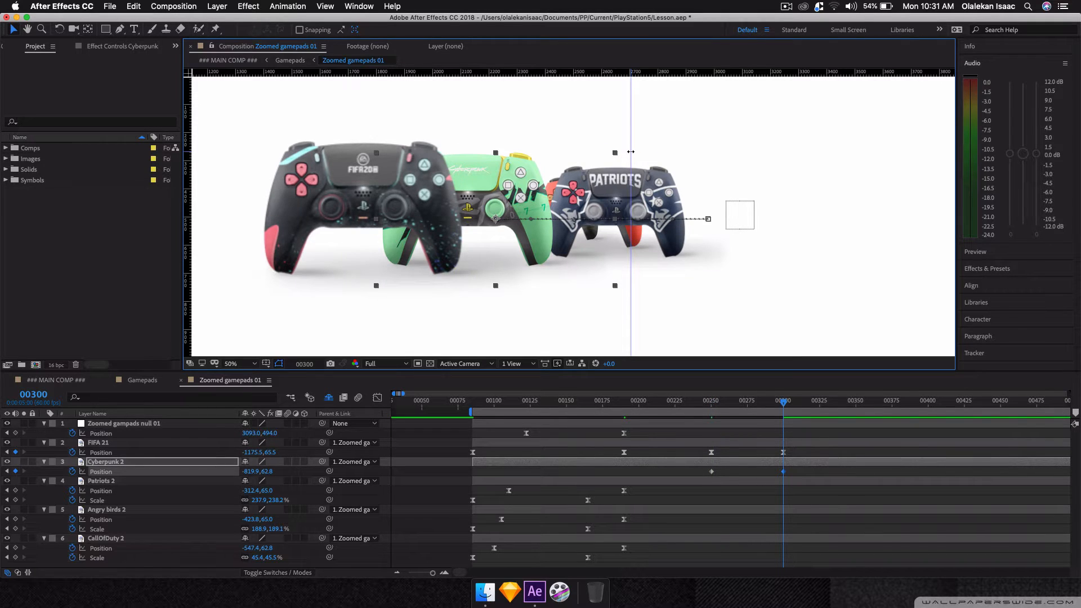
left_click(287, 457)
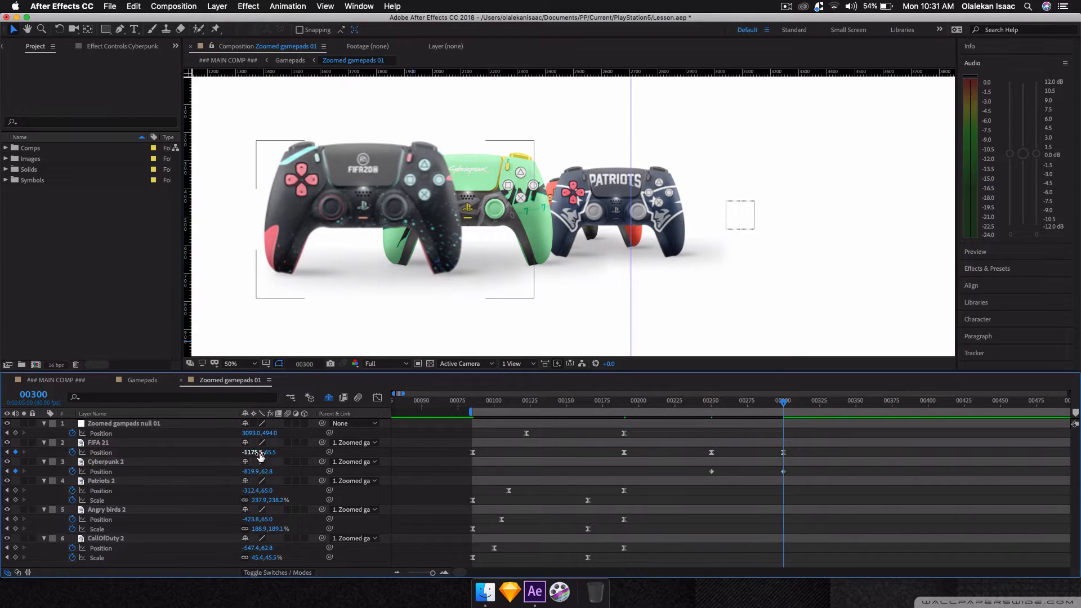
left_click_drag(248, 476, 407, 476)
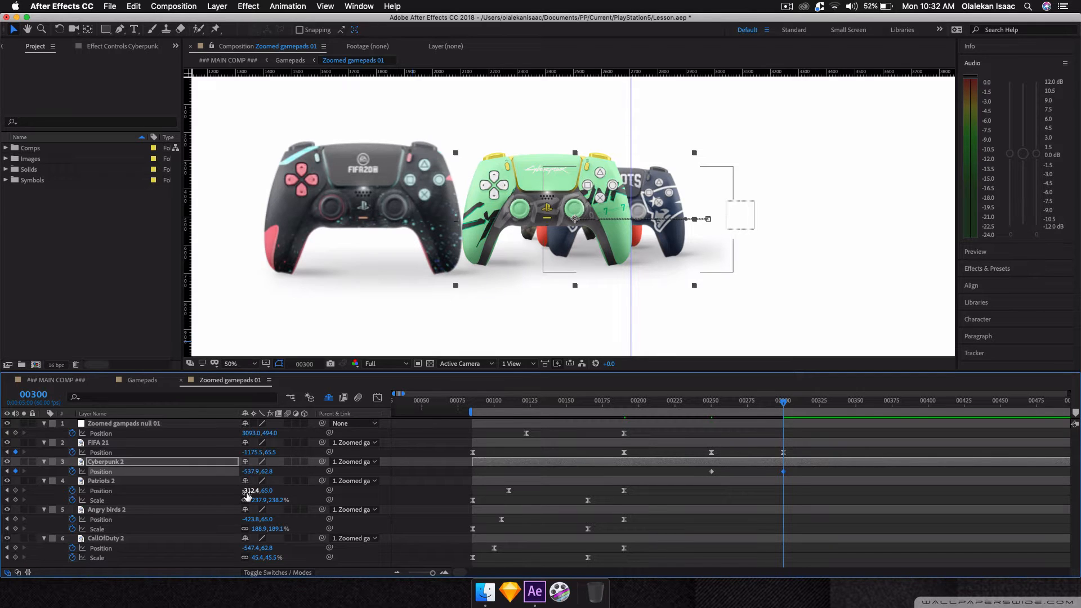
left_click_drag(250, 452, 335, 458)
Compare the gamepad arrangement at the frame 250 keyframes with the one at frame 300.
key("j")
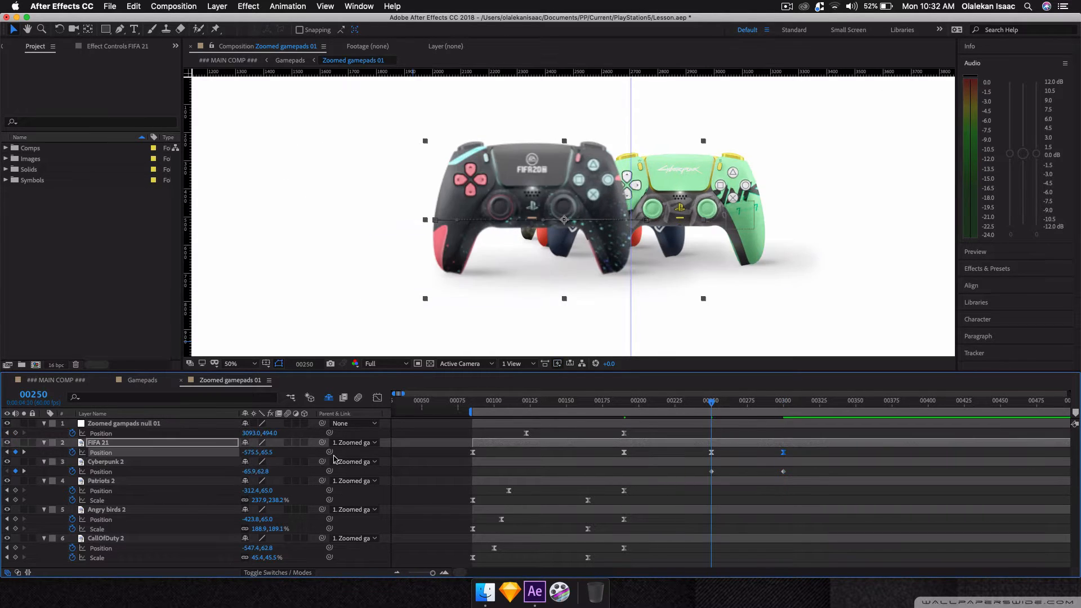
key("k")
key("j")
key("k")
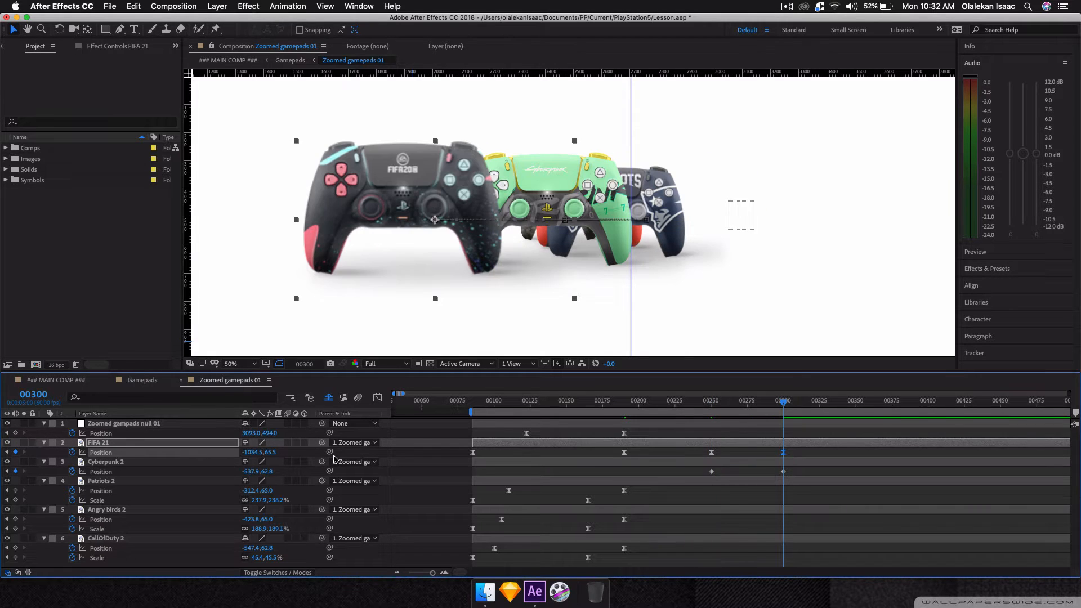
key("j")
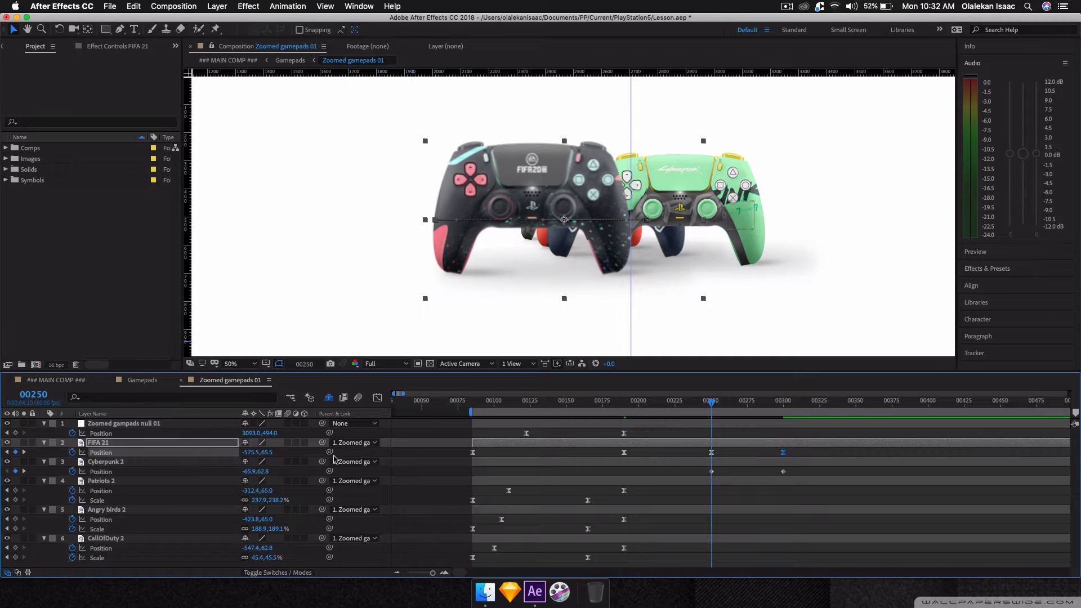
key("k")
key("j")
Move the final Position keyframes of FIFA 21 and Cyberpunk 2 from frame 300 to frame 281.
left_click(700, 458)
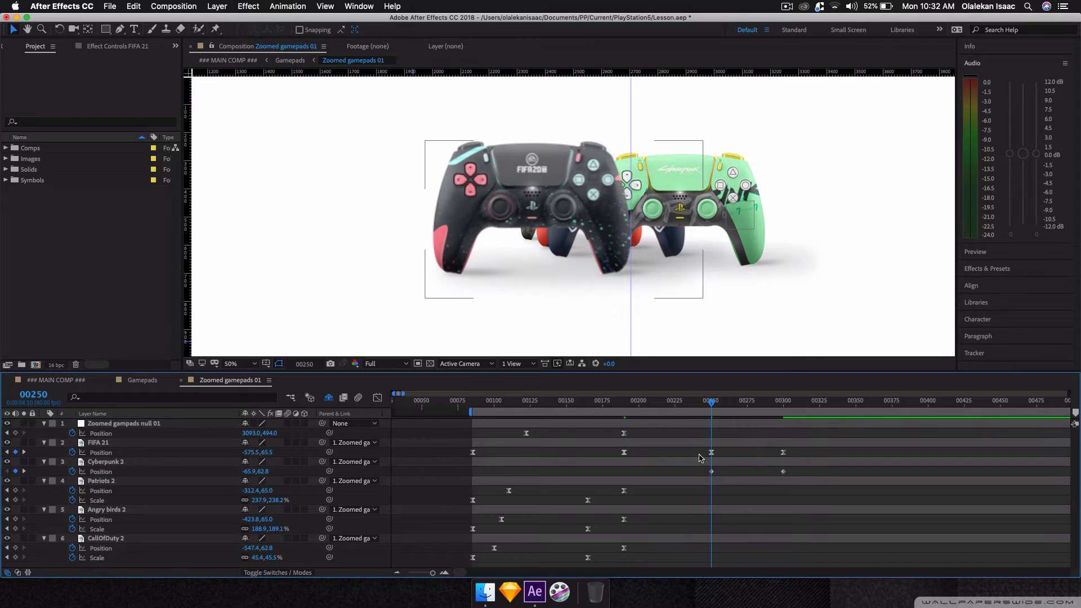
left_click_drag(746, 407, 756, 403)
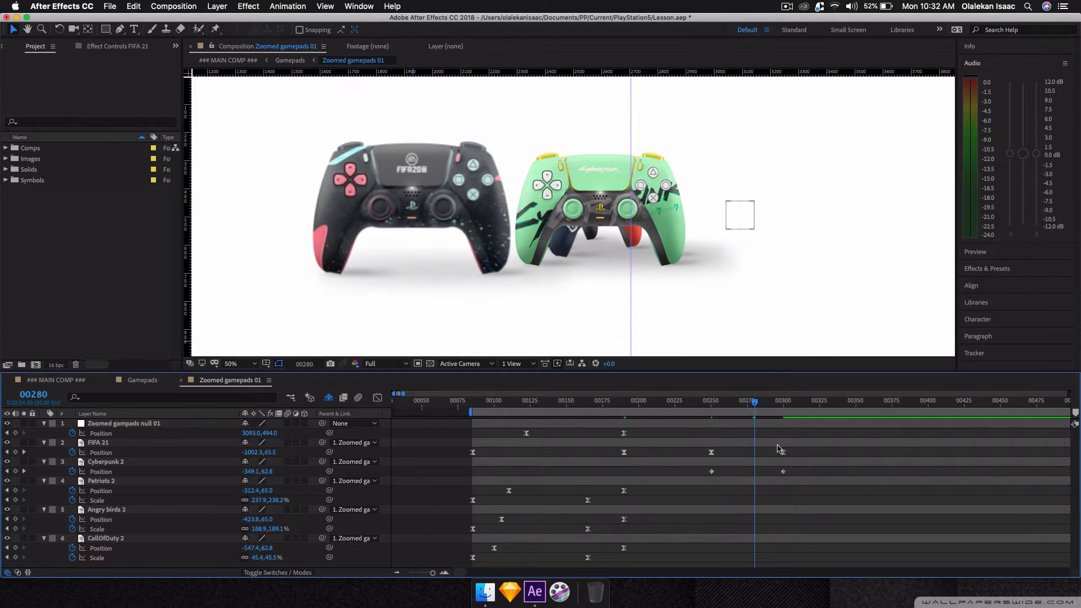
left_click_drag(777, 449, 756, 472)
Preview the shortened gamepad movement and compare its start and end keyframes at frames 250 and 281.
key("j")
key("space")
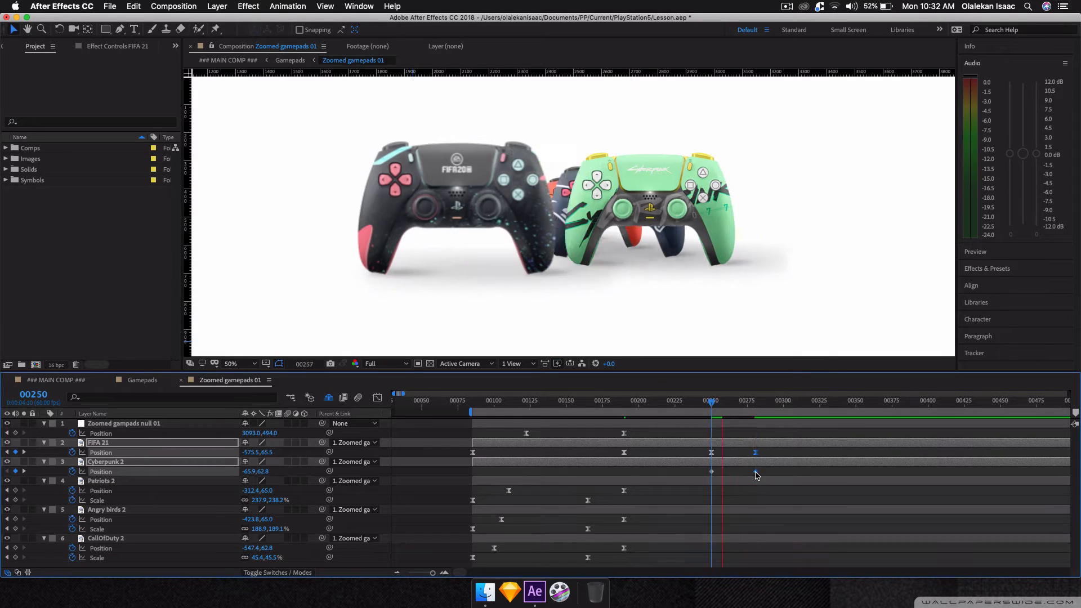
key("space")
key("j")
key("k")
key("j")
key("k")
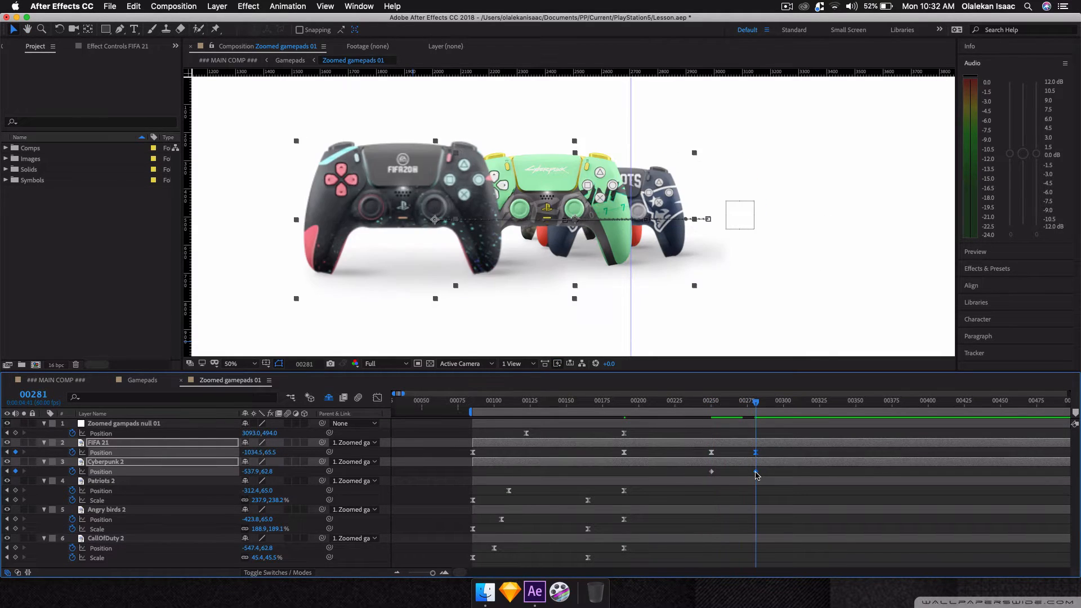
key("j")
Add Position keyframes at frame 250 to the Patriots 2, Angry birds 2 and CallOfDuty 2 layers.
left_click(110, 481)
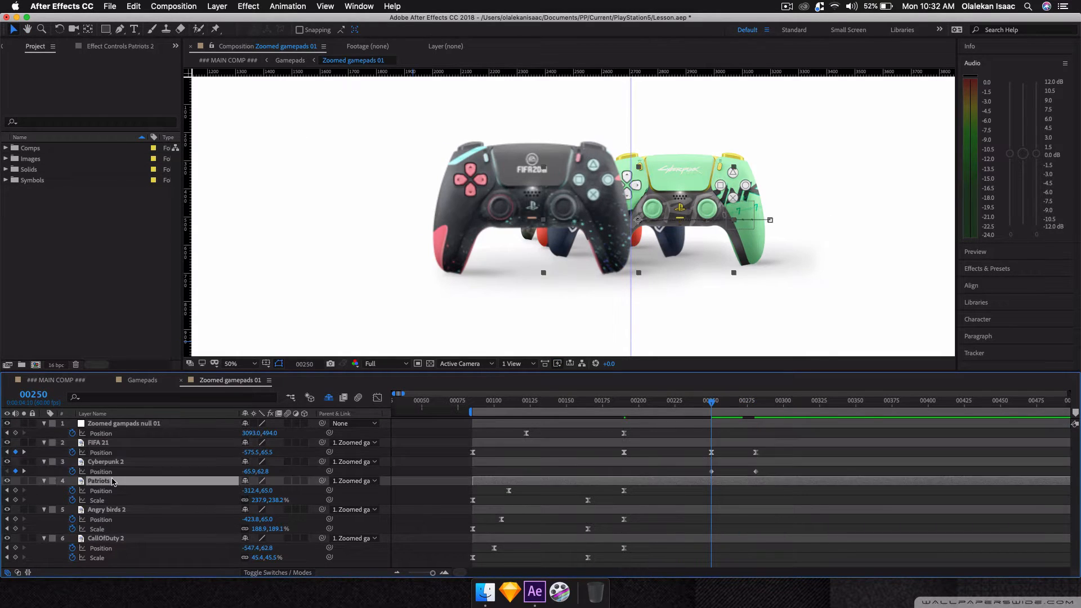
left_click(120, 510, "shift")
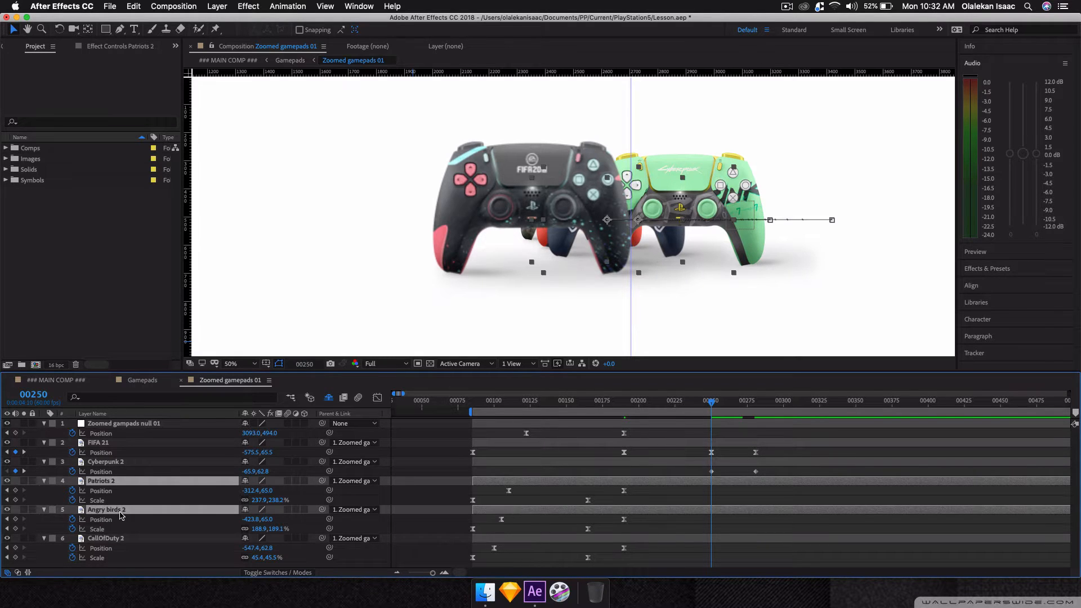
left_click(119, 538, "shift")
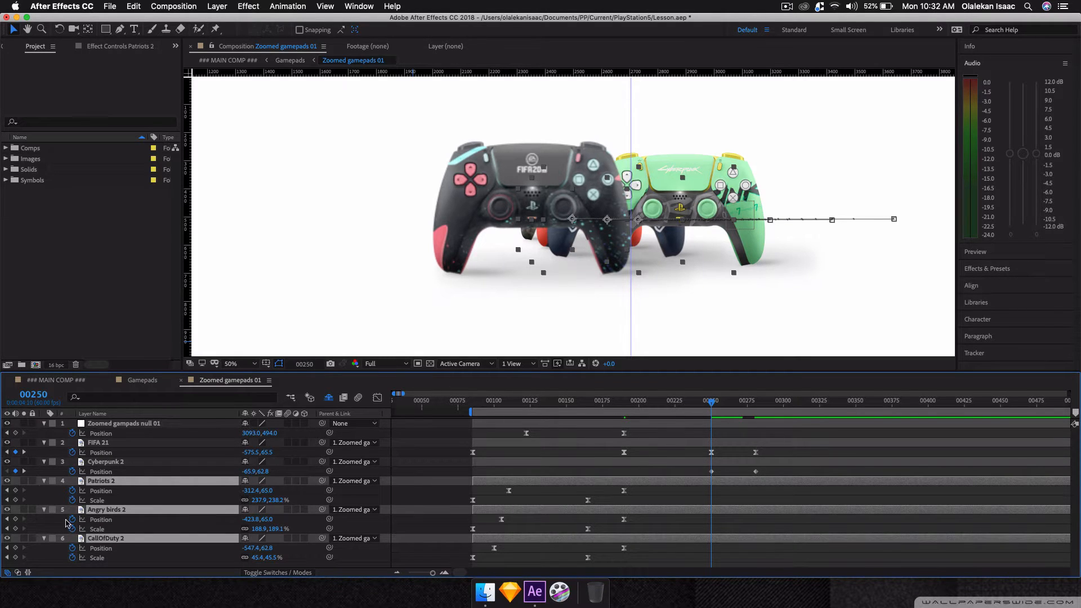
left_click(15, 490)
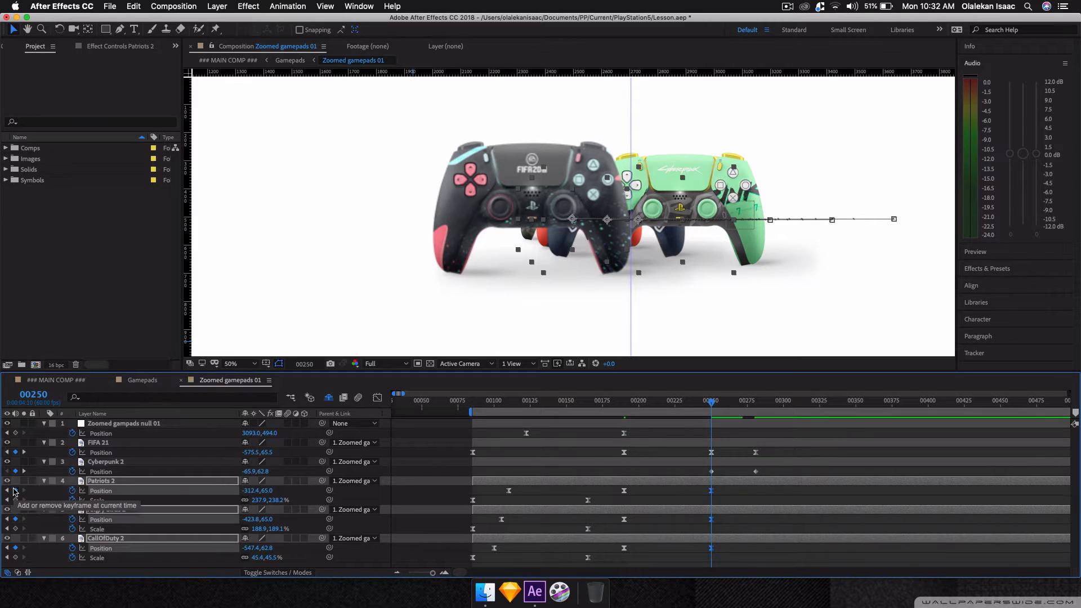
Place a second vertical guide at the Cyberpunk gamepad's right edge at frame 250, and return to frame 281 with nothing selected.
key("k")
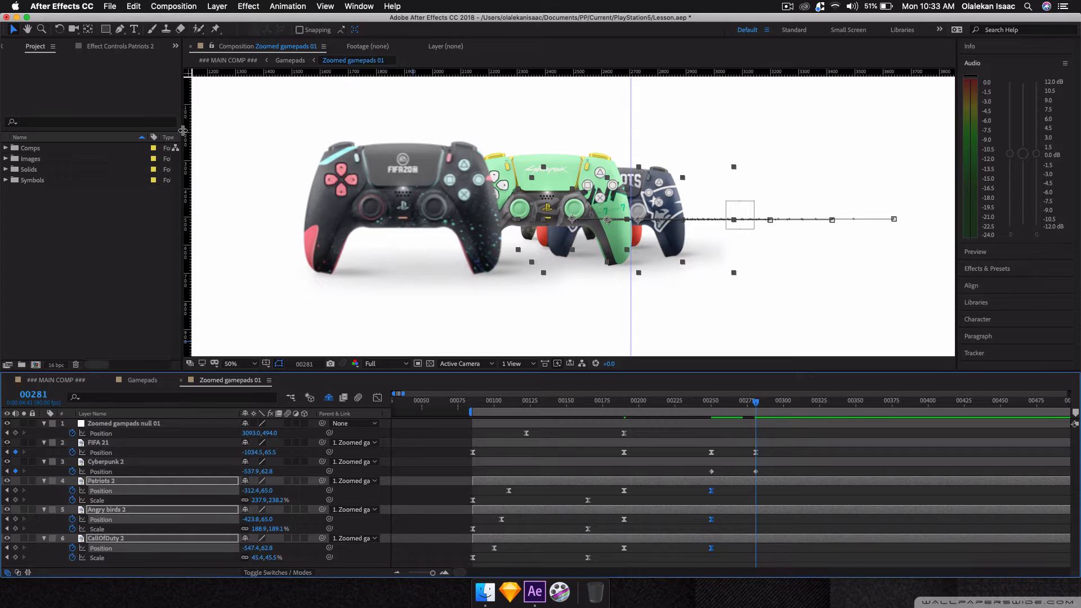
left_click_drag(188, 129, 802, 140)
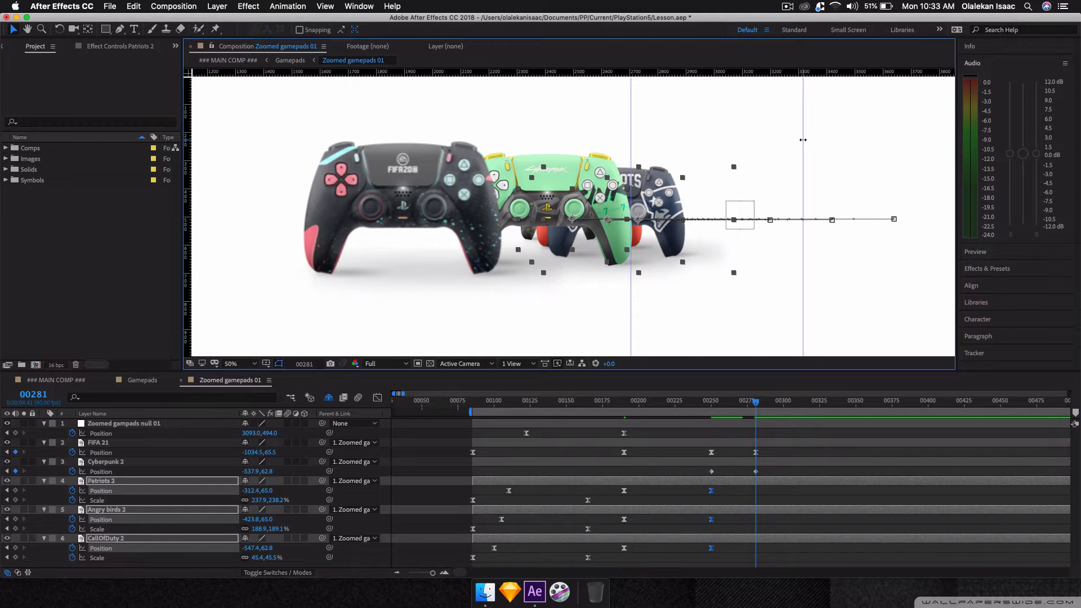
key("j")
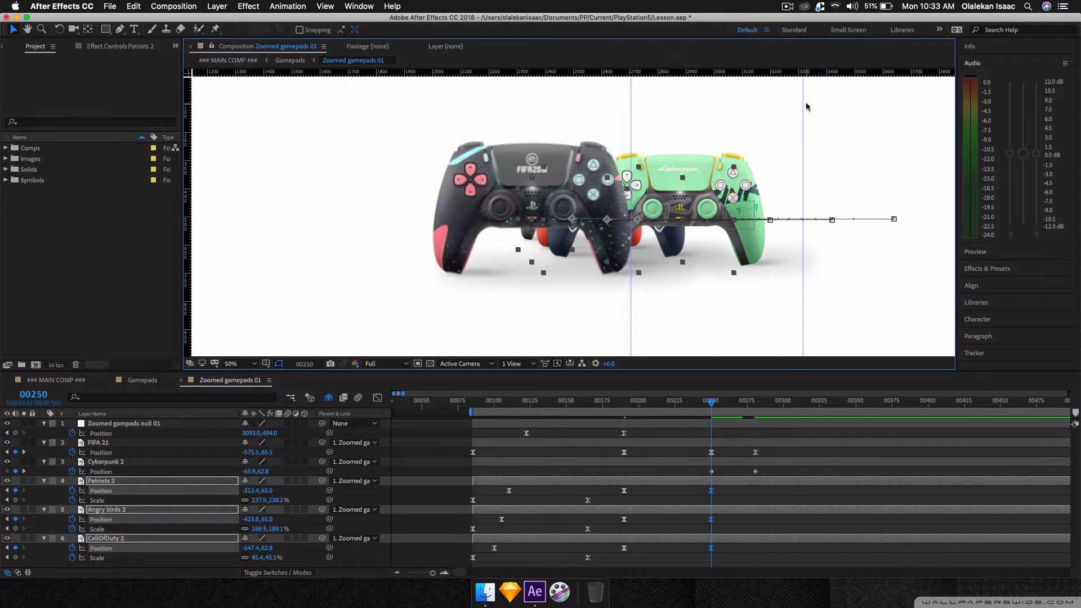
left_click_drag(804, 103, 763, 114)
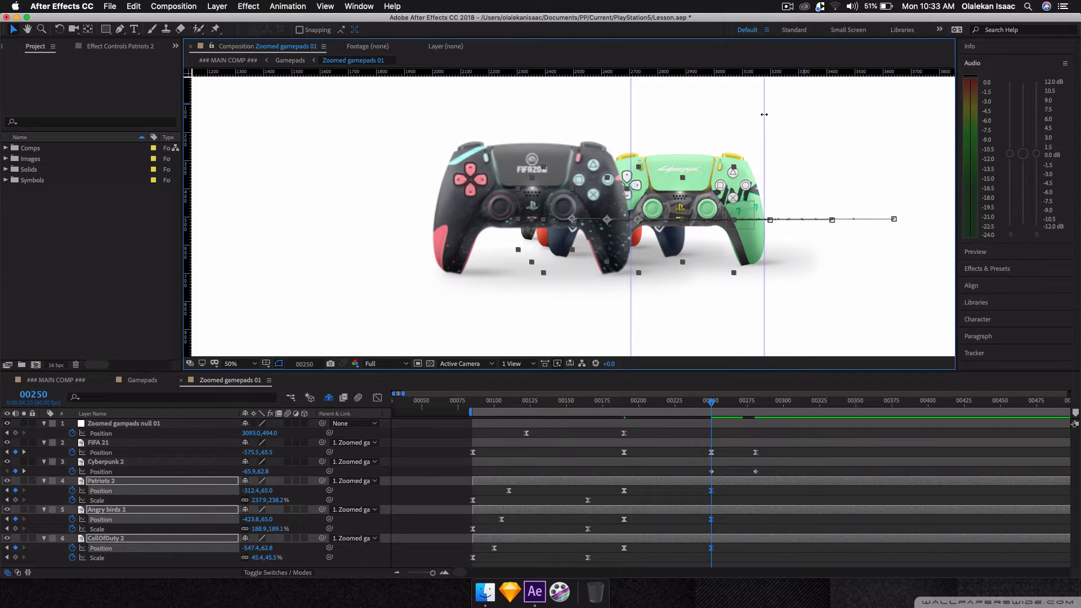
key("k")
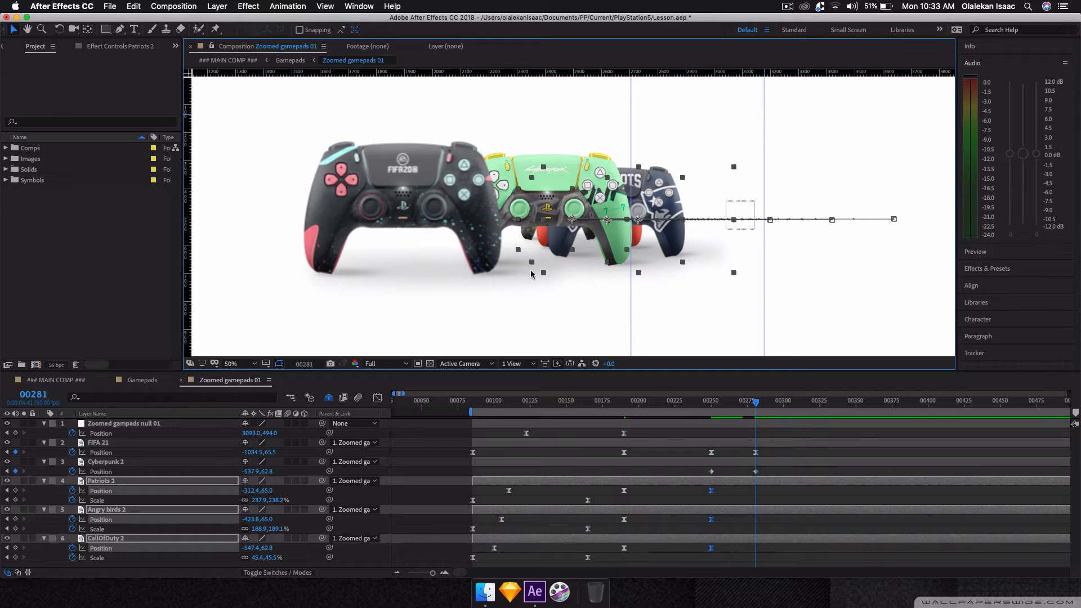
left_click(294, 475)
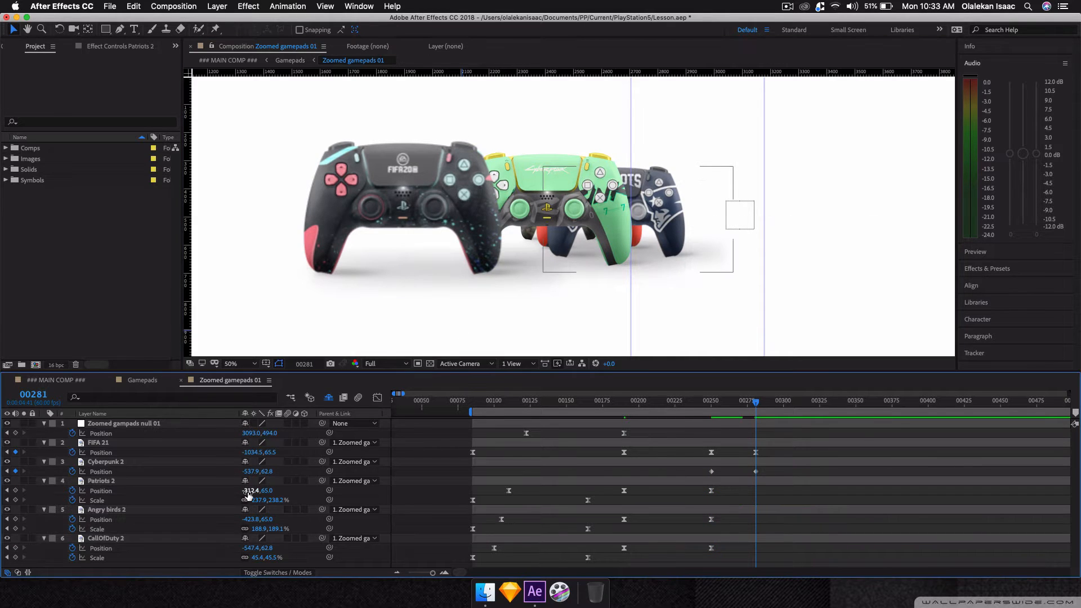
Set the Patriots 2 layer's X position to -164.4 at frame 281.
left_click_drag(247, 493, 337, 497)
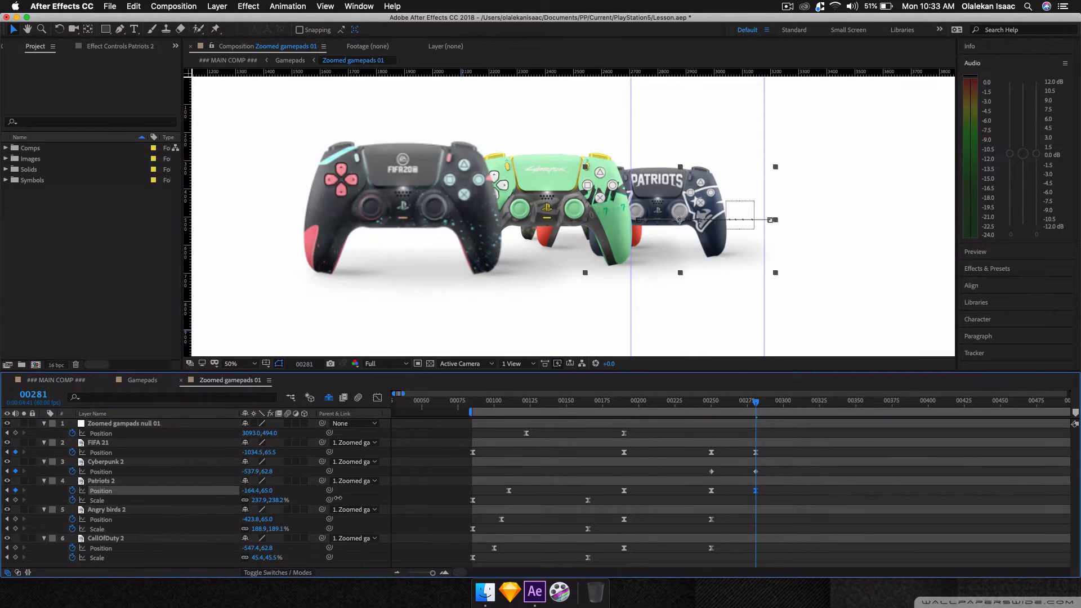
key("j")
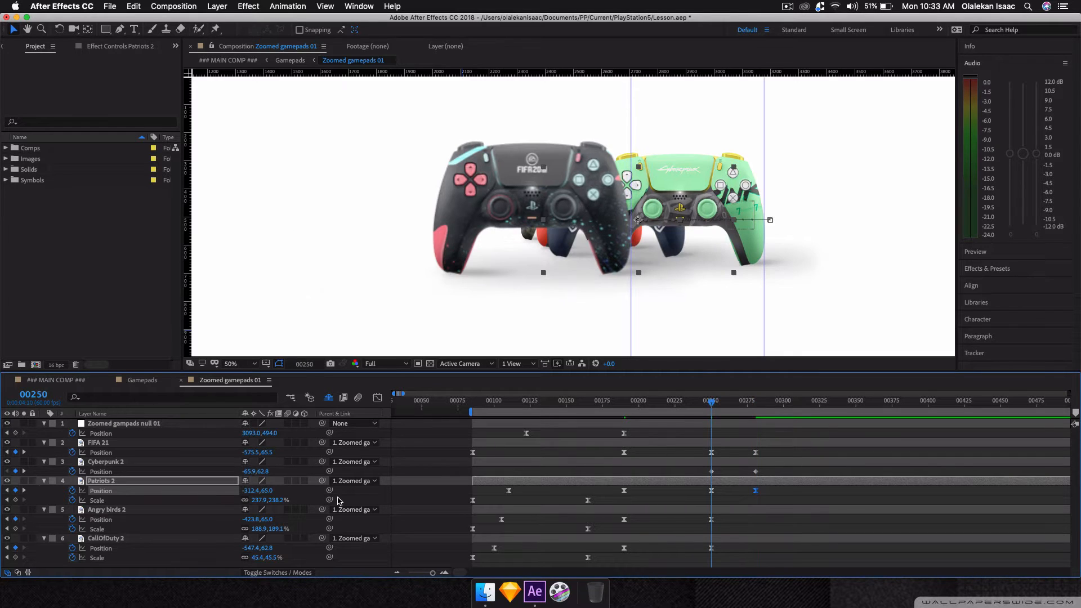
Show the Scale property alongside Position for the FIFA 21, Cyberpunk 2 and Patriots 2 layers.
left_click(129, 444)
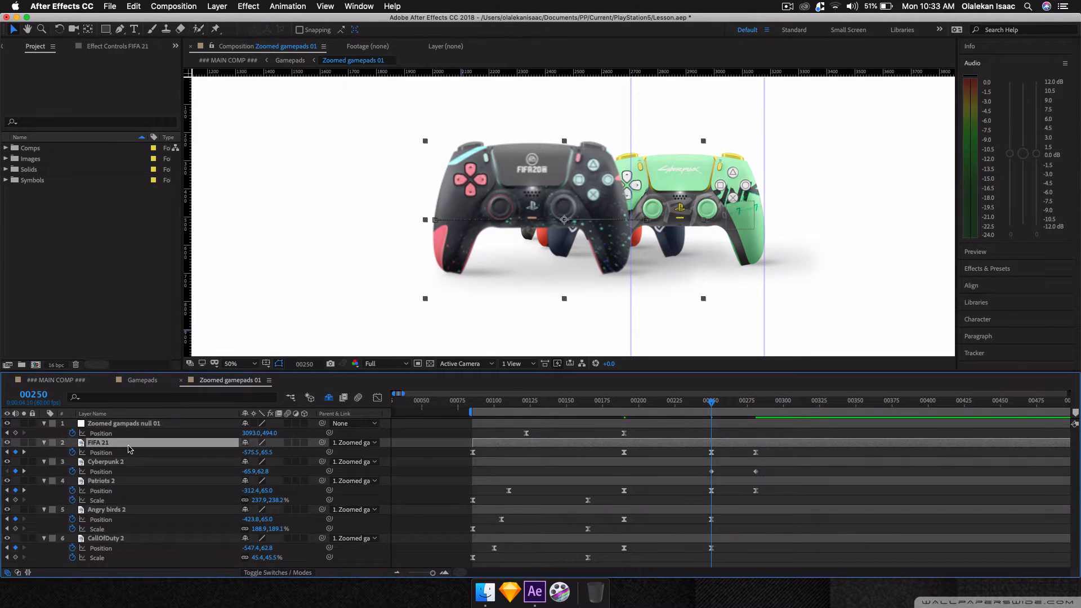
key("shift+s")
left_click(111, 473)
key("shift+s")
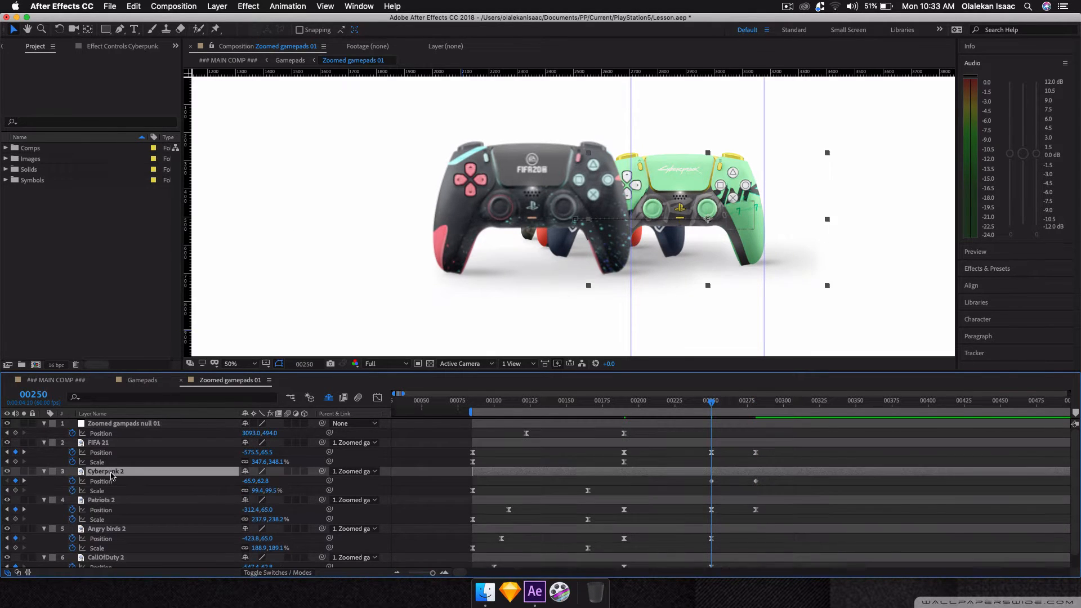
scroll(111, 476, "down", 1)
left_click(114, 488)
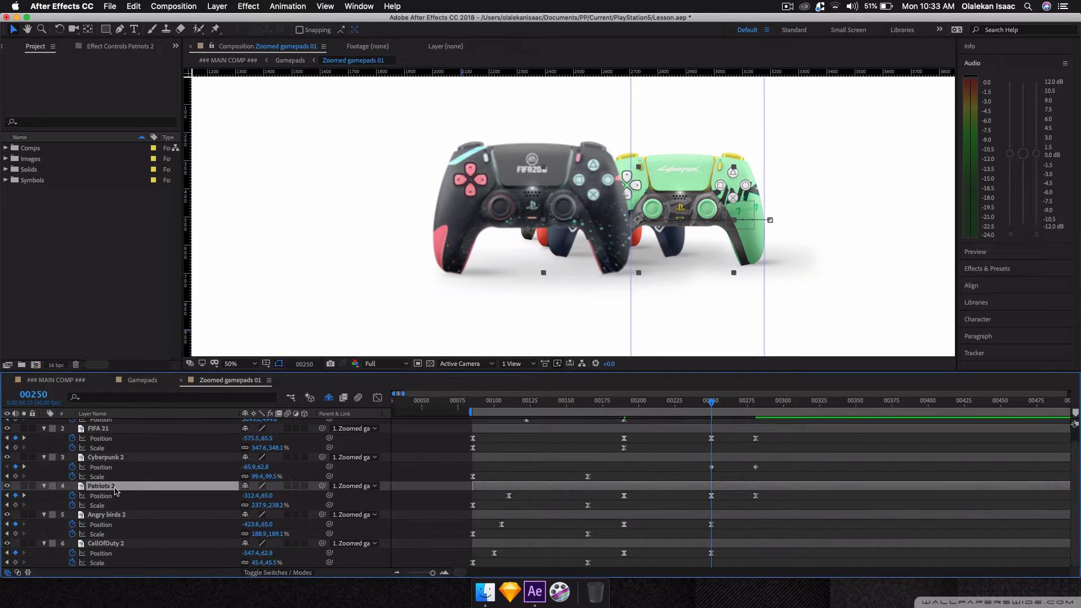
key("p")
key("shift+s")
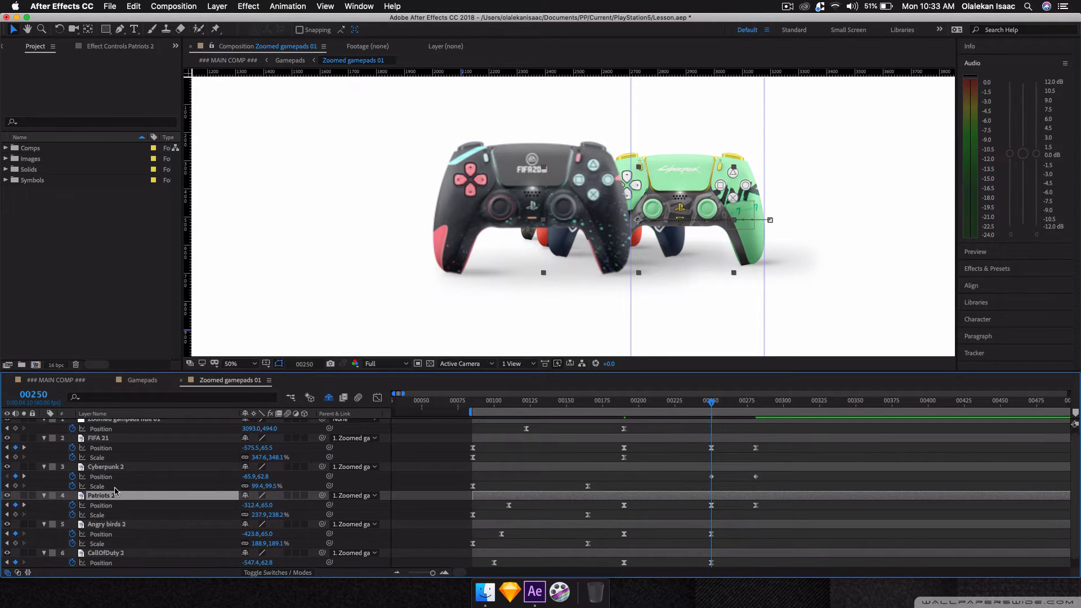
Add a Scale keyframe to FIFA 21 at frame 250 and scale the layer to 388.6, 389.2% at frame 281.
left_click(129, 439)
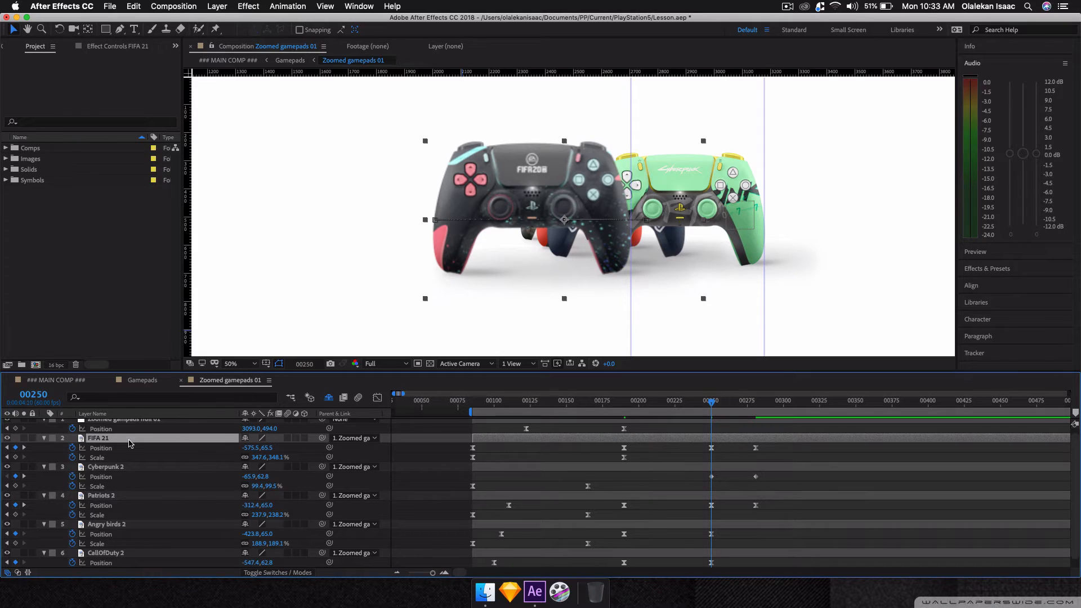
left_click(17, 456)
key("k")
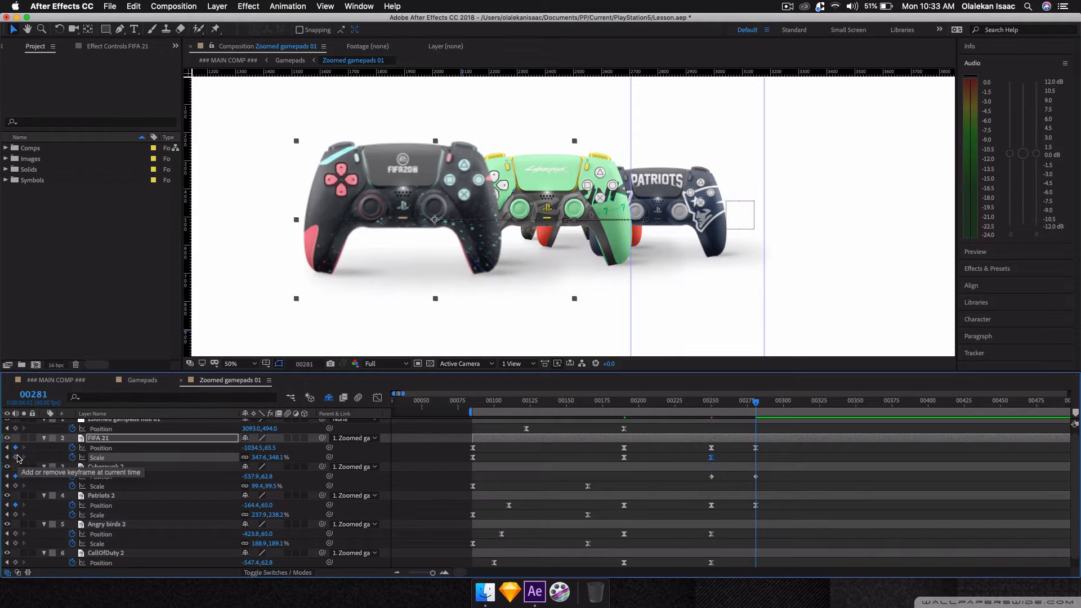
left_click(291, 453)
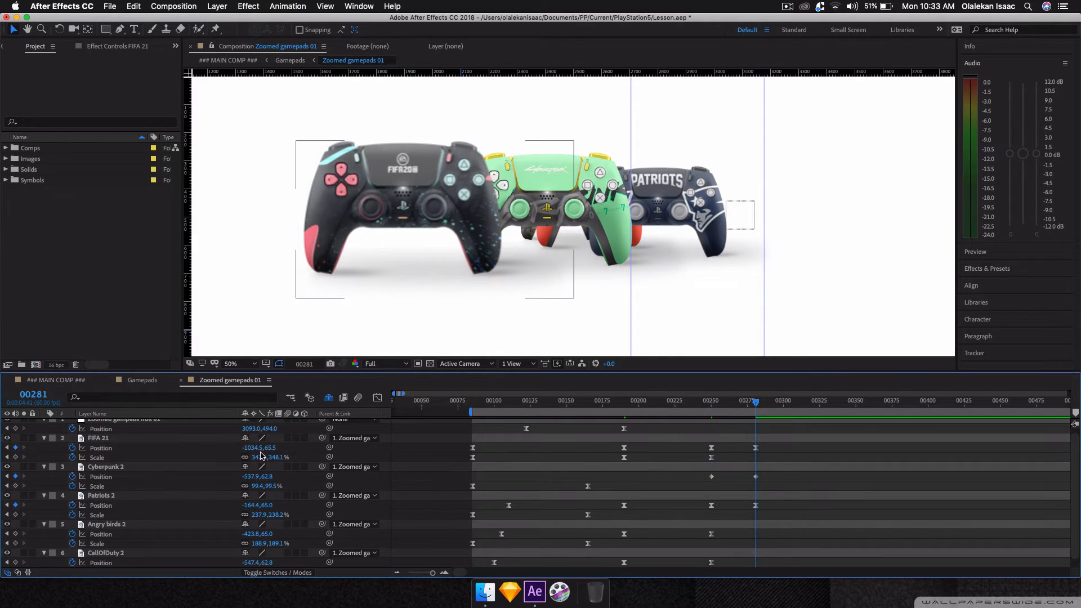
left_click_drag(259, 455, 284, 456)
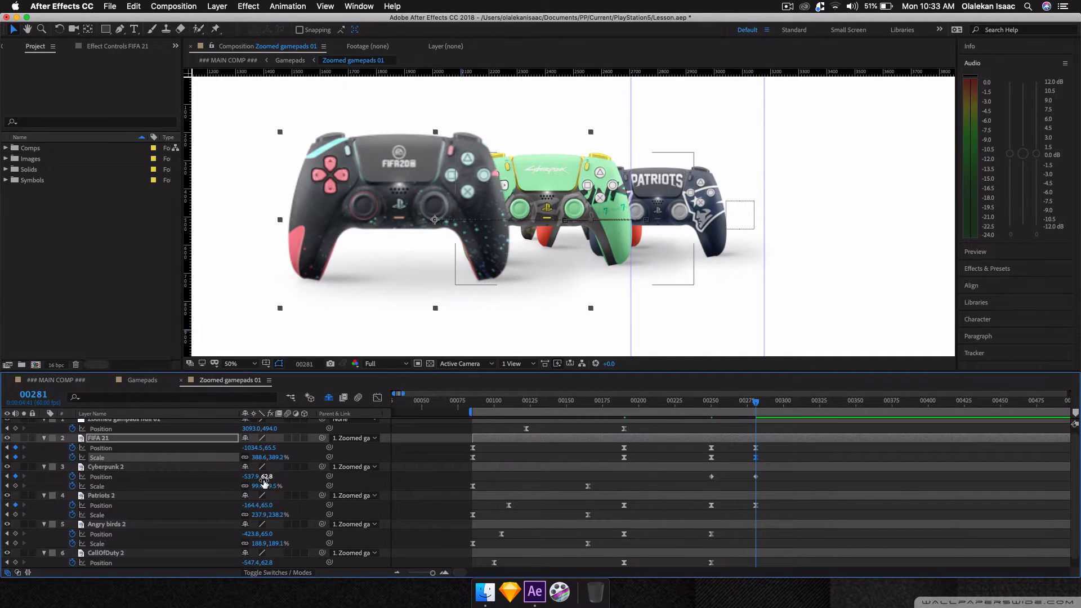
left_click(305, 488)
Place a horizontal guide at the top edge of the FIFA gamepad at frame 250 and return to frame 281.
key("j")
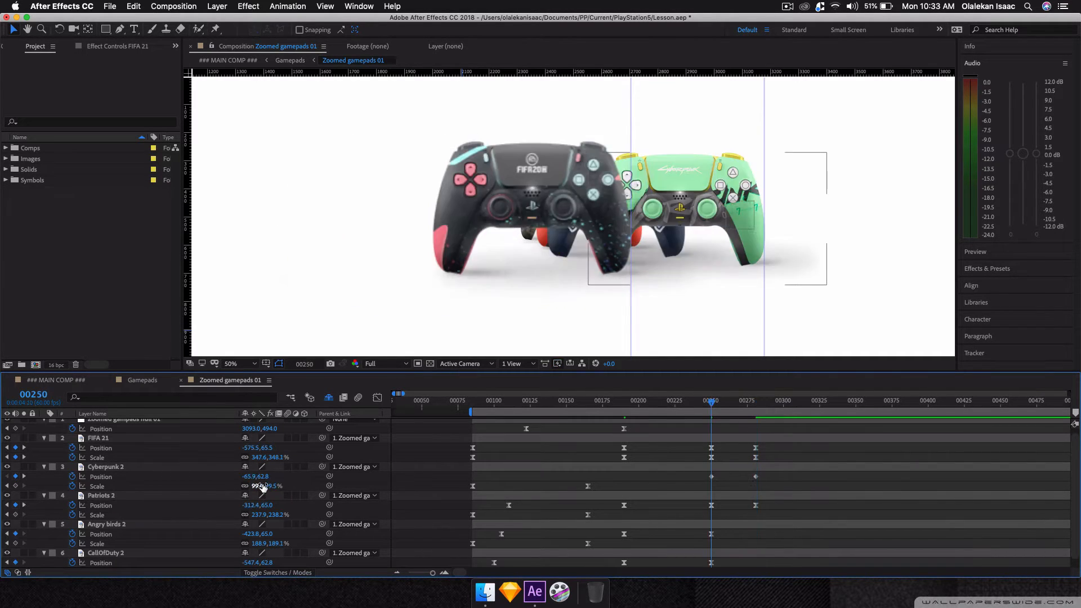
left_click(427, 76)
left_click_drag(427, 75, 410, 139)
key("k")
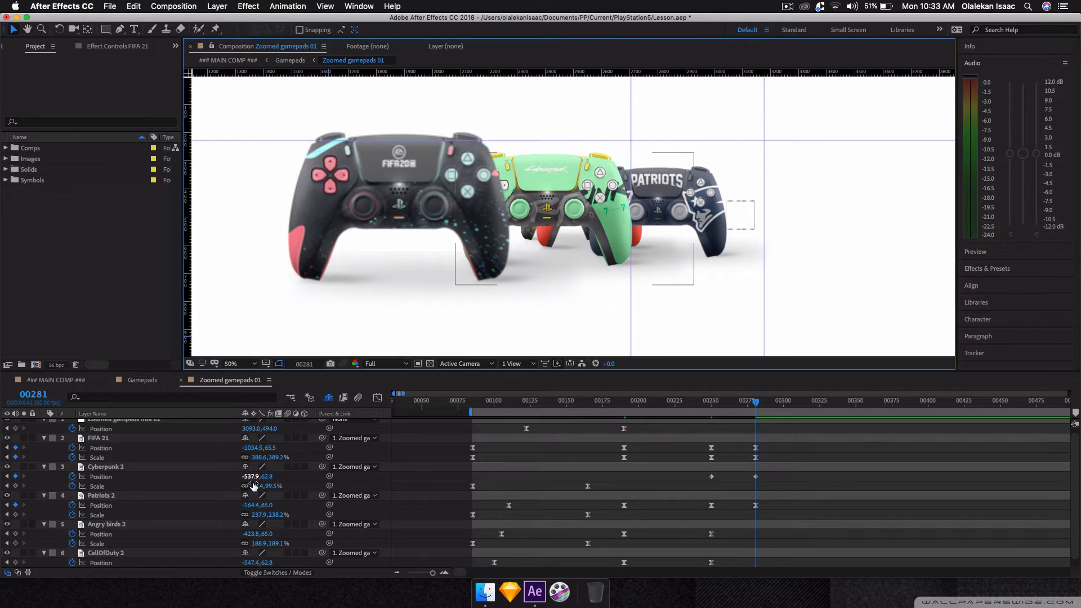
left_click_drag(254, 486, 266, 486)
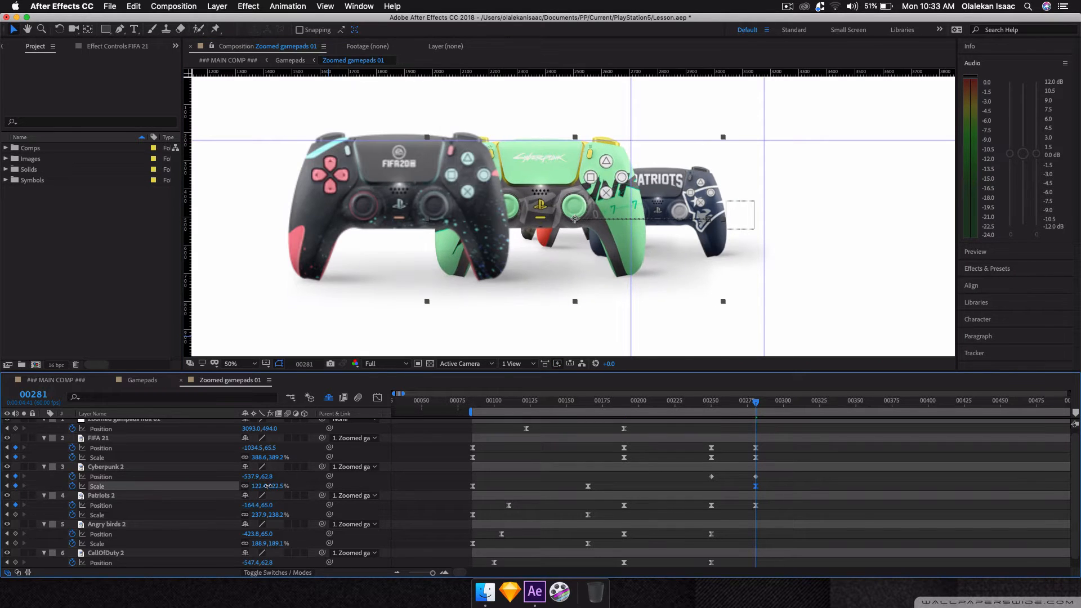
key("j")
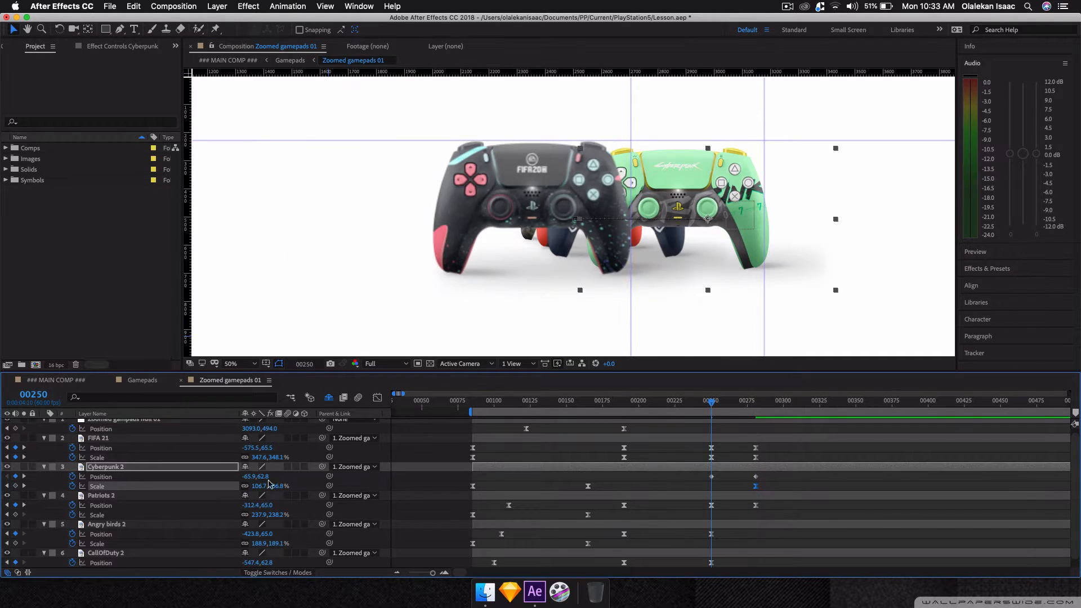
left_click_drag(489, 72, 489, 148)
key("k")
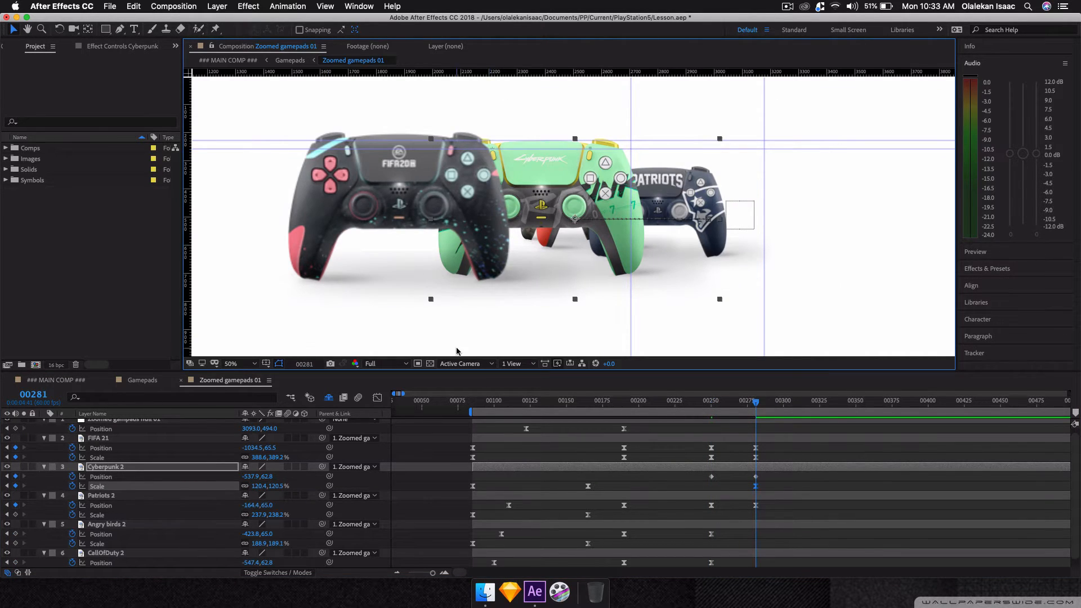
left_click(300, 514)
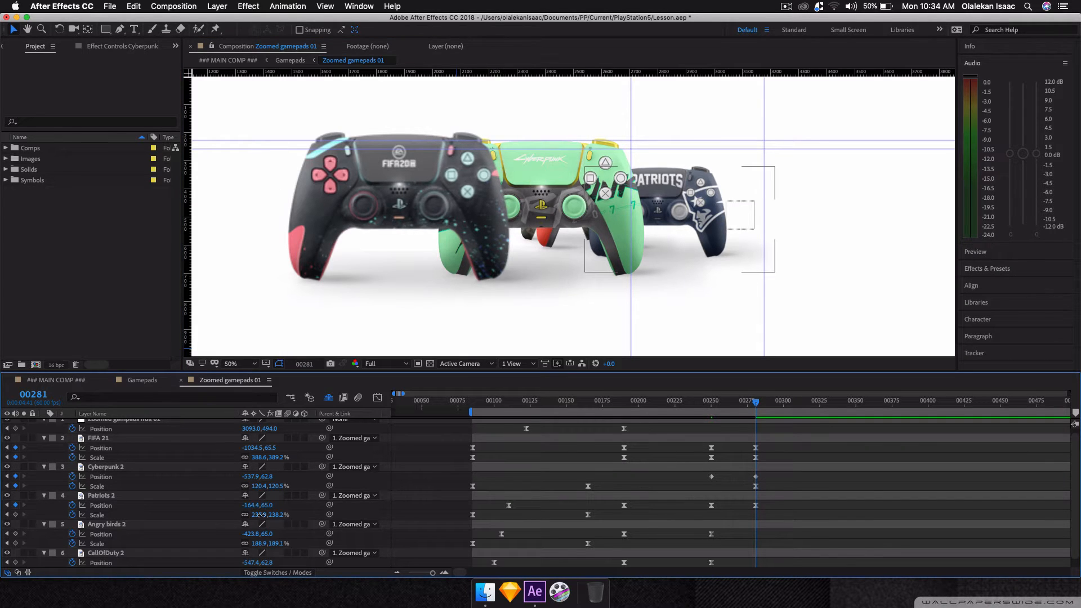
left_click_drag(263, 513, 304, 514)
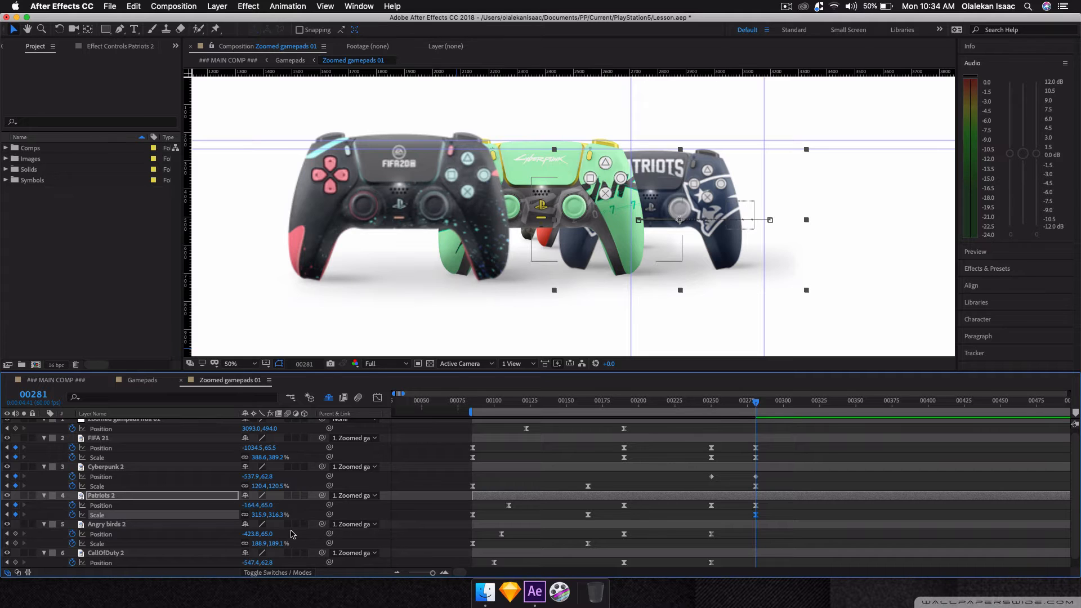
key("super+z")
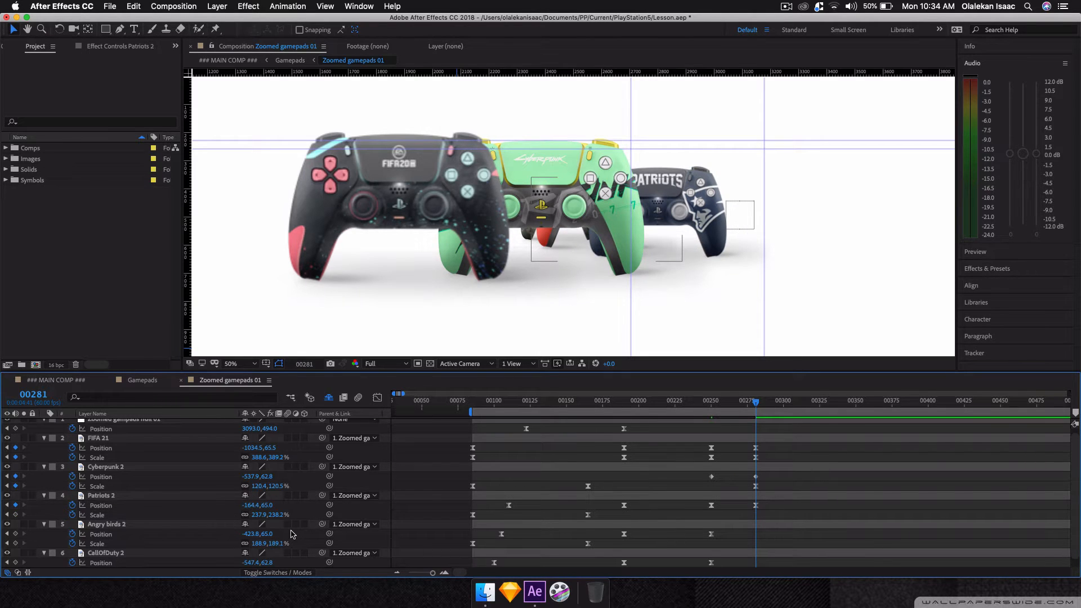
key("super+z")
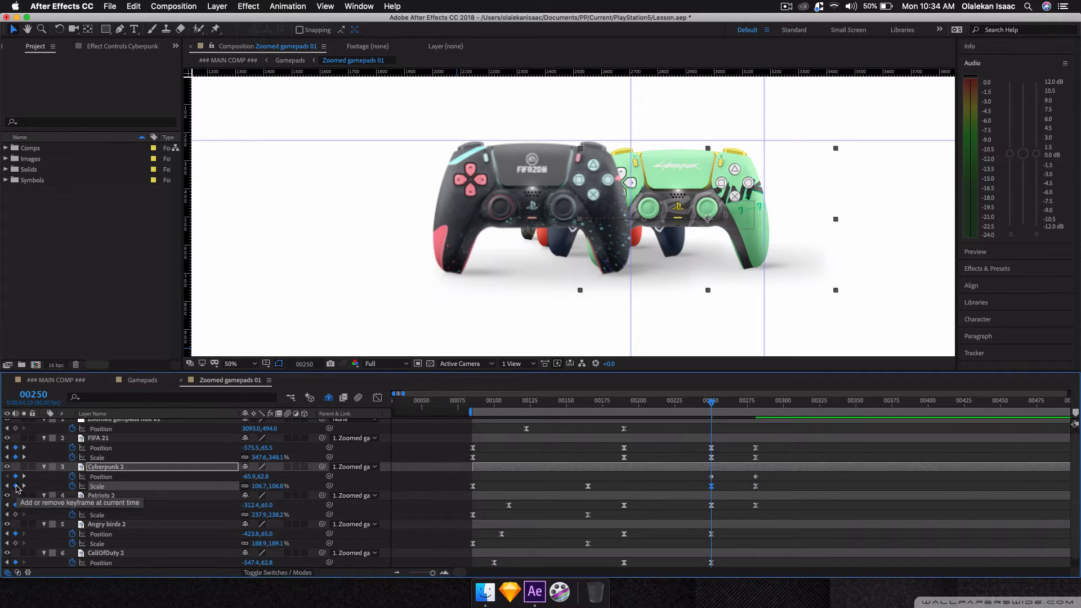
key("super+shift+z")
Add a Scale keyframe to Cyberpunk 2 at frame 250 and scale the layer to 116.4, 116.5% at frame 281.
key("j")
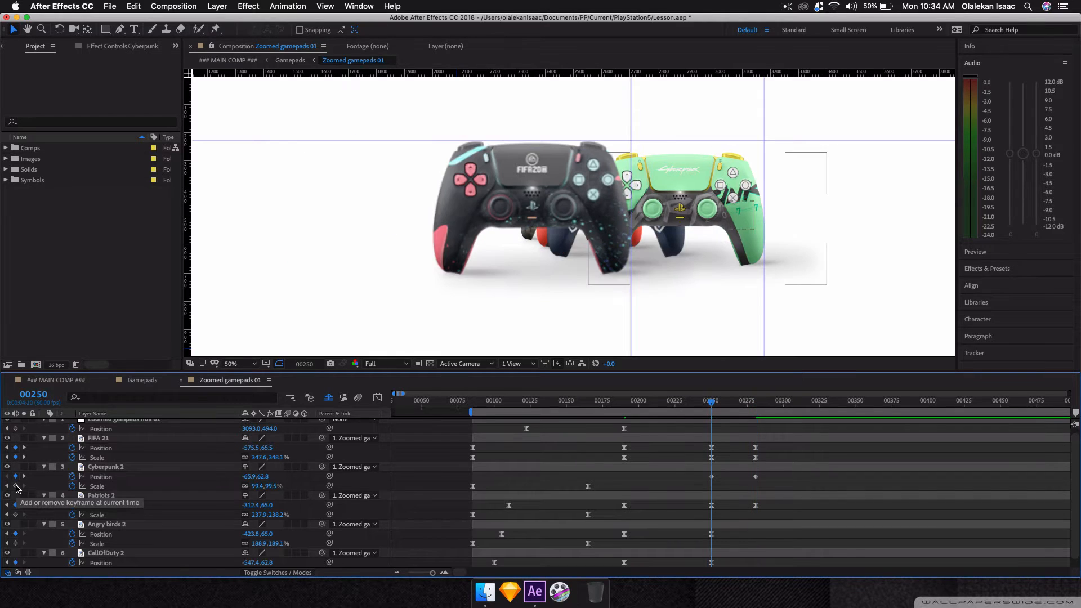
left_click(16, 487)
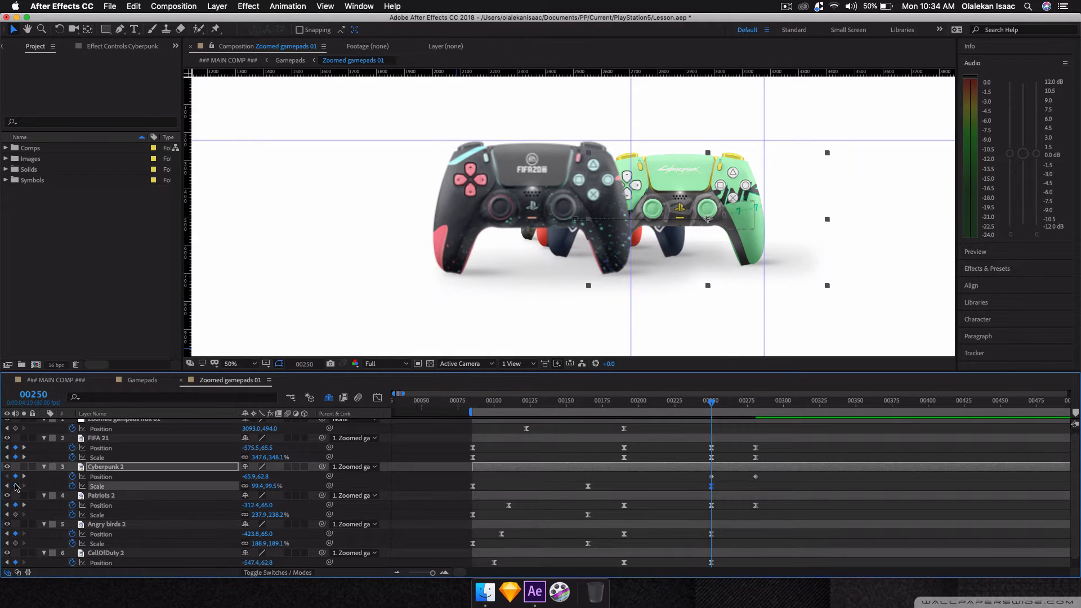
key("k")
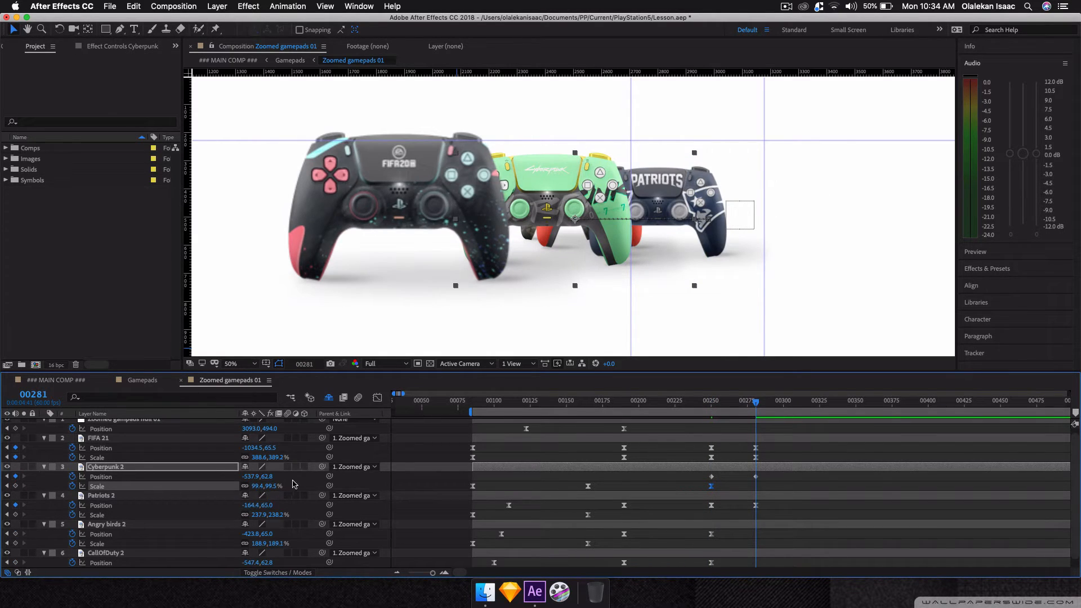
left_click_drag(269, 485, 281, 487)
key("j")
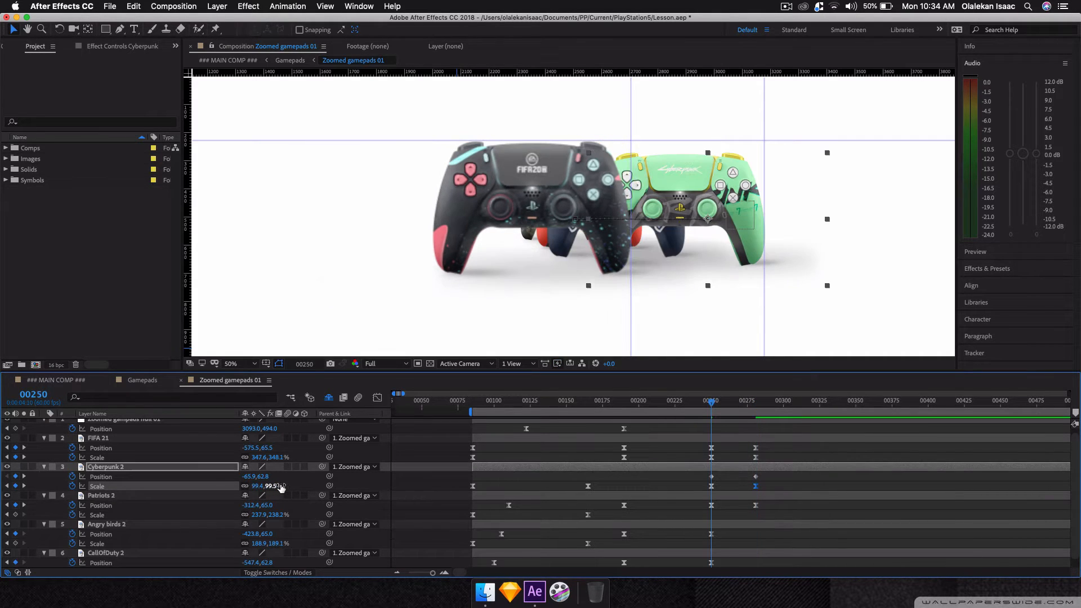
Add a Scale keyframe to Patriots 2 at frame 250 and enlarge the layer to 253.9, 254.2% at frame 281.
left_click(15, 514)
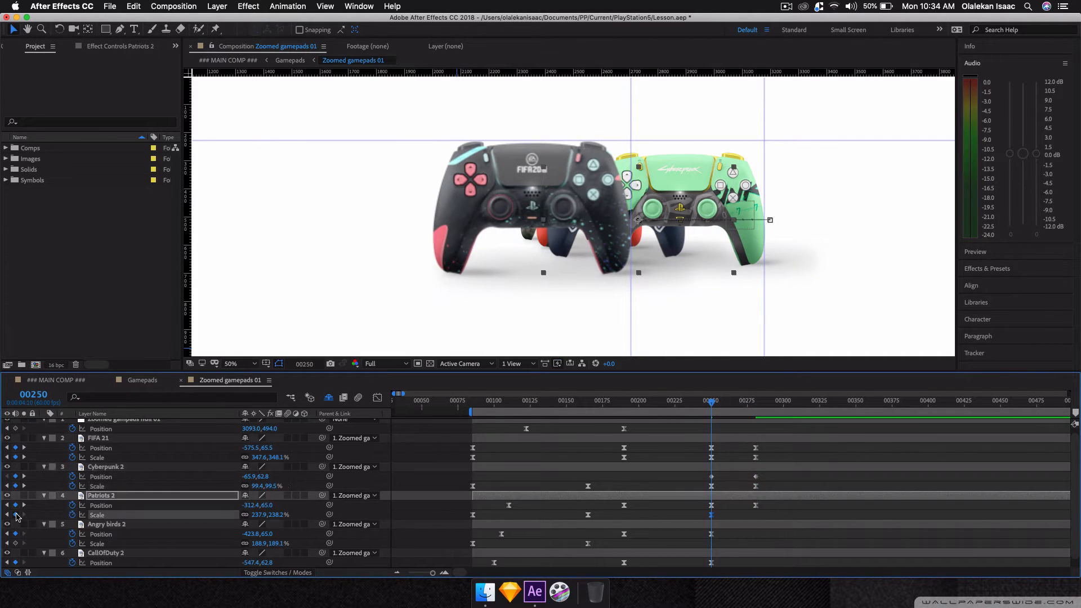
key("k")
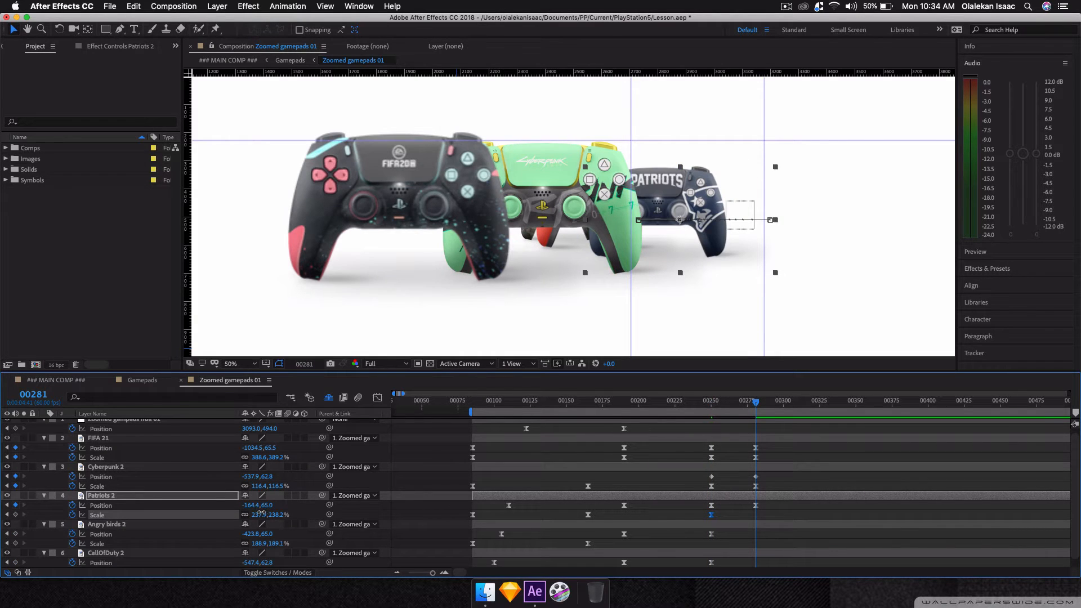
left_click_drag(260, 513, 320, 505)
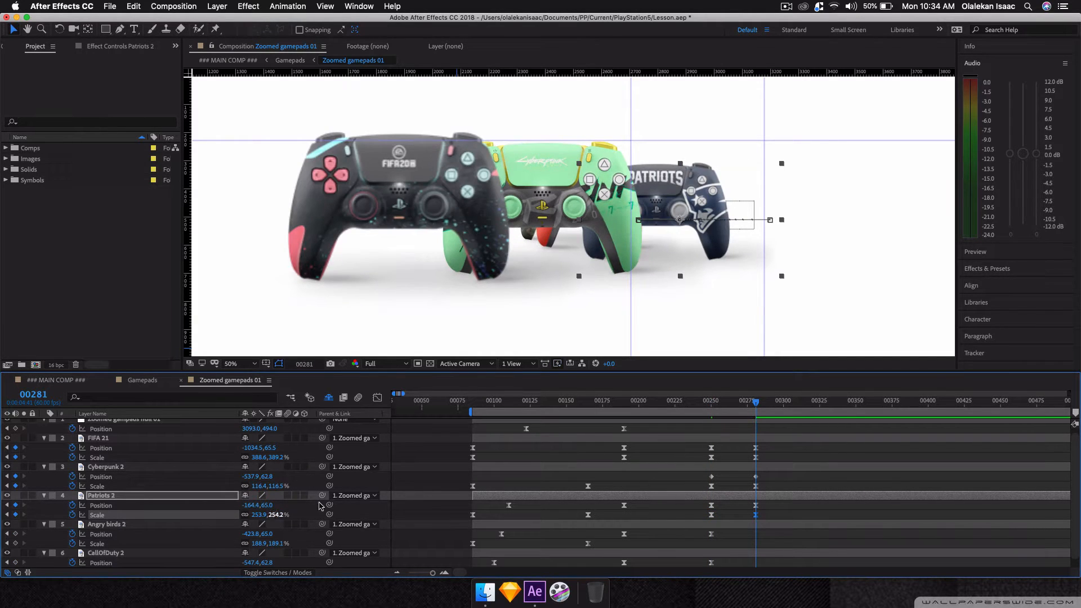
Compare the gamepads' sizes and positions at frames 190, 250 and 281.
left_click(712, 409)
key("j")
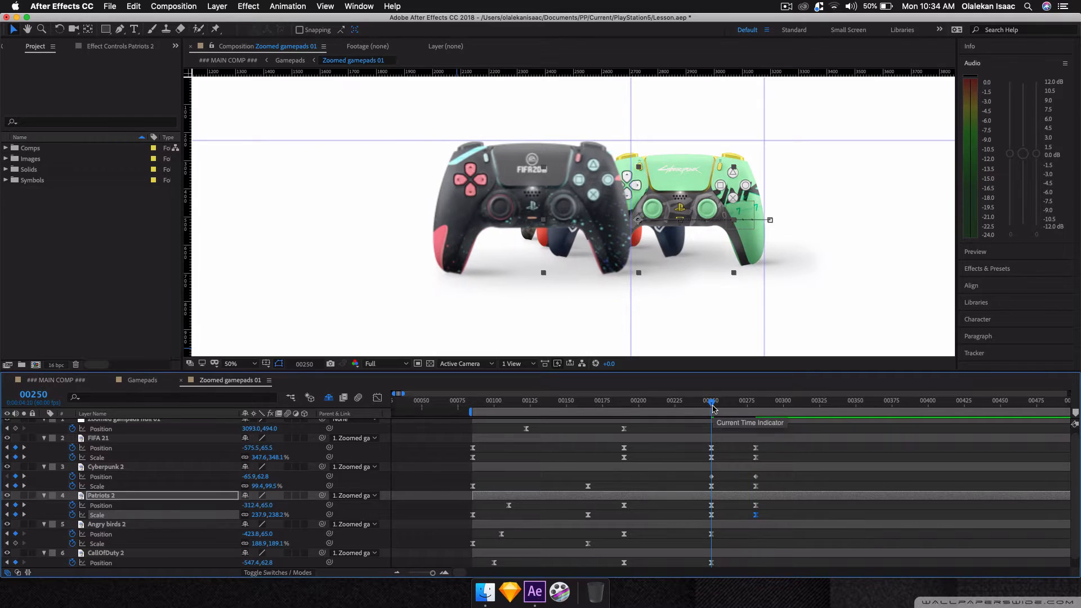
key("k")
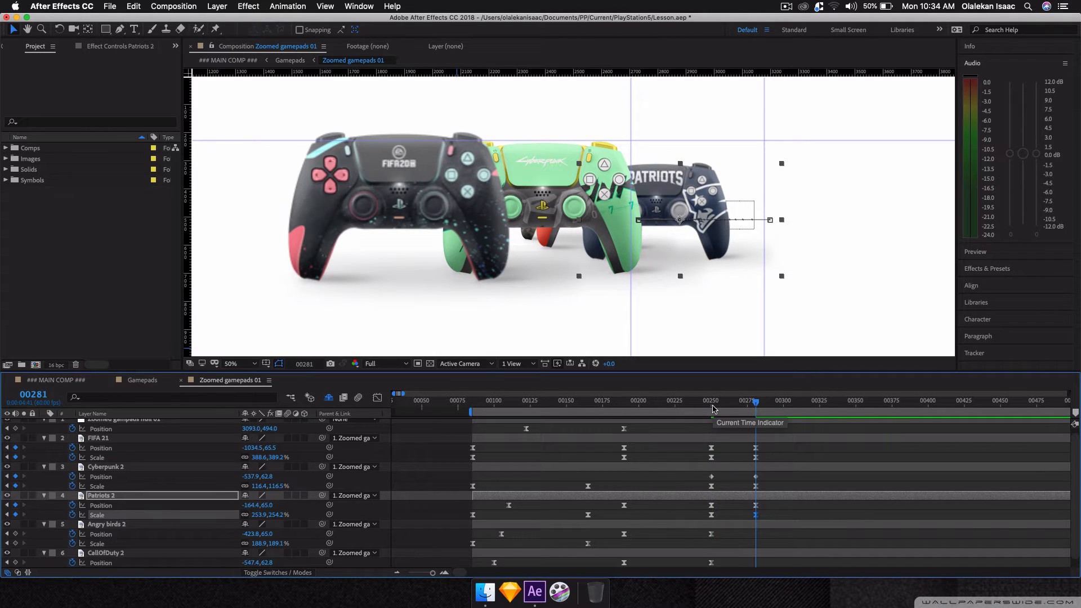
key("j")
key("j")
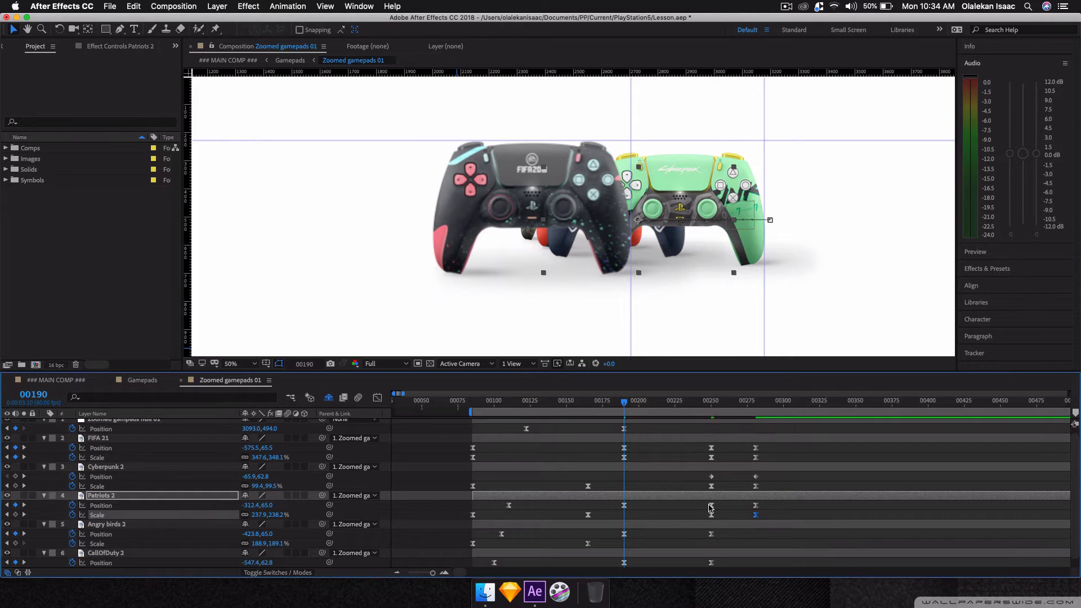
key("k")
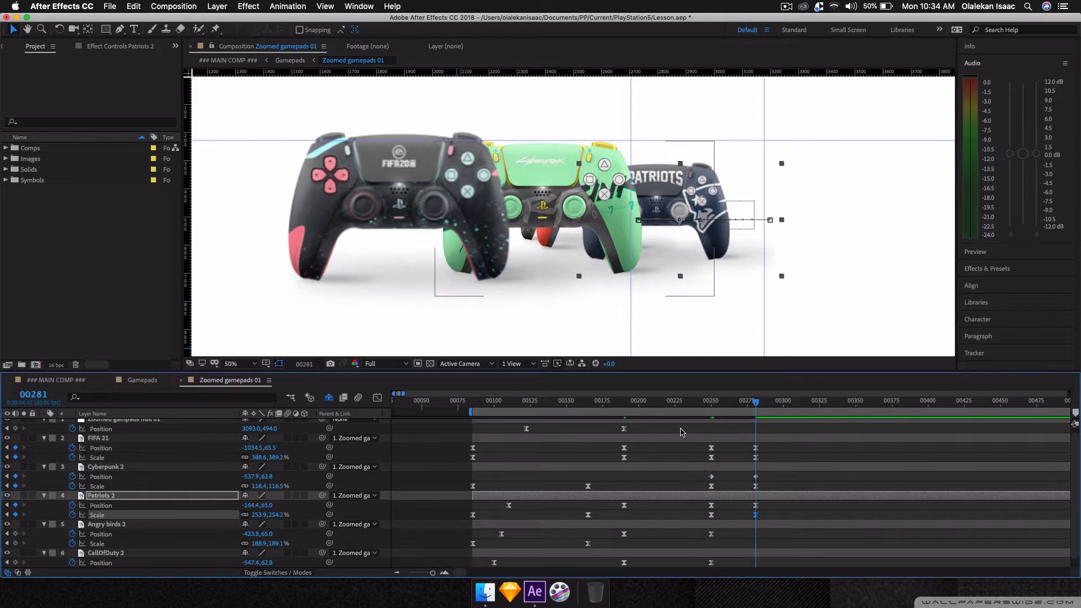
key("space")
Place a horizontal guide at the Cyberpunk gamepad's top edge at frame 250 and enlarge Patriots 2 to about 309% at frame 281.
left_click_drag(291, 513, 308, 514)
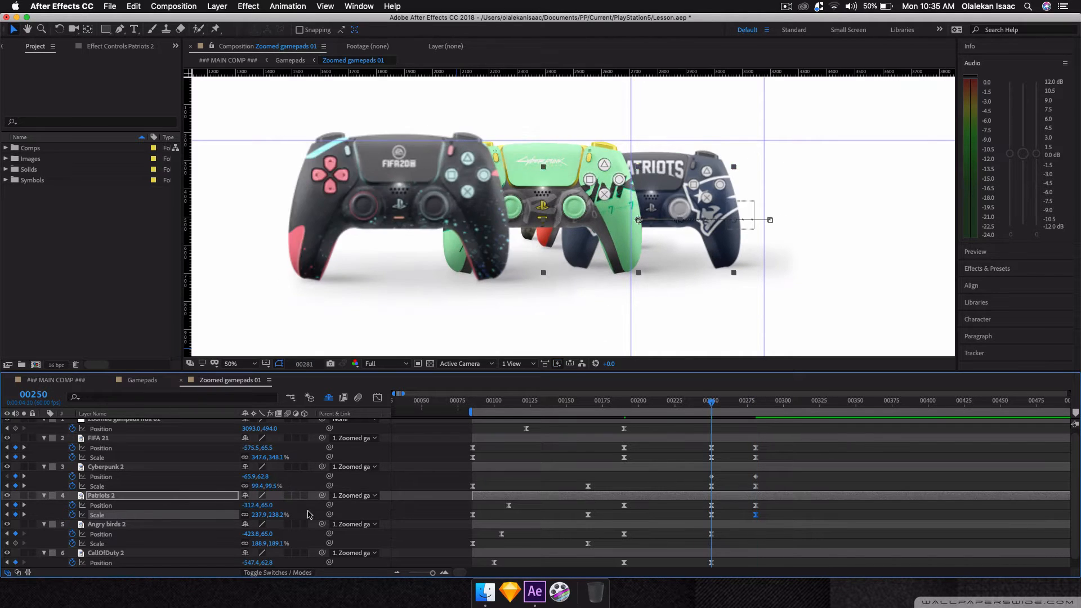
left_click_drag(471, 73, 470, 152)
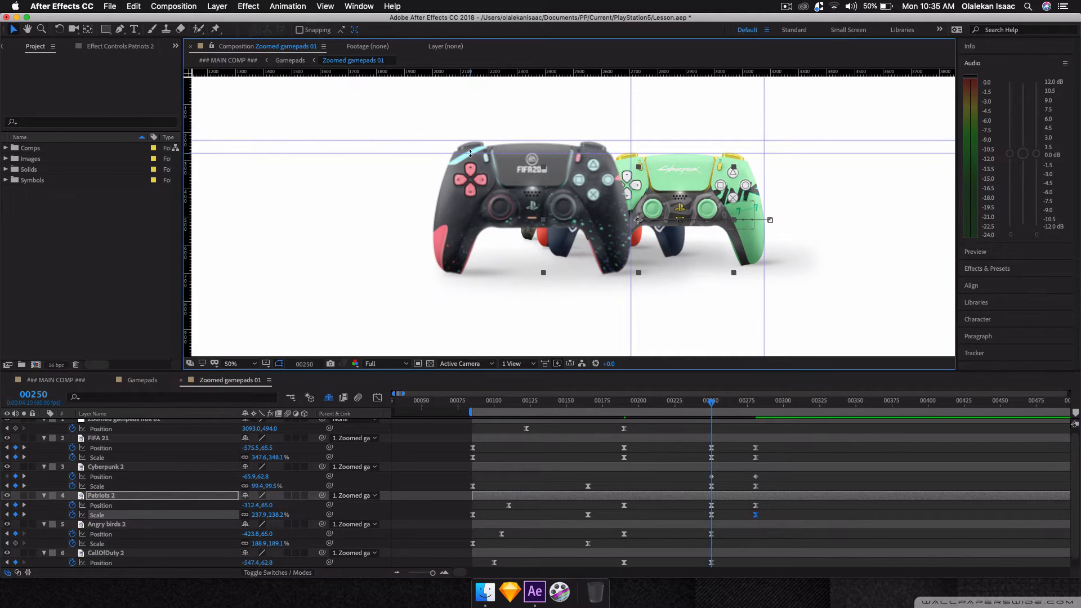
key("k")
left_click(256, 514)
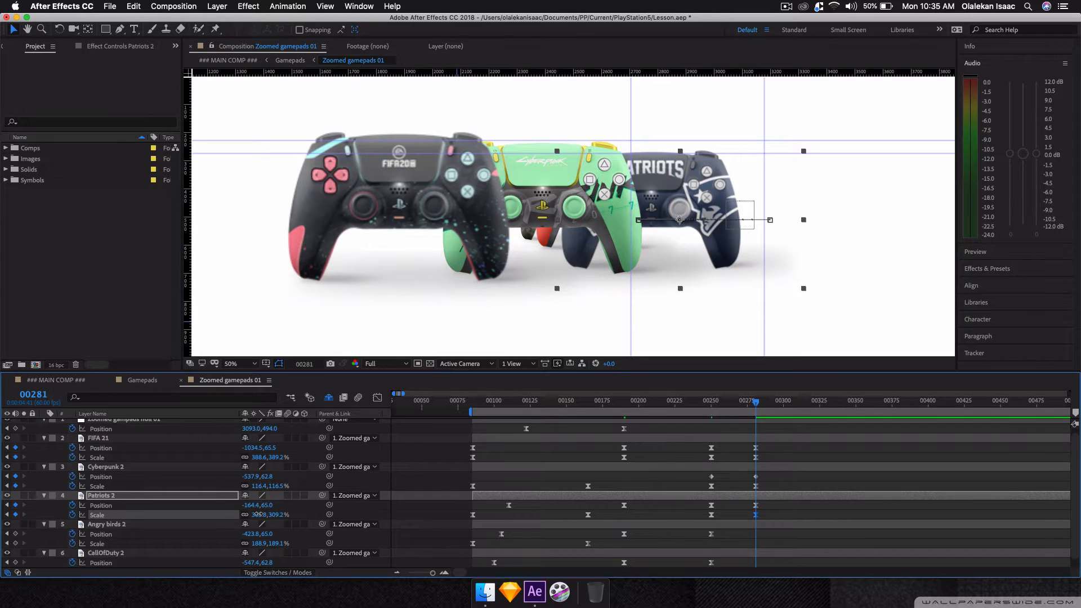
Add Scale keyframes to Angry birds 2 and CallOfDuty 2 at frame 250.
key("j")
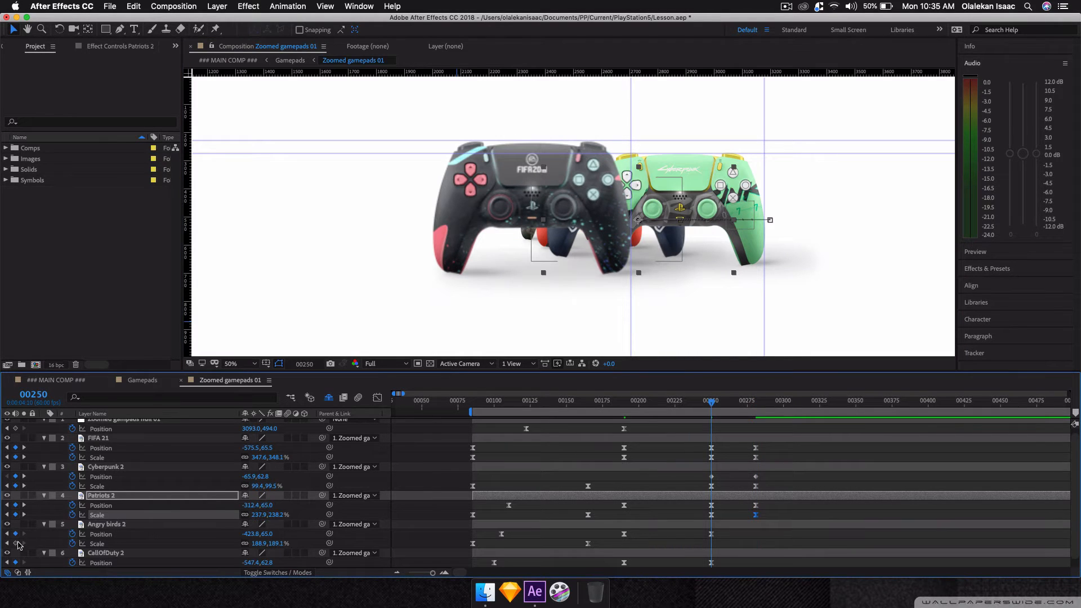
scroll(18, 544, "down", 1)
left_click(15, 533)
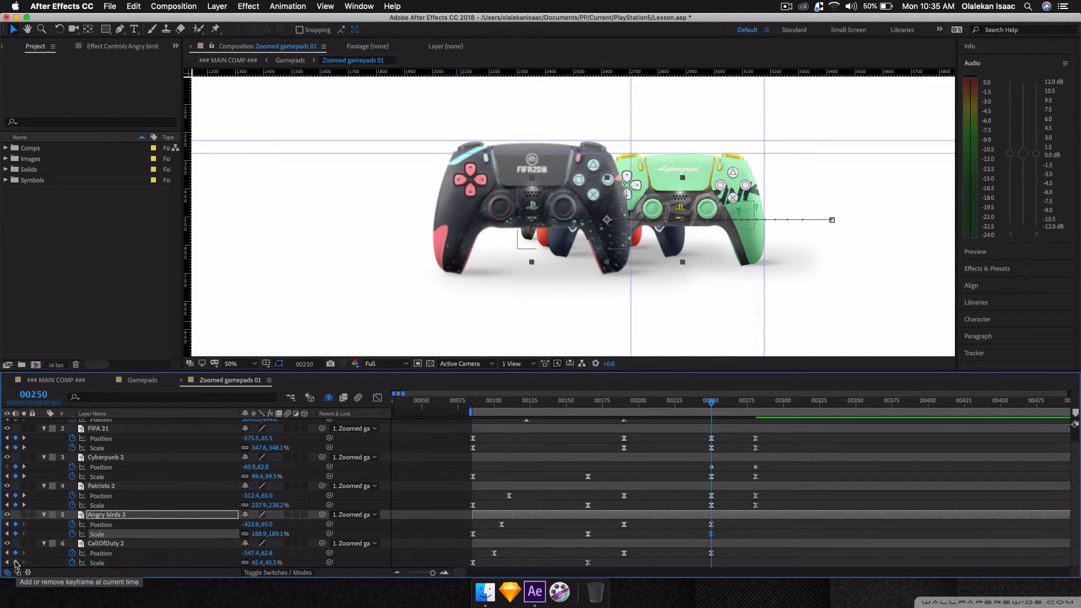
left_click(16, 562)
At frame 281, move Angry birds 2 to X -342.8, scale it to 217.9, 218.2%, and compare with frame 250.
key("k")
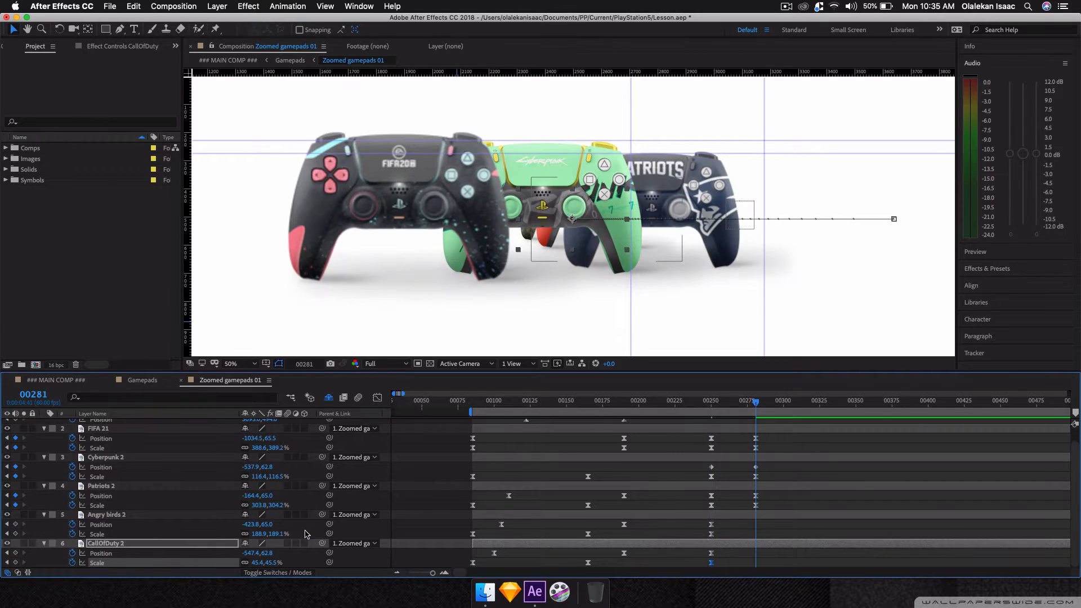
left_click(308, 524)
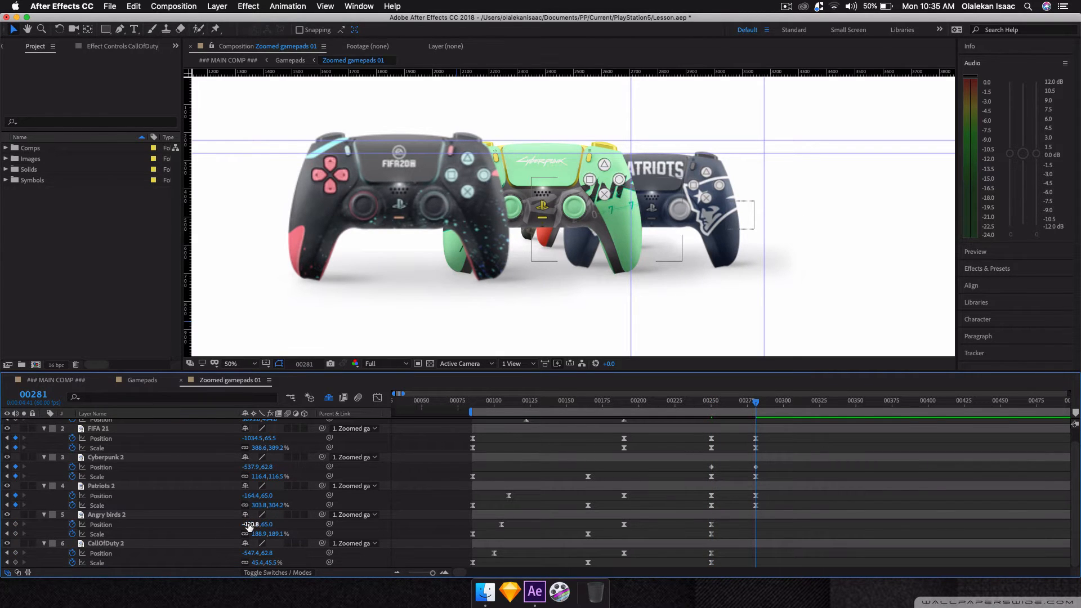
mouse_move(272, 523)
left_mouse_down()
mouse_move(297, 527)
mouse_move(267, 533)
mouse_move(277, 534)
left_mouse_up()
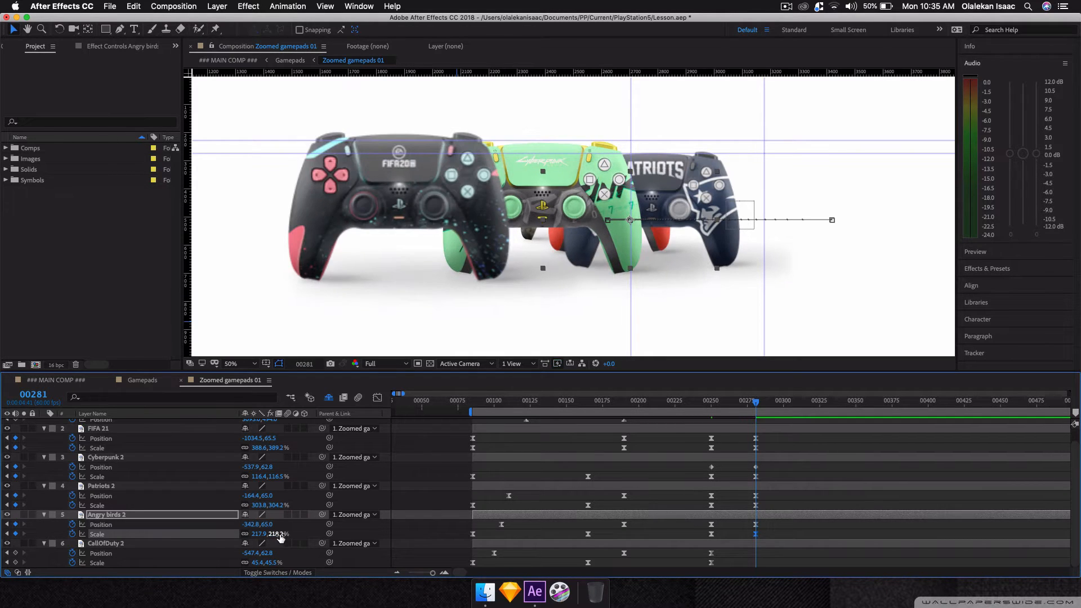
key("j")
left_click(279, 535)
key("Return")
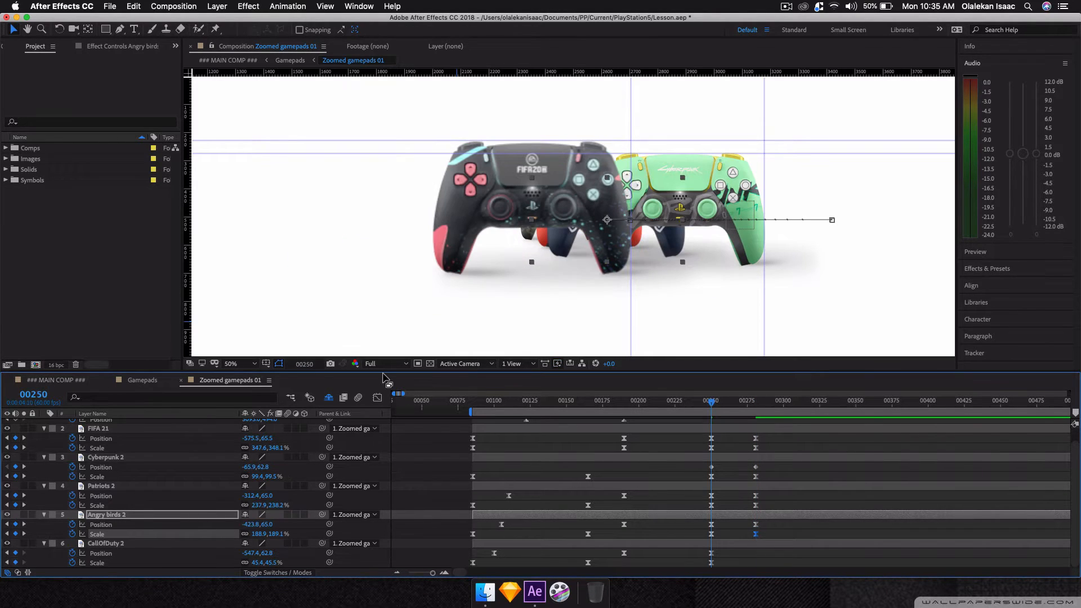
Place a vertical guide at the Patriots gamepad's right edge at frame 250 and move Angry birds 2 to X -287.8 at frame 281.
left_click_drag(189, 84, 683, 134)
key("k")
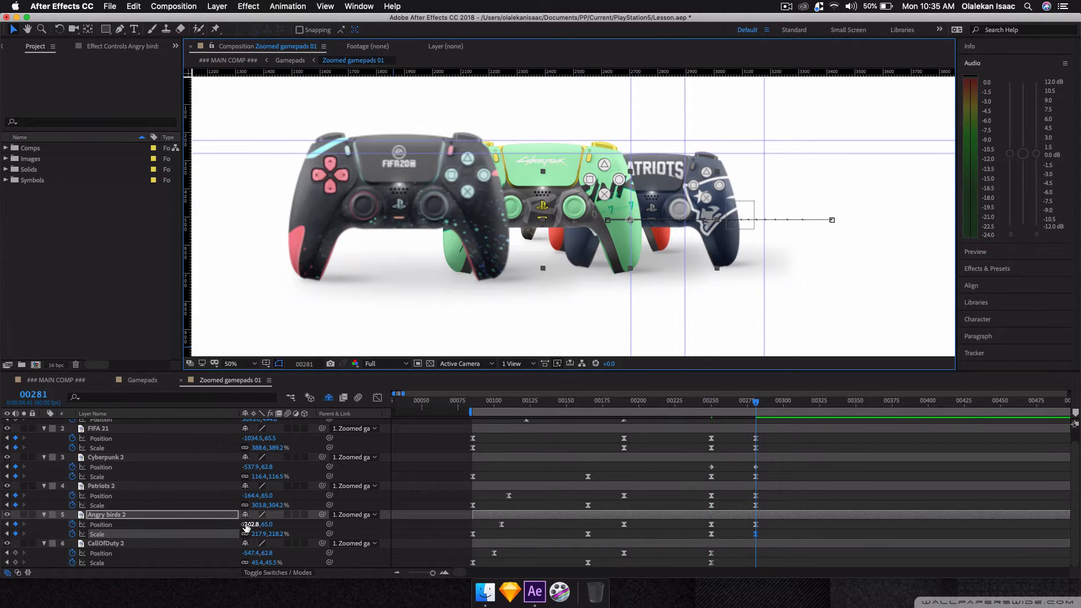
left_click_drag(250, 523, 277, 528)
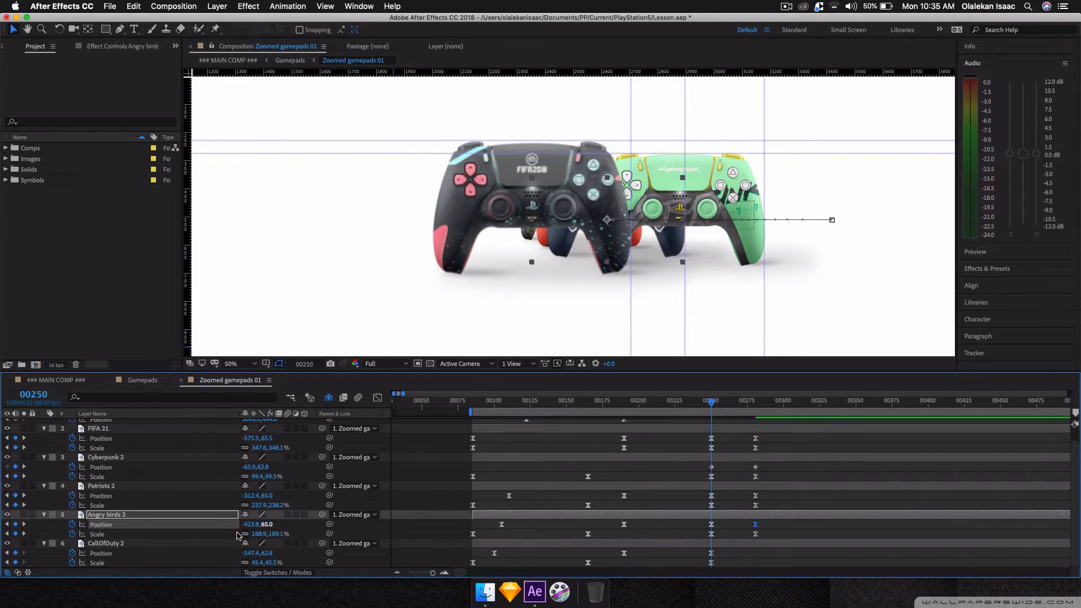
Move CallOfDuty 2 to X -473.4 at frame 281 and compare it with frame 250.
left_click(106, 543)
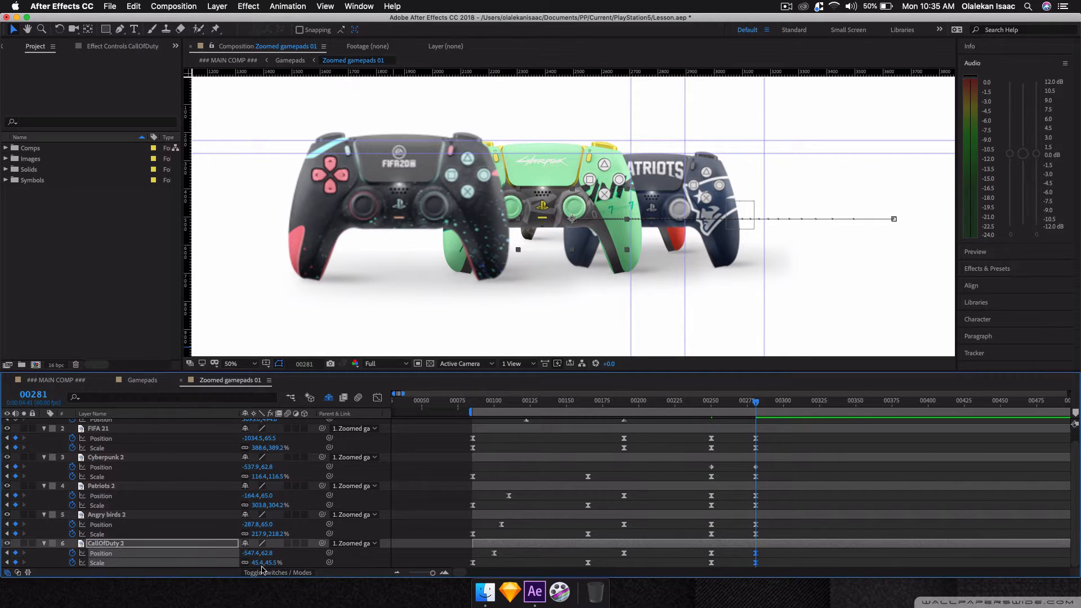
left_click(101, 553)
left_click_drag(253, 553, 280, 553)
key("j")
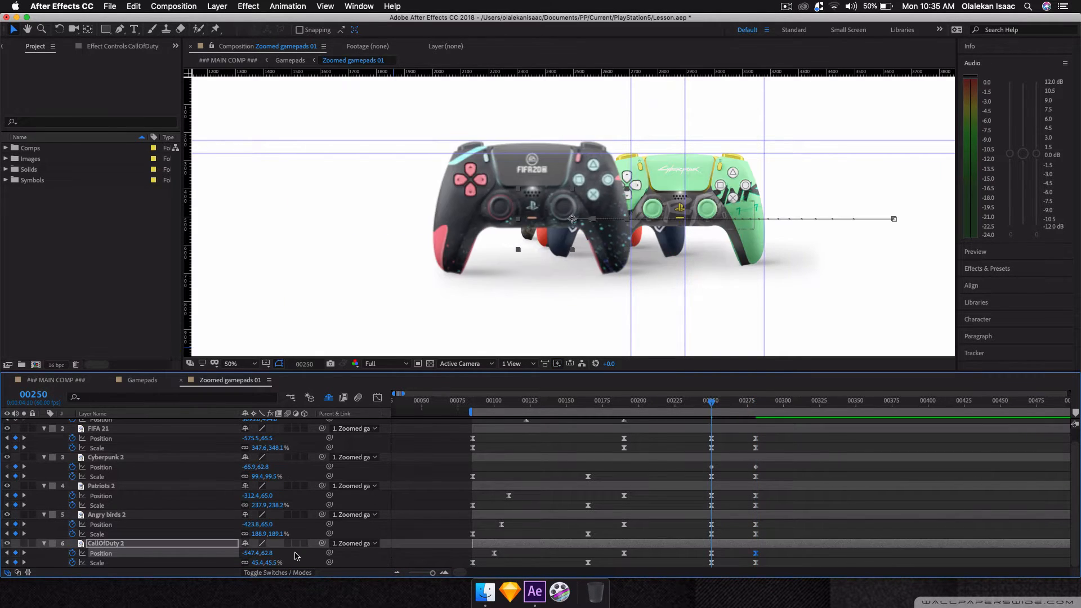
Place a vertical guide at the right edge of the Angry birds gamepad at frame 250.
key("k")
key("j")
left_click_drag(188, 253, 642, 112)
At frame 281, set CallOfDuty 2 to X -384.4 and scale 49.4, 49.5%, and scale Angry birds 2 to 221.9, 222.2%.
key("k")
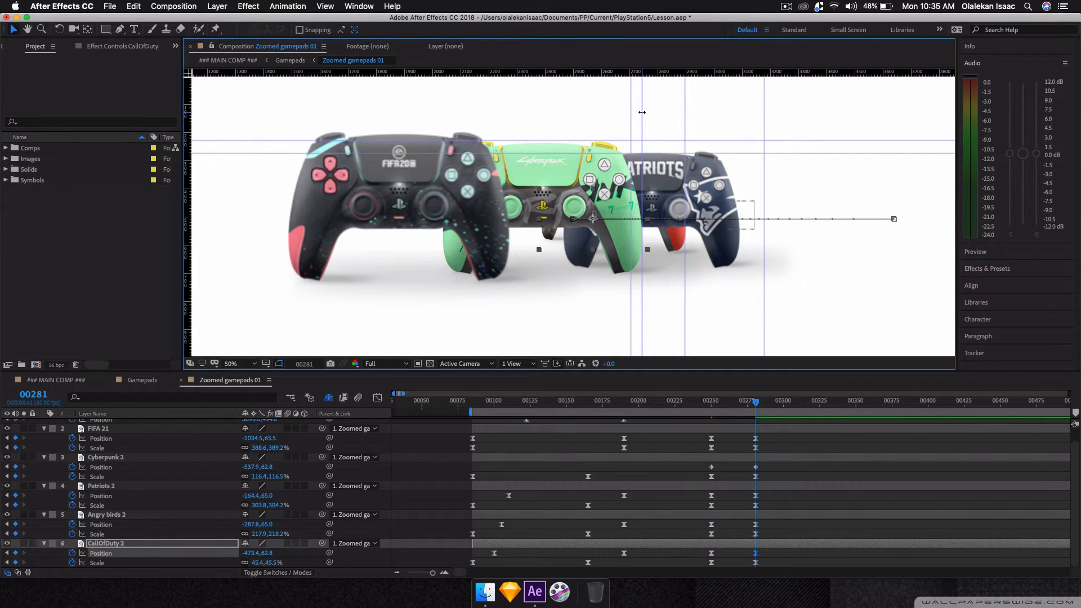
left_click(249, 553)
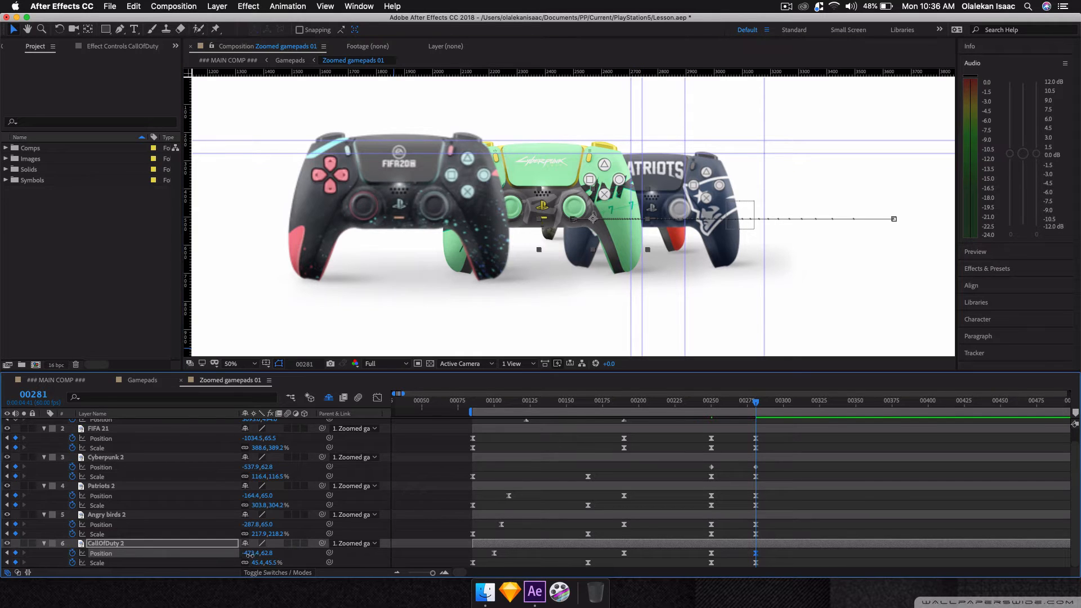
mouse_move(250, 554)
left_mouse_down()
mouse_move(306, 558)
mouse_move(254, 565)
mouse_move(256, 533)
left_mouse_up()
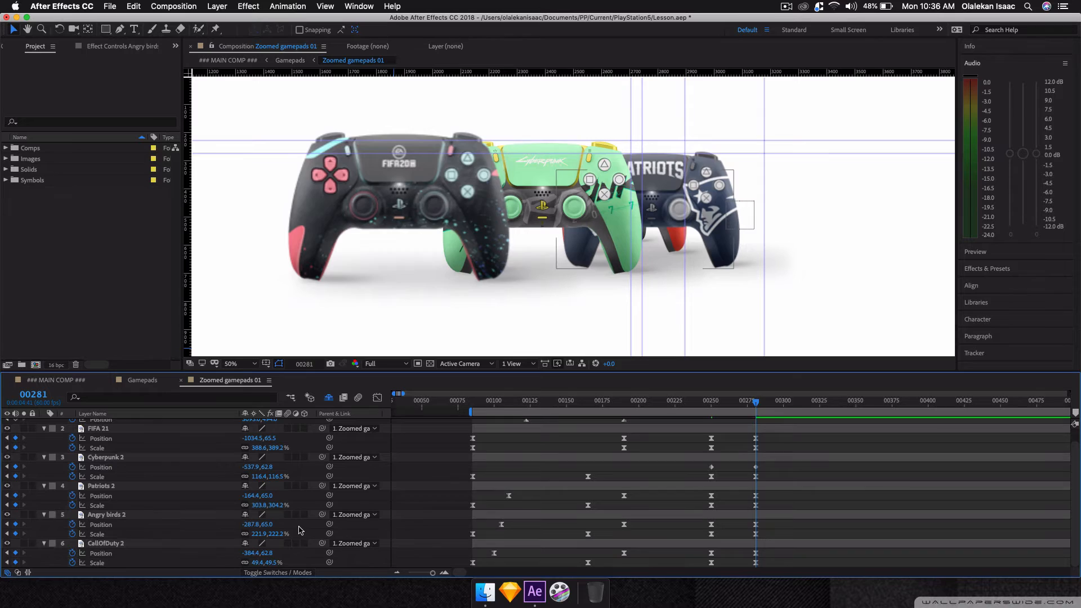
Use Motion Tools MDS to set the combined in-and-out easing of all gamepad keyframes at frame 281 to 100.
key("j")
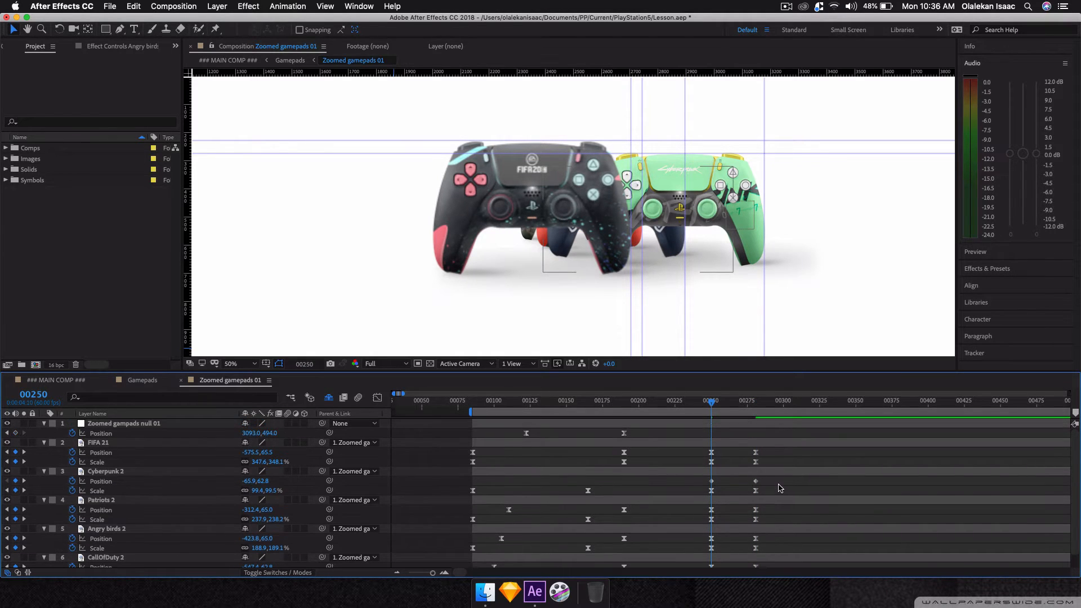
left_click_drag(700, 438, 731, 585)
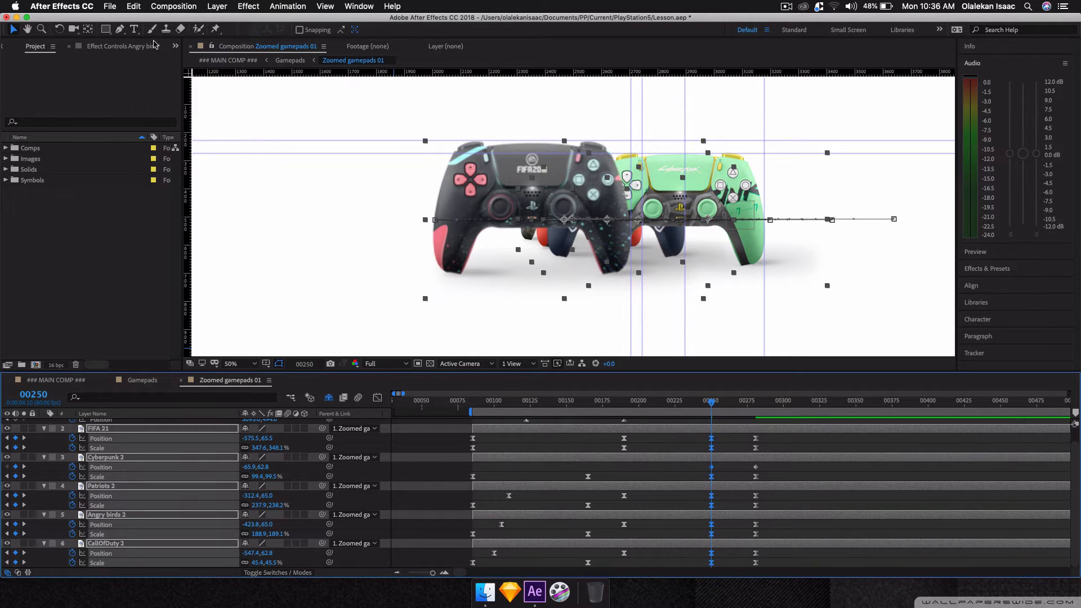
left_click(175, 45)
left_click(185, 64)
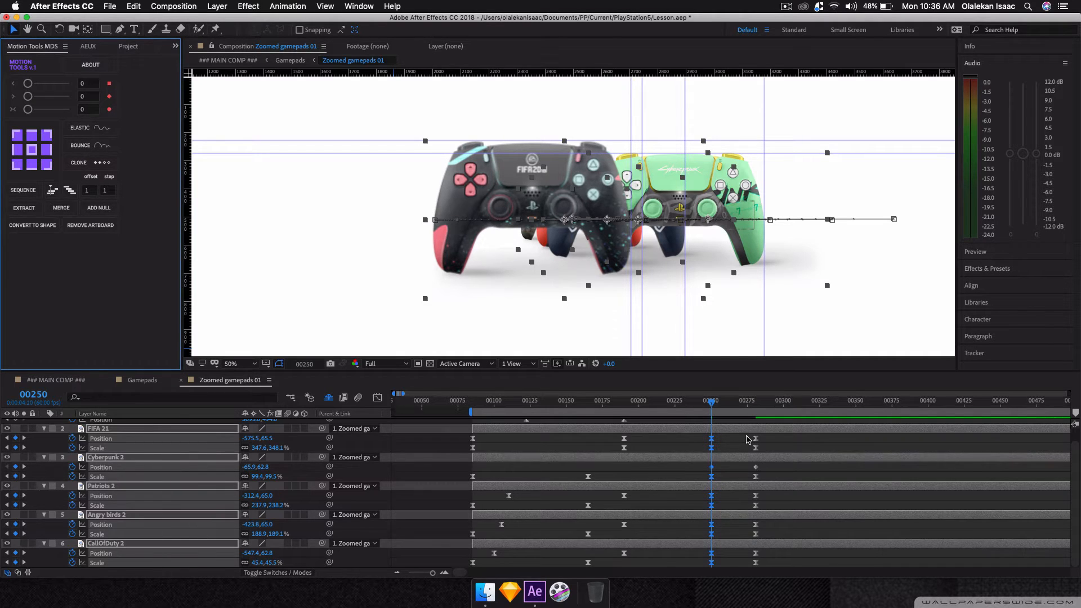
left_click_drag(747, 440, 764, 571)
left_click(92, 110)
key("Return")
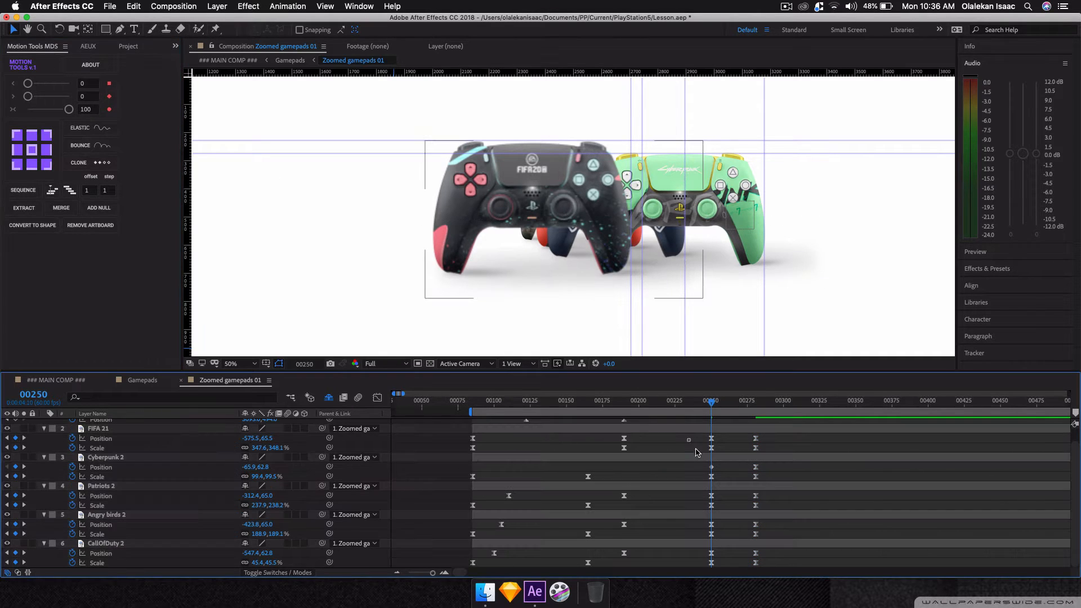
Set the combined in-and-out easing of all gamepad keyframes at frame 250 to 0 with Motion Tools MDS.
left_click_drag(686, 438, 719, 569)
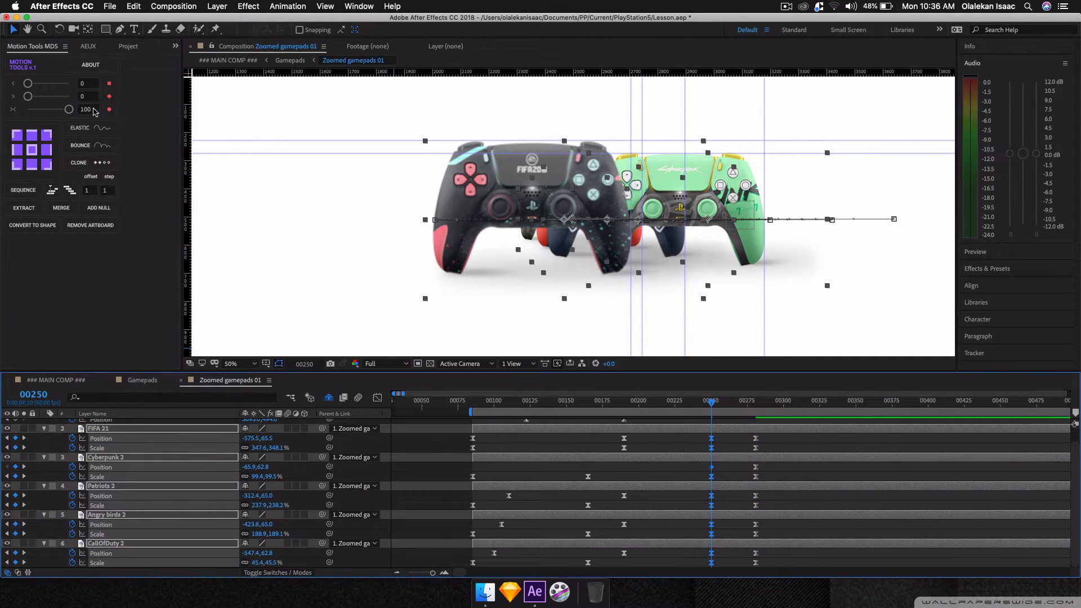
left_click(90, 110)
type("0")
key("Return")
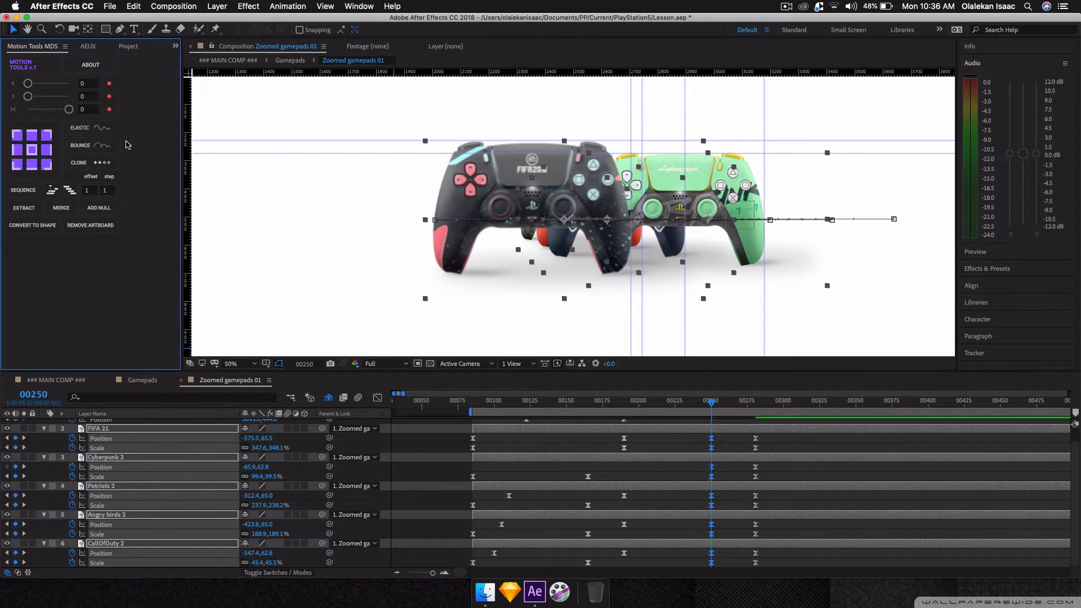
Check the gamepads' speed curves in the Graph Editor and preview the animation from frame 85.
left_click(377, 398)
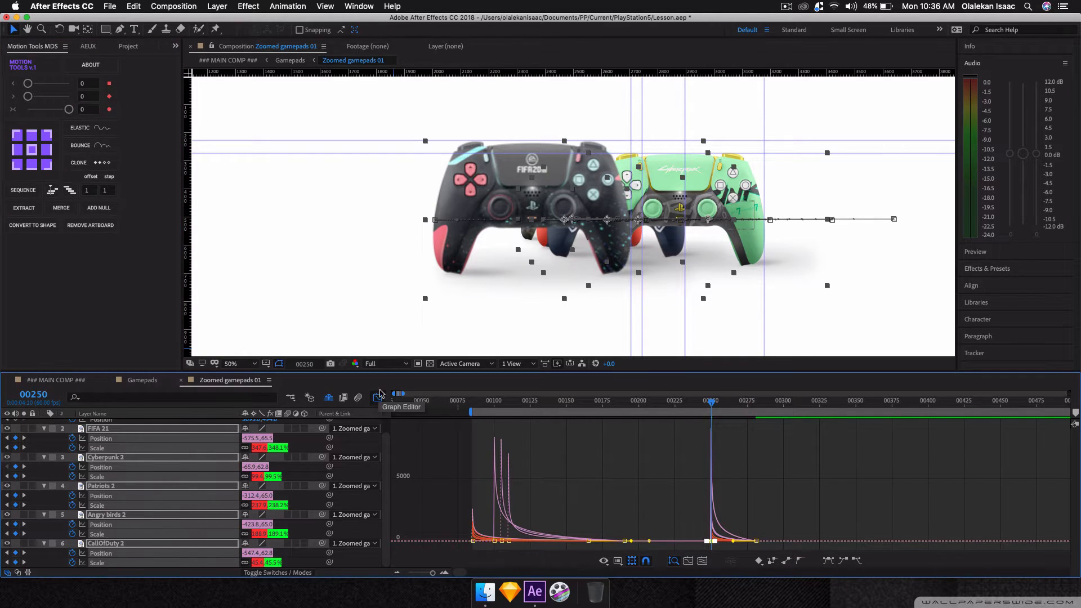
left_click(473, 402)
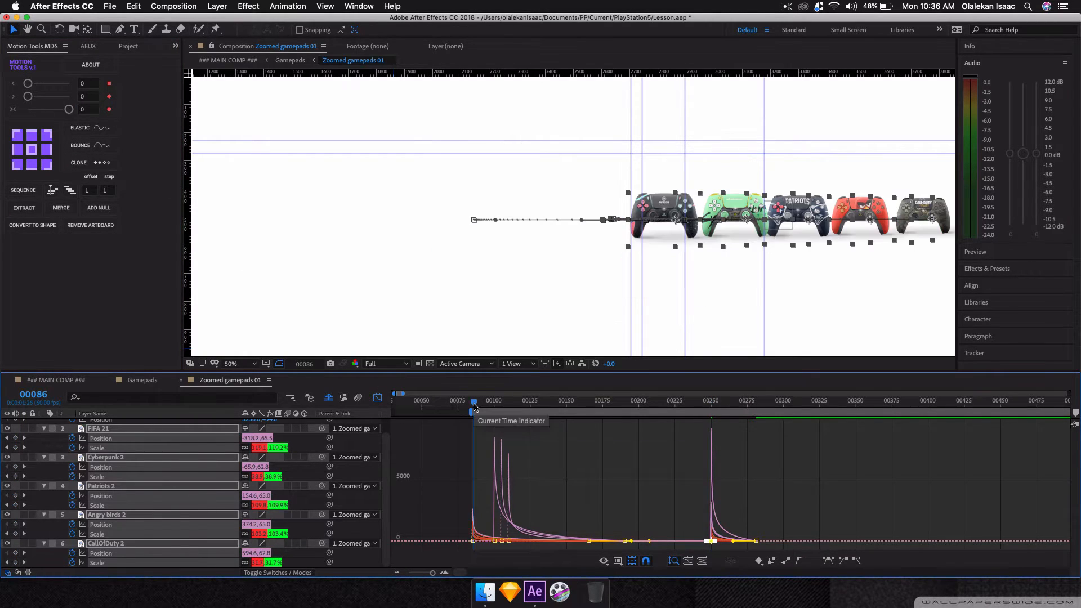
key("space")
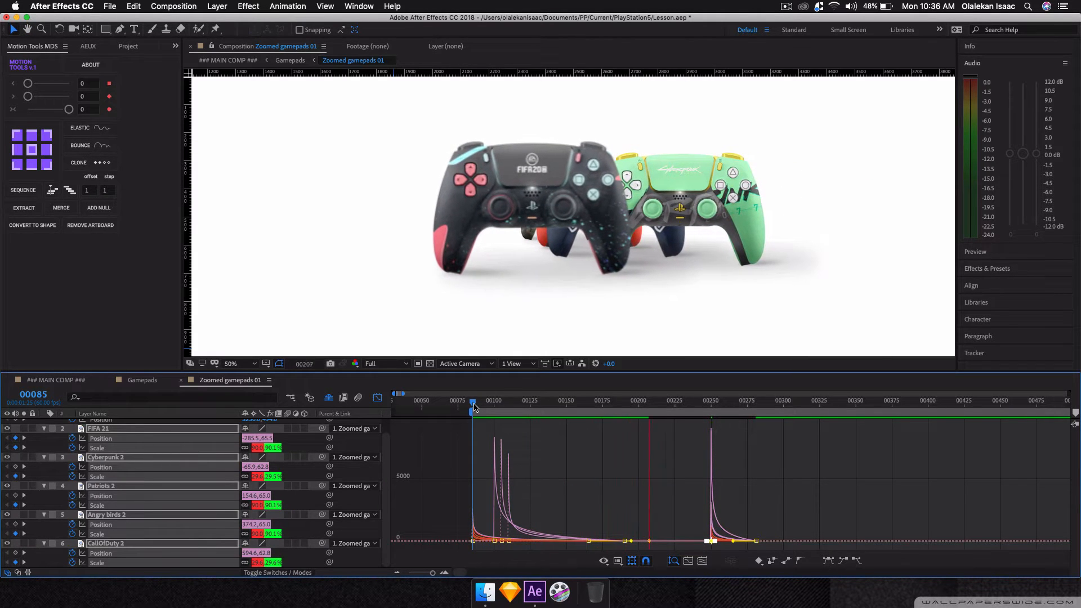
key("space")
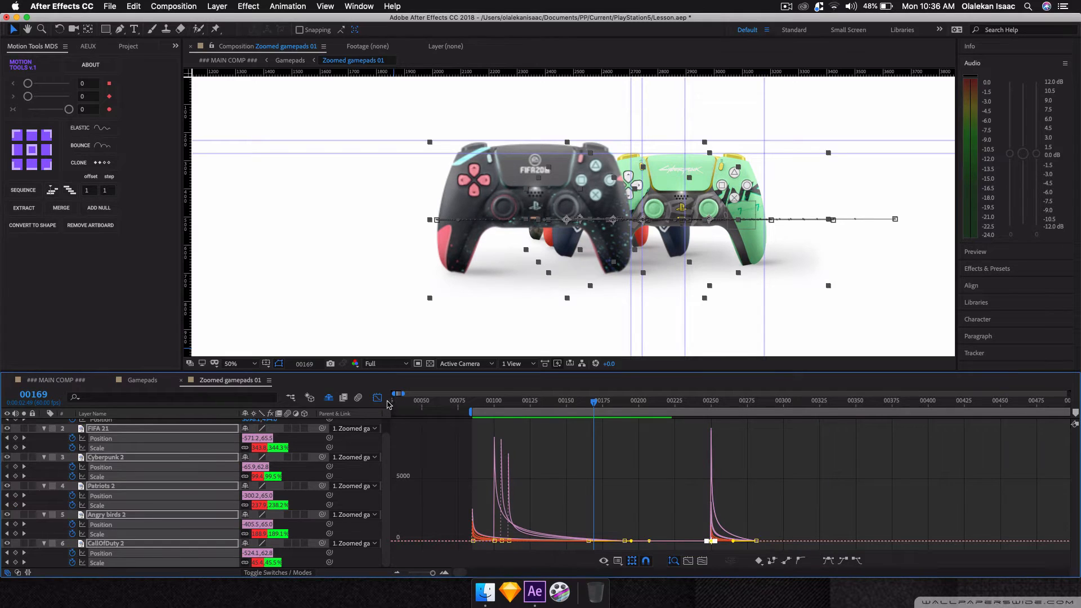
key("shift+F3")
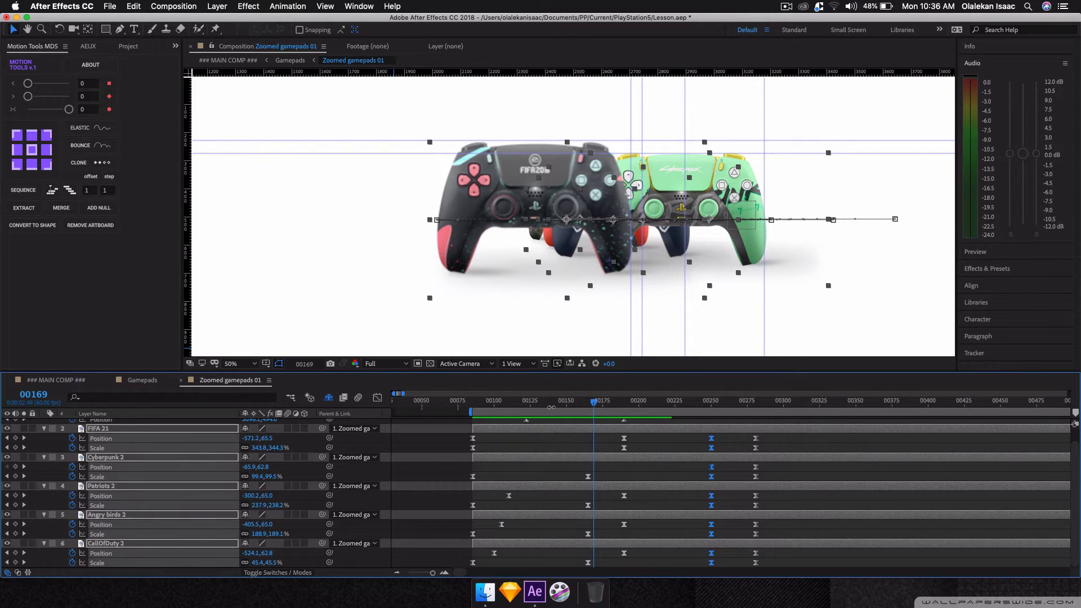
Preview the gamepads' transition from frame 184 and again from frame 165.
left_click(616, 401)
key("space")
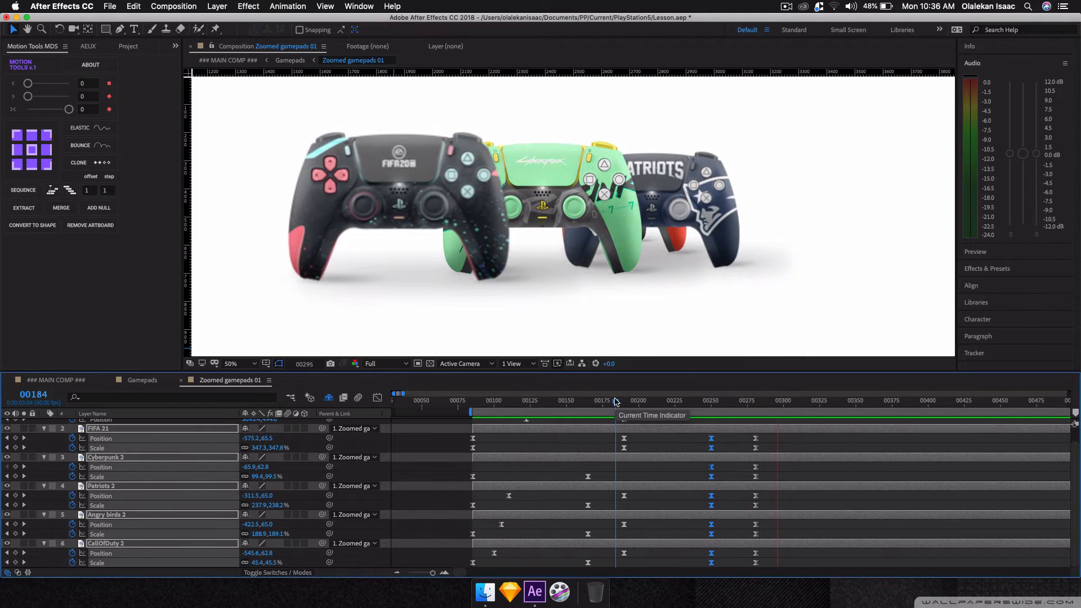
key("space")
key("j")
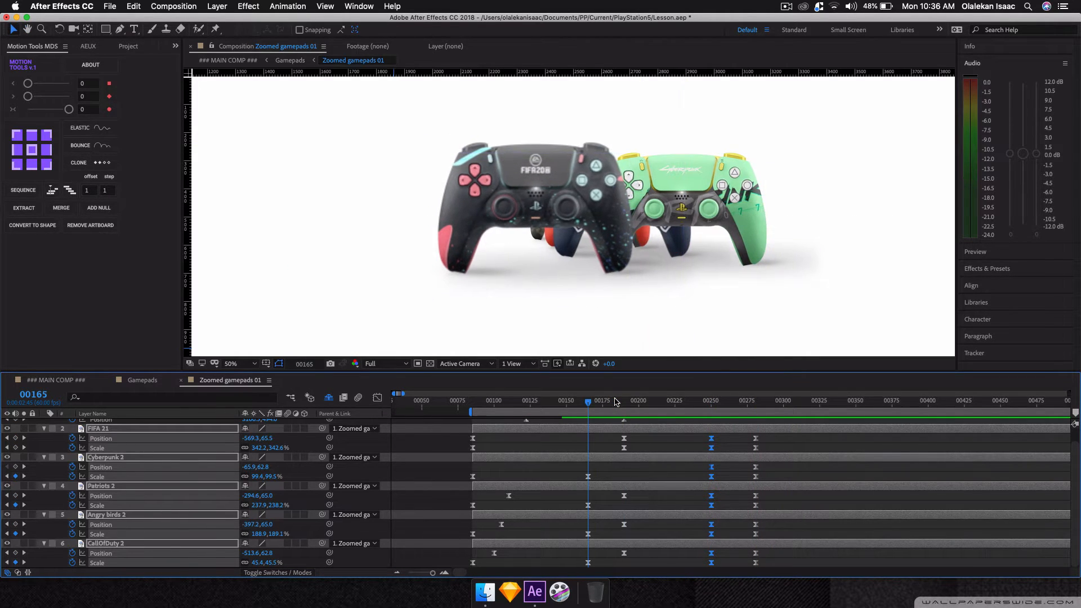
key("space")
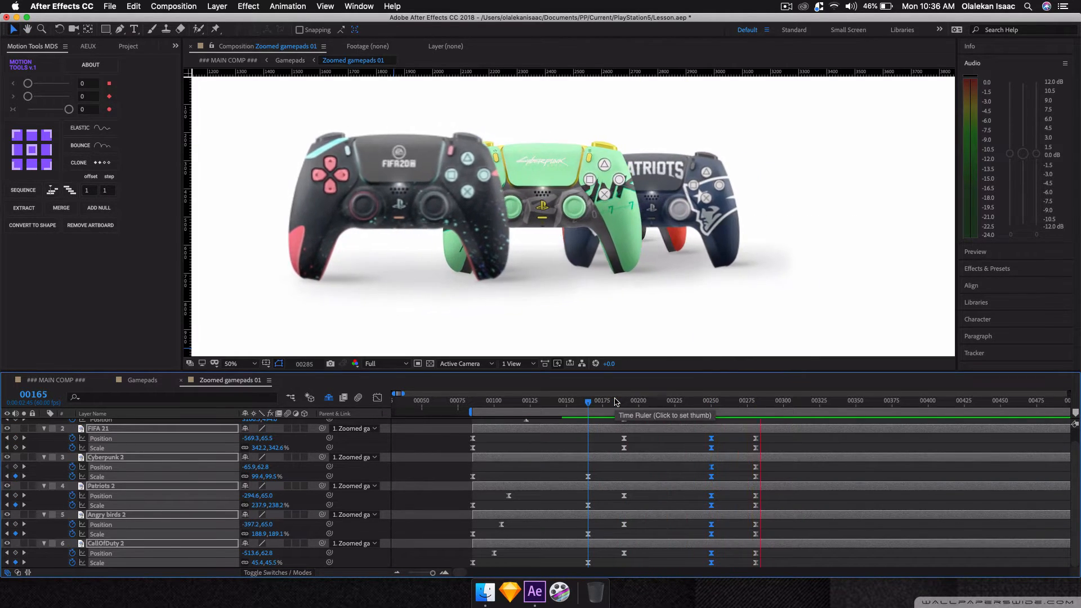
key("space")
Compare the poses at frames 250 and 280, start the work area at frame 250, and play the composition from frame 78.
key("j")
key("j")
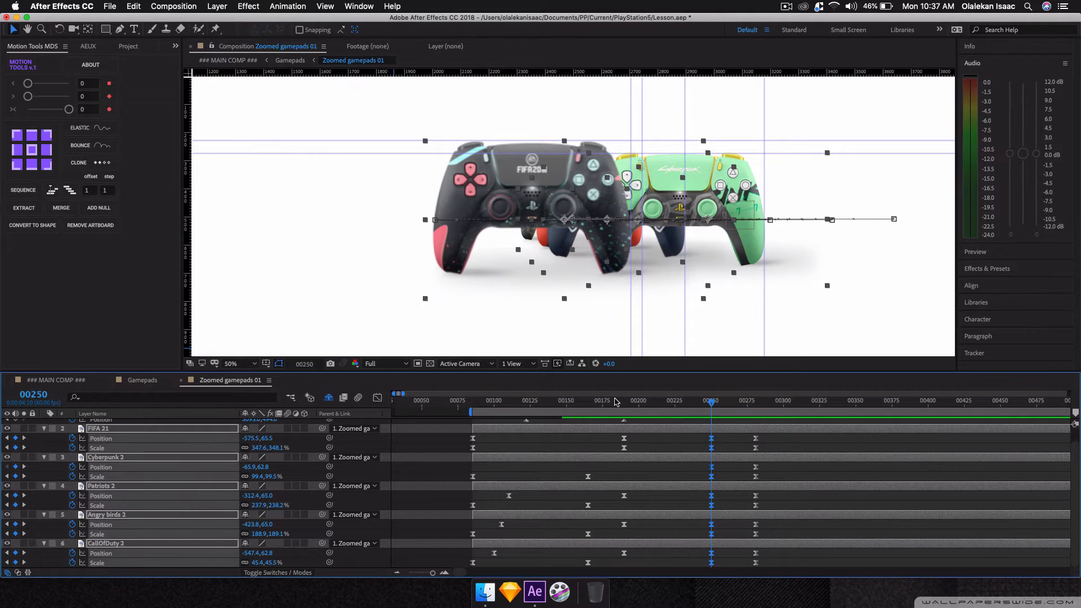
key("k")
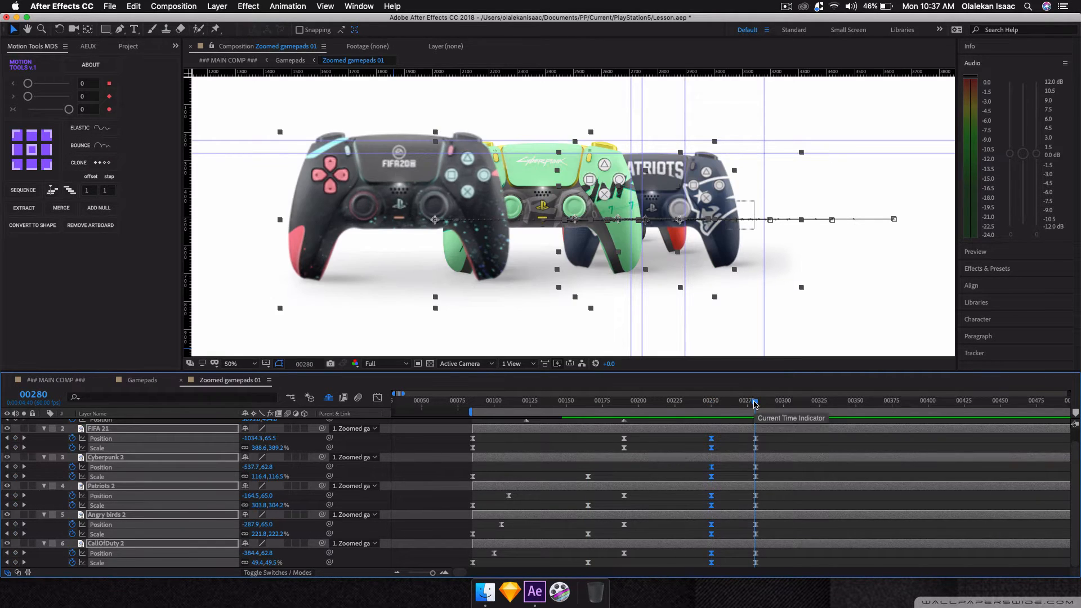
key("j")
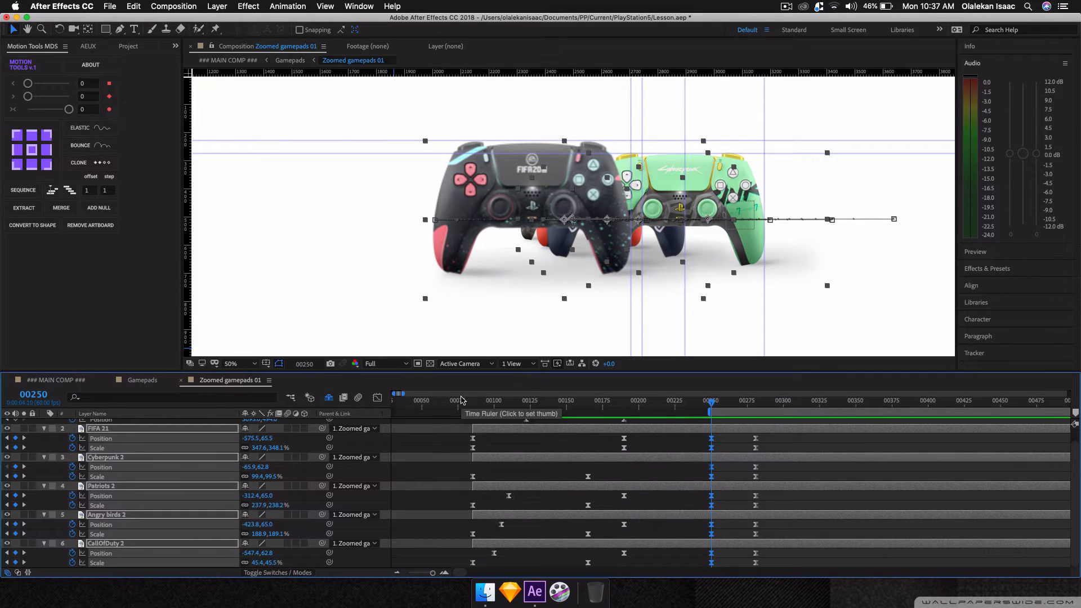
left_click(462, 404)
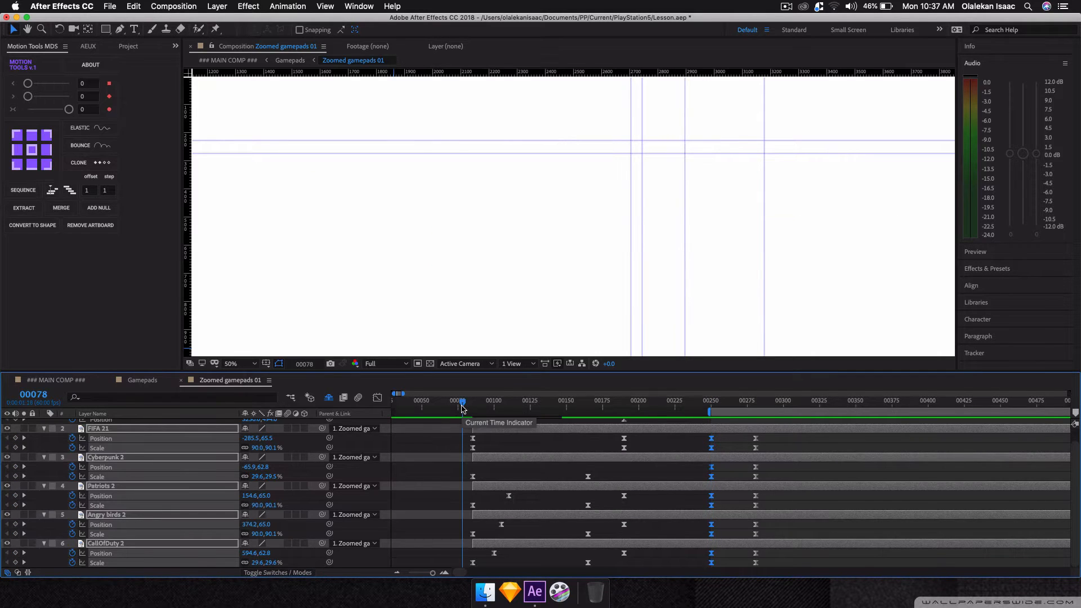
key("space")
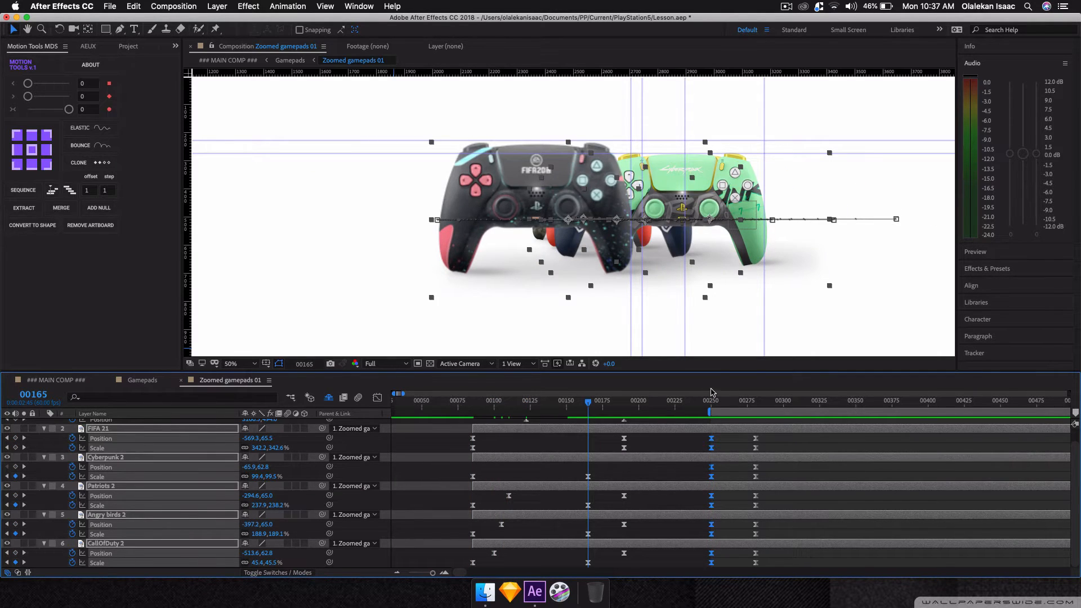
Go to frame 251, deselect all keyframes and layers, and show only the Scale property of every layer.
left_click(711, 404)
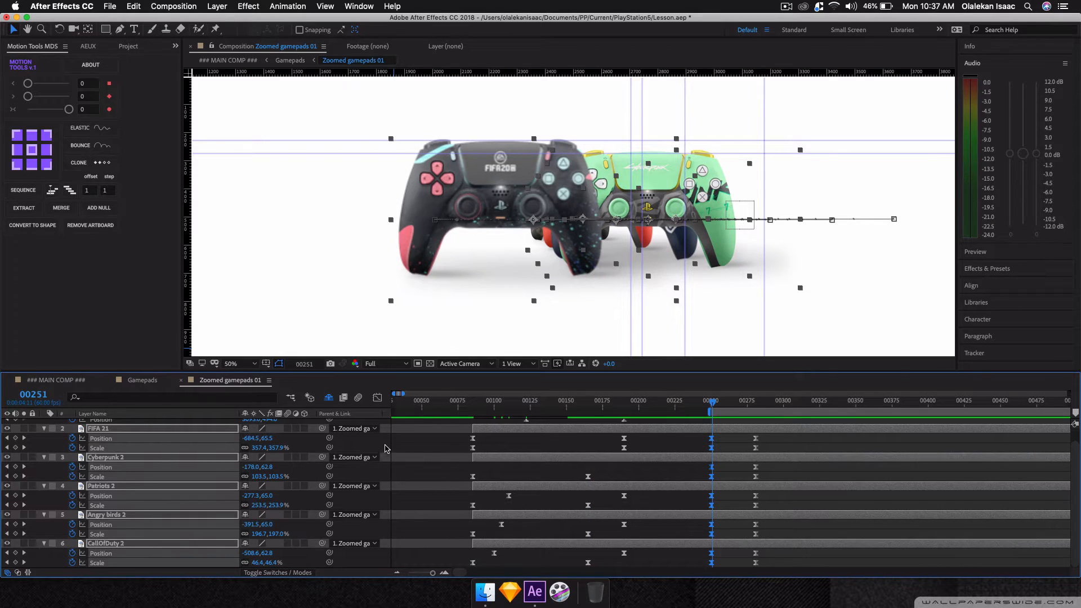
key("F2")
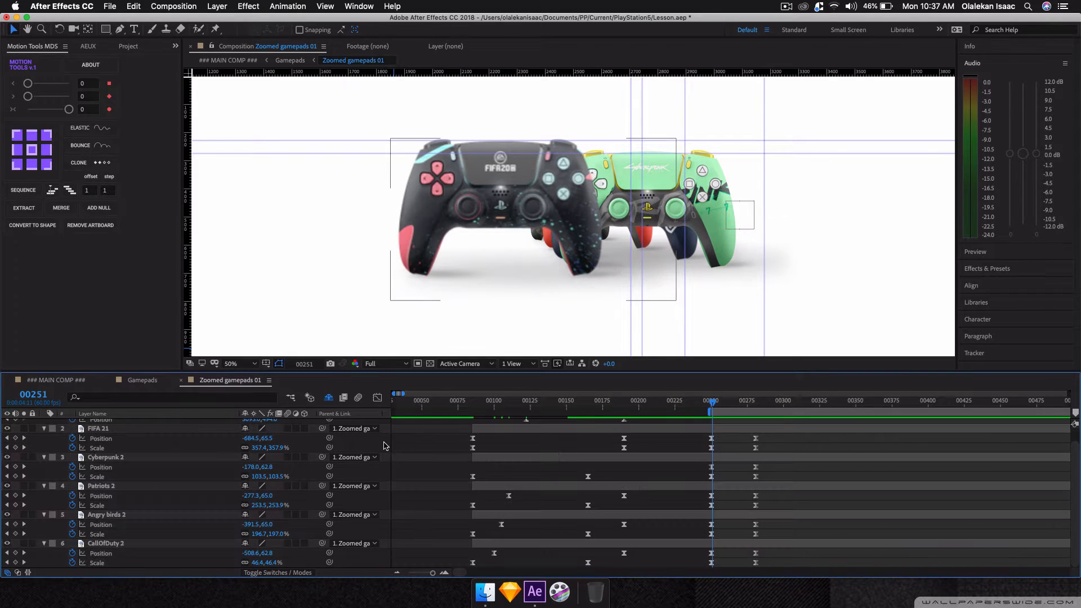
key("s")
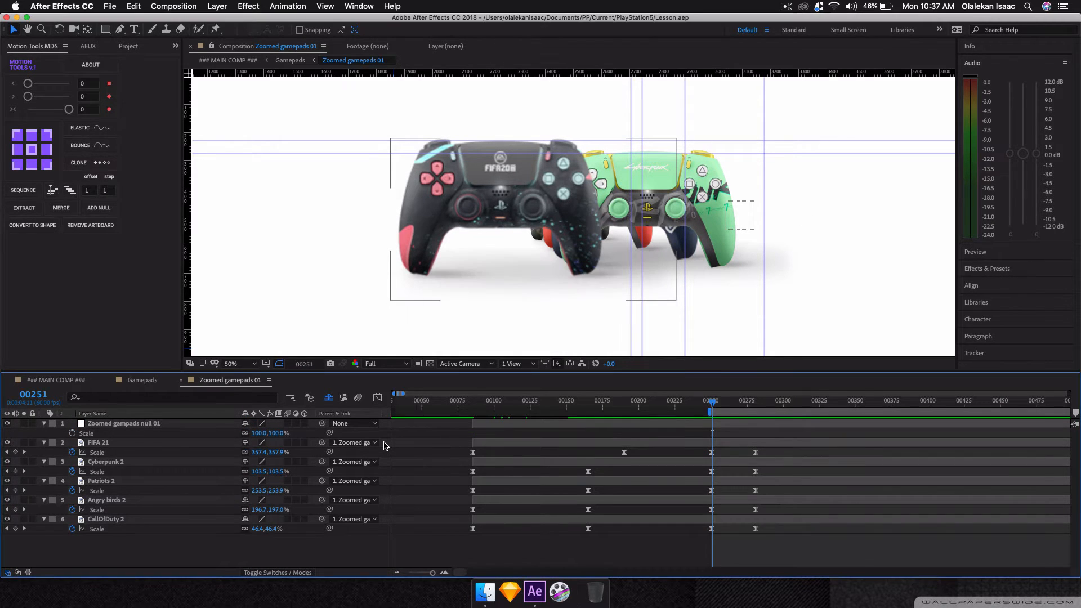
Show all keyframed properties of the layers and move the gamepads' frame-281 keyframes to frame 280.
key("u")
key("j")
key("k")
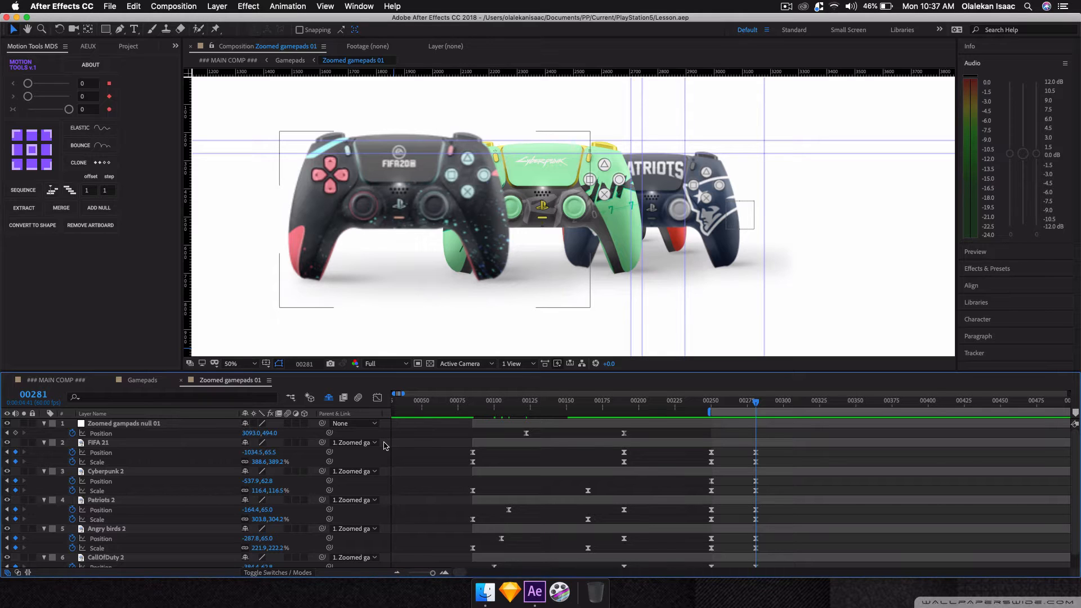
key("j")
key("k")
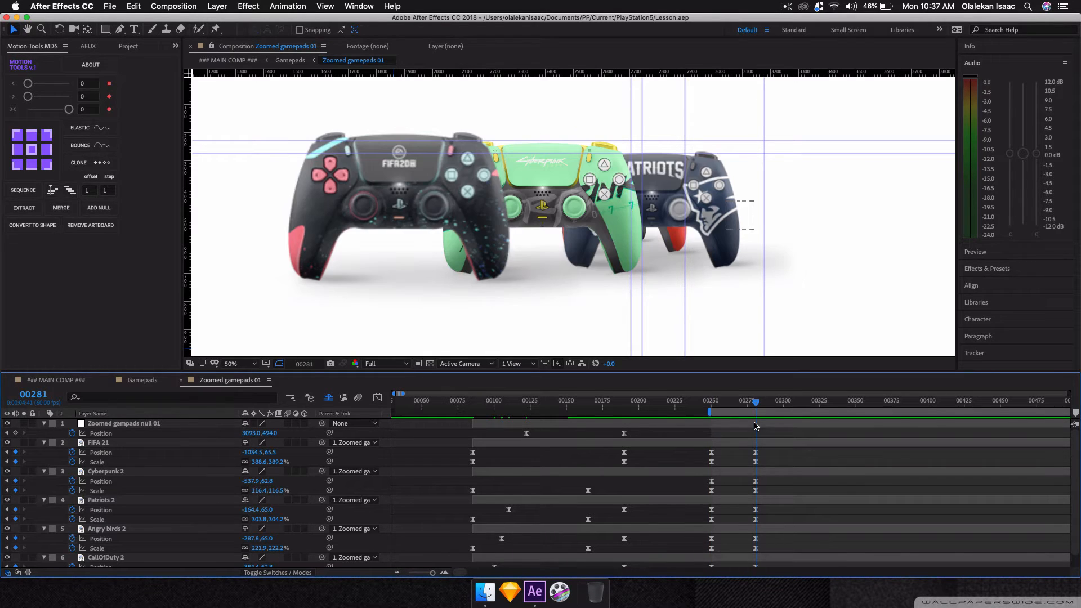
key("grave")
key("grave")
key("Page_Up")
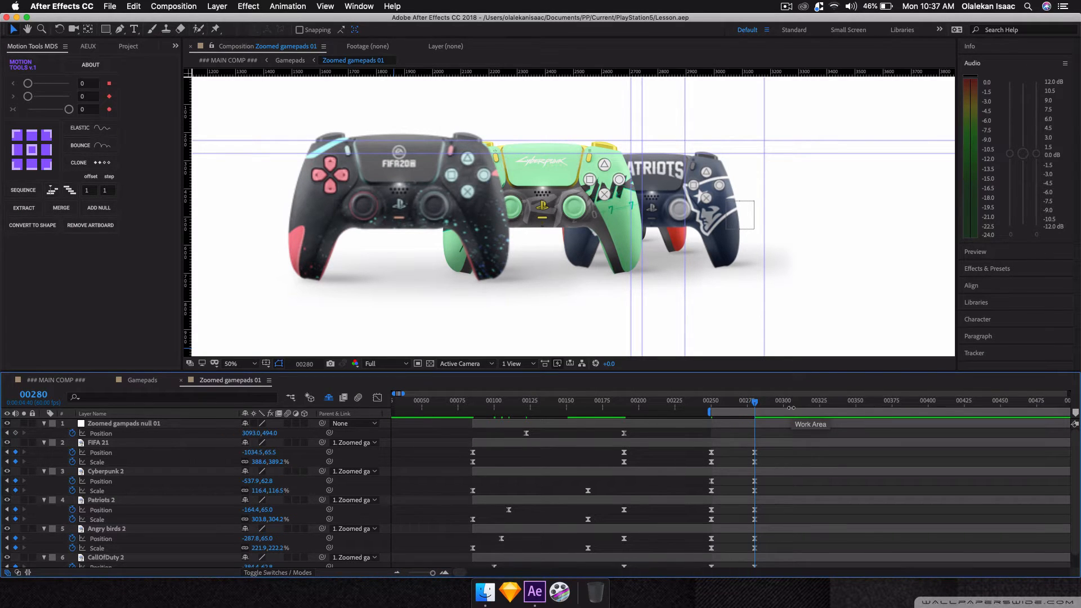
Go to frame 310 and add a horizontal guide along the top edge of the FIFA 21 layer's bounds.
left_click(791, 403)
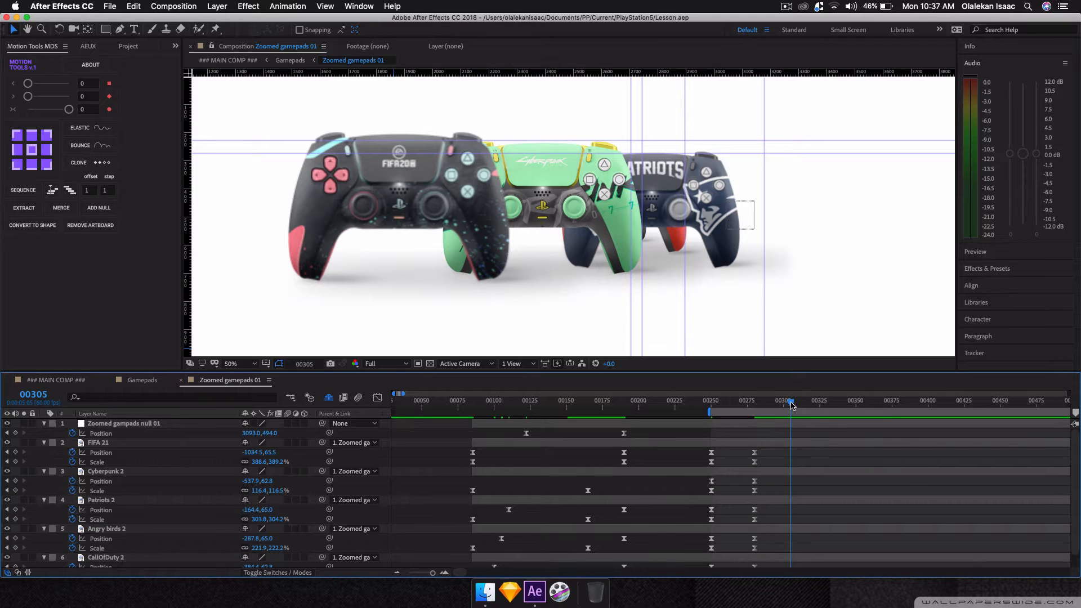
left_click_drag(791, 404, 799, 407)
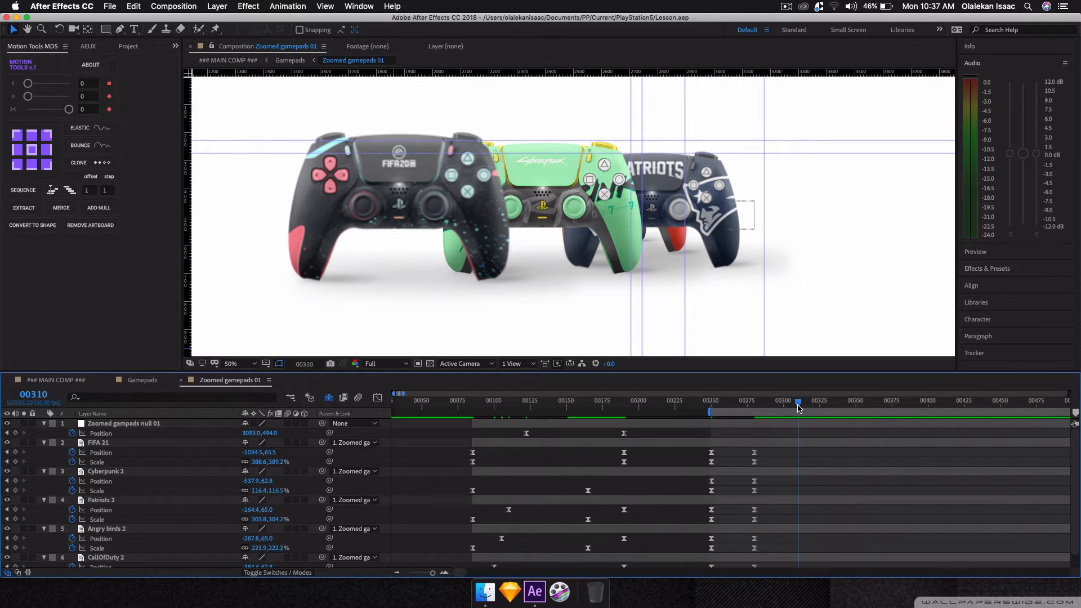
left_click(167, 462)
left_click_drag(250, 72, 248, 131)
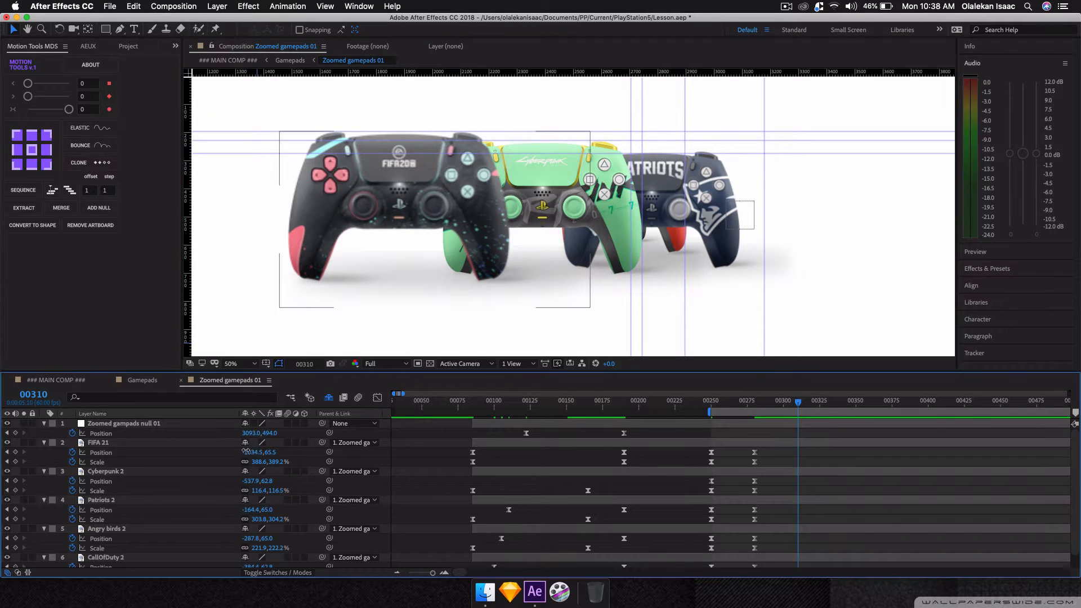
At frame 310, set FIFA 21 to X position -1346.5 and scale 426.6%, and Cyberpunk 2 to X position -728.9 and scale 133.4%.
left_click_drag(248, 452, 118, 452)
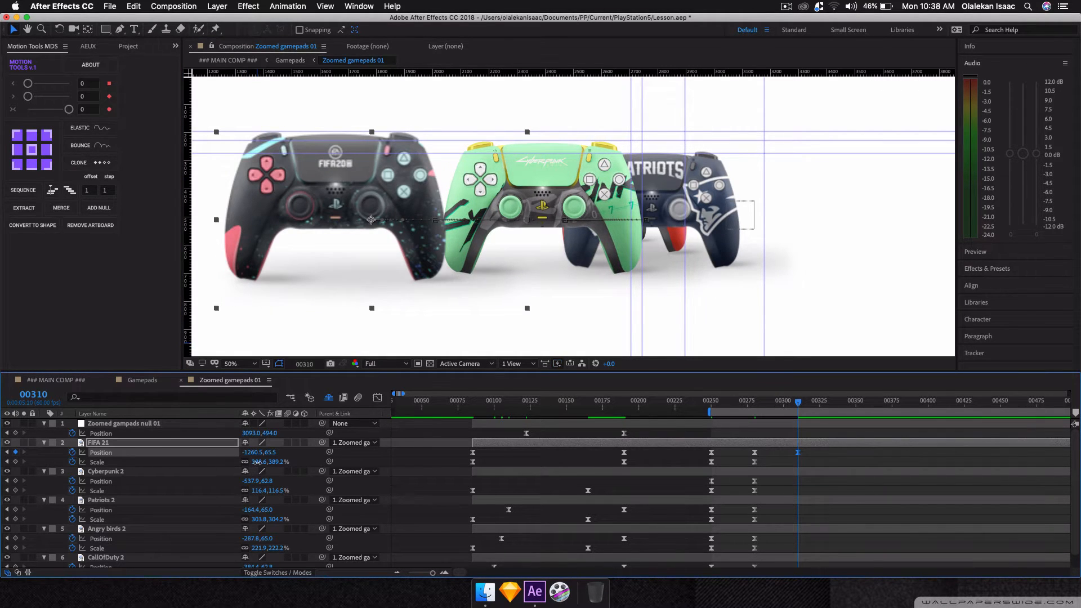
left_click_drag(260, 462, 140, 481)
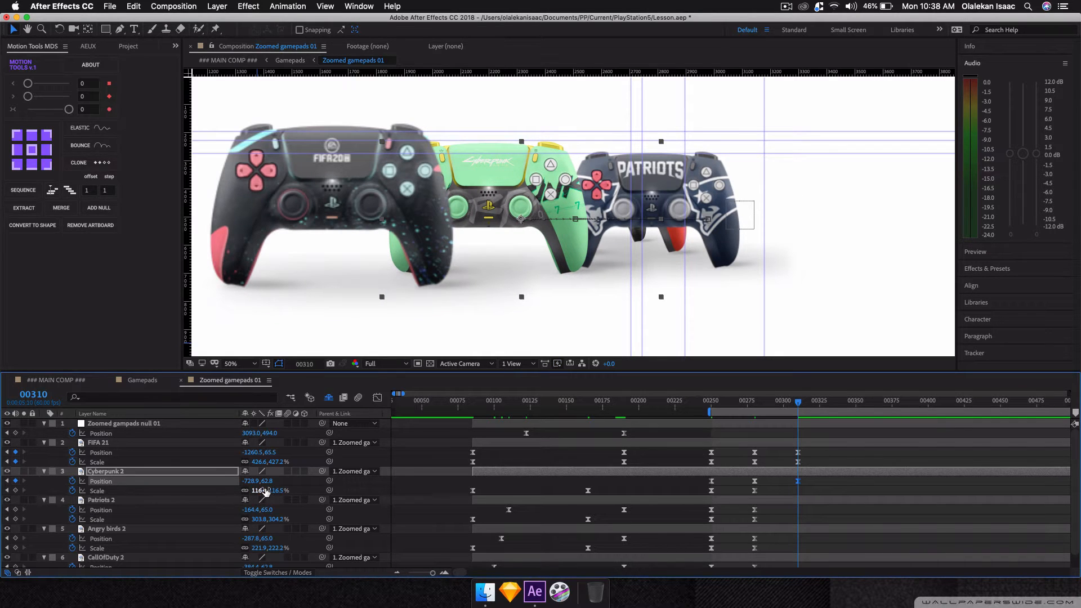
left_click_drag(264, 491, 275, 490)
left_click_drag(259, 452, 211, 459)
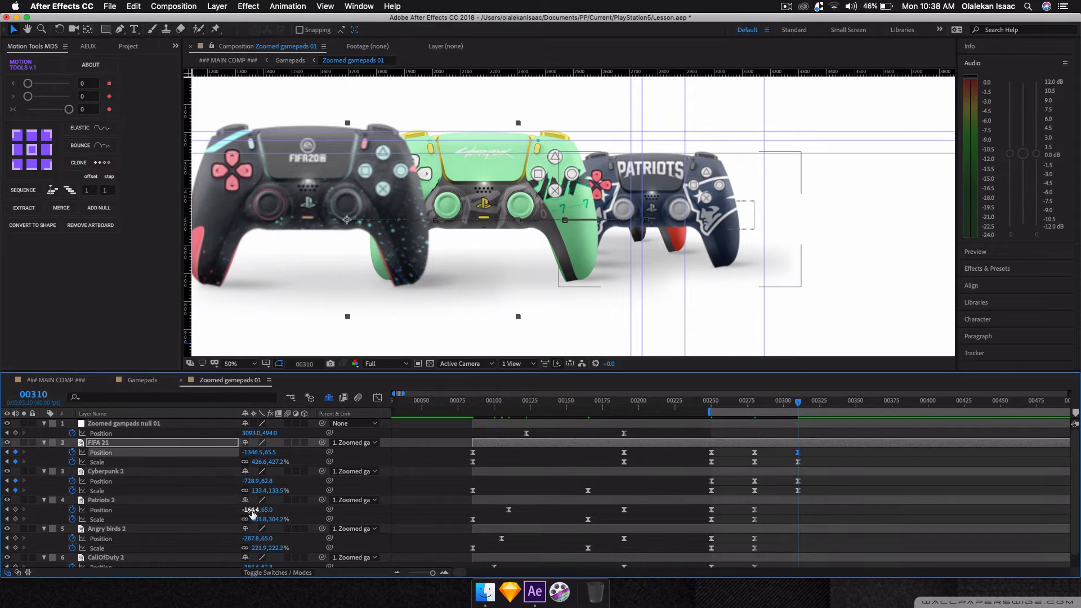
At frame 310, set Patriots 2 to X position -356.4 and scale 354.8%, and Angry birds 2 to X position -53.8 and scale 298.7%.
left_click_drag(248, 509, 135, 507)
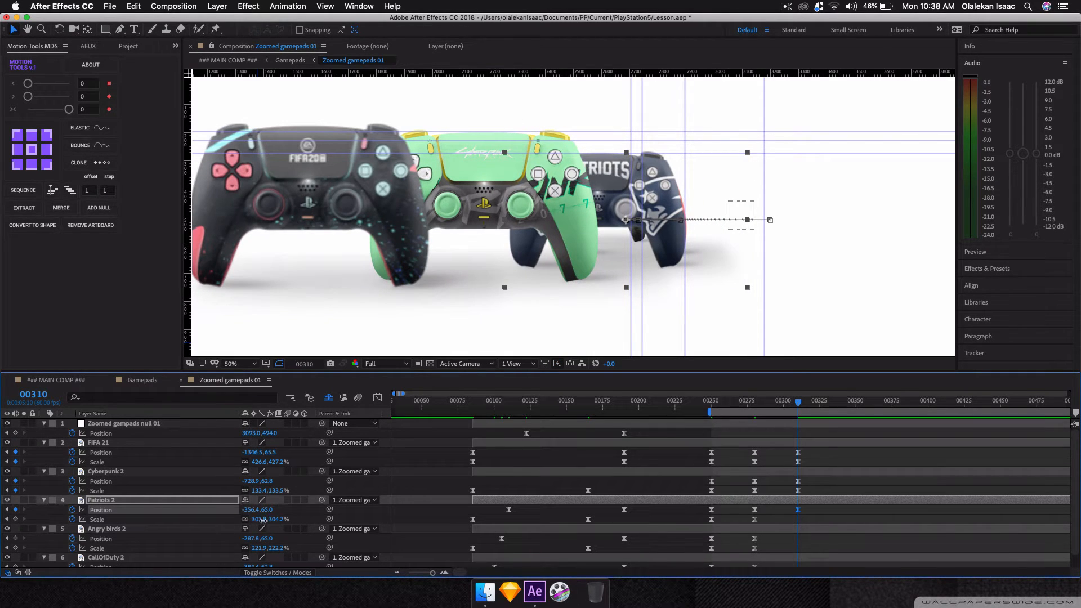
left_click_drag(264, 519, 287, 517)
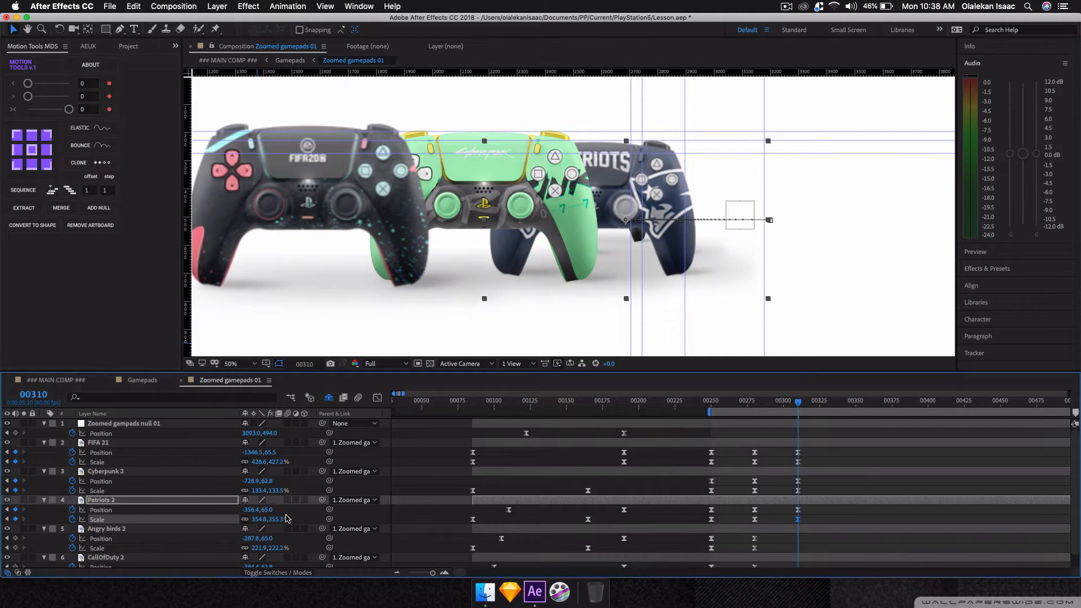
scroll(265, 524, "down", 1)
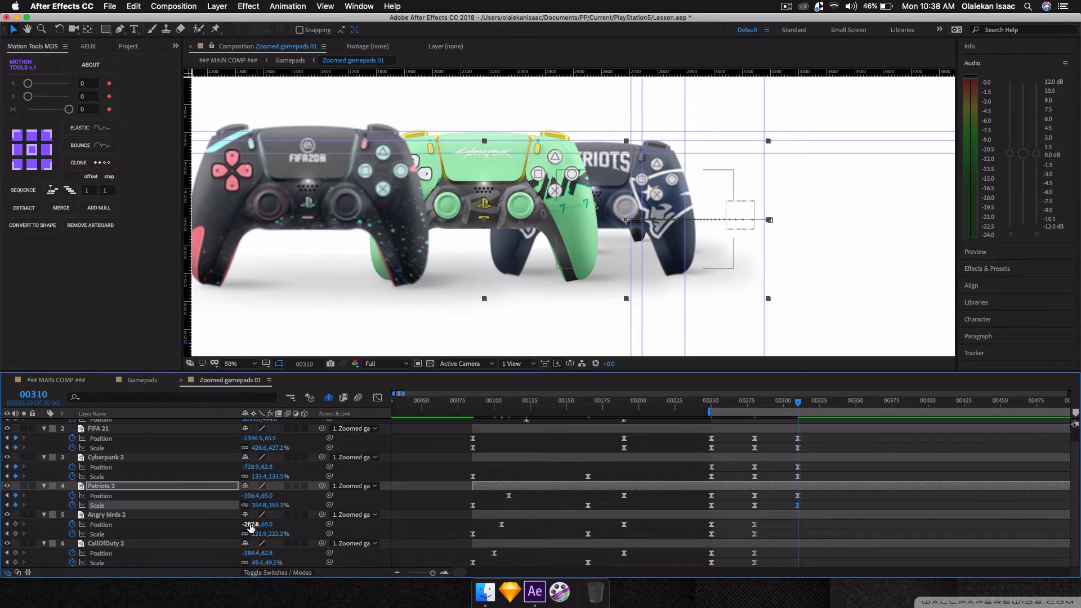
left_click_drag(251, 526, 413, 530)
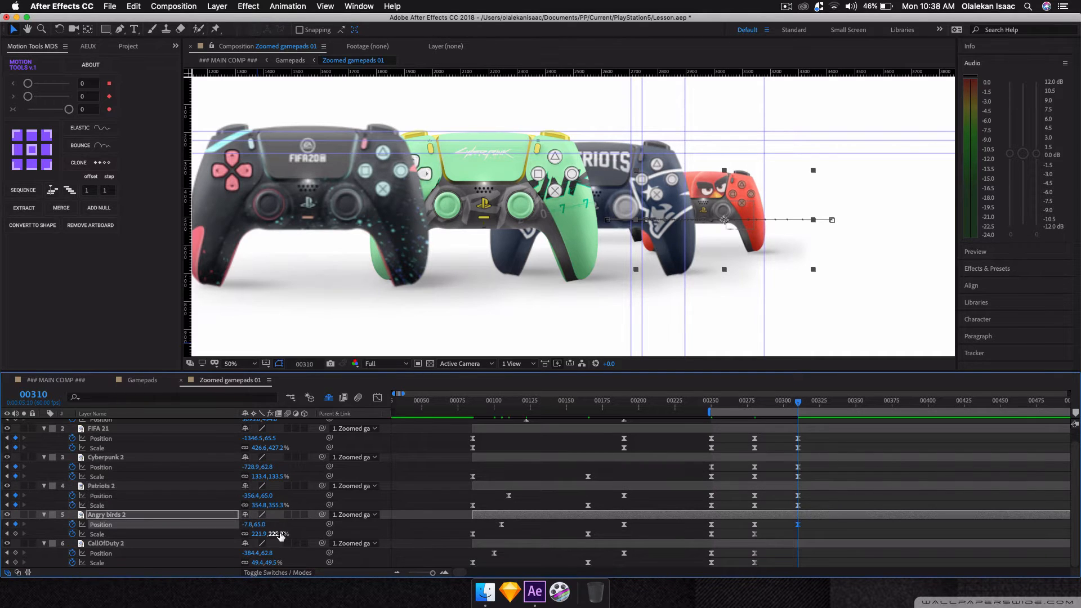
left_click_drag(279, 533, 317, 527)
left_click_drag(252, 525, 225, 522)
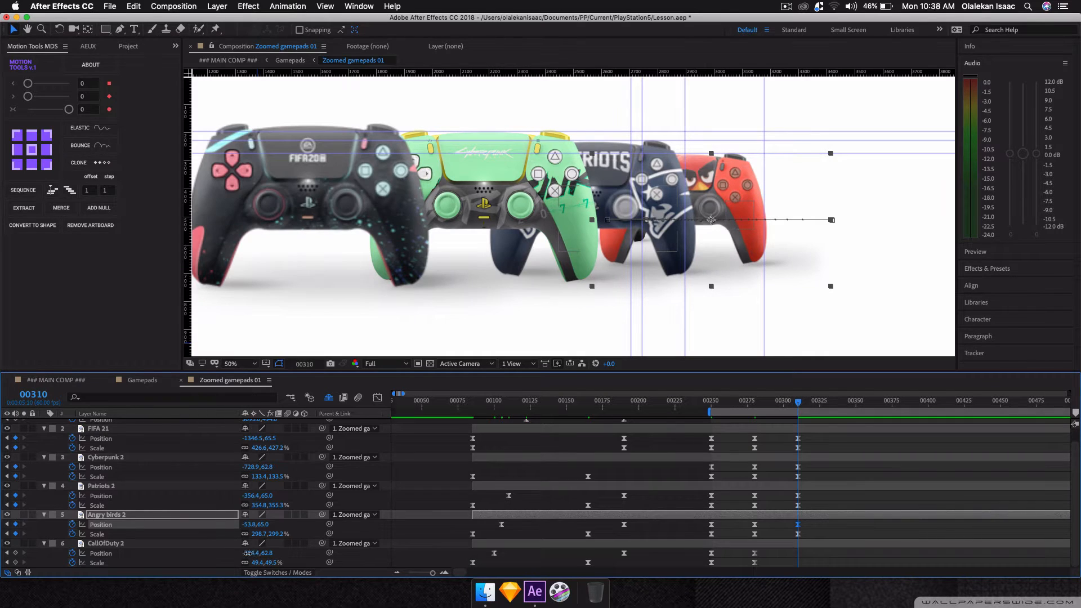
At frame 310, set CallOfDuty 2 to X position -231.4 and scale 68.4%, and deselect the layer.
left_click_drag(248, 552, 335, 556)
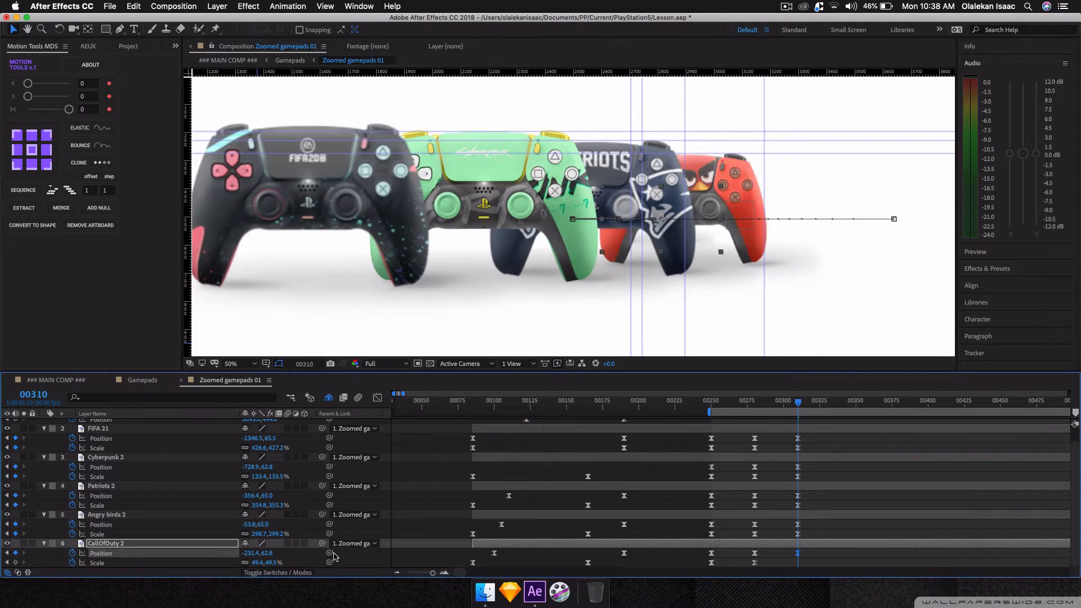
mouse_move(270, 563)
left_mouse_down()
mouse_move(290, 563)
mouse_move(275, 563)
left_mouse_up()
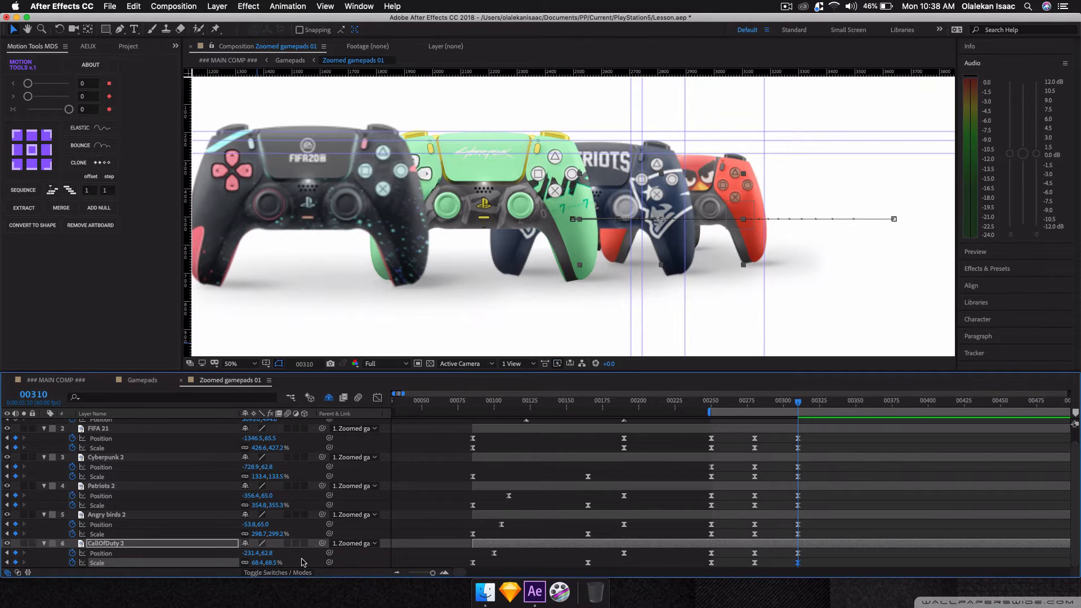
left_click(302, 561)
Compare the gamepads' poses at the keyframes on frames 250, 280 and 310.
key("j")
key("j")
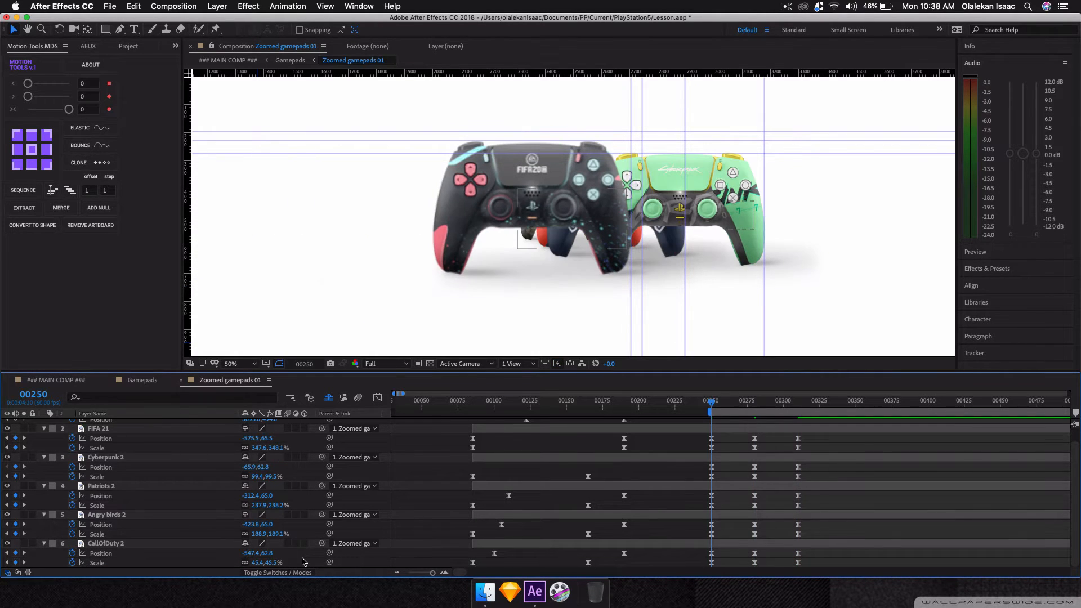
key("k")
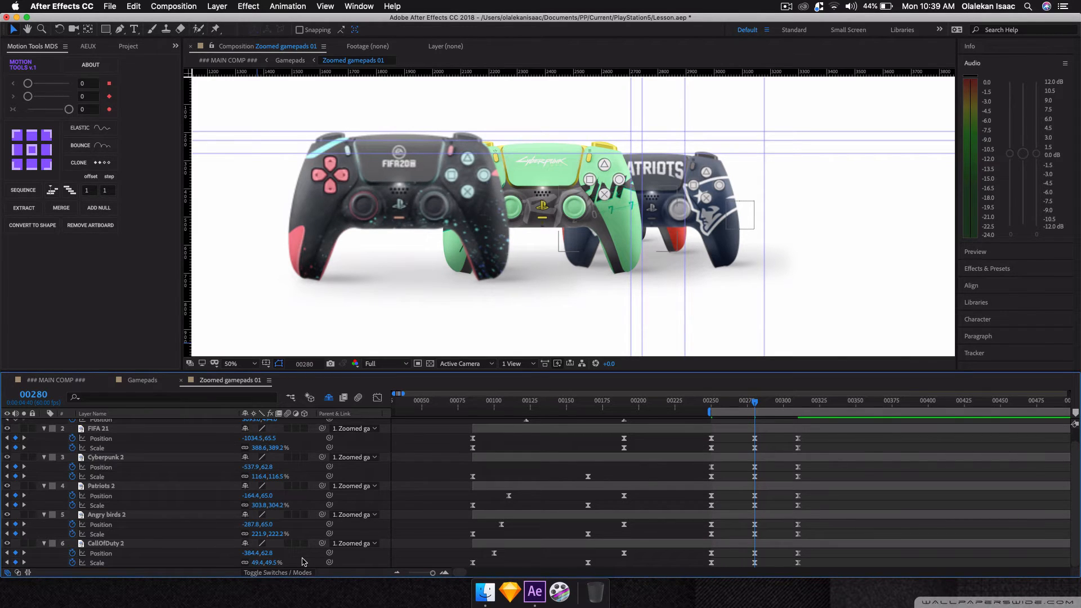
key("k")
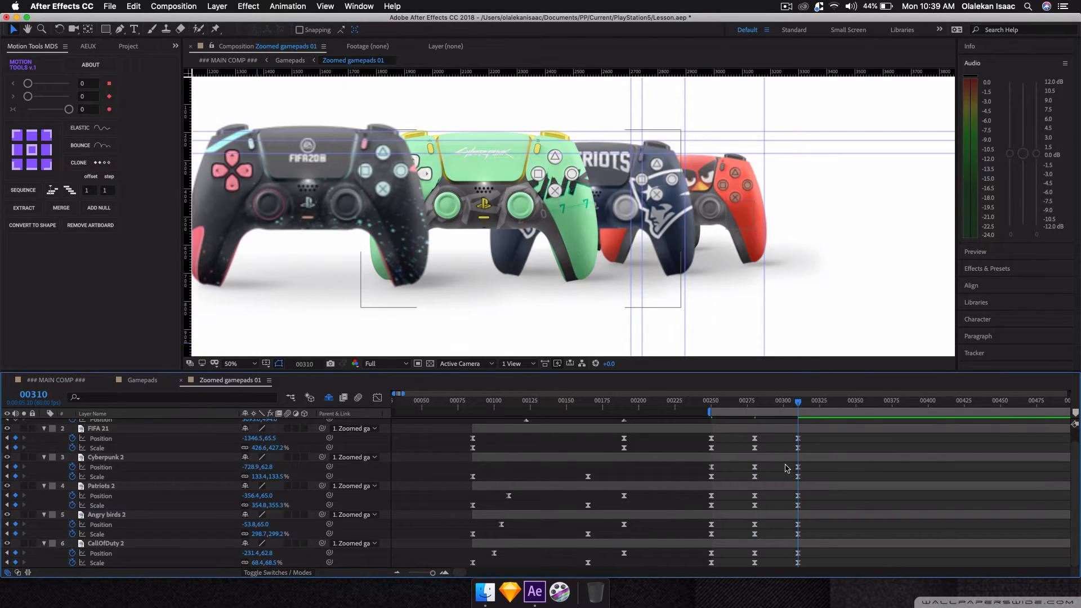
At frame 340, set FIFA 21 to X position -1574.5 and scale 479.6%, and Cyberpunk 2 to X position -990.9 and scale 152.4%.
scroll(786, 468, "right", 3)
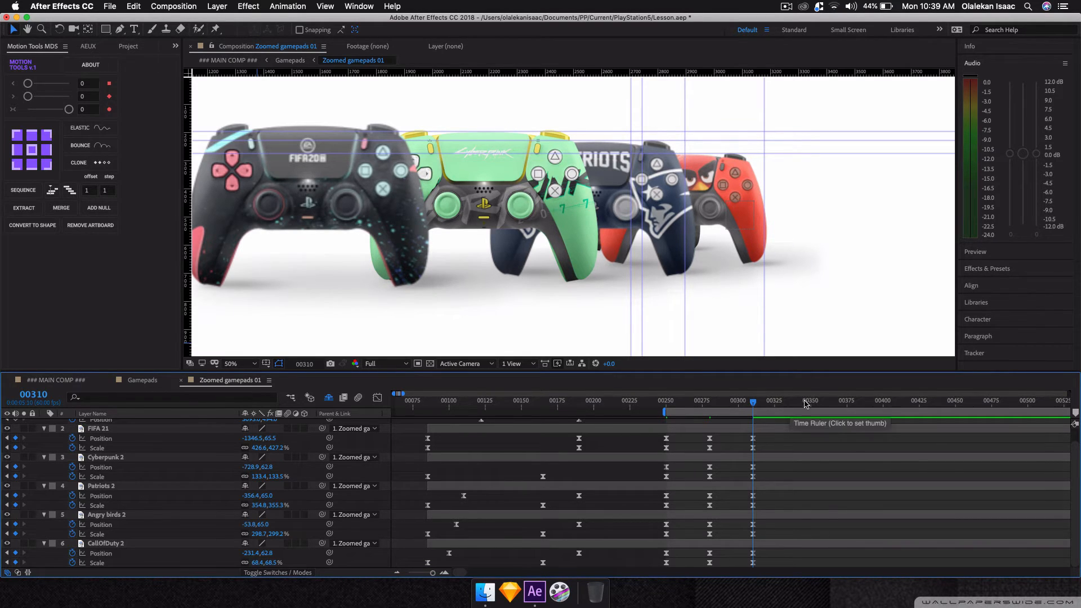
left_click_drag(805, 403, 796, 403)
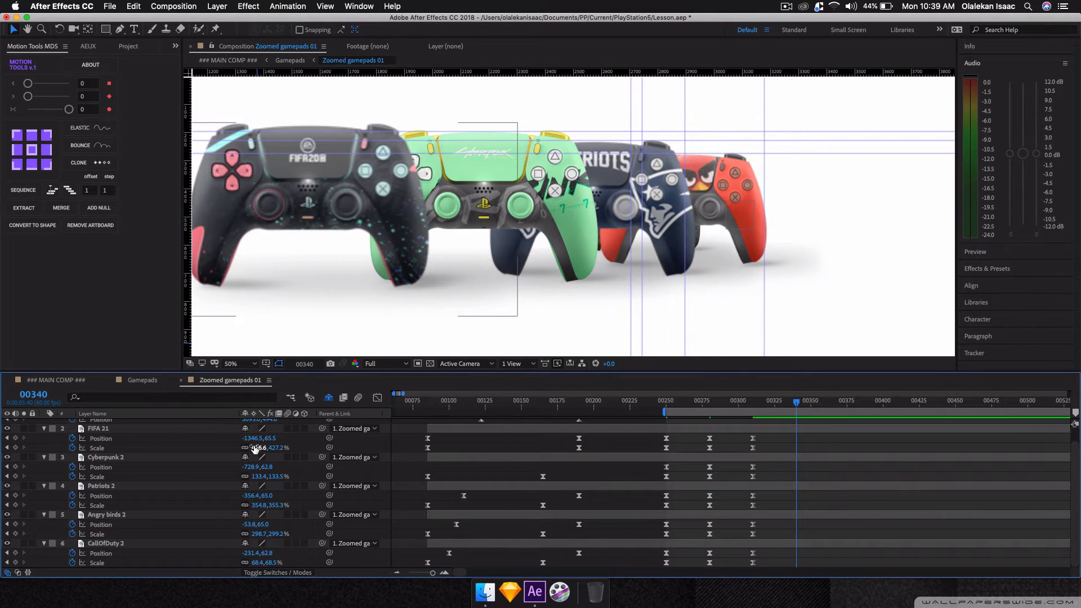
key("comma")
key("comma")
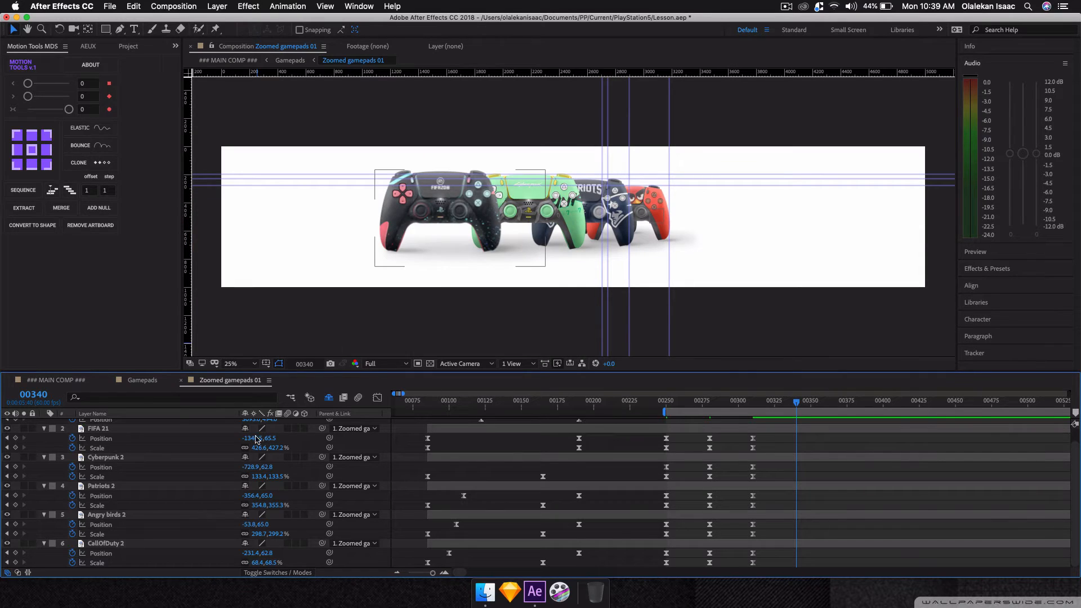
left_click_drag(256, 440, 131, 440)
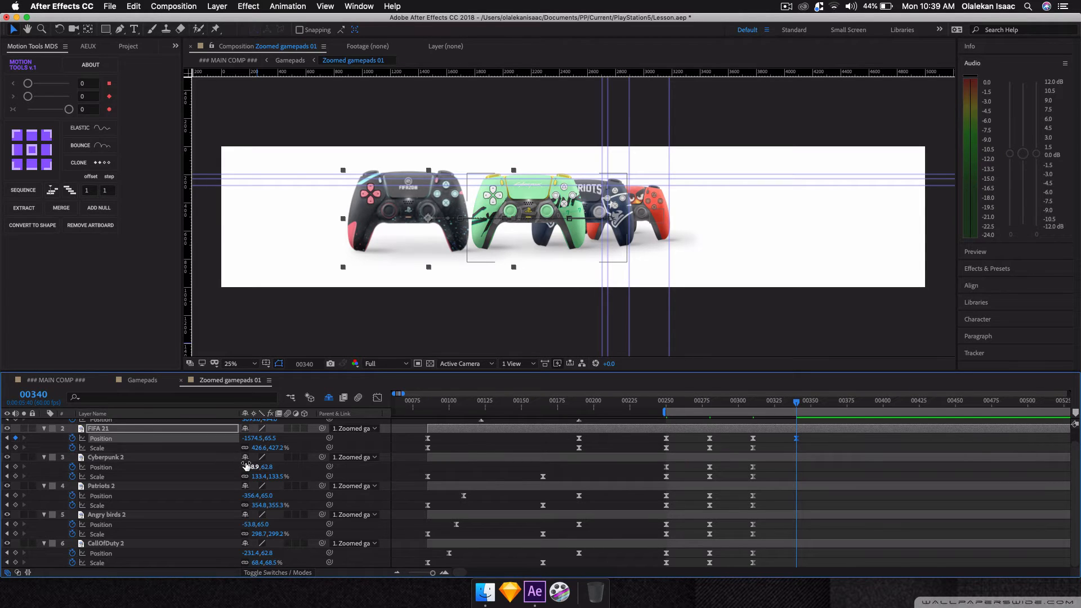
left_click_drag(249, 467, 109, 476)
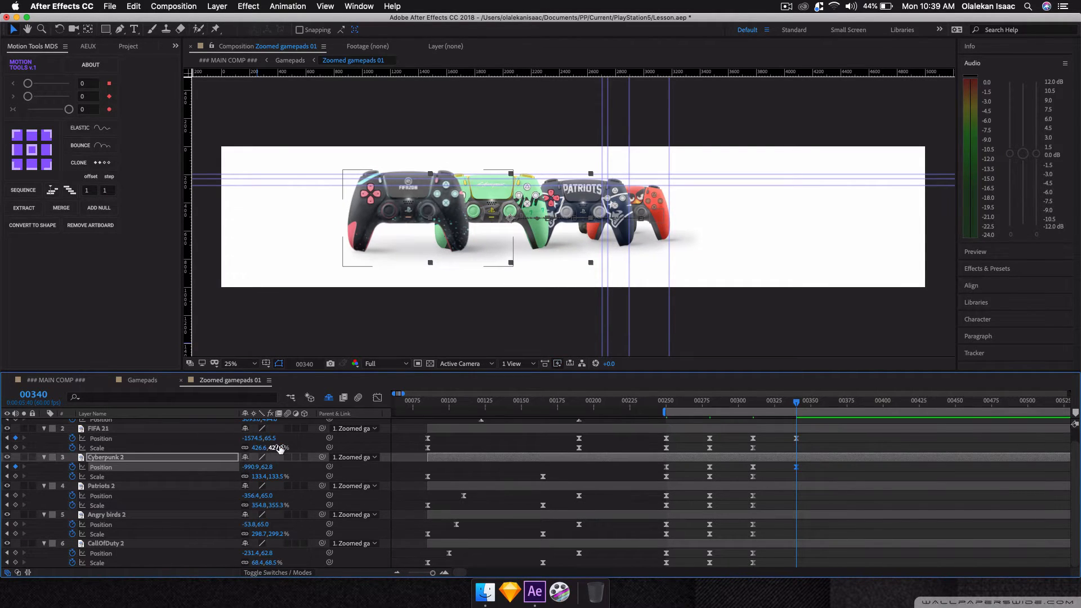
mouse_move(277, 447)
left_mouse_down()
mouse_move(291, 446)
mouse_move(261, 476)
mouse_move(262, 447)
mouse_move(274, 447)
left_mouse_up()
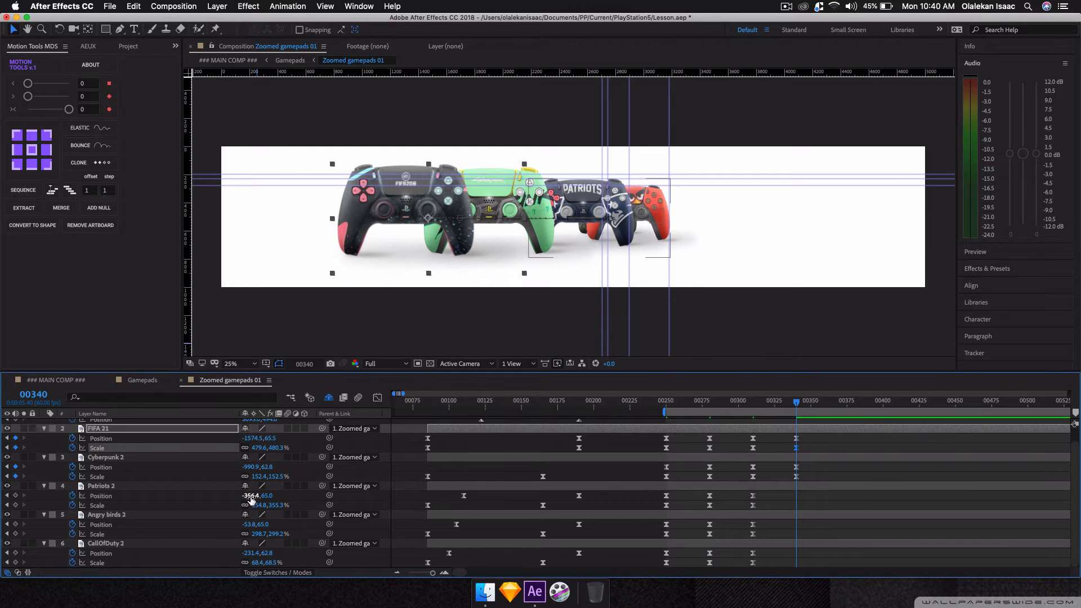
At frame 340, shift FIFA 21 to X position -1772.5, Cyberpunk 2 to -1086.9 and Patriots 2 to -536.4.
left_click_drag(248, 495, 193, 501)
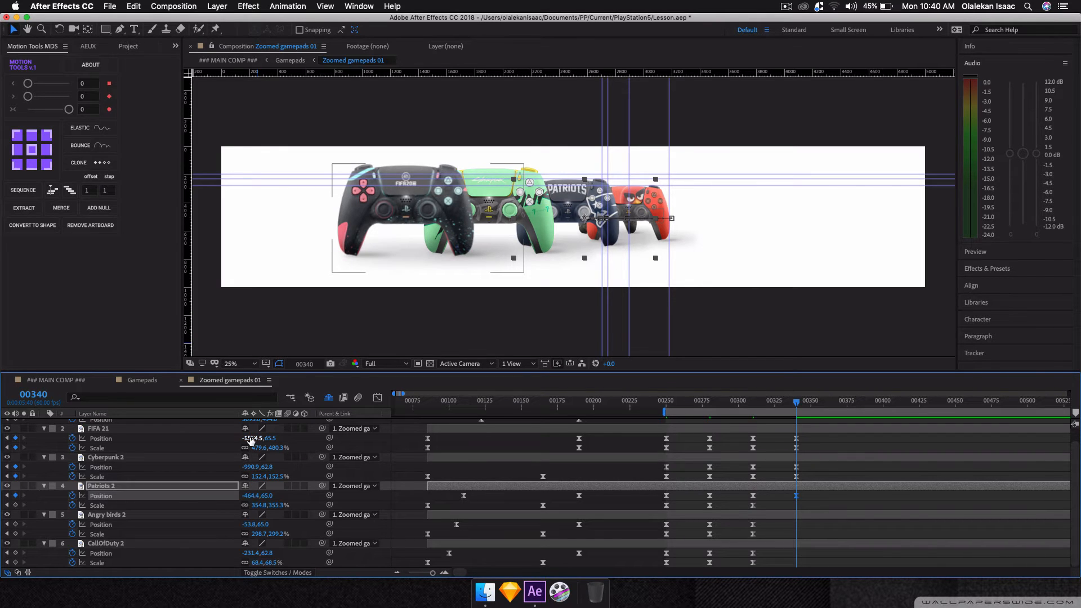
left_click_drag(250, 440, 136, 437)
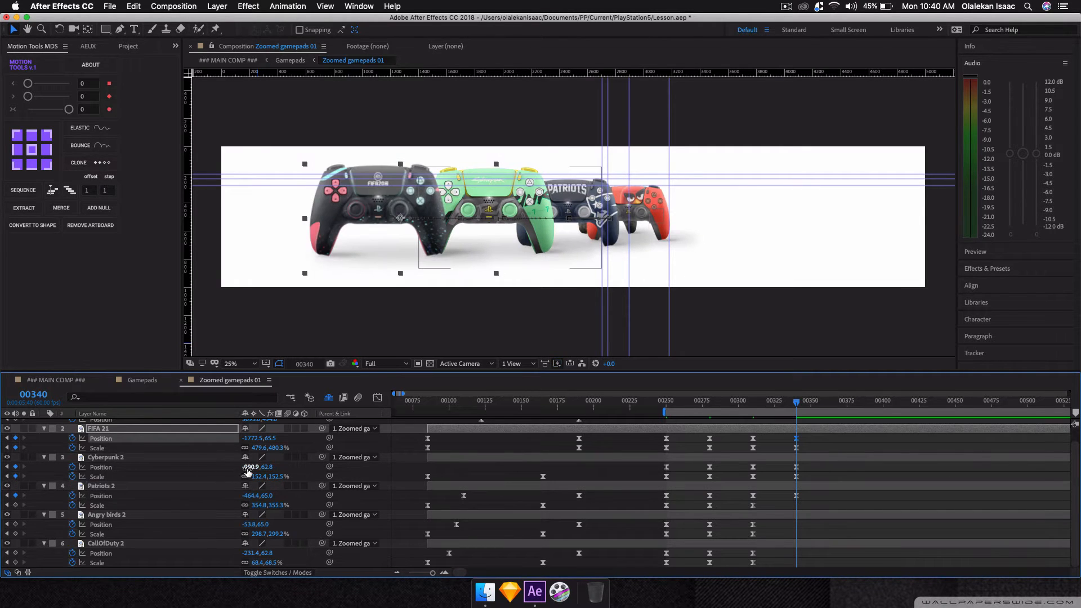
left_click_drag(251, 467, 201, 472)
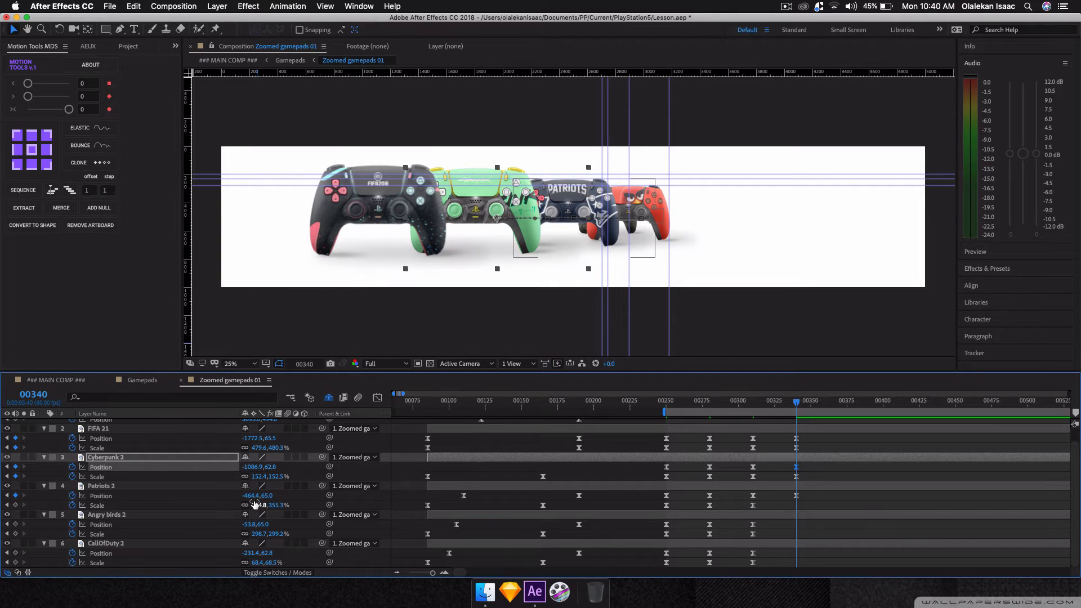
left_click_drag(255, 498, 212, 499)
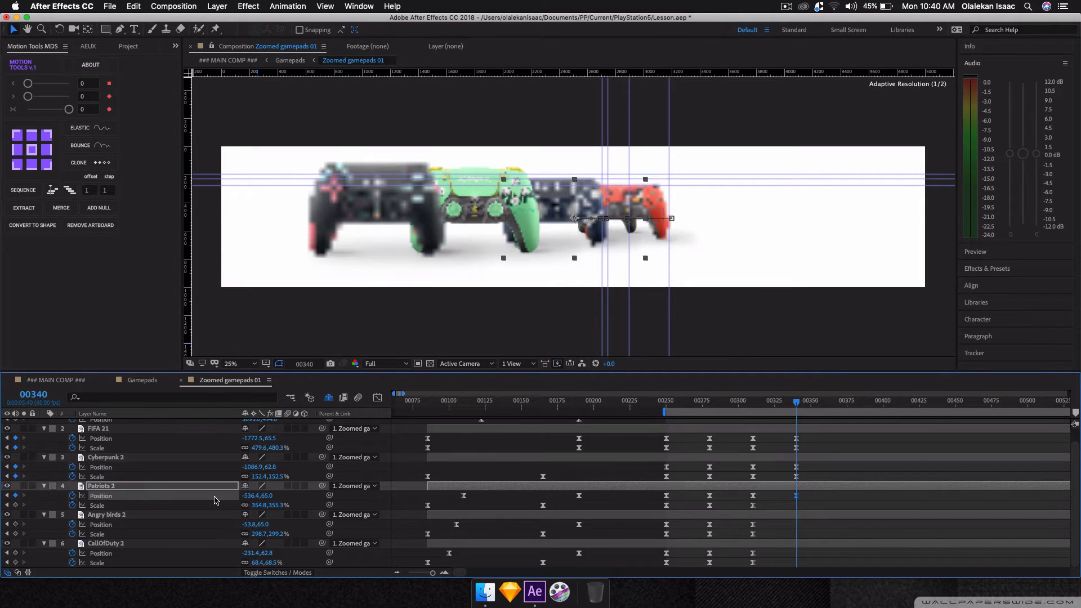
At frame 340, set Patriots 2's scale to 397.8%, and Angry birds 2 to X position -198.8 and scale 342.7%.
left_click_drag(260, 535, 191, 526)
key("super+z")
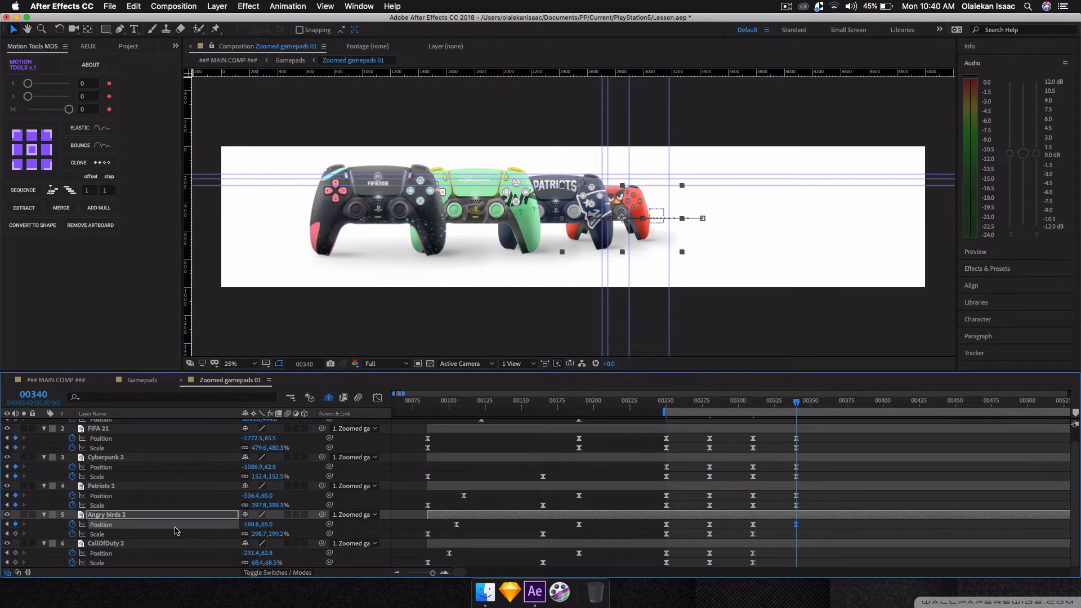
left_click_drag(262, 536, 284, 535)
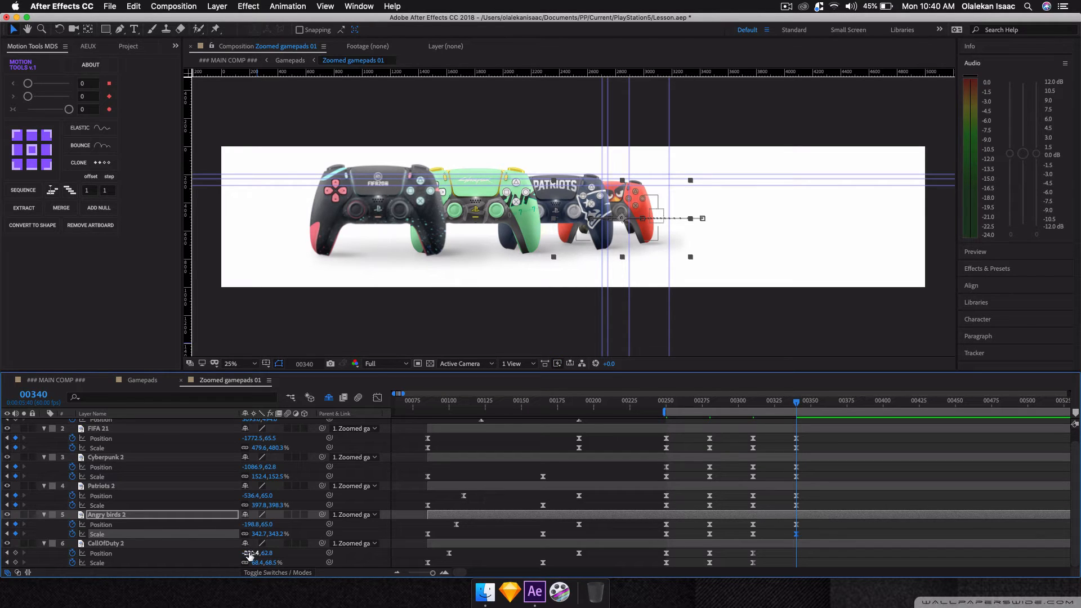
At frame 340, set CallOfDuty 2 to X position 12.6 and scale 97.4%, and deselect the layer.
left_click_drag(249, 555, 386, 547)
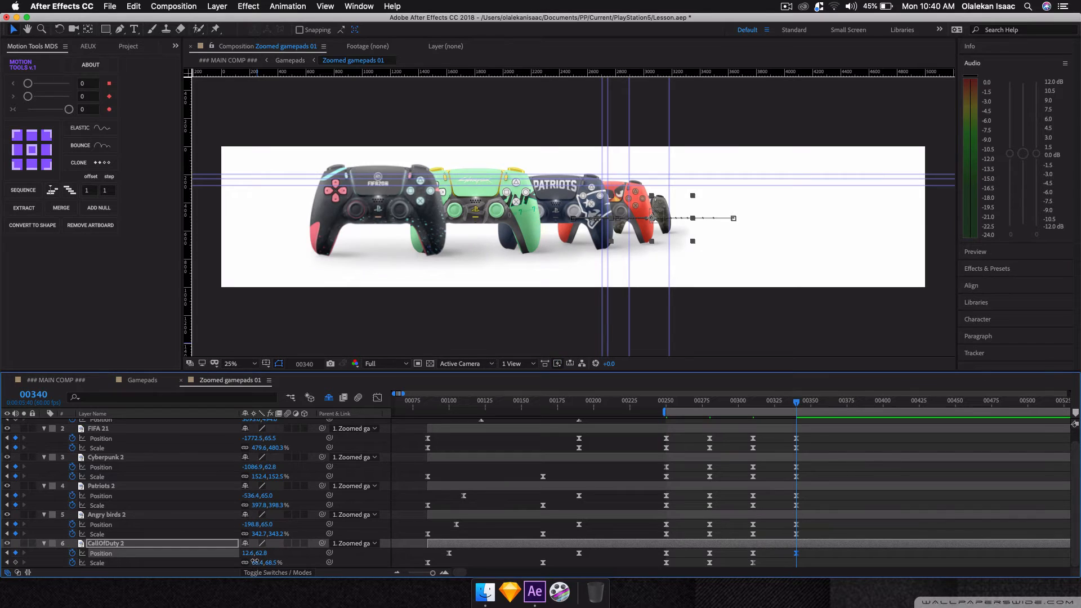
left_click_drag(255, 562, 268, 557)
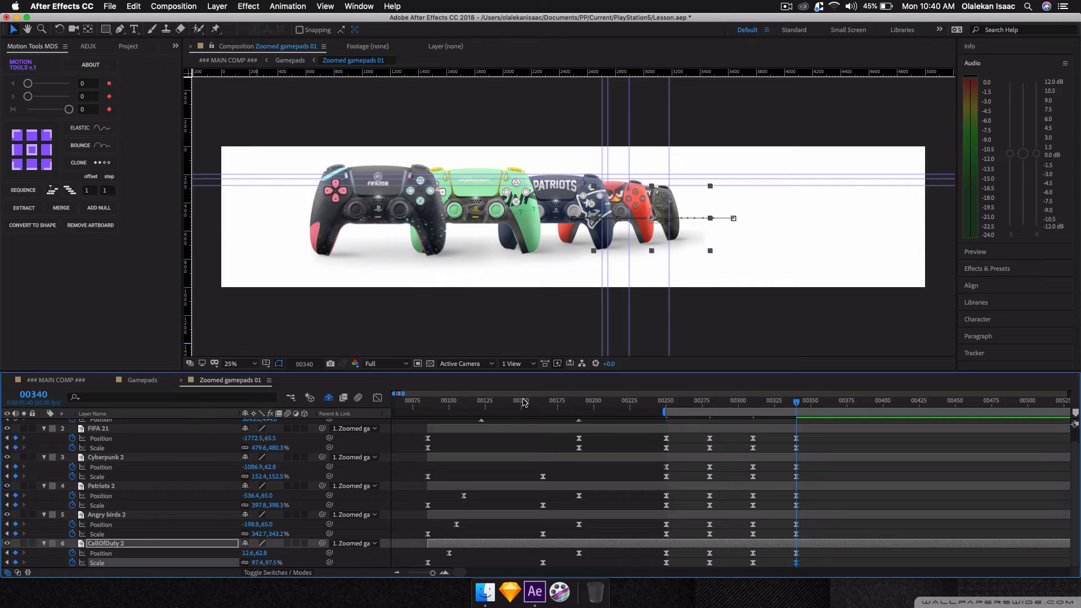
left_click(291, 439)
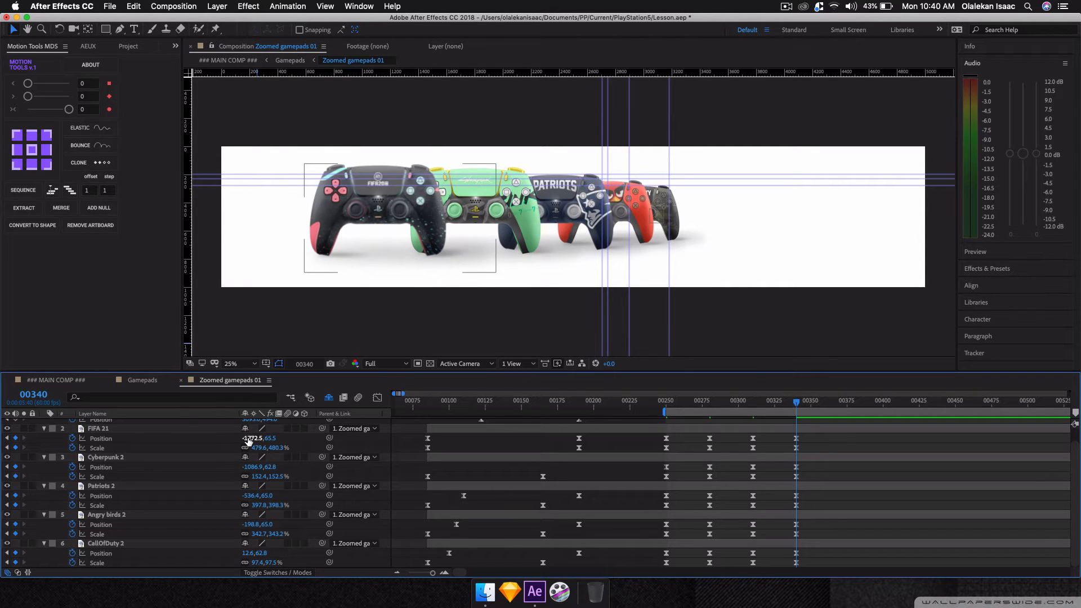
At frame 340, shift FIFA 21 to X position -2321.5, Cyberpunk 2 to -1549.9, Patriots 2 to -865.4 and Angry birds 2 to -333.8.
left_click_drag(248, 441, 110, 437)
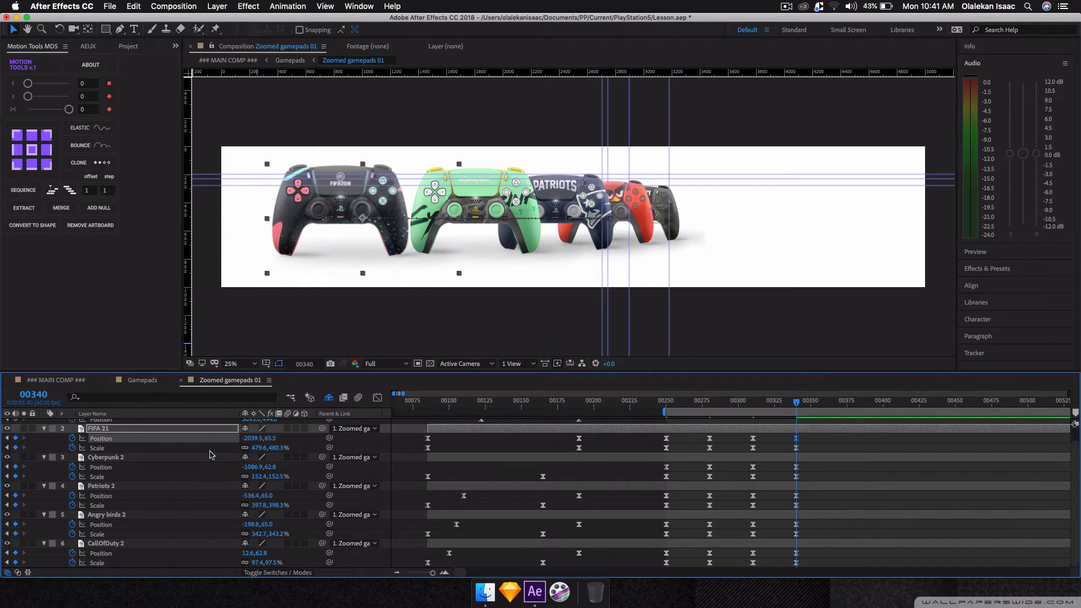
left_click_drag(265, 447, 168, 439)
key("super+z")
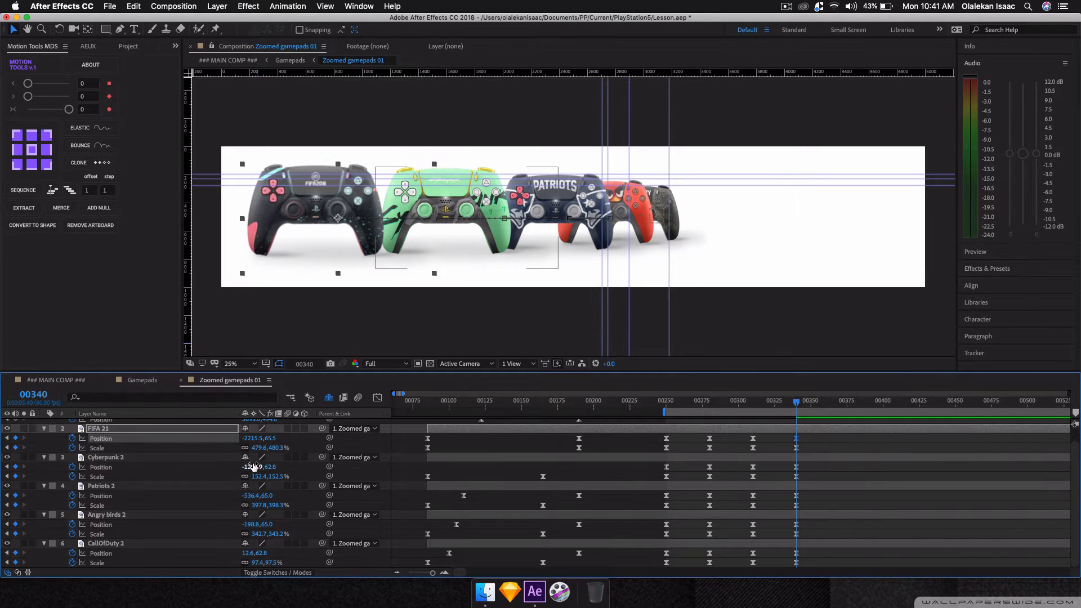
left_click_drag(251, 466, 185, 466)
left_click_drag(251, 495, 134, 498)
left_click_drag(251, 439, 192, 440)
left_click_drag(245, 467, 175, 466)
left_click_drag(249, 495, 182, 526)
key(".")
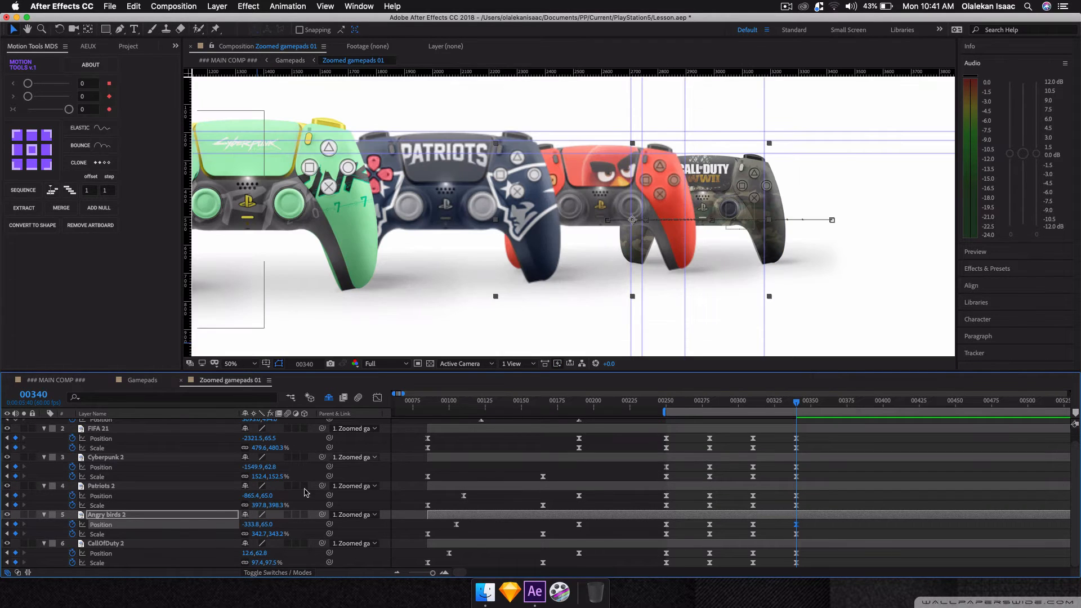
At frame 340, set CallOfDuty 2's scale to 100.4% and Angry birds 2's X position to -432.8.
left_click_drag(260, 564, 262, 565)
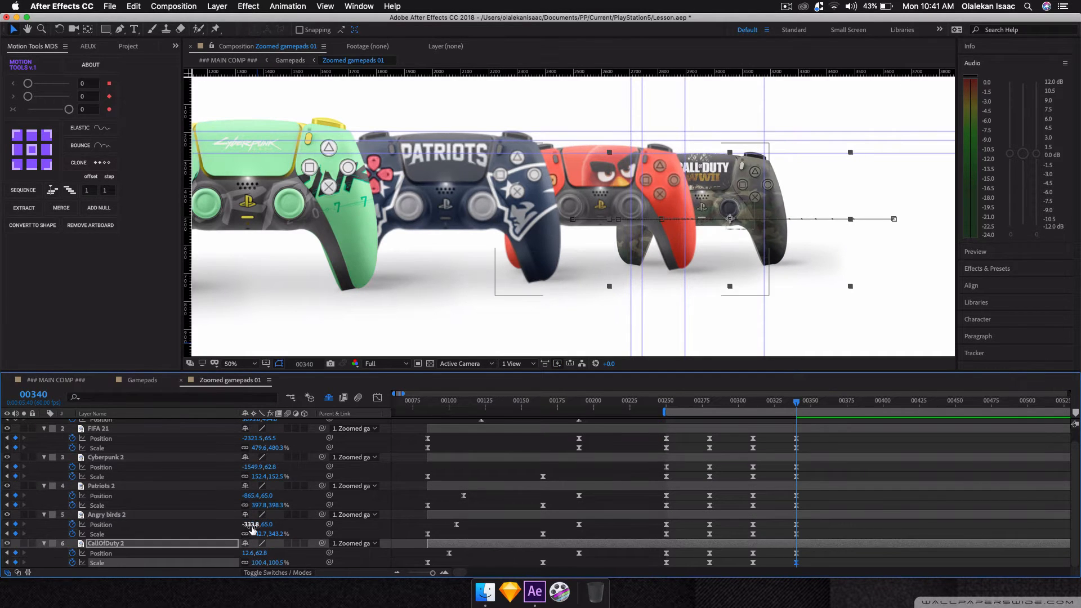
left_click_drag(249, 524, 201, 525)
At the frame 280 keyframes, set Patriots 2's X position to -70.4.
key("j")
key("j")
key("j")
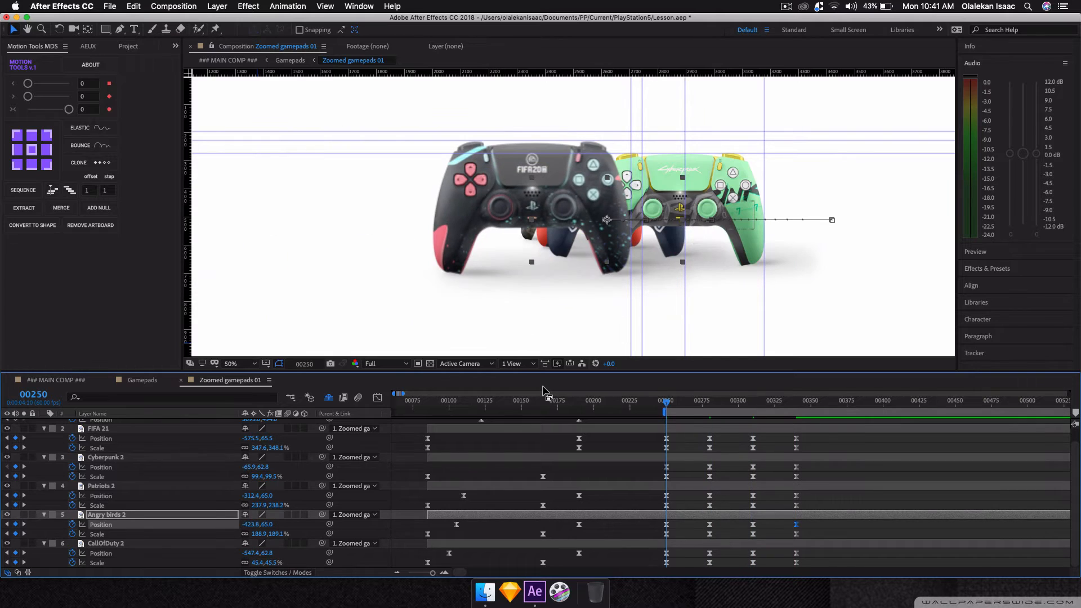
key("k")
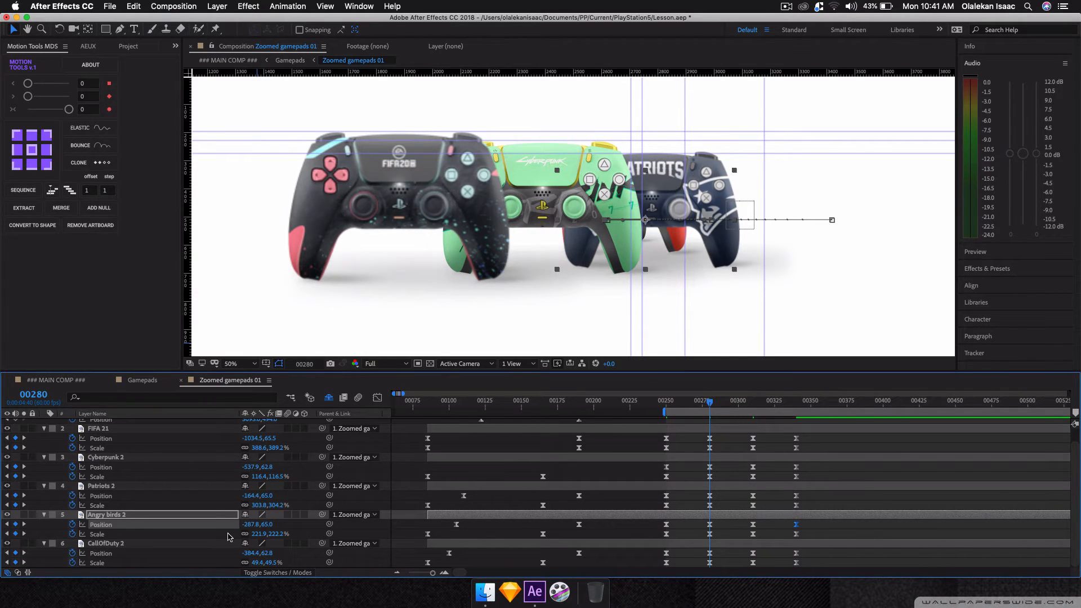
left_click(297, 498)
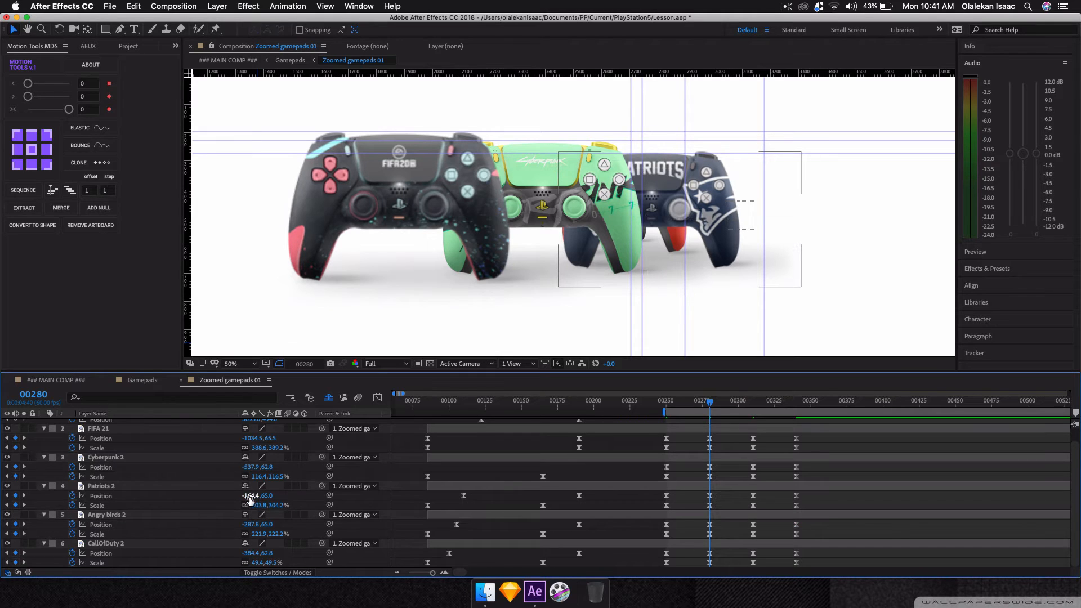
left_click_drag(248, 496, 302, 500)
key("space")
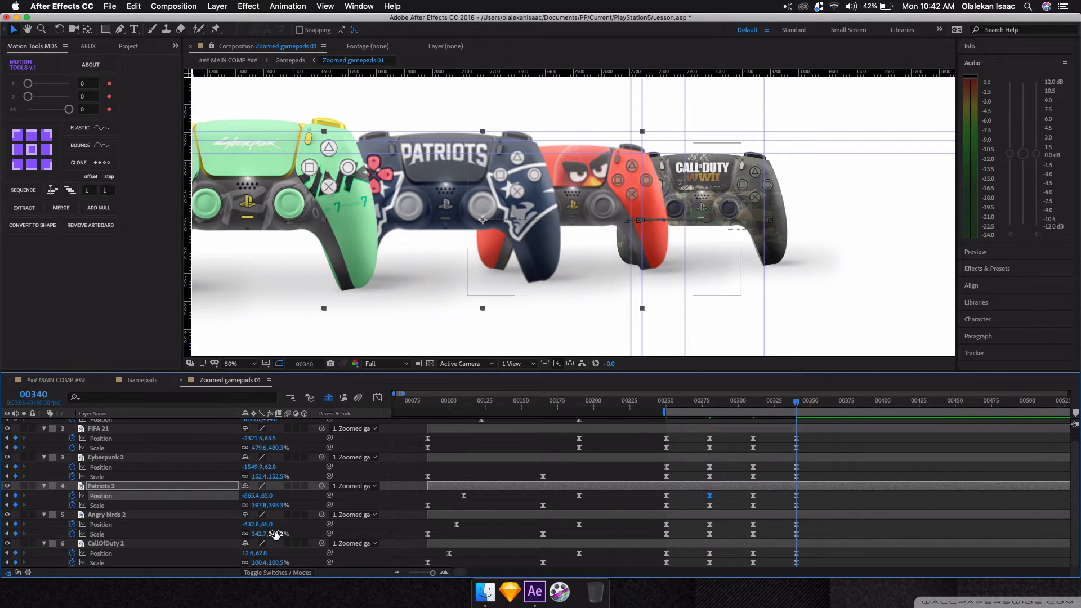
At frame 340, set CallOfDuty 2 to X position -60.4, Angry birds 2 to -520.8 and Patriots 2 to -1029.4.
left_click_drag(256, 553, 203, 523)
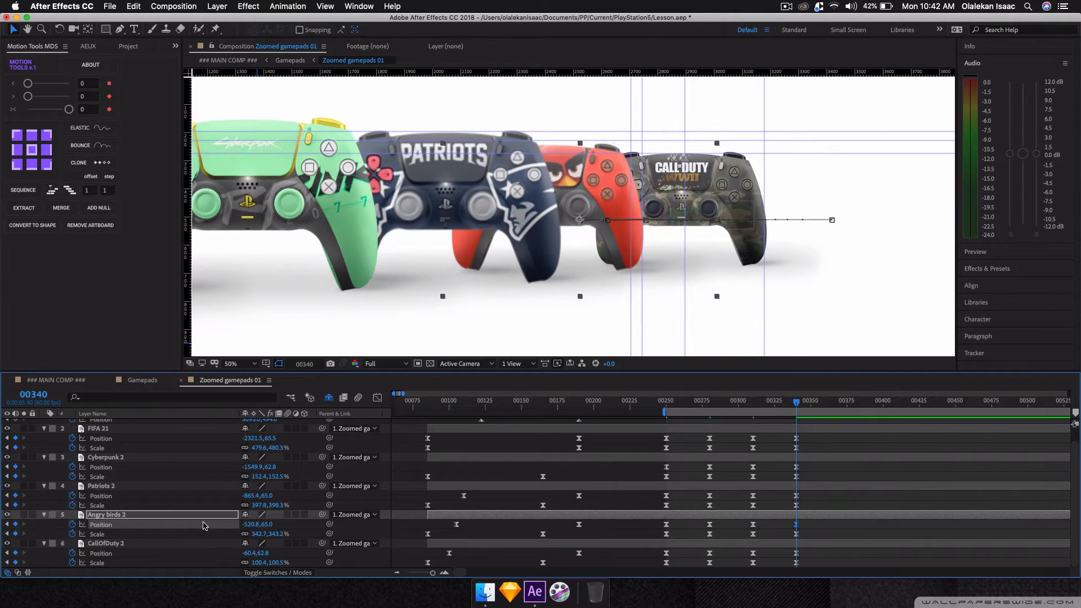
left_click_drag(251, 495, 156, 495)
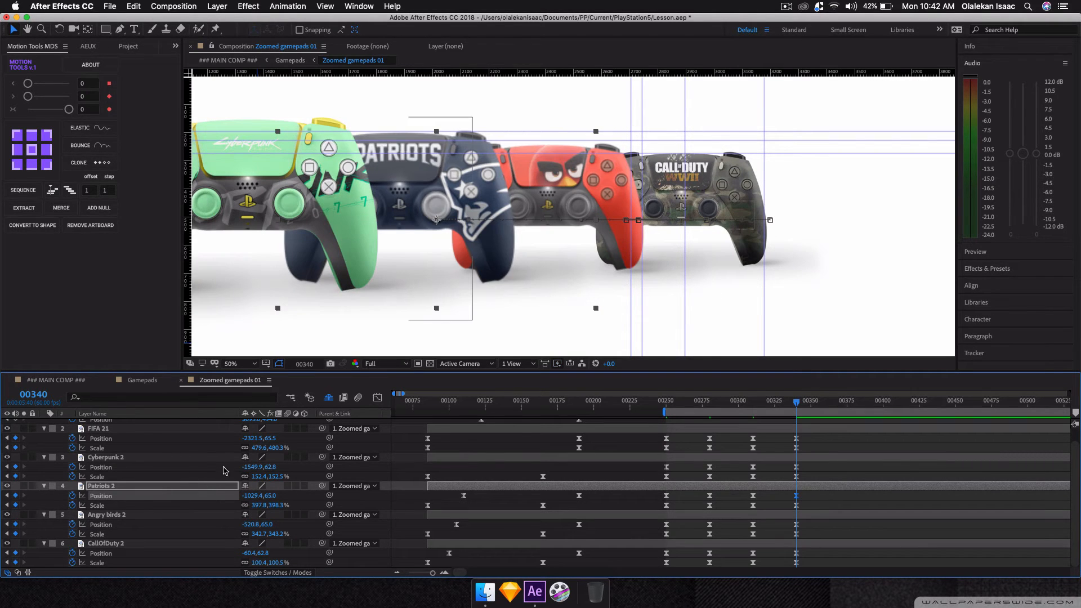
At frame 340, set Cyberpunk 2 to X position -1683.9 and FIFA 21 to X position -2386.5.
left_click_drag(253, 467, 176, 467)
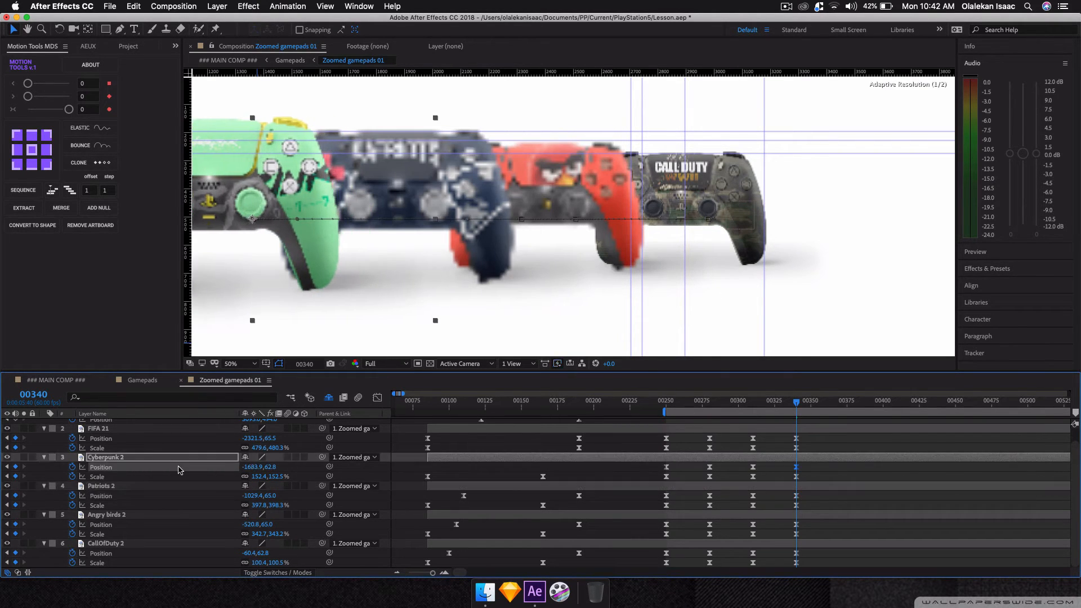
key("comma")
key("comma")
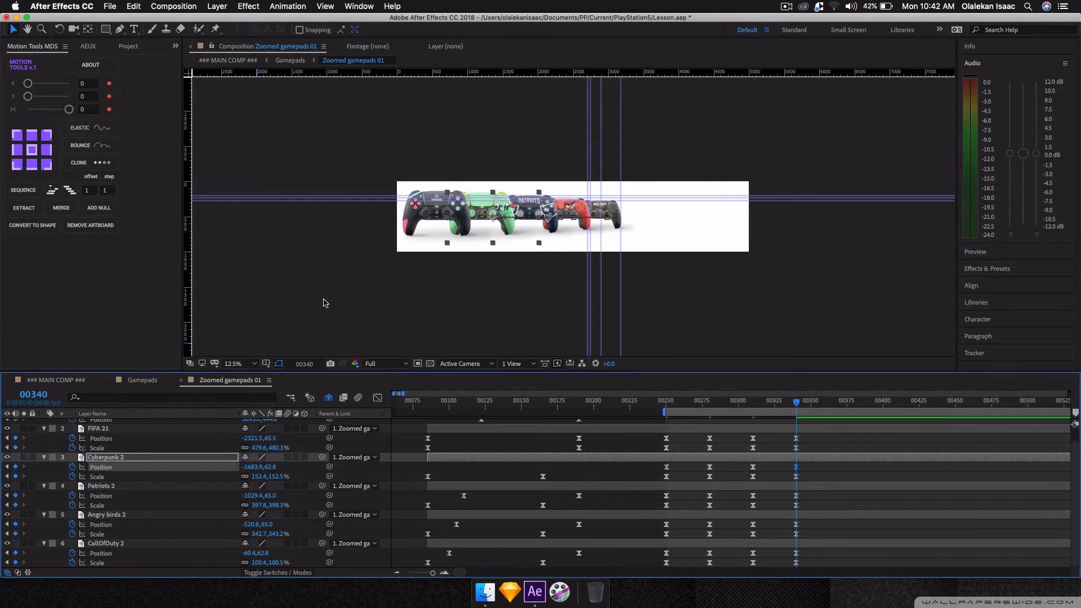
left_click_drag(252, 439, 220, 445)
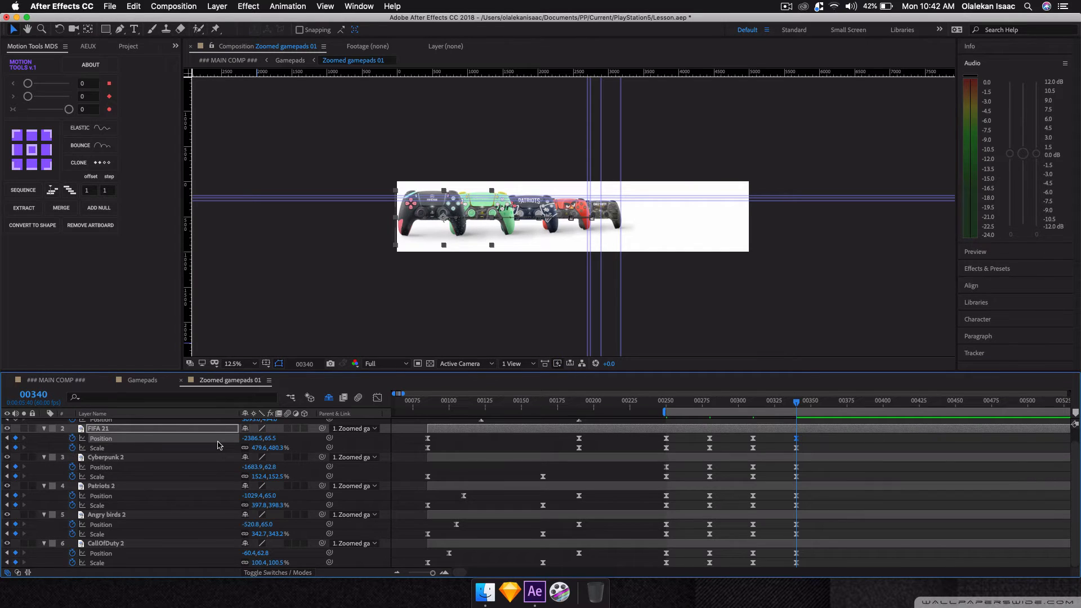
Step through the keyframes between frames 250 and 340 to check the spacing of the gamepads at each stage.
key("j")
key("j")
key("j")
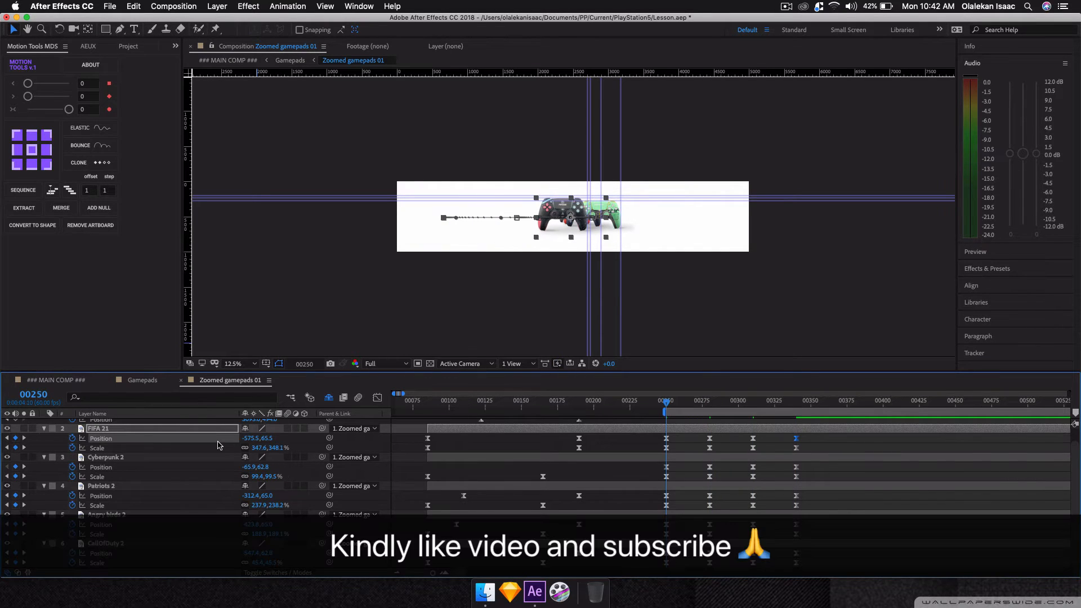
key("period")
key("k")
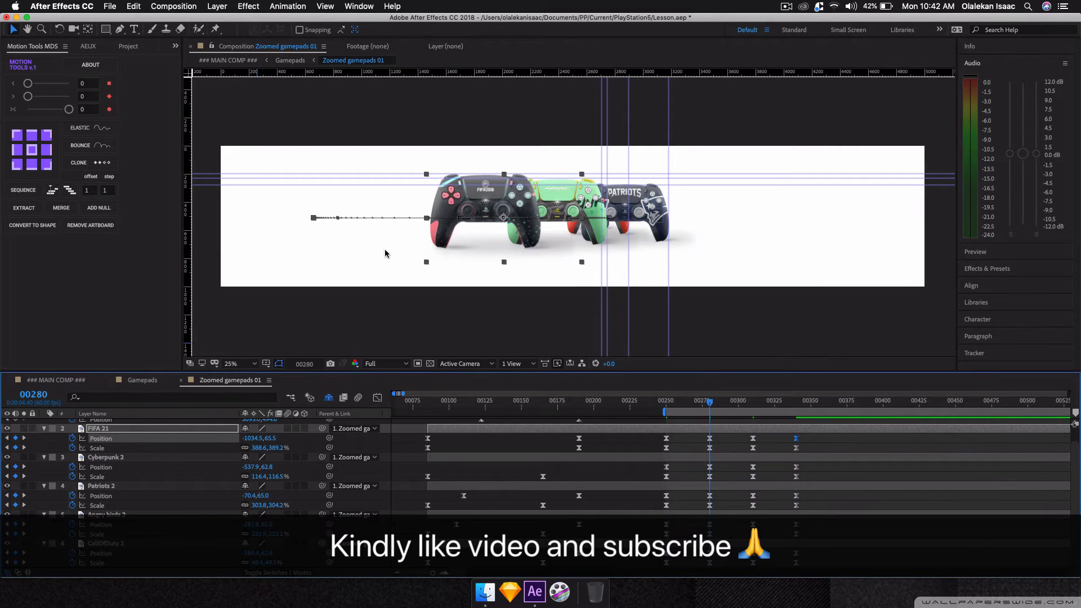
key("k")
key("k")
key("j")
key("j")
key("j")
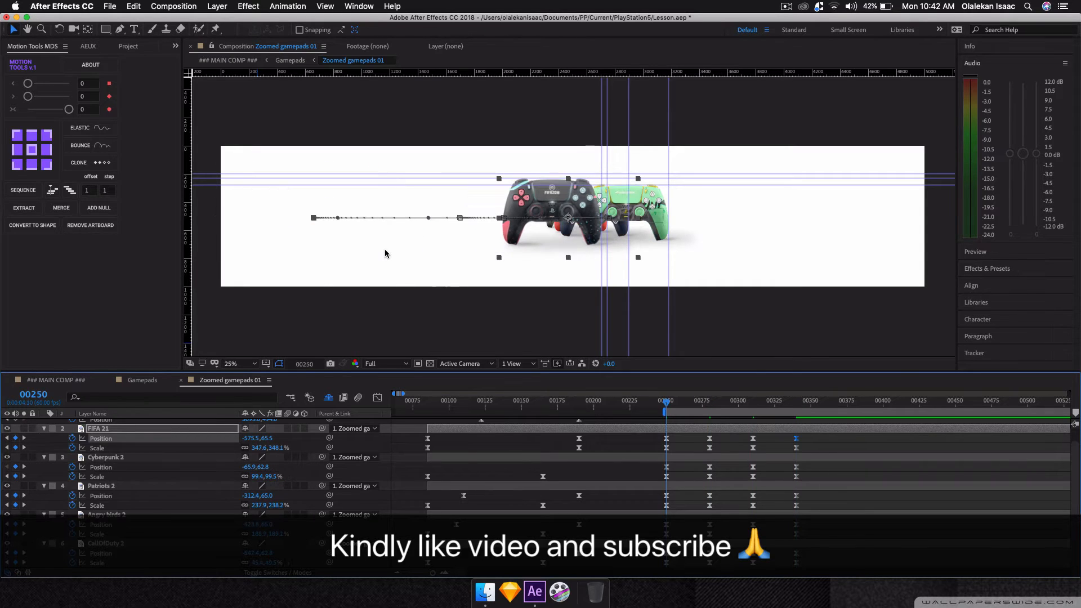
Play back the carousel animation from frame 250, and check its keyframes once more up to frame 340.
key("space")
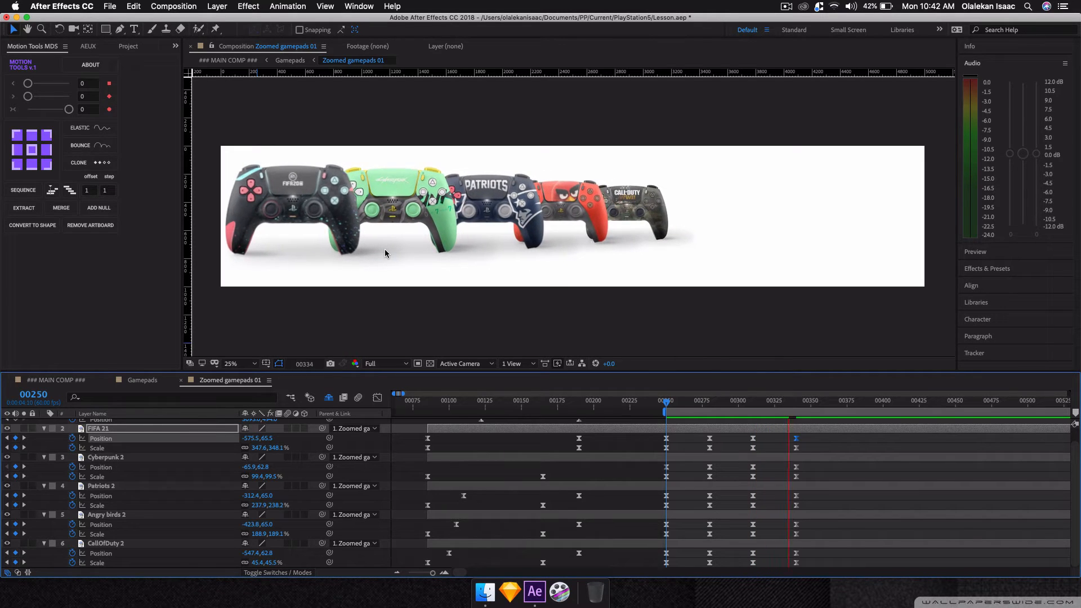
key("space")
key("j")
key("j")
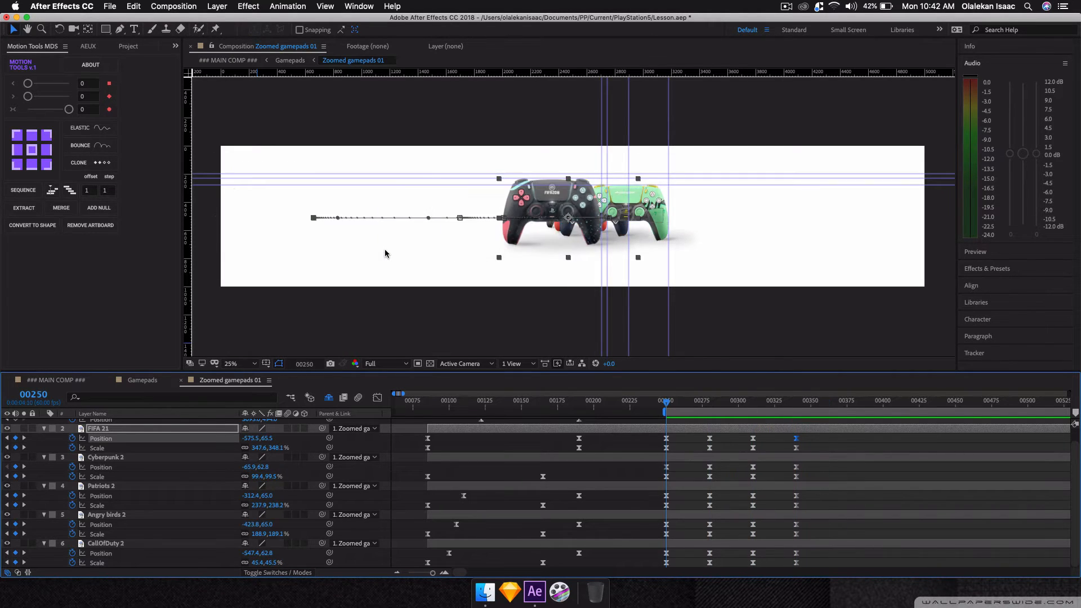
key("k")
key("k")
key("k")
key("j")
key("j")
key("j")
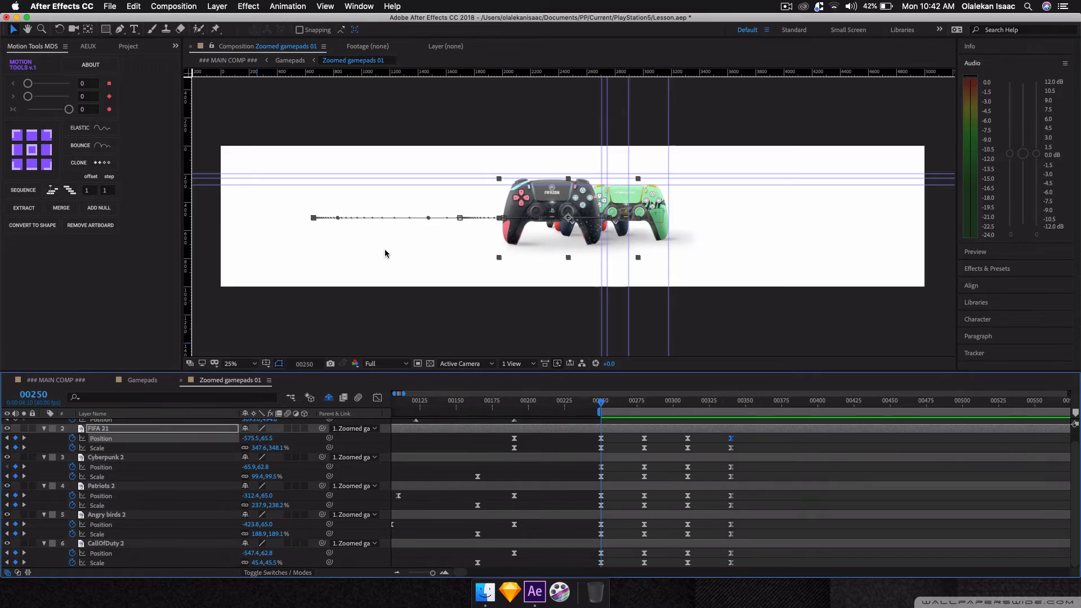
Preview the gamepad animation again from frame 250 and save the project.
key("space")
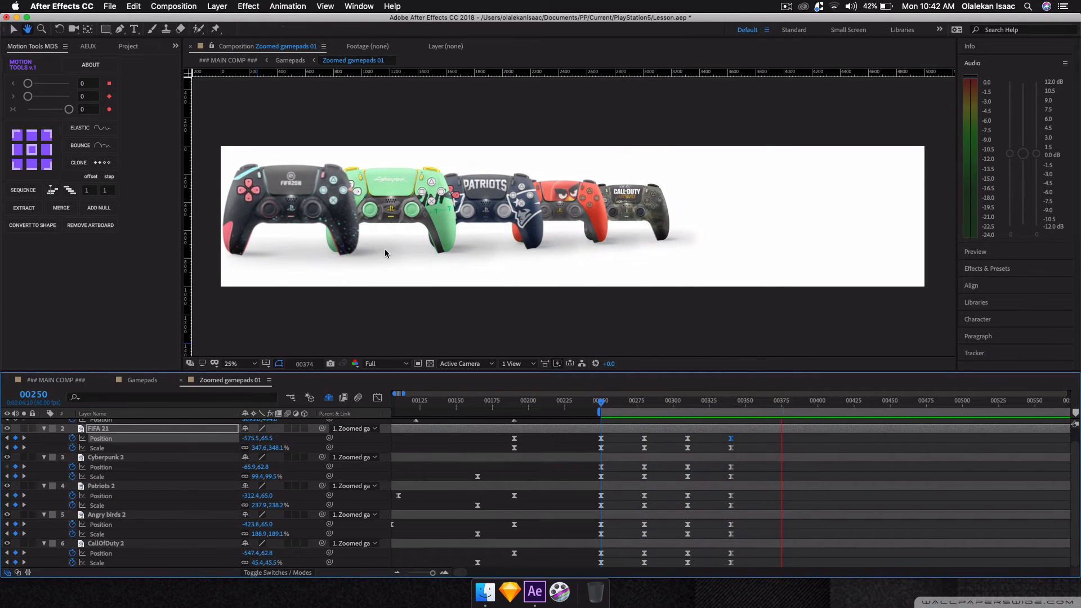
key("space")
key("super+s")
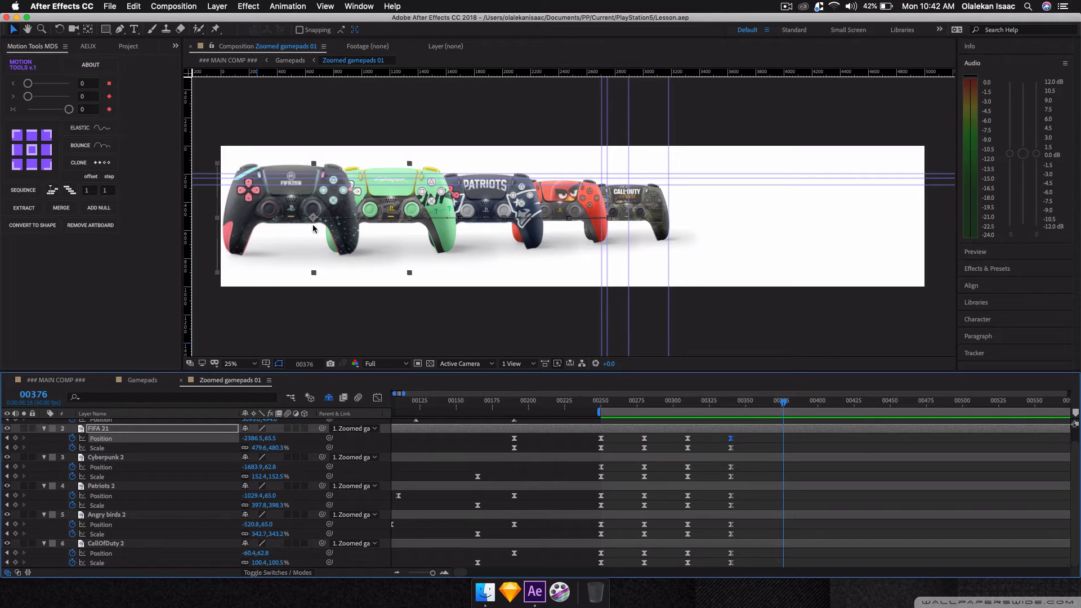
Switch to the ### MAIN COMP ### composition and preview it from frame 21.
left_click(148, 382)
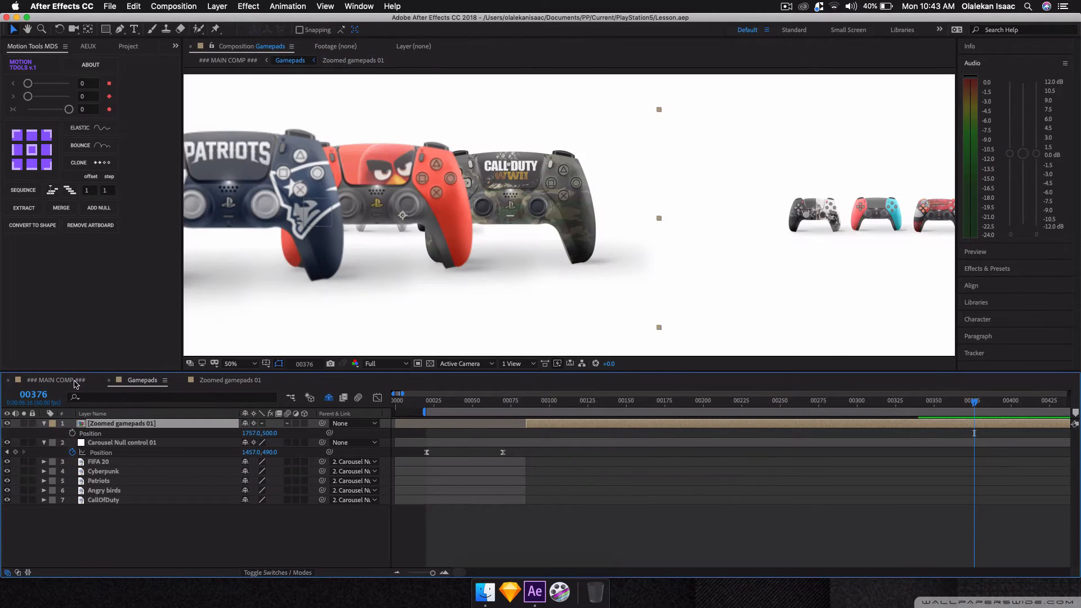
left_click(76, 383)
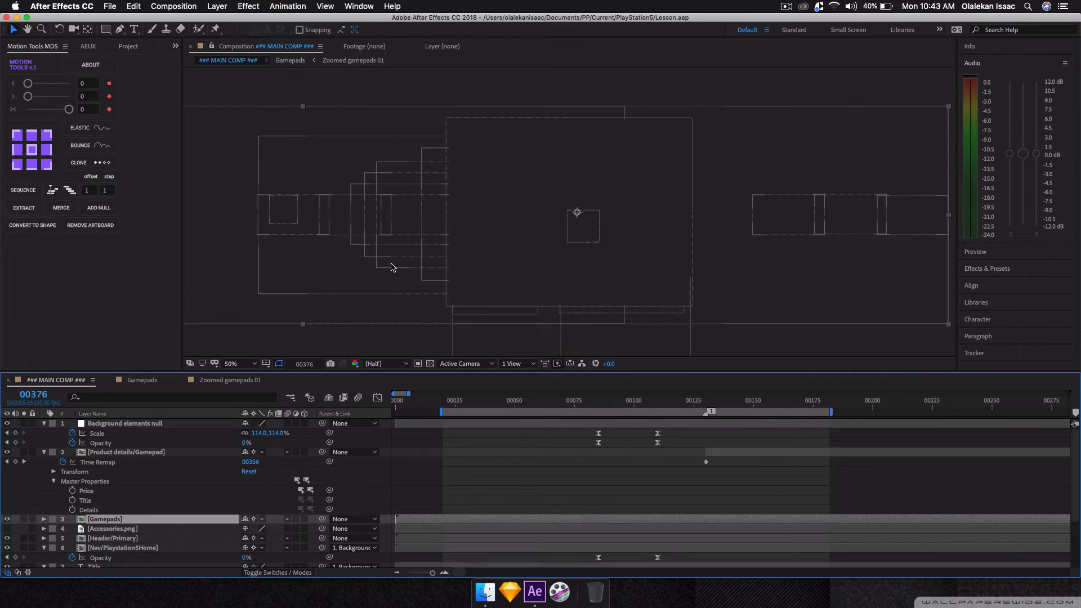
left_click(445, 409)
key("space")
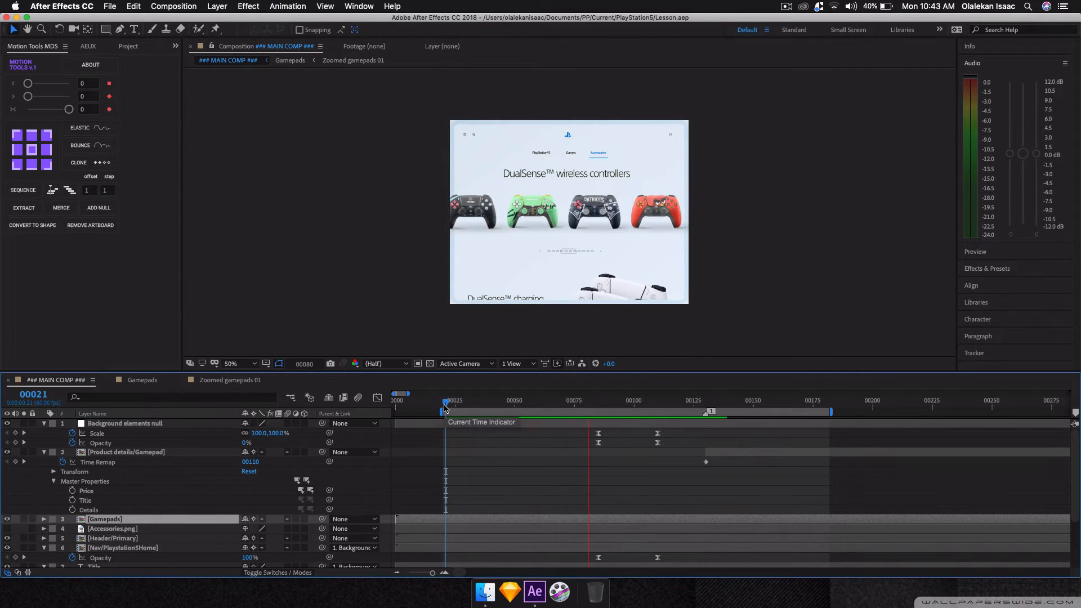
key("space")
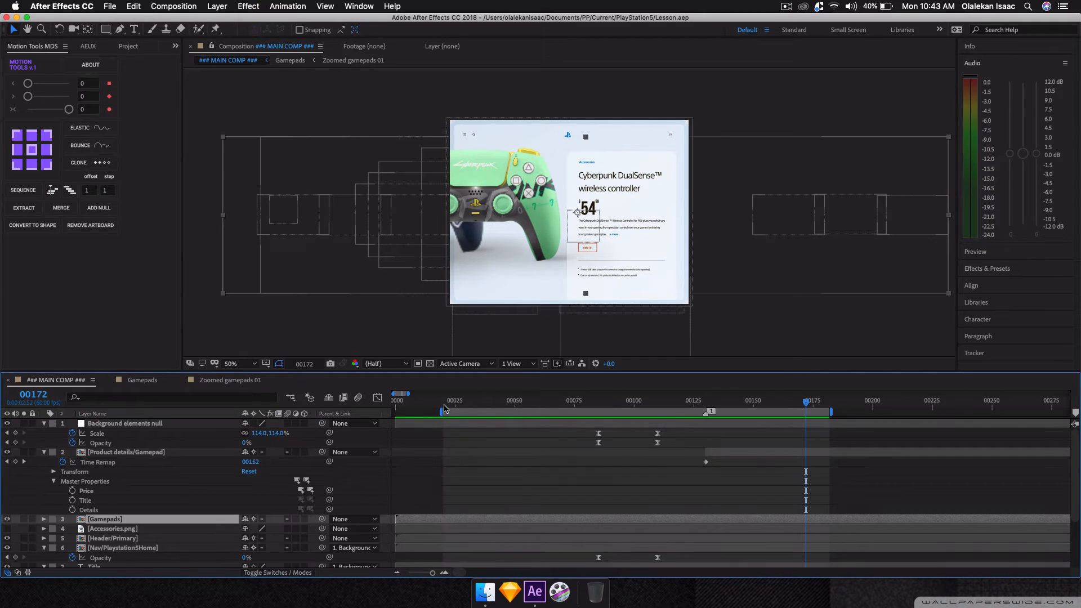
In the Zoomed gamepads 01 composition, show the speed graph of the gamepad layers and select their keyframes at frame 280.
left_click(259, 385)
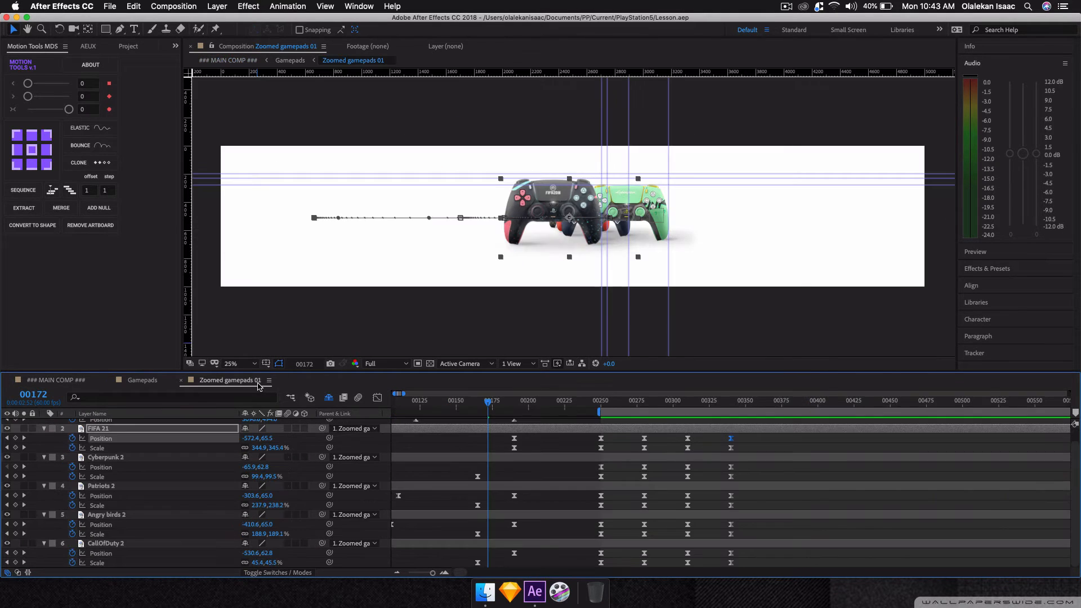
key("grave")
left_click_drag(559, 296, 755, 124)
left_click(379, 64)
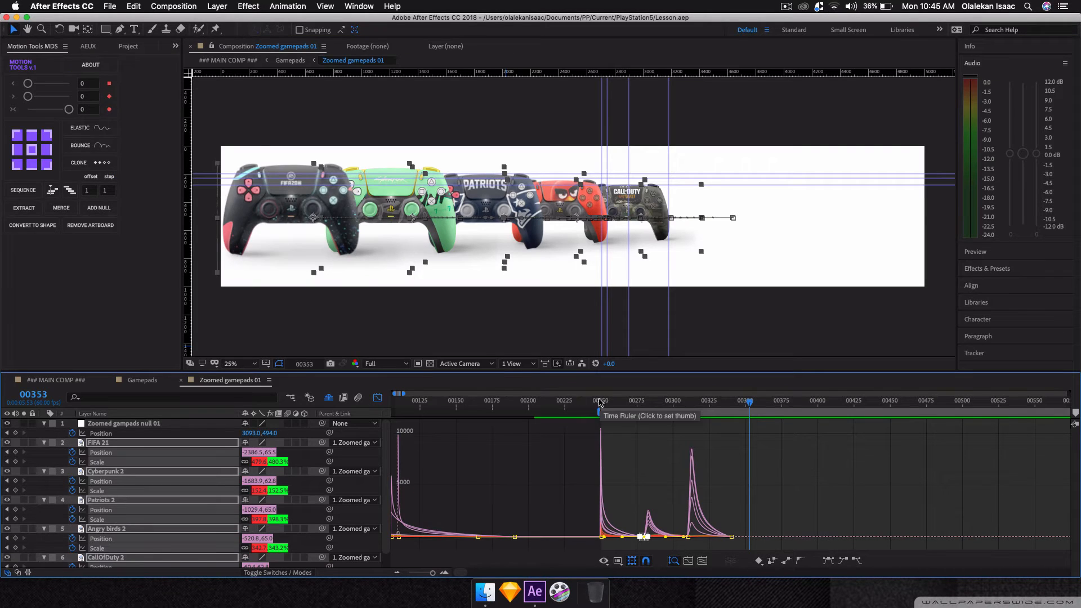
Close the Graph Editor, preview Zoomed gamepads 01 from frame 250, and deselect the layers.
left_click(155, 381)
left_click(253, 381)
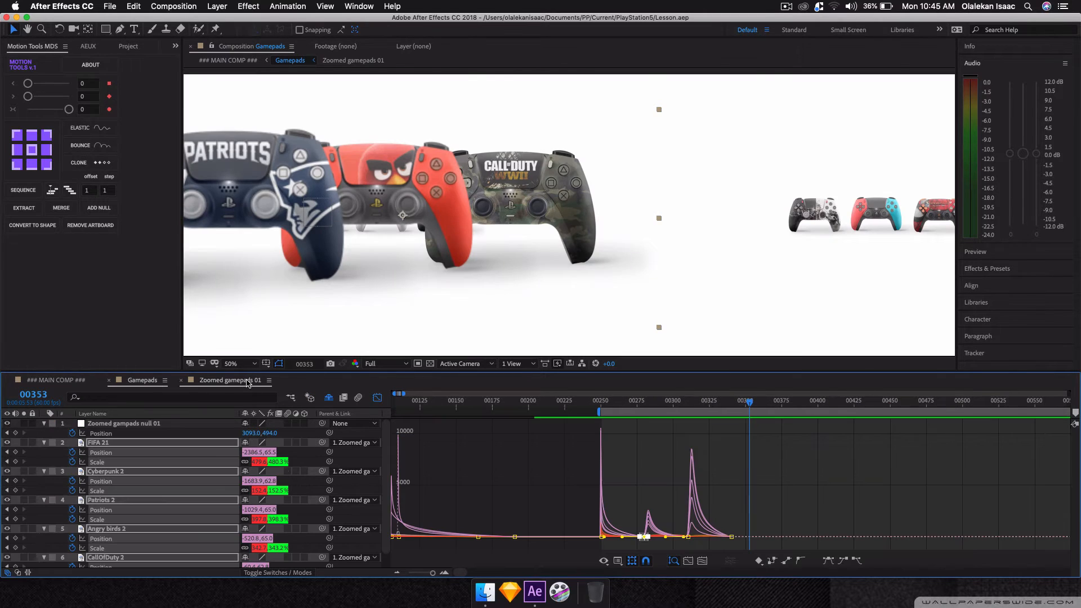
left_click(377, 398)
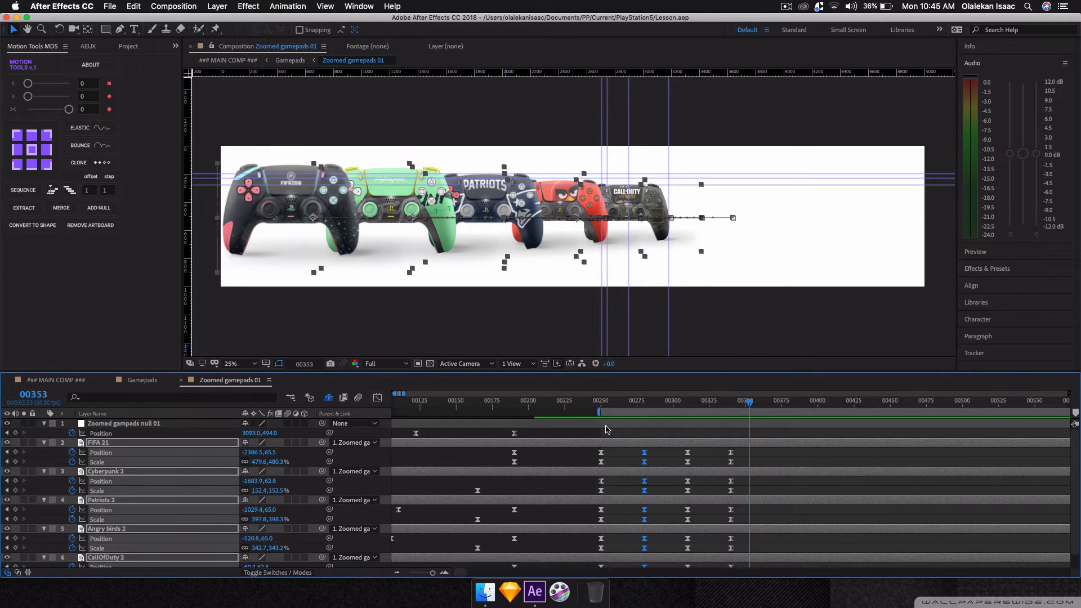
left_click(601, 408)
key("space")
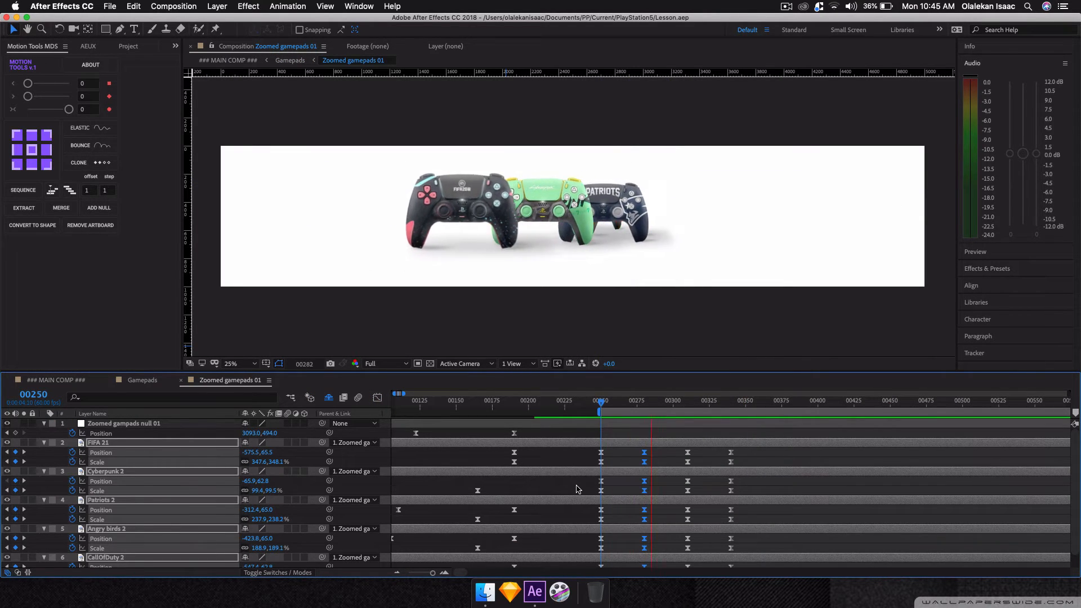
key("space")
left_click(349, 452)
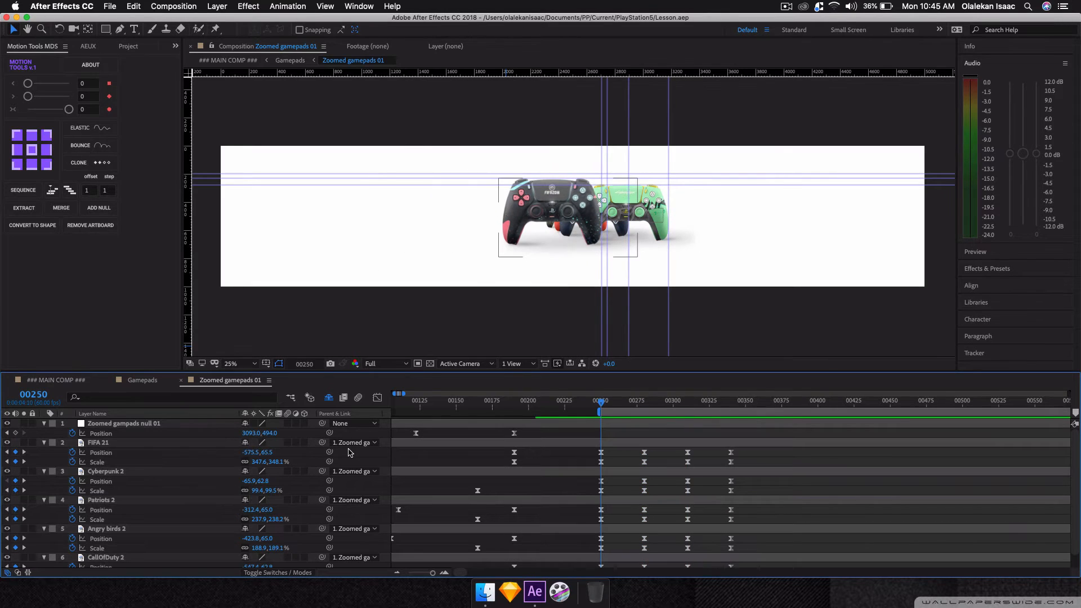
Select the layers from FIFA 21 through CallOfDuty 2 and split them at frame 250.
left_click(591, 442)
scroll(594, 489, "down", 1)
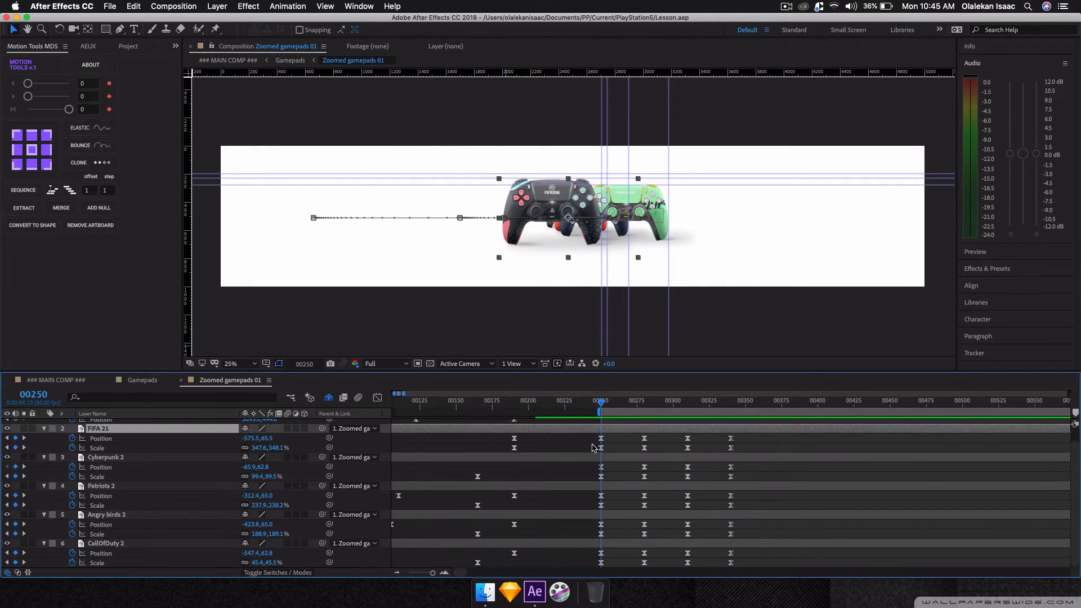
left_click(596, 543, "shift")
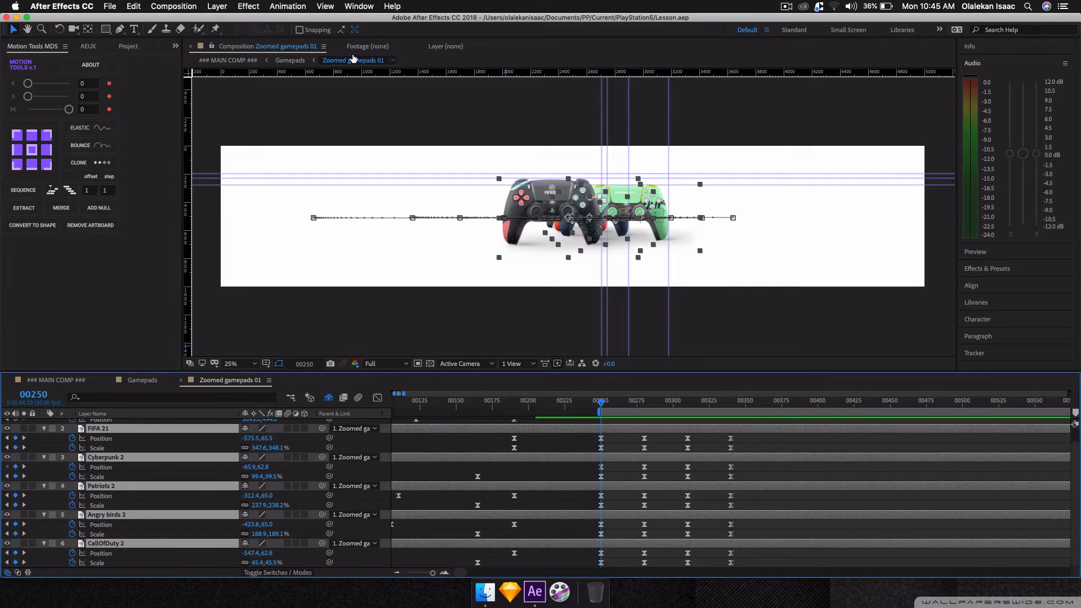
left_click(139, 6)
left_click(180, 153)
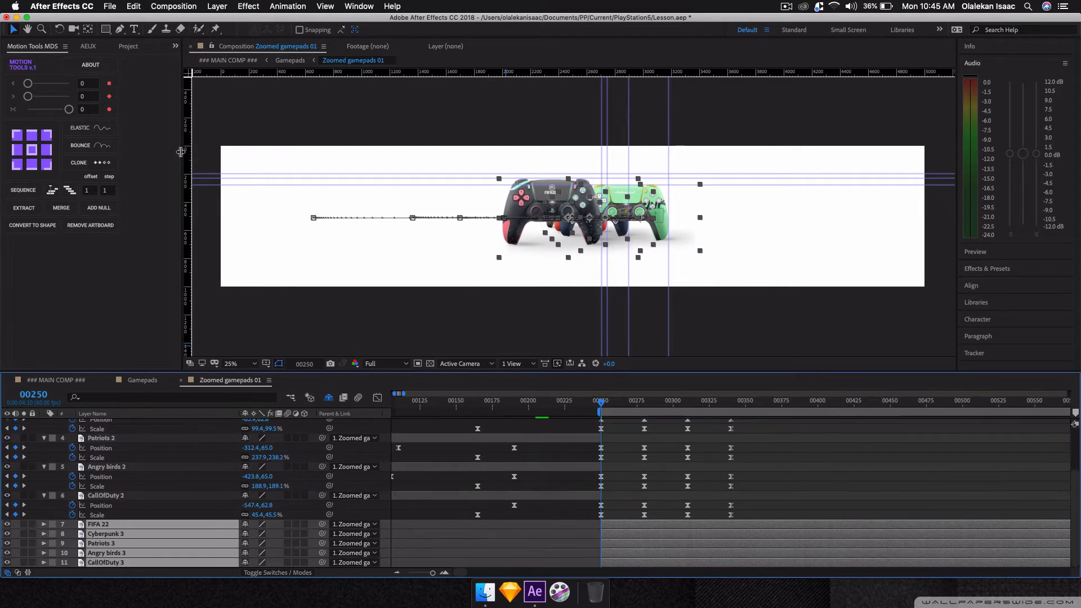
Move the five split-off gamepad layers up the layer stack to sit directly above Cyberpunk 2.
key("super+bracketright")
key("super+bracketright")
key("super+bracketright")
key("super+bracketright")
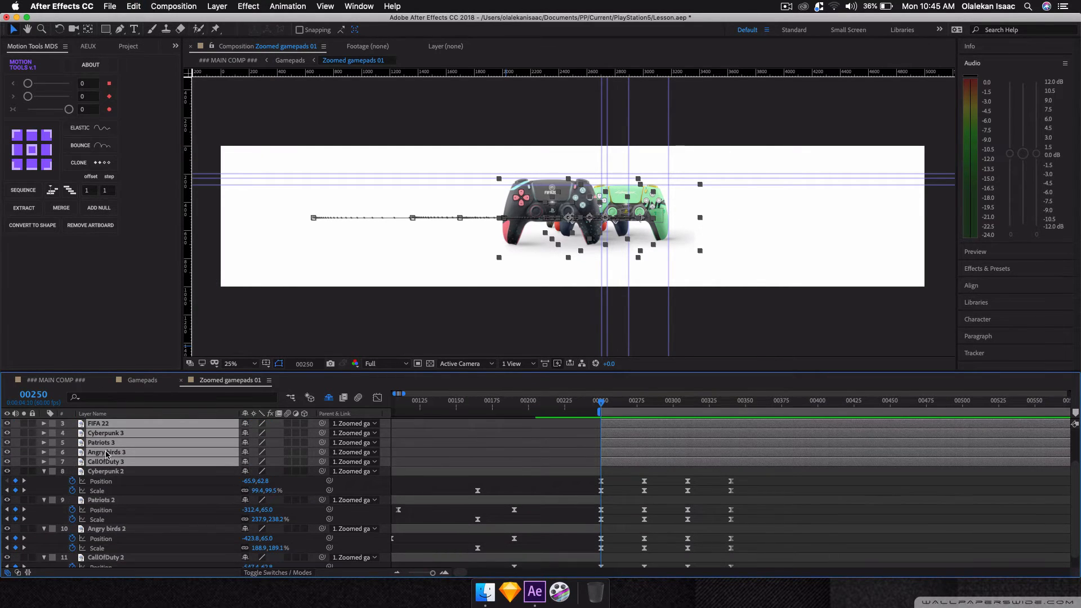
Pre-compose the five split-off gamepad layers as Scrolled gamepads and move the new layer to the top of the stack.
right_click(105, 455)
left_click(147, 528)
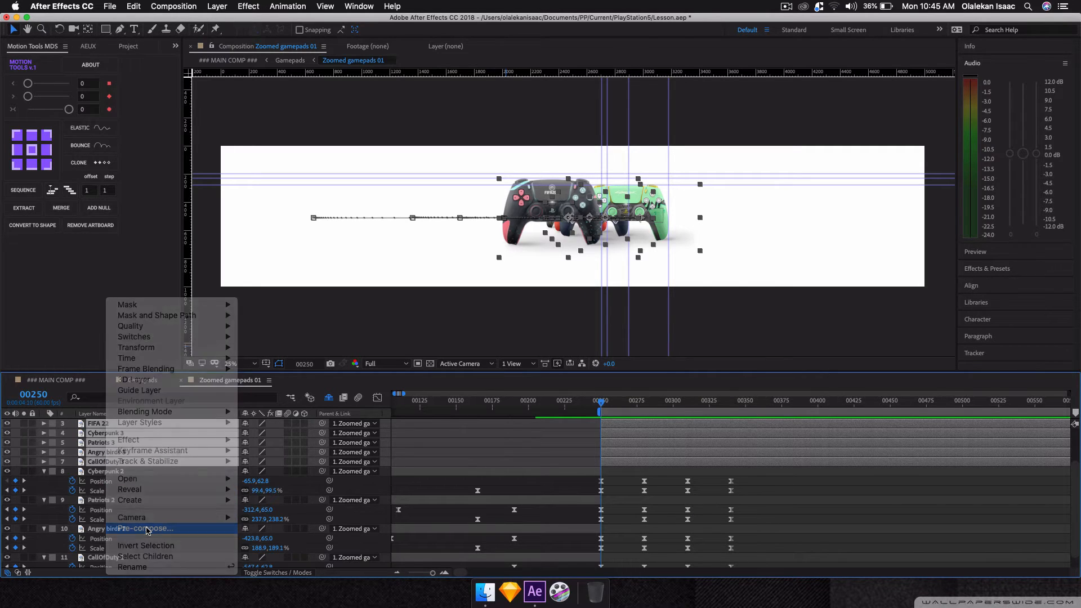
type("Scrolled gamepads")
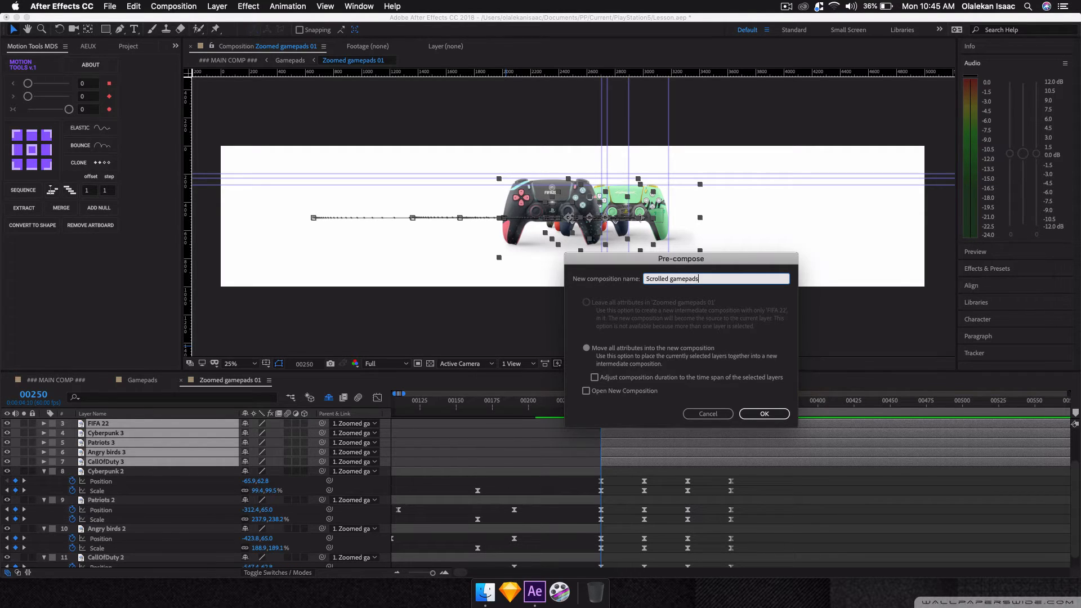
key("Return")
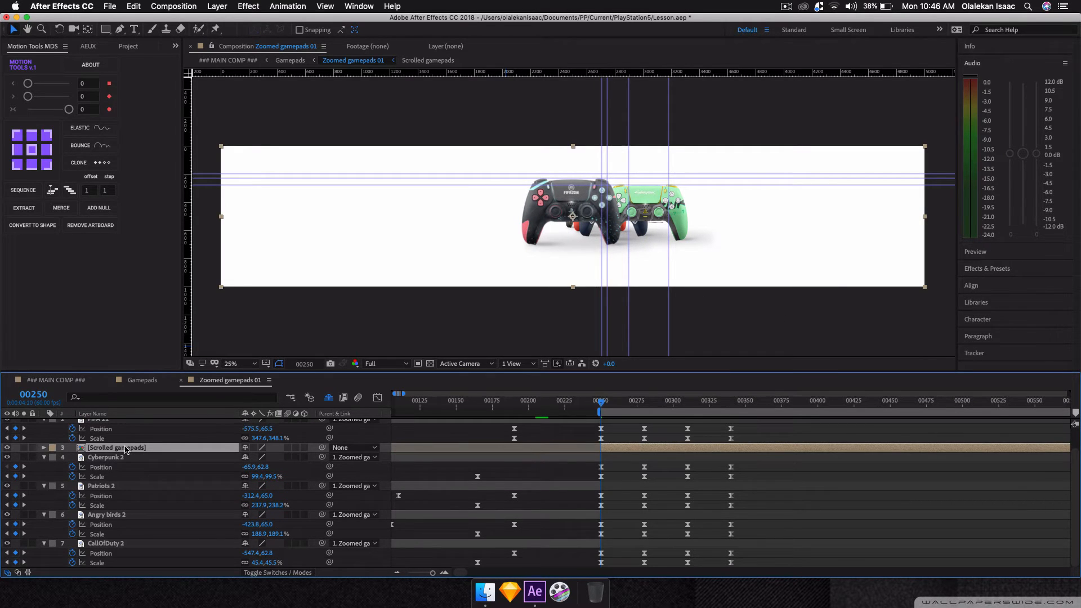
scroll(125, 450, "up", 2)
left_click_drag(126, 474, 78, 423)
Set the Scrolled gamepads layer's label colour to None and collapse the revealed properties of all layers.
left_click(52, 423)
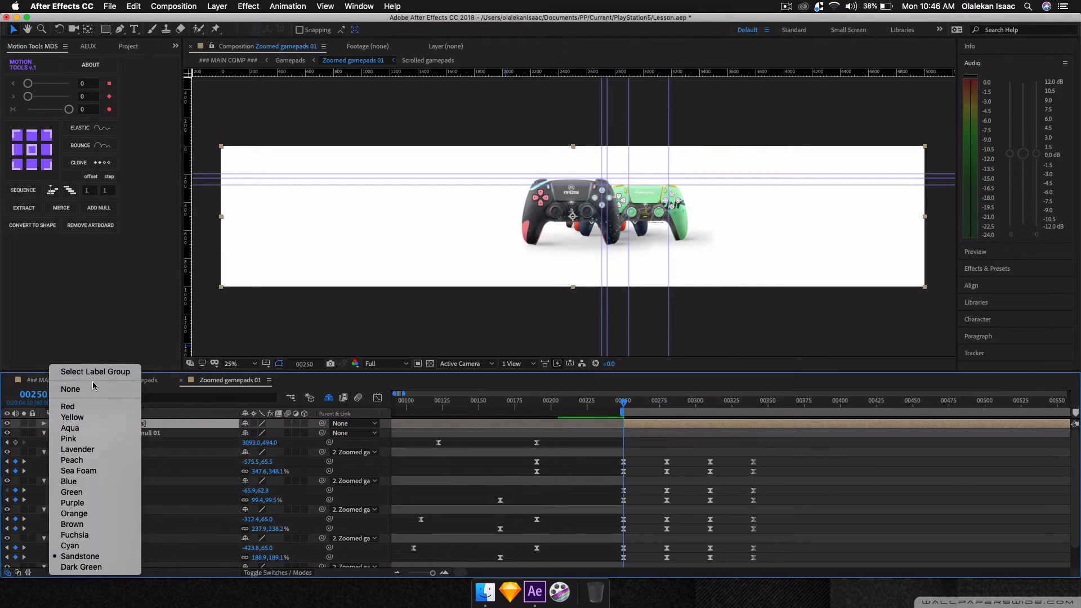
left_click(93, 390)
key("F2")
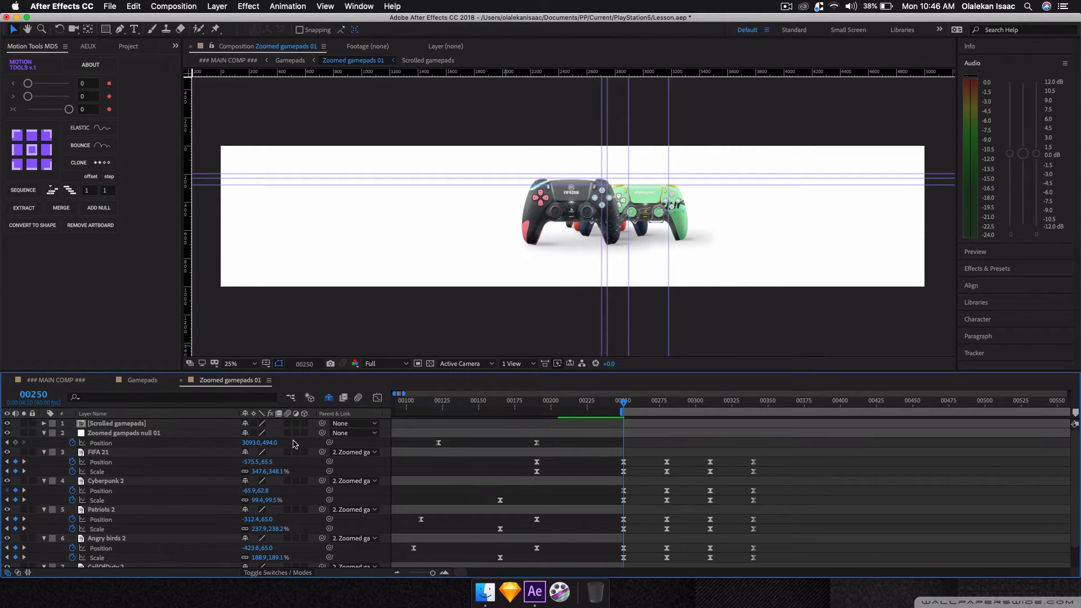
key("u")
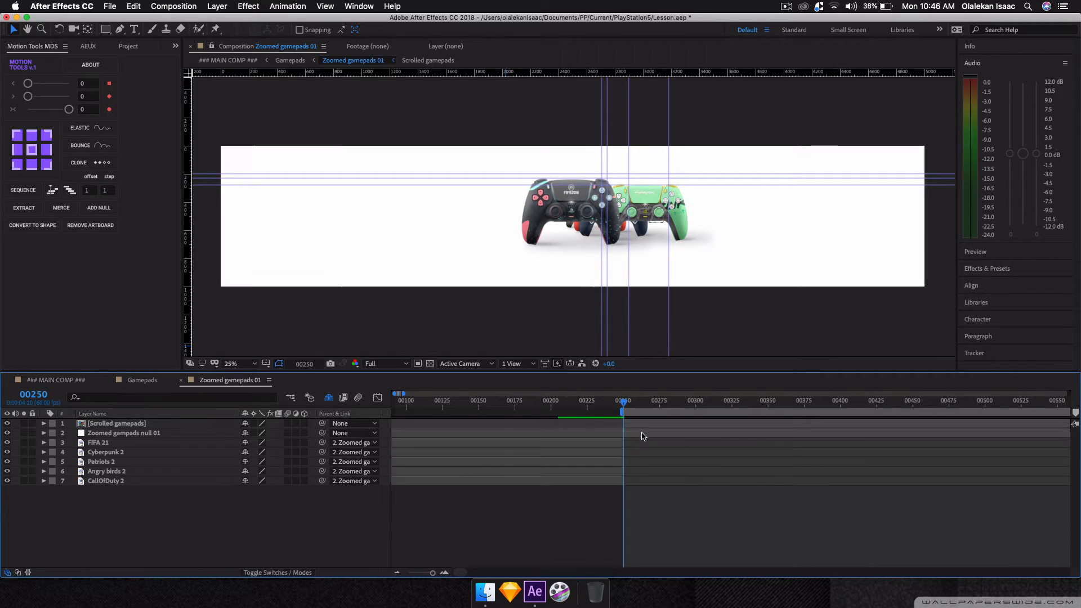
Start the work area at frame 235, preview the transition around frame 250, and place the playhead on frame 251.
left_click_drag(617, 413, 598, 413)
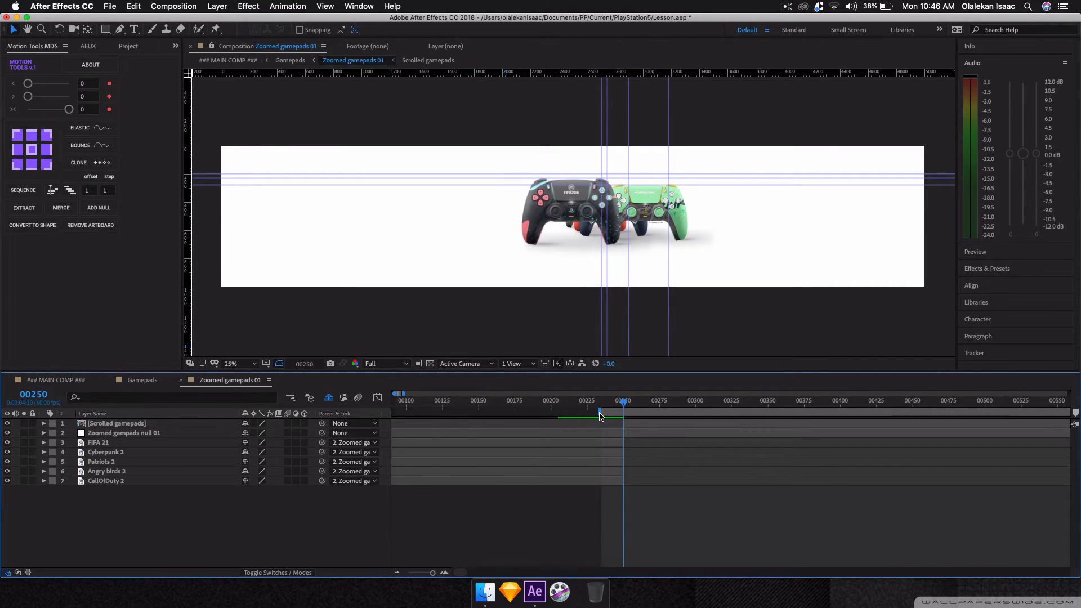
left_click(443, 574)
left_click(443, 573)
left_click(443, 574)
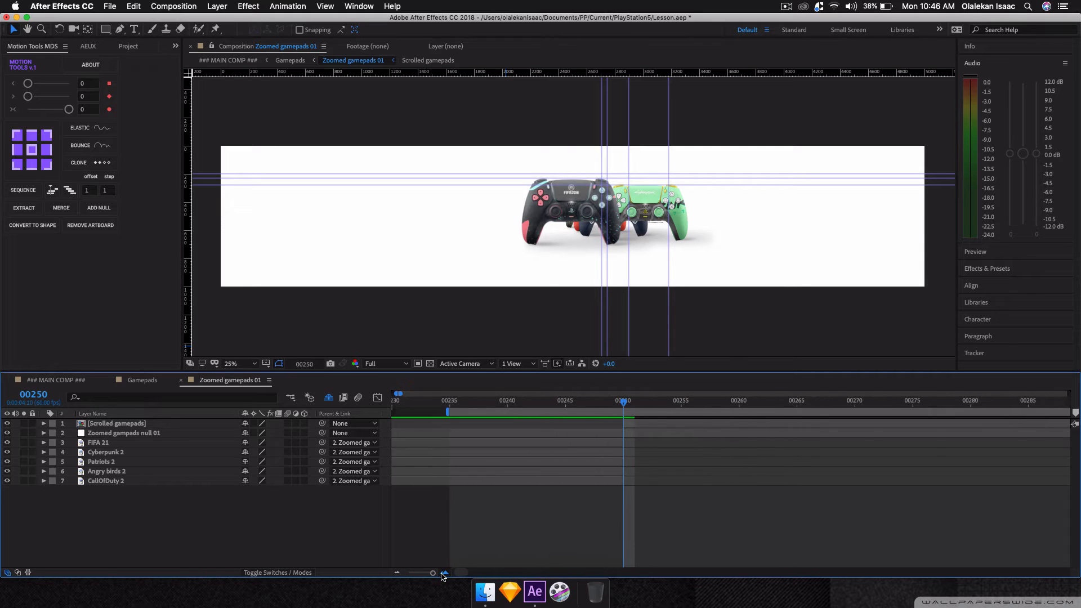
left_click(442, 573)
left_click_drag(600, 404, 536, 415)
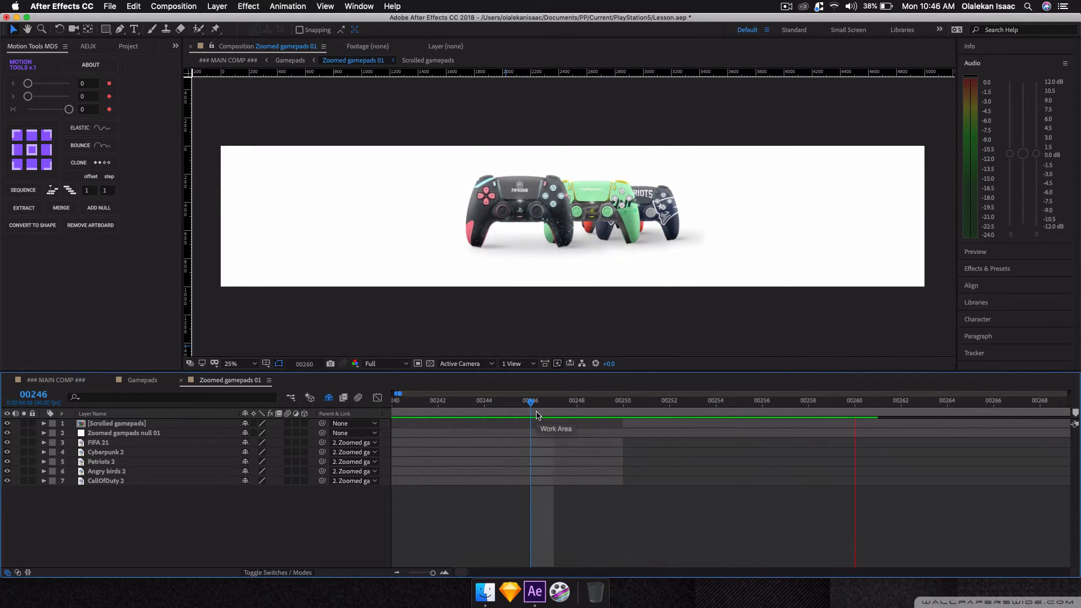
left_click_drag(531, 411, 645, 413)
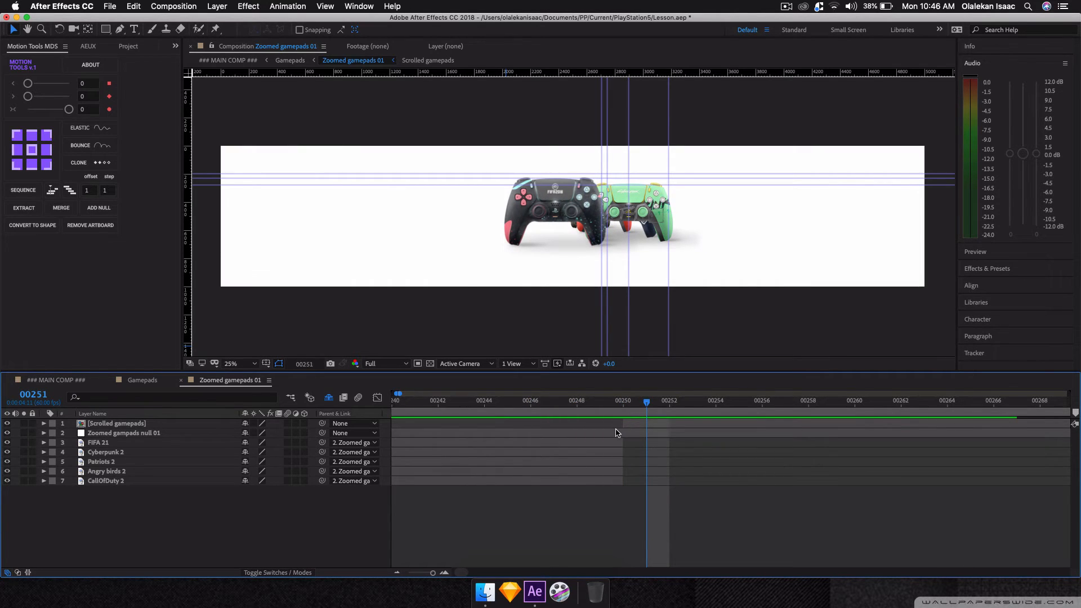
Open the Scrolled gamepads composition and reveal the Position and Scale keyframes of all its layers.
left_click(615, 434)
left_click(633, 423)
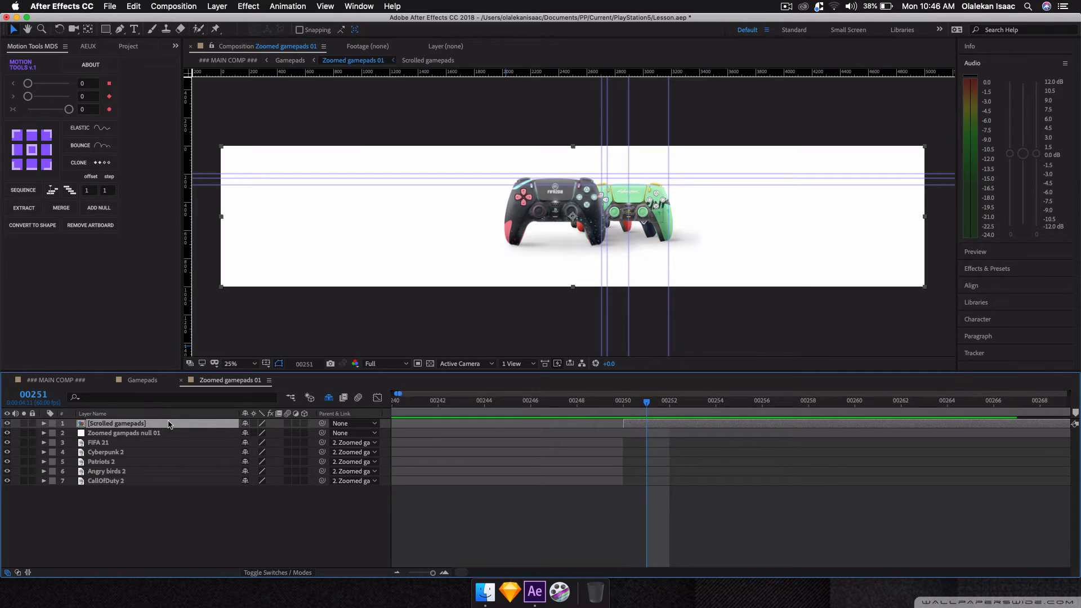
double_click(129, 426)
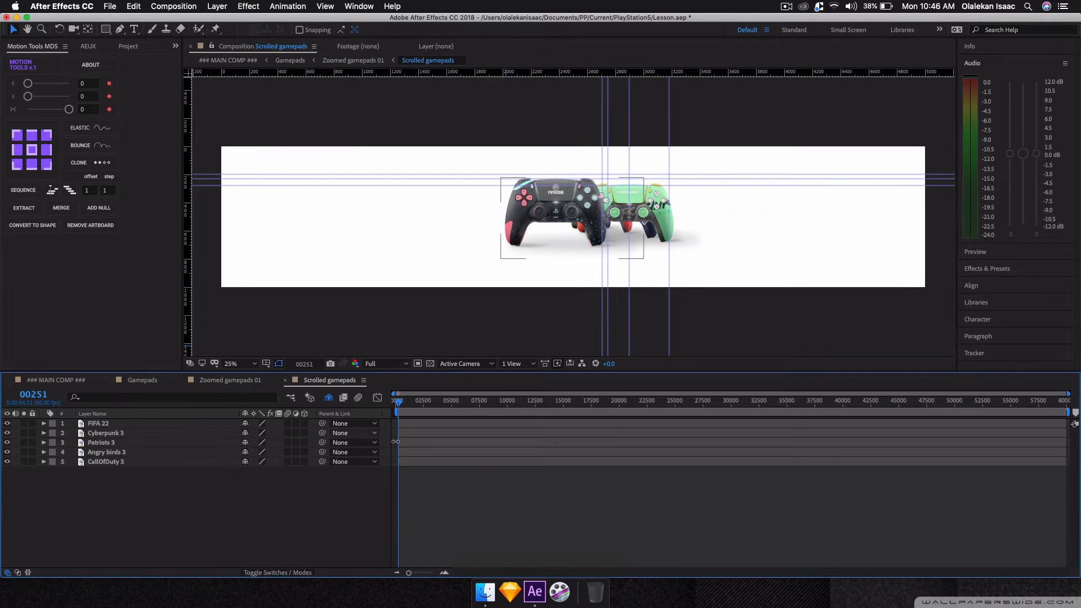
key("u")
left_click(444, 572)
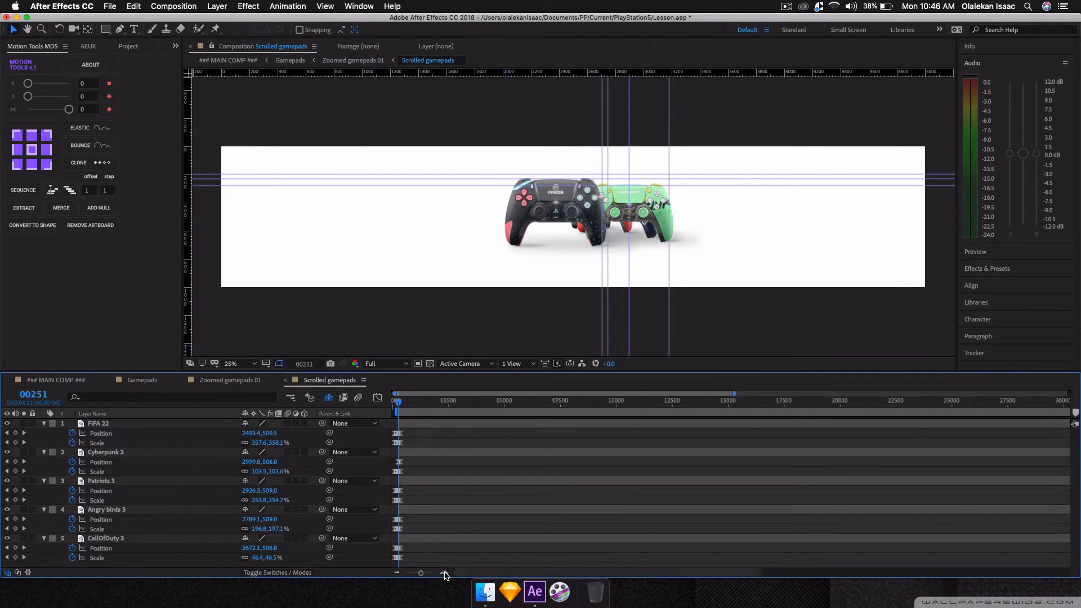
left_click(444, 572)
left_click(444, 572)
left_click(444, 572)
left_click(444, 572)
left_click(444, 572)
left_click(444, 572)
scroll(491, 478, "left", 10)
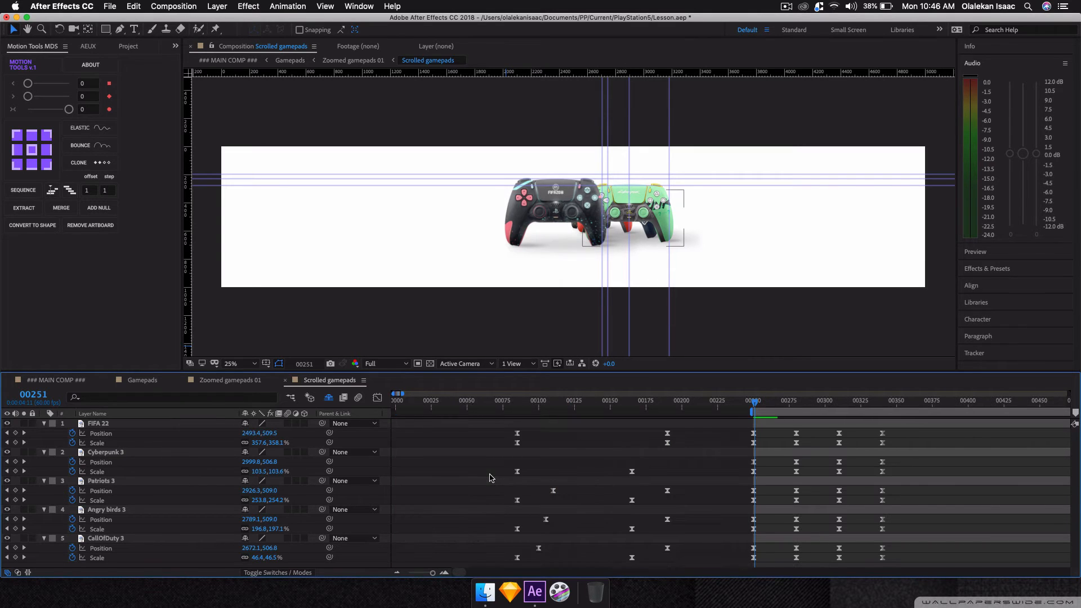
Delete all gamepad keyframes before frame 250 and convert the remaining Position and Scale keyframes to linear.
left_click_drag(493, 429, 682, 593)
key("Delete")
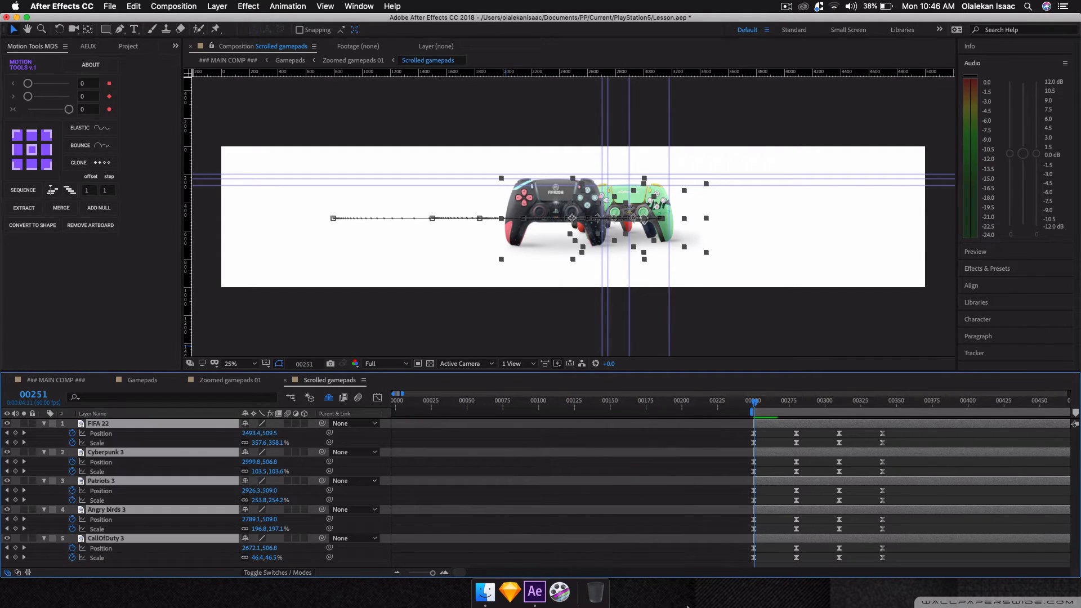
left_click_drag(742, 433, 915, 564)
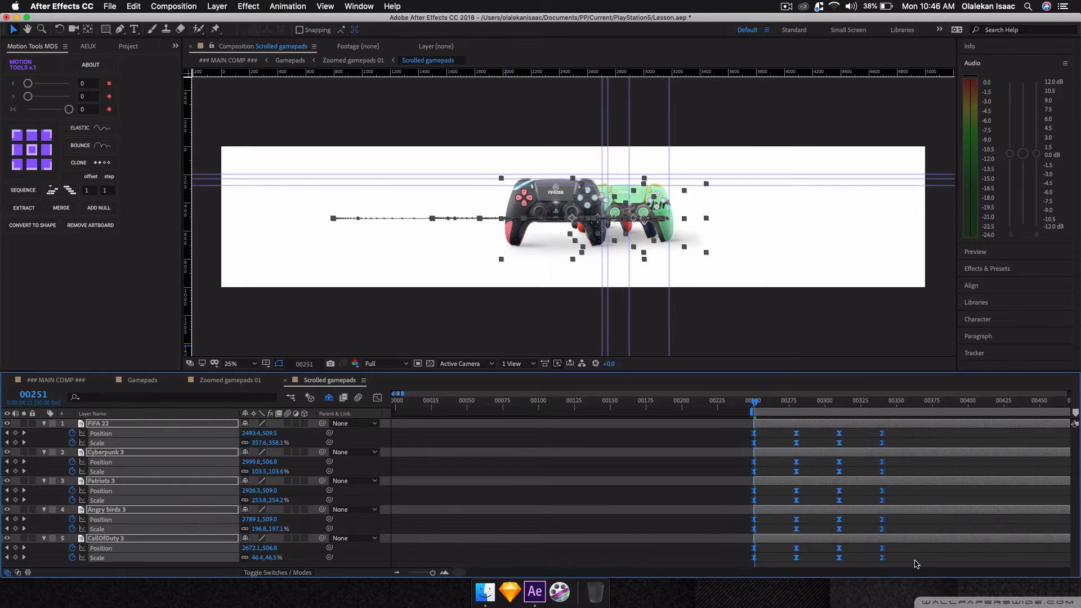
left_click(882, 557, "super")
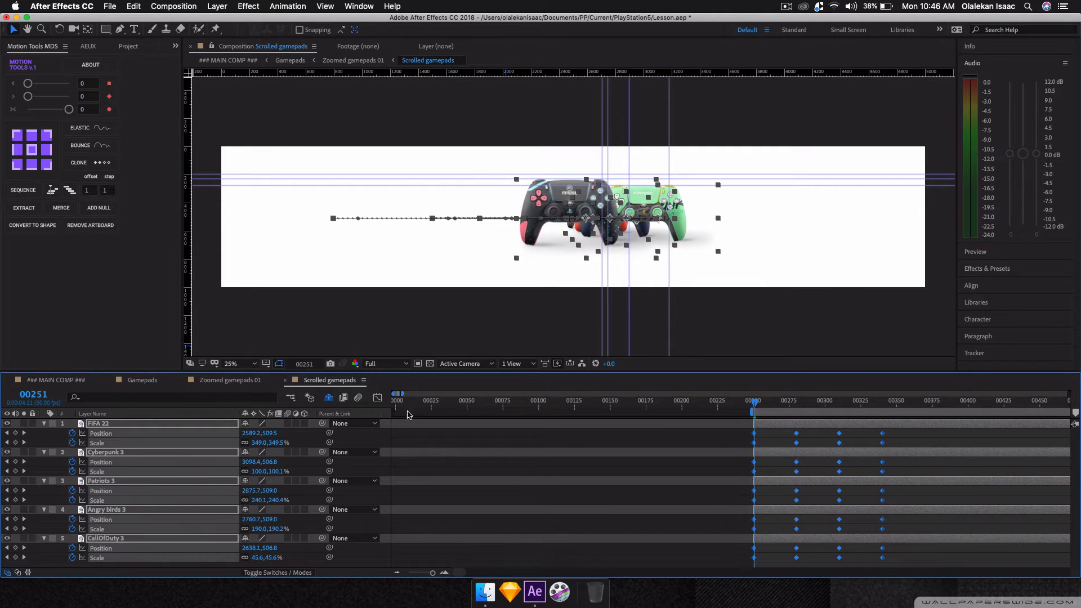
In Zoomed gamepads 01, enable time remapping on the Scrolled gamepads layer and set Time Remap to 251 at frame 250.
left_click(243, 379)
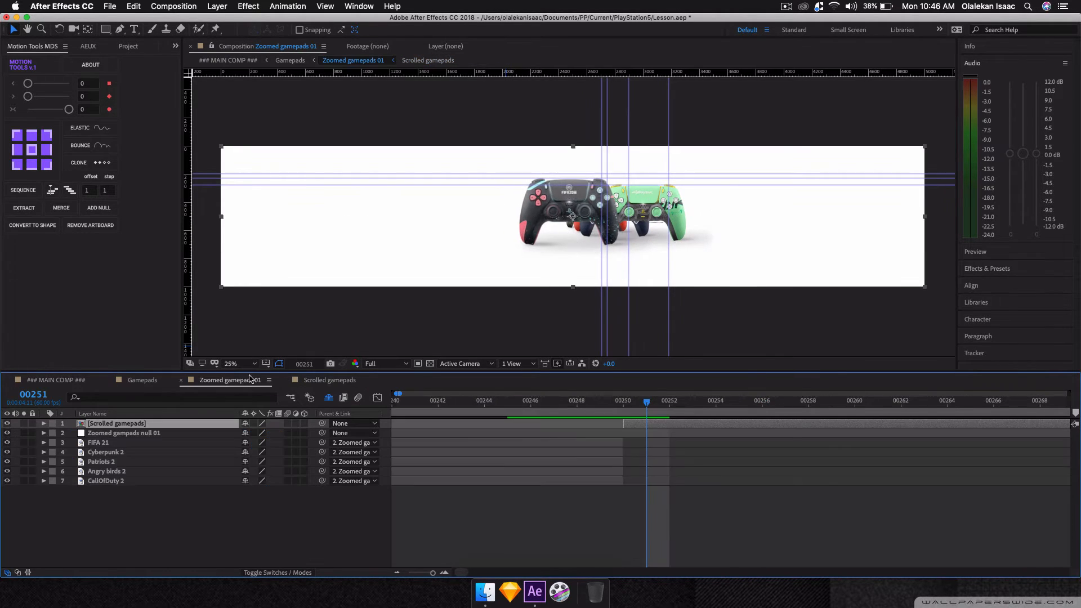
left_click(623, 406)
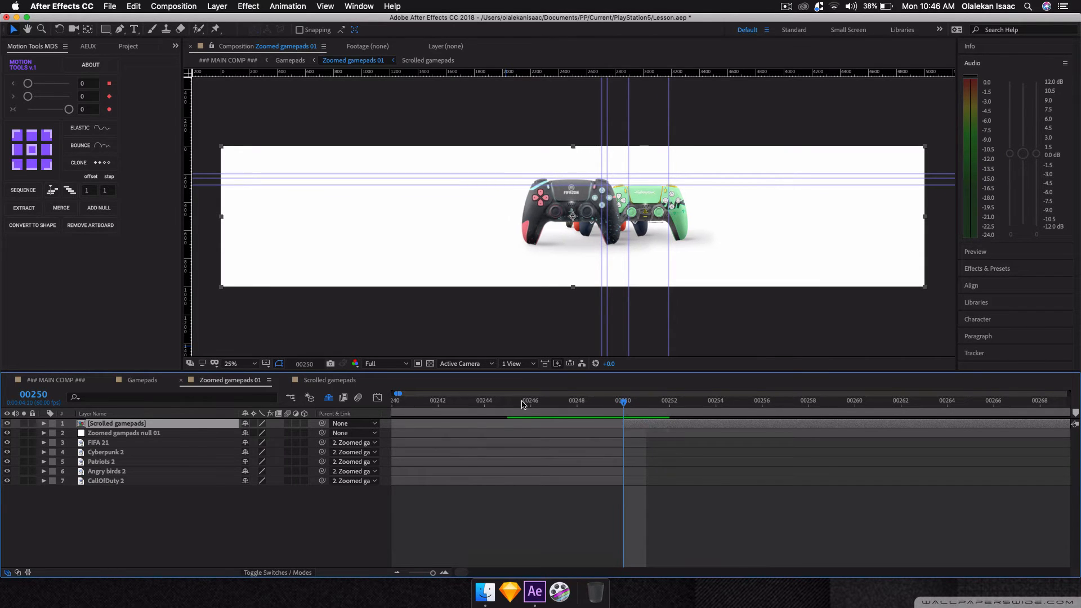
left_click(132, 525)
right_click(128, 423)
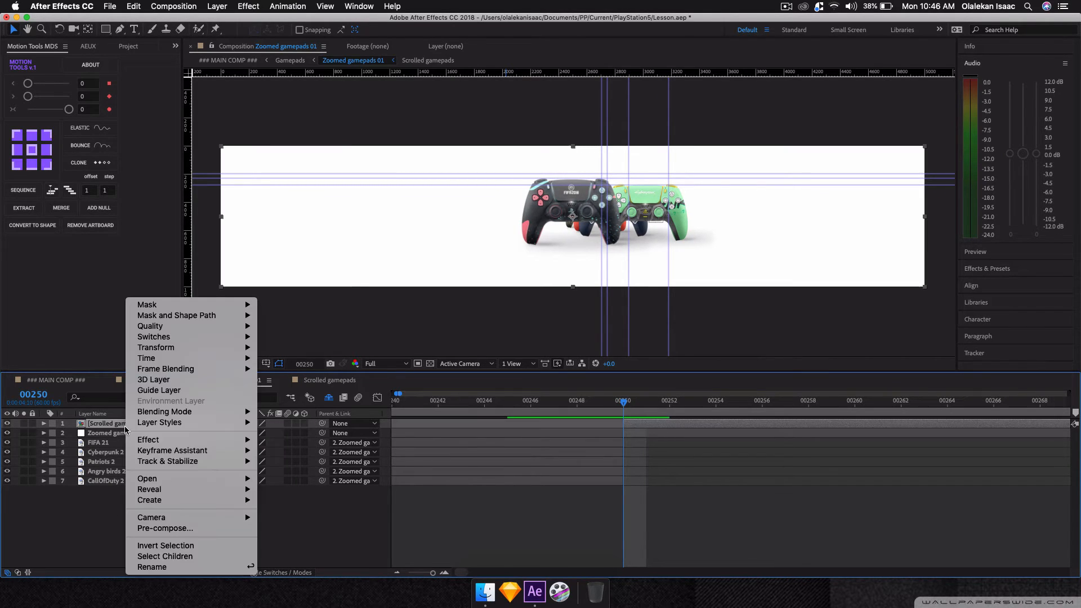
mouse_move(174, 367)
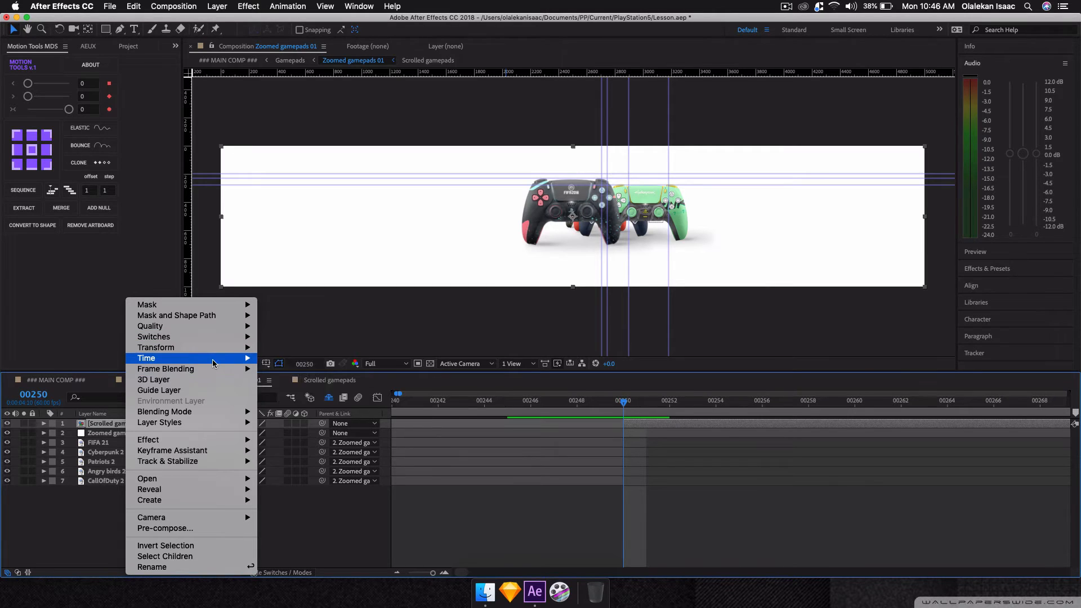
mouse_move(228, 358)
left_click(276, 359)
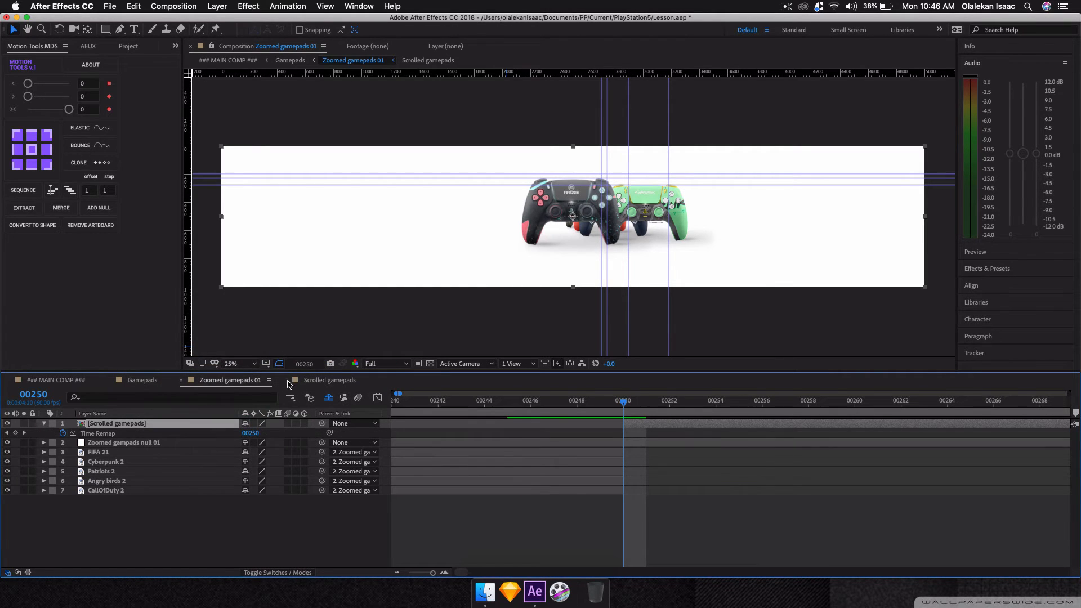
left_click(246, 433)
type("251")
key("Return")
Delete the Scrolled gamepads layer's initial Time Remap keyframe, which lies before frame 250.
scroll(466, 453, "left", 10)
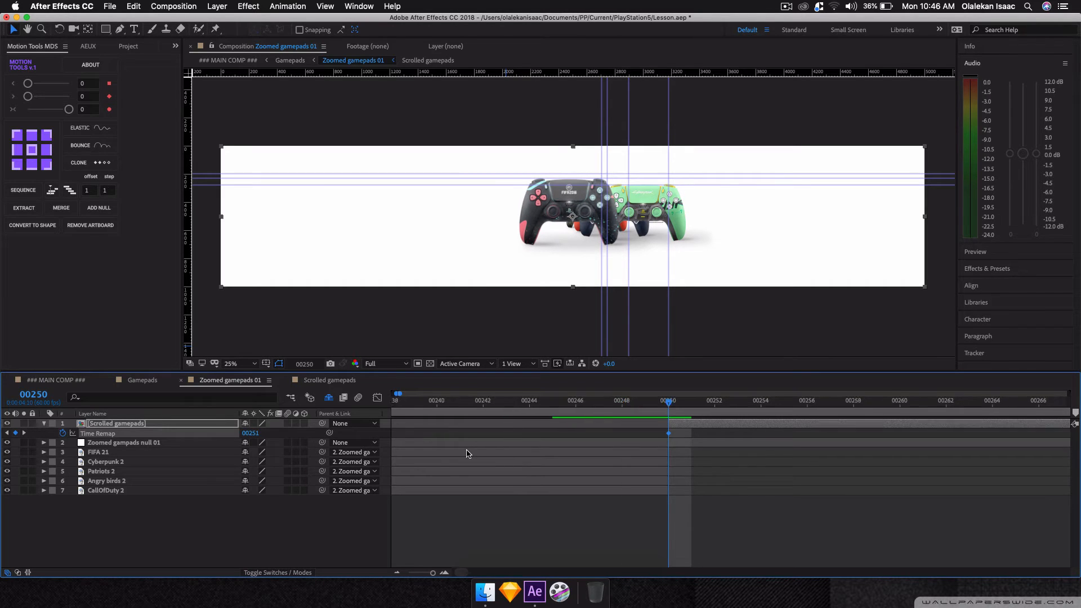
left_click_drag(426, 431, 387, 436)
key("Delete")
scroll(556, 433, "right", 15)
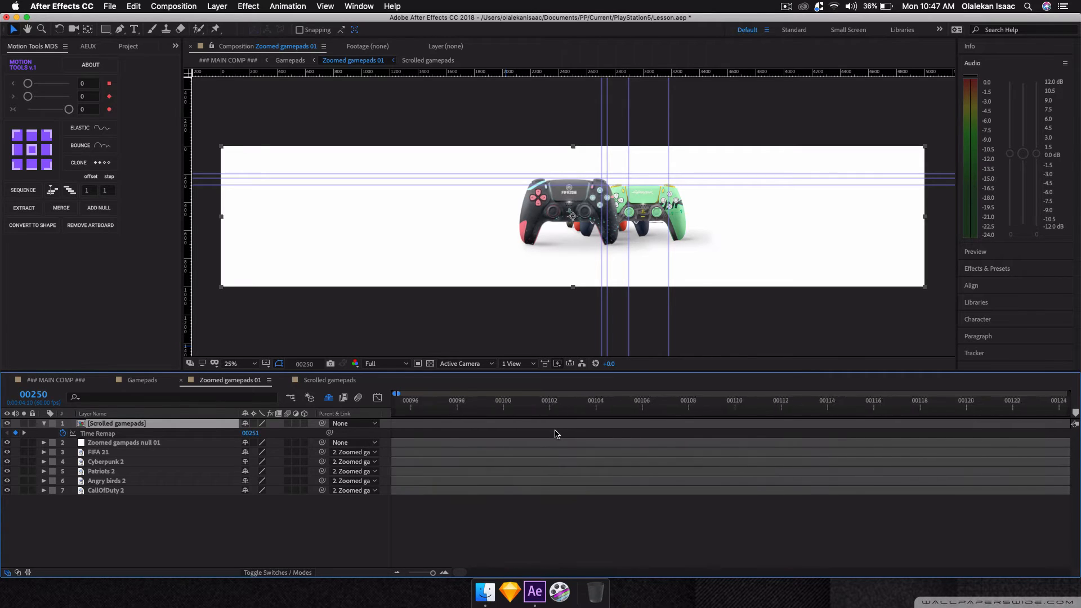
left_click(396, 573)
left_click(396, 573)
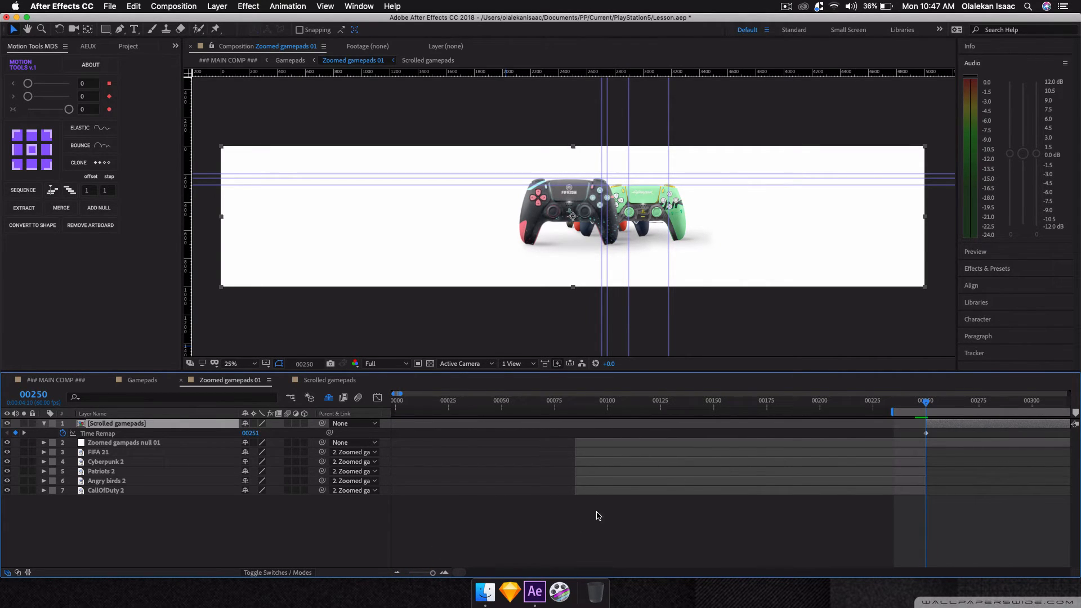
scroll(788, 470, "right", 5)
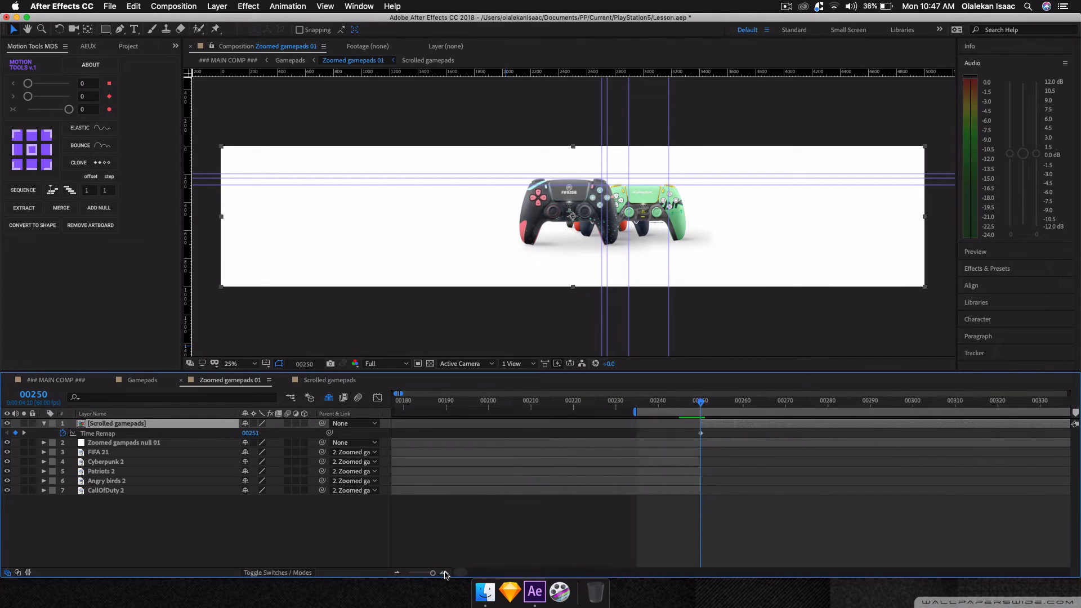
Find the last gamepad keyframe in Scrolled gamepads at frame 340 and add a Time Remap keyframe there in Zoomed gamepads 01.
left_click(311, 381)
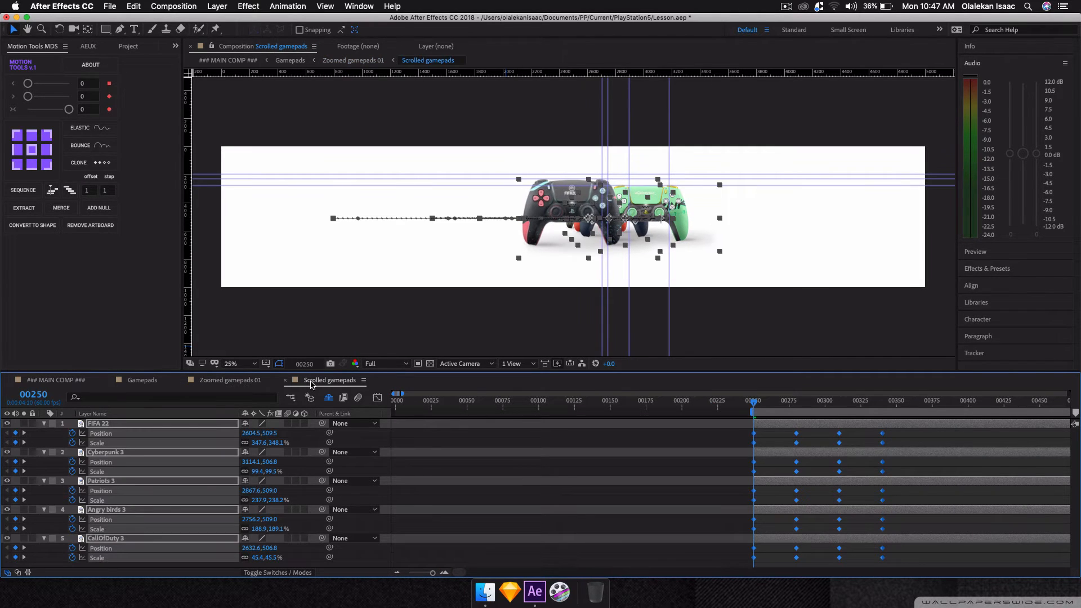
key("space")
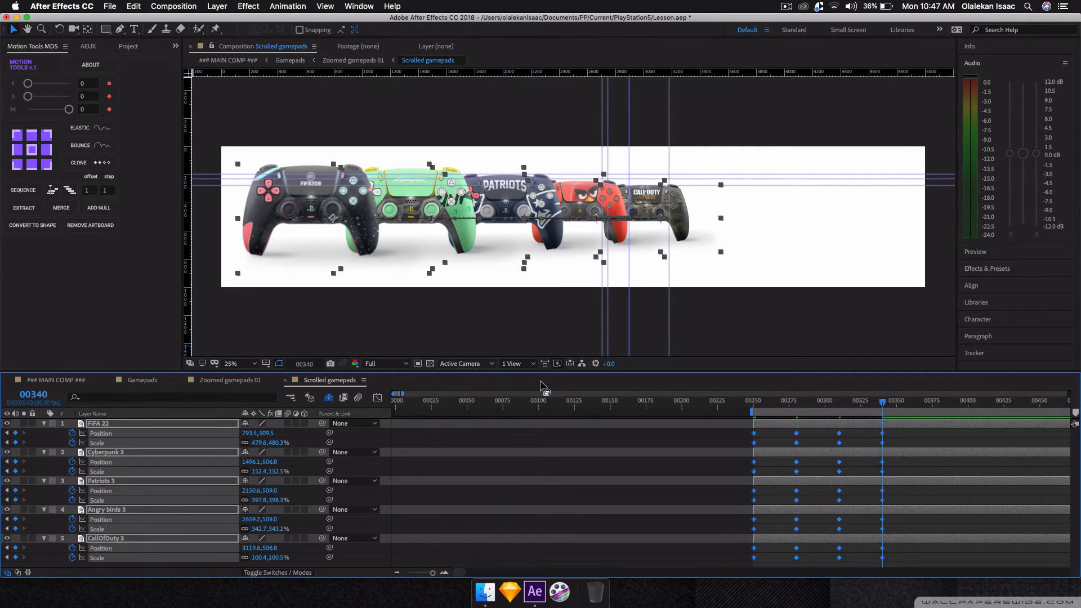
left_click(215, 380)
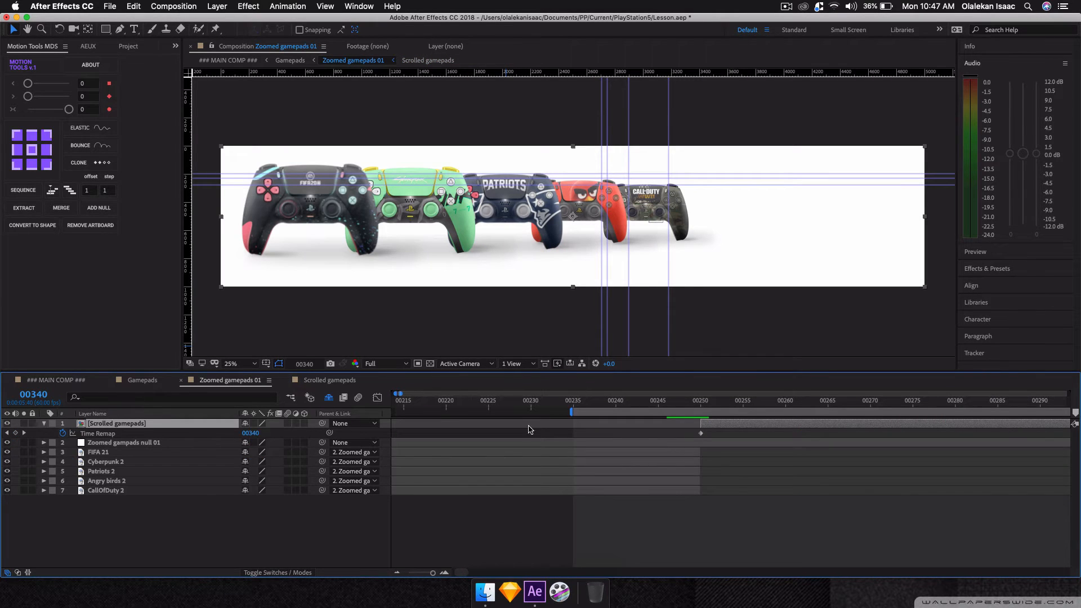
left_click(396, 573)
left_click(396, 574)
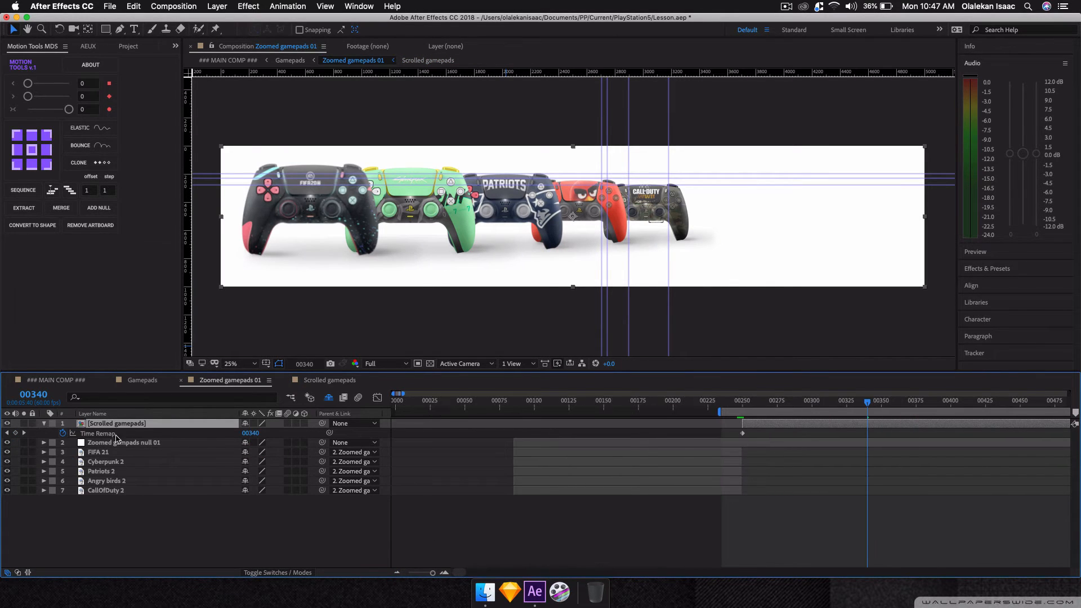
left_click(15, 432)
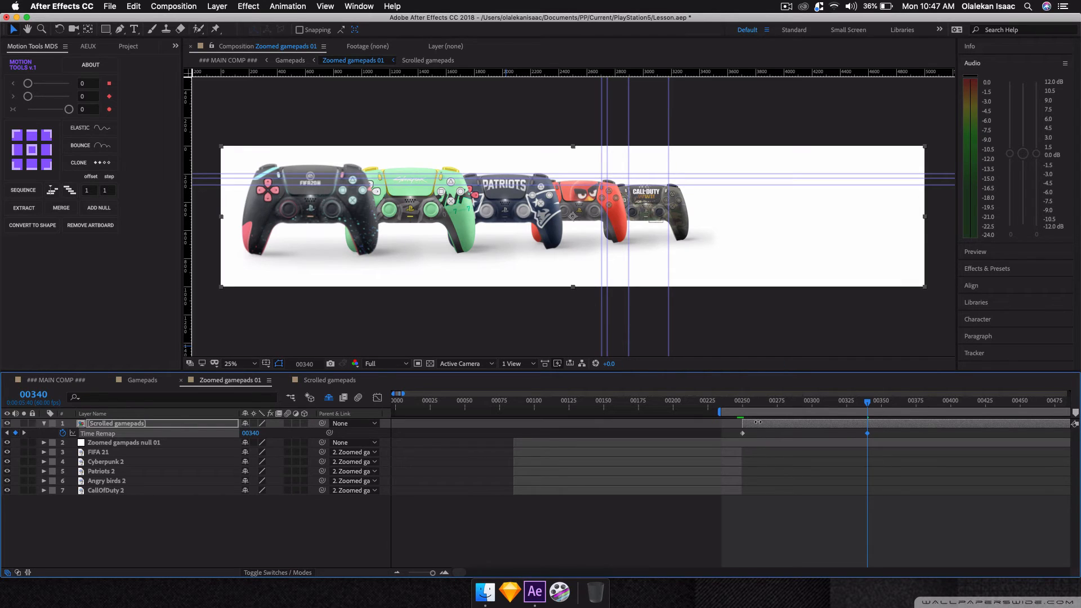
Apply a combined ease in and out of 100 to the Time Remap keyframe at frame 340 with Motion Tools.
left_click_drag(733, 435, 760, 436)
left_click(867, 433)
left_click(88, 109)
type("100")
key("Return")
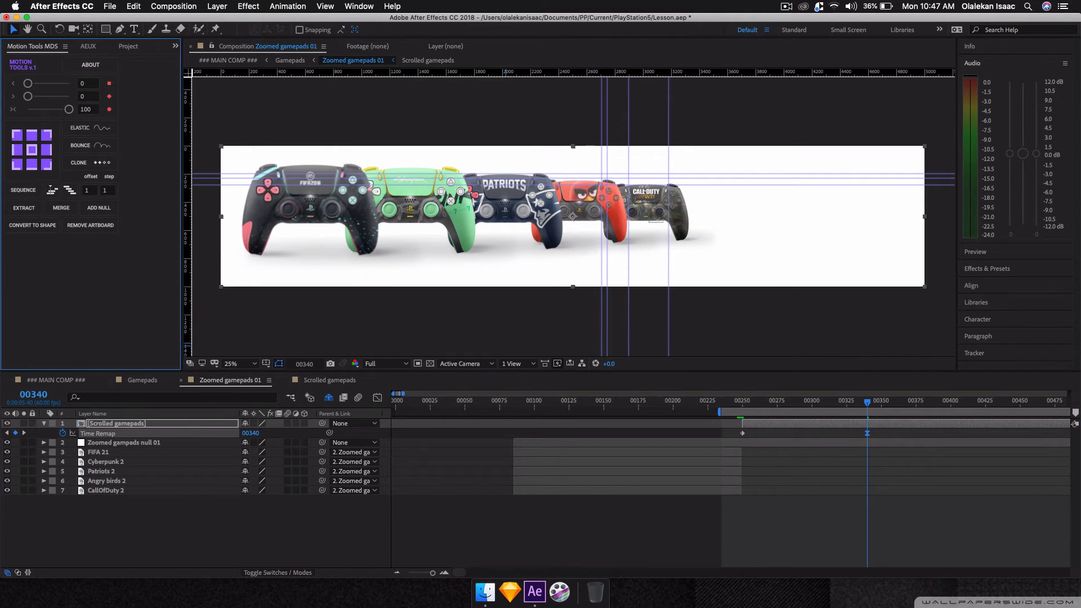
Apply a combined ease value of 0 to the Time Remap keyframe at frame 250 with Motion Tools.
left_click(742, 433)
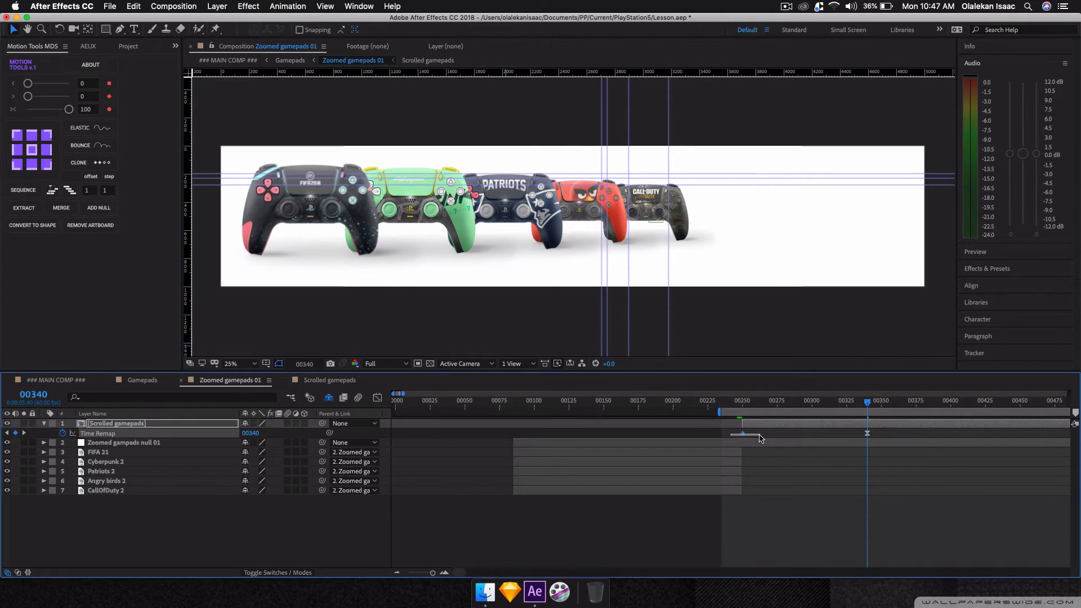
left_click(89, 109)
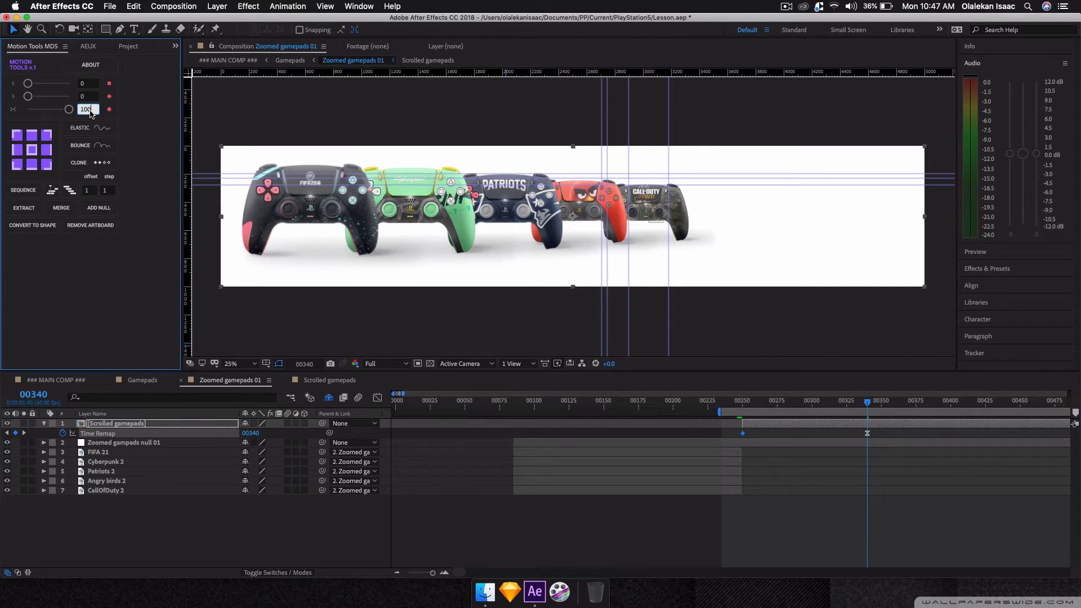
type("0")
key("Return")
Preview the time-remapped gamepad scroll from frame 235 and stop on frame 407.
key("shift+Home")
key("space")
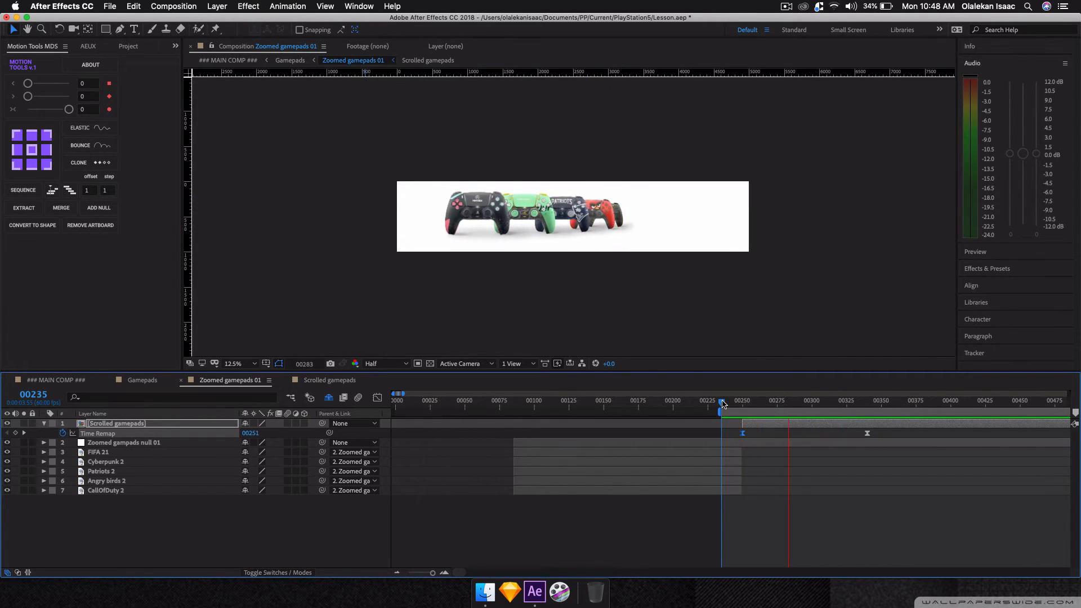
left_click(961, 402)
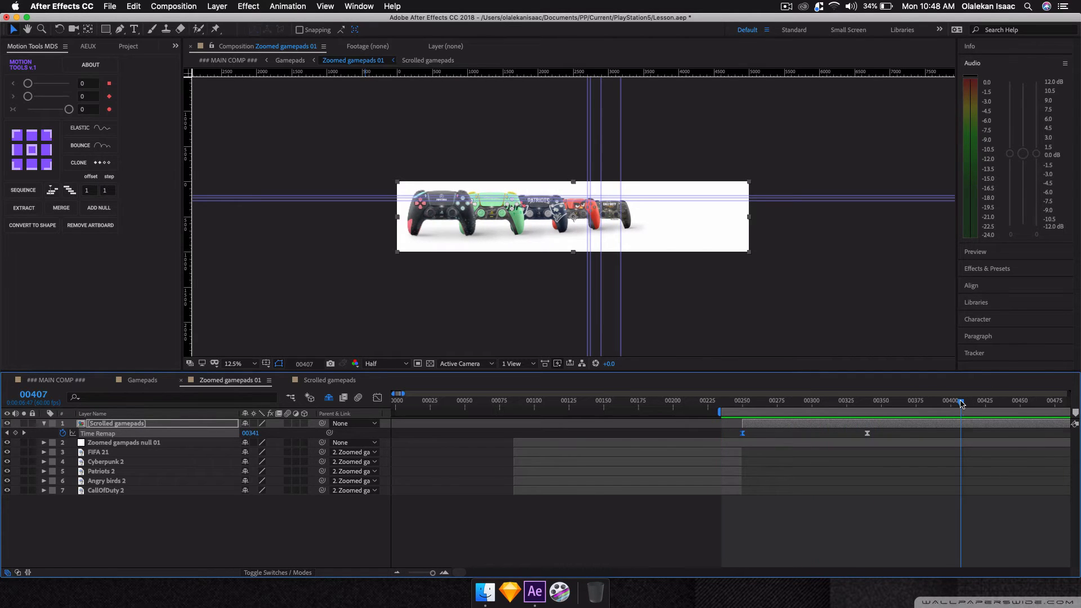
Preview the gamepad scrolling animation in Zoomed gamepads 01 from frame 250, checking the Scrolled gamepads composition in between.
key("space")
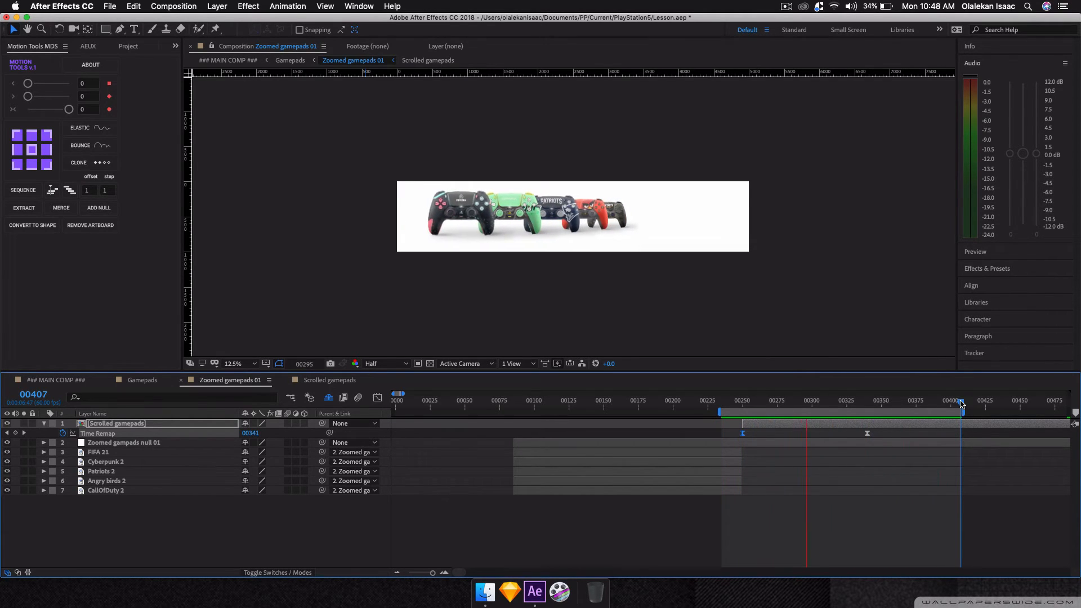
key("space")
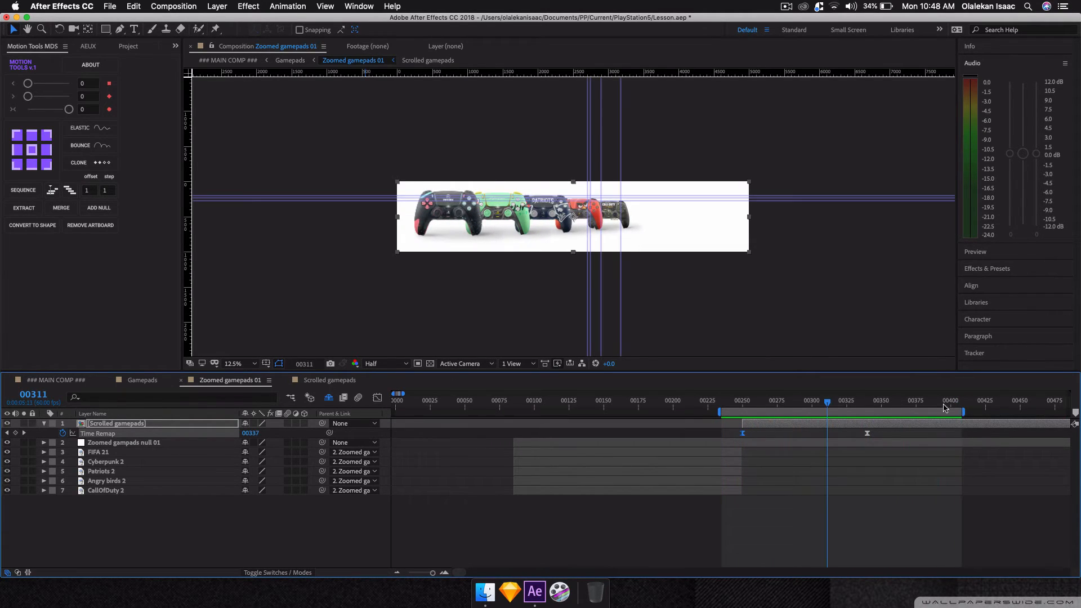
left_click(319, 379)
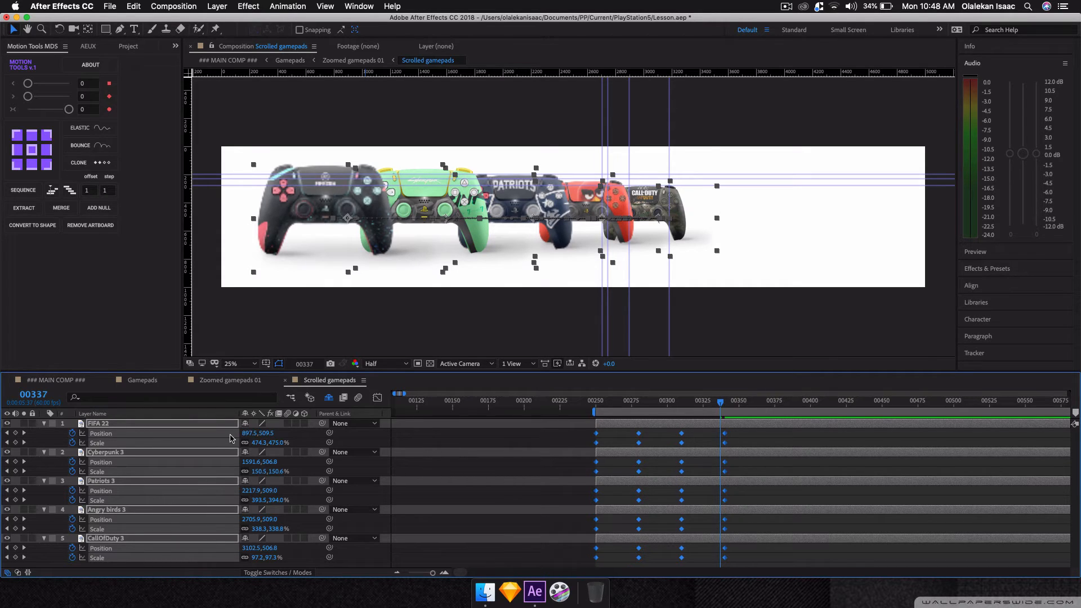
left_click(256, 382)
key("j")
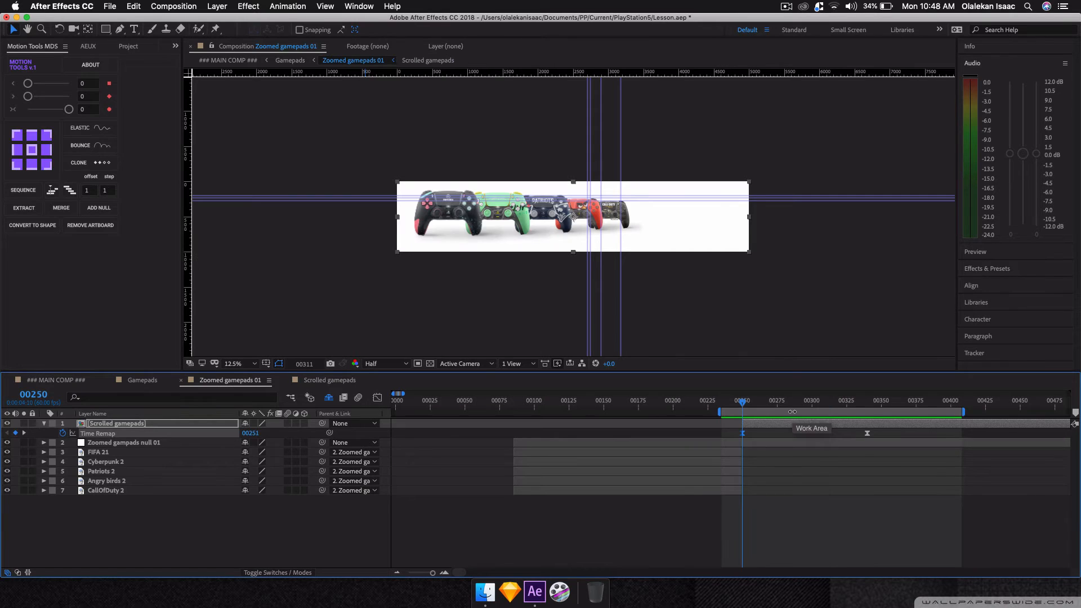
key("space")
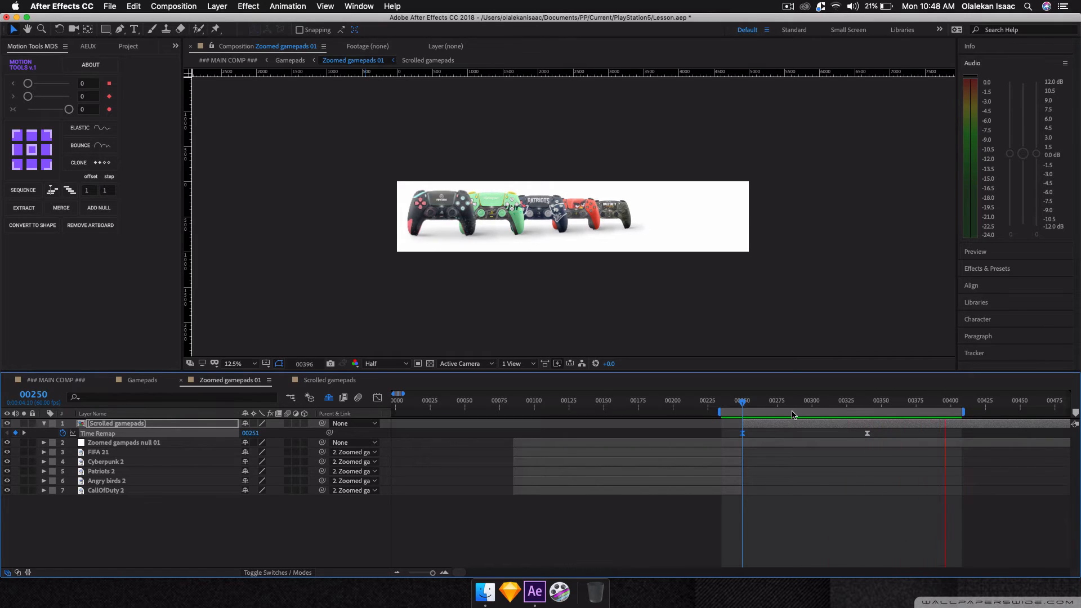
key("space")
In the main composition, extend the work area to about frame 415 and preview the animation from frame 67.
left_click(63, 381)
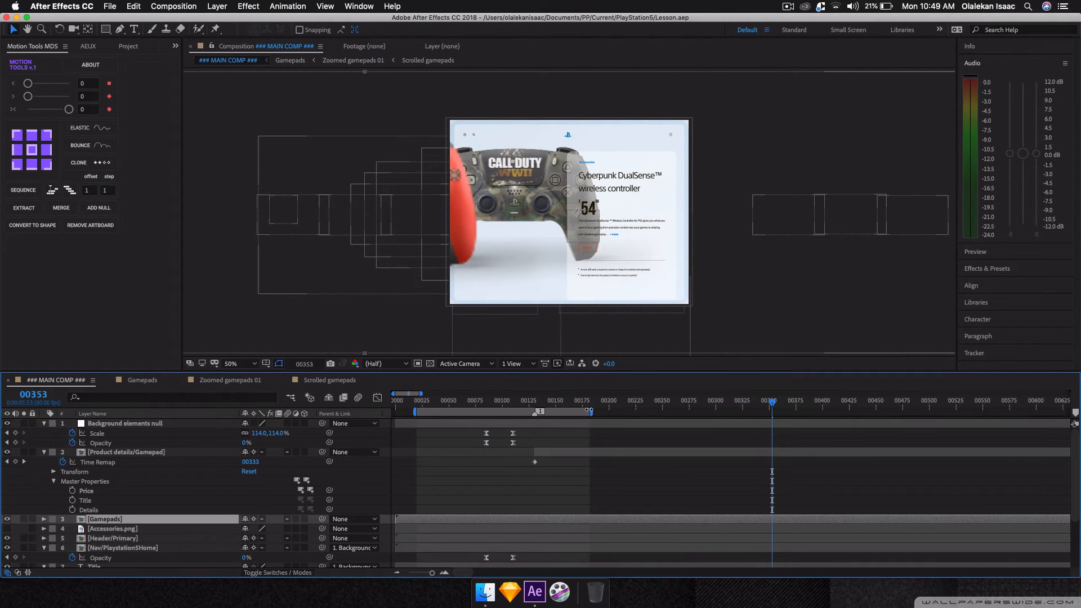
left_click_drag(588, 410, 838, 412)
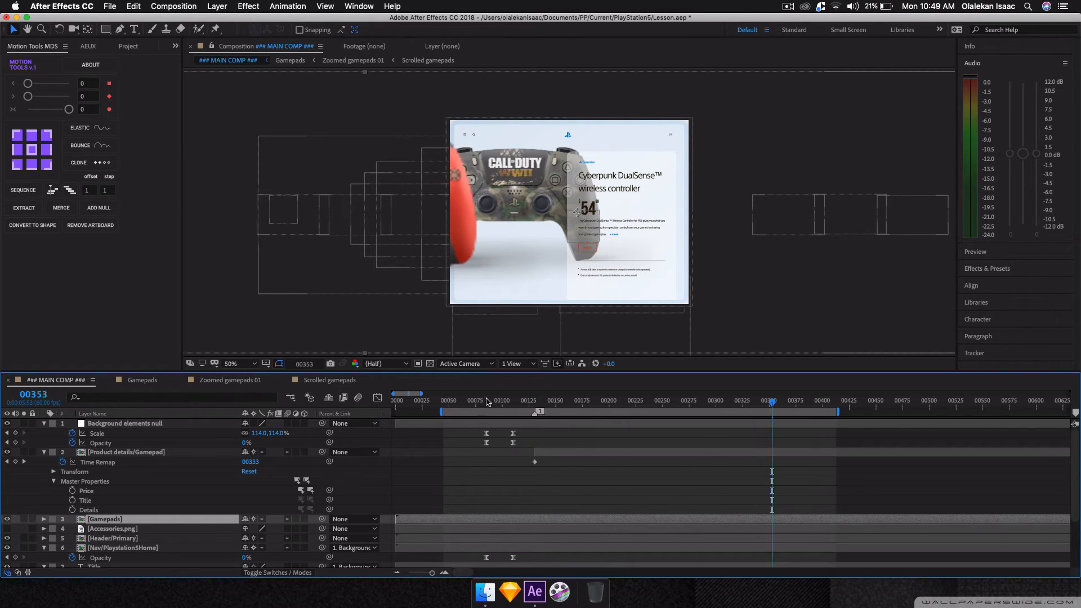
left_click(468, 402)
key("space")
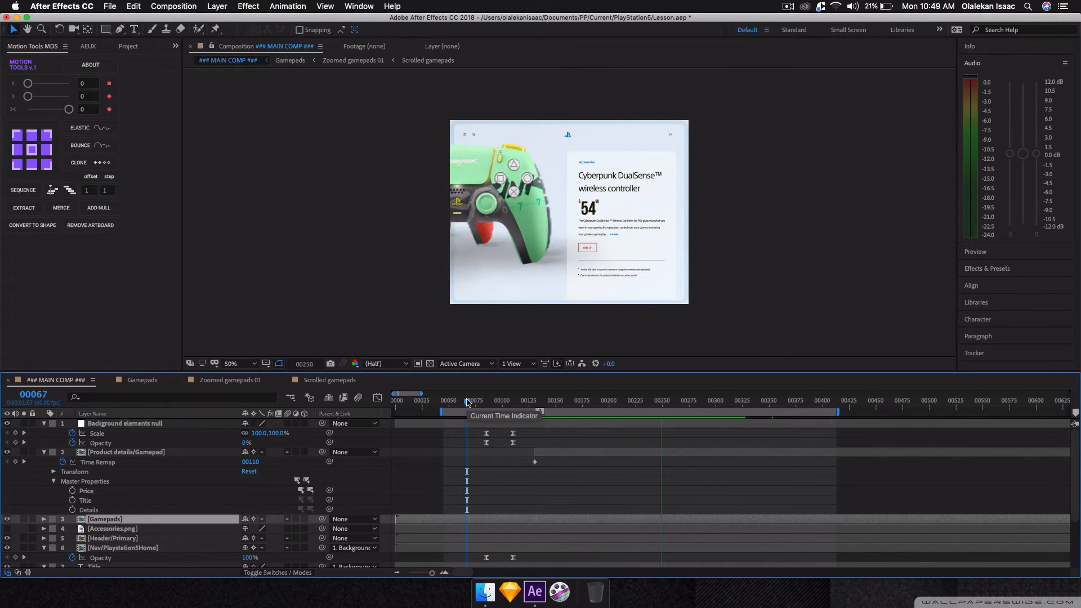
left_click_drag(467, 401, 615, 387)
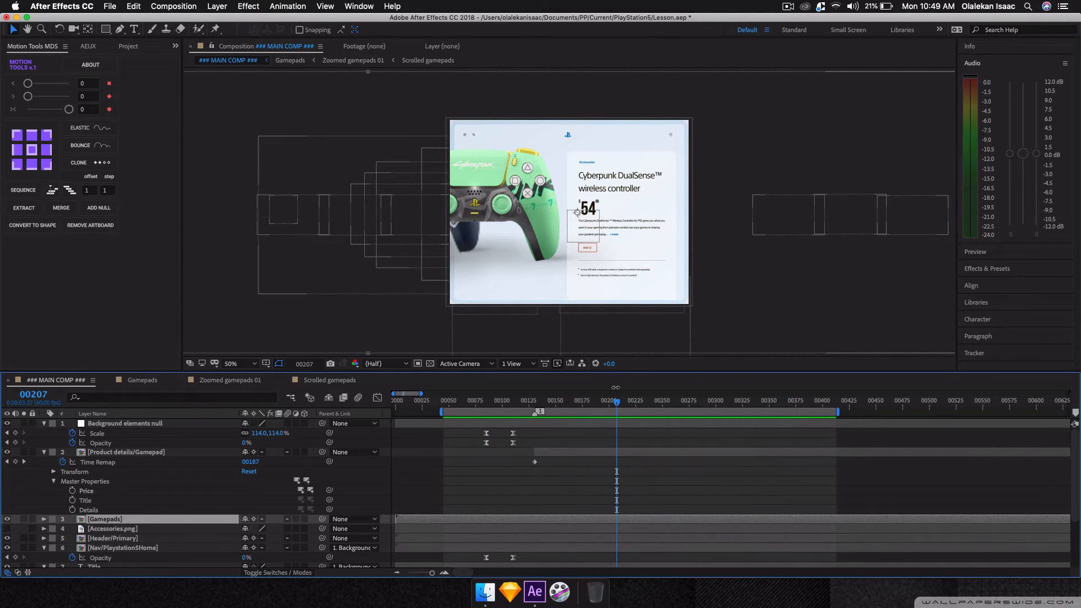
Select the Product details/Gamepad layer and locate frame 250, where the Scrolled gamepads keyframes start, in the main composition.
left_click(177, 453)
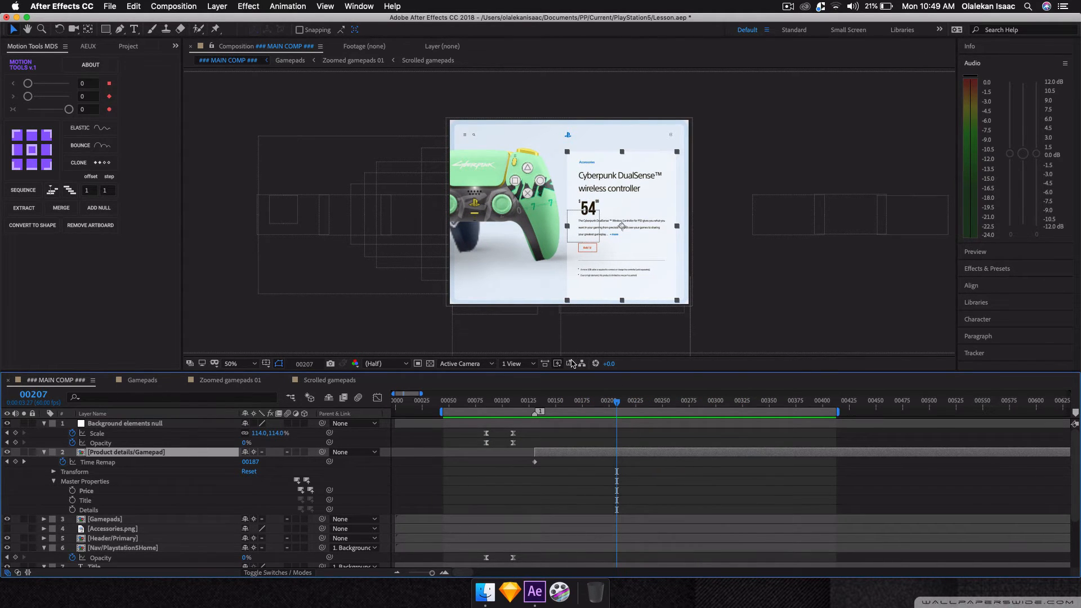
left_click(535, 402)
left_click_drag(535, 403, 664, 407)
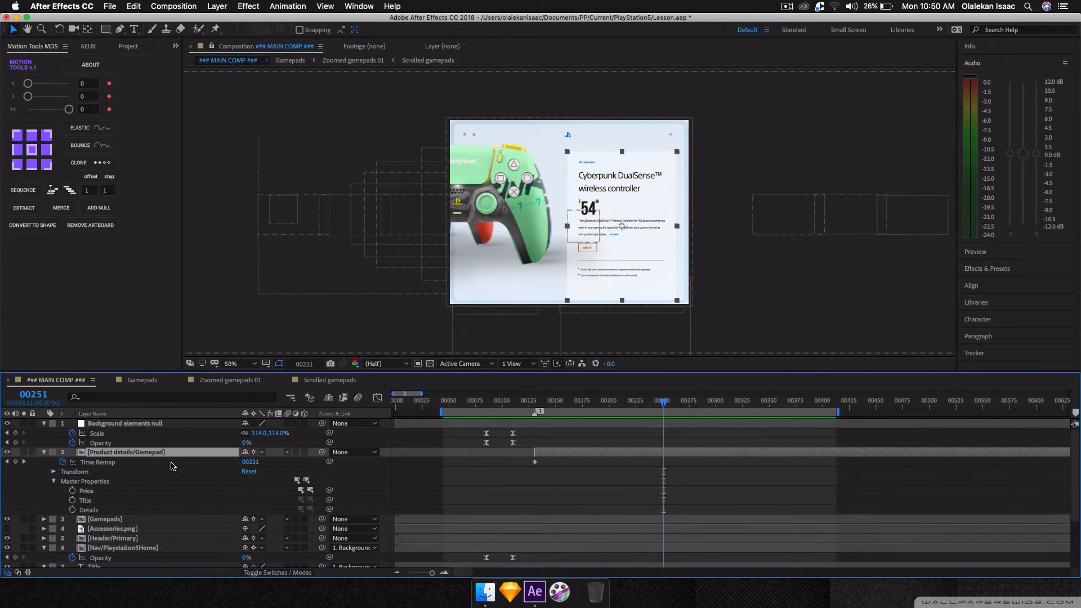
left_click(335, 382)
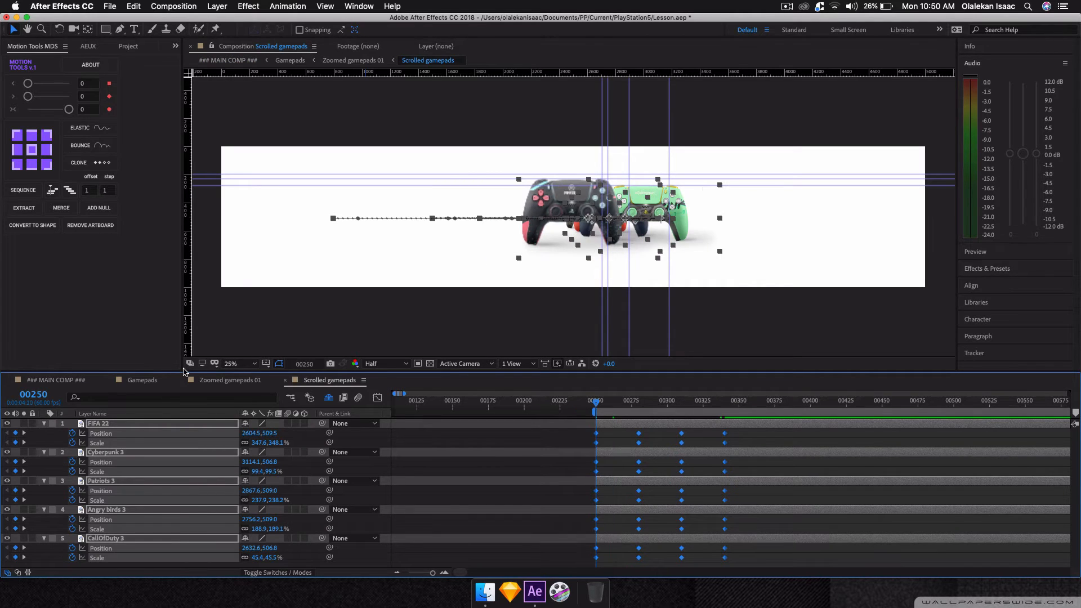
left_click(84, 381)
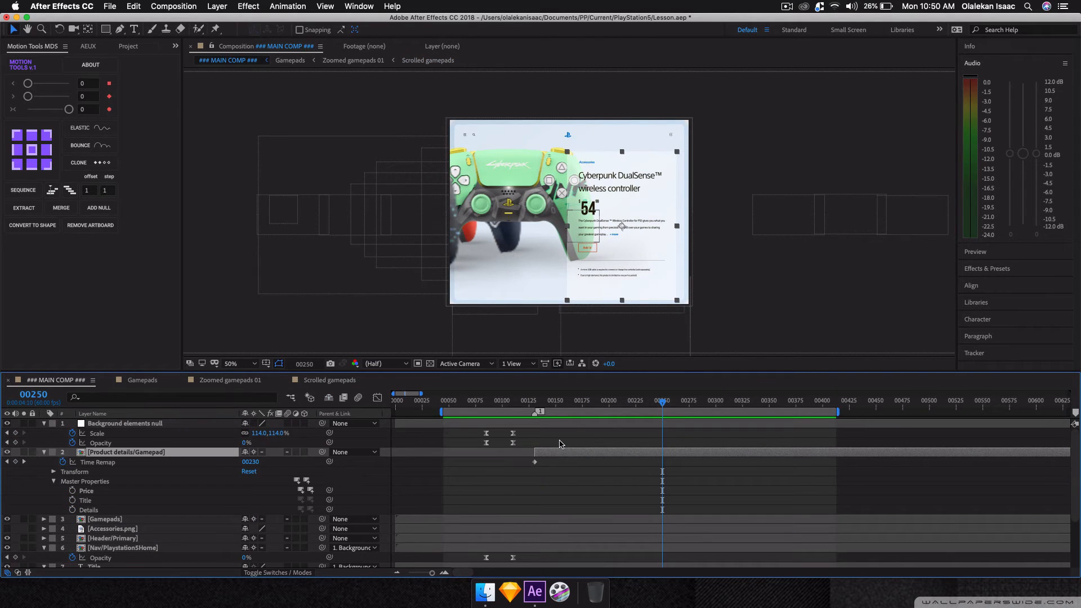
Try trimming the end of the Product details/Gamepad layer to frame 250, and undo the trim.
key("alt+bracketright")
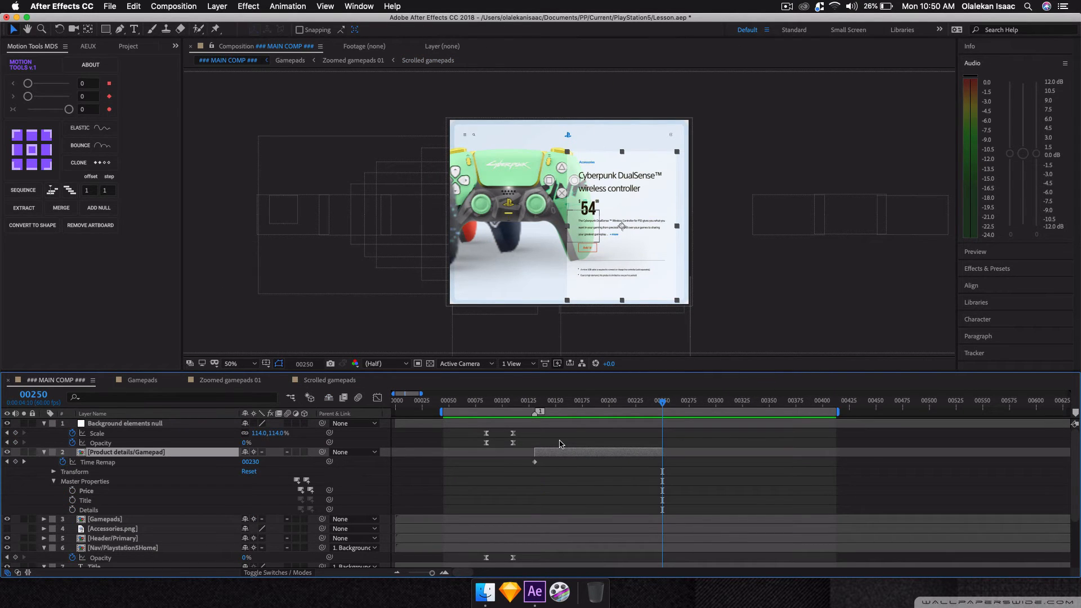
key("super+z")
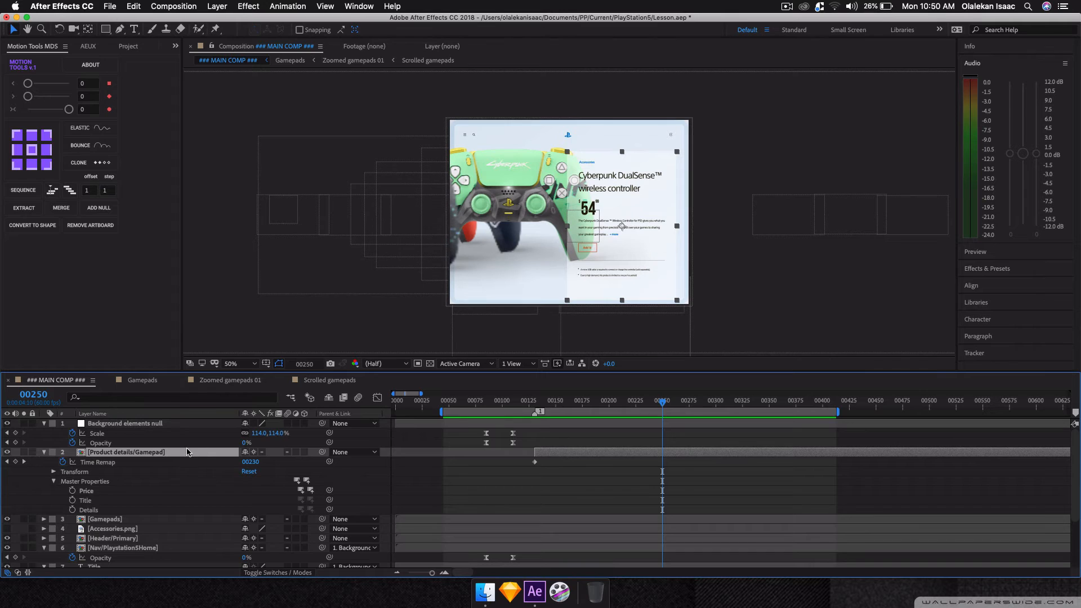
Open the Product details/Gamepad composition and add a Scale keyframe to the Gamepad details bg layer at frame 250.
double_click(162, 453)
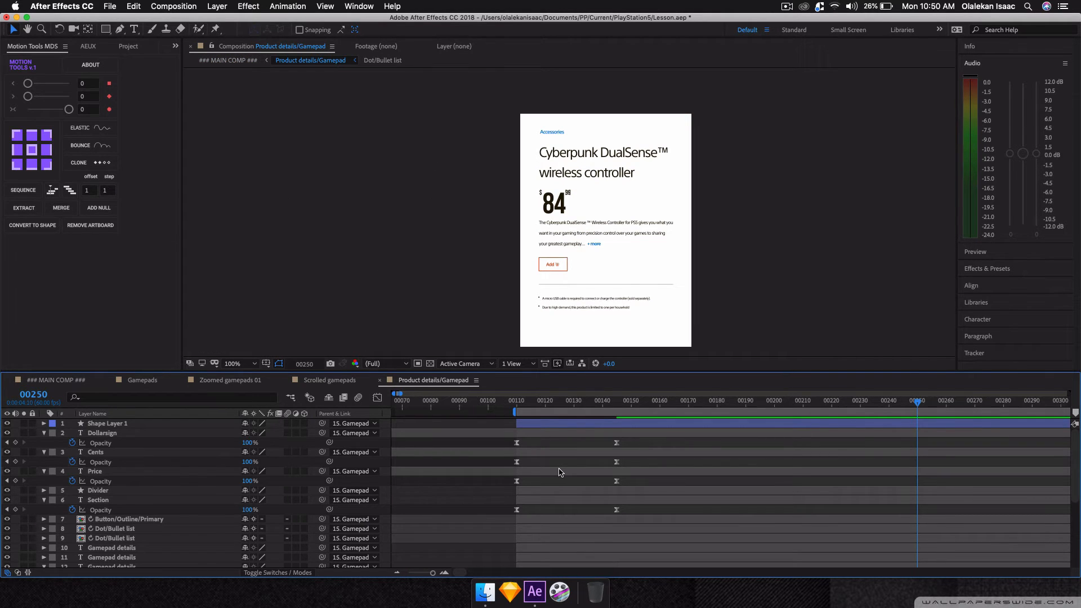
scroll(310, 520, "down", 5)
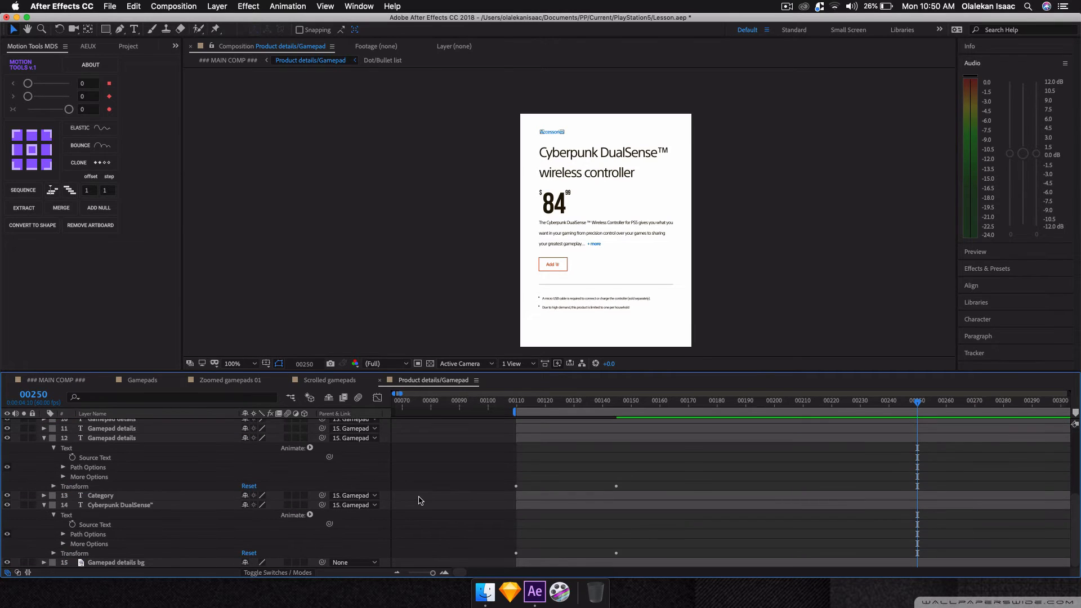
key("u")
key("u")
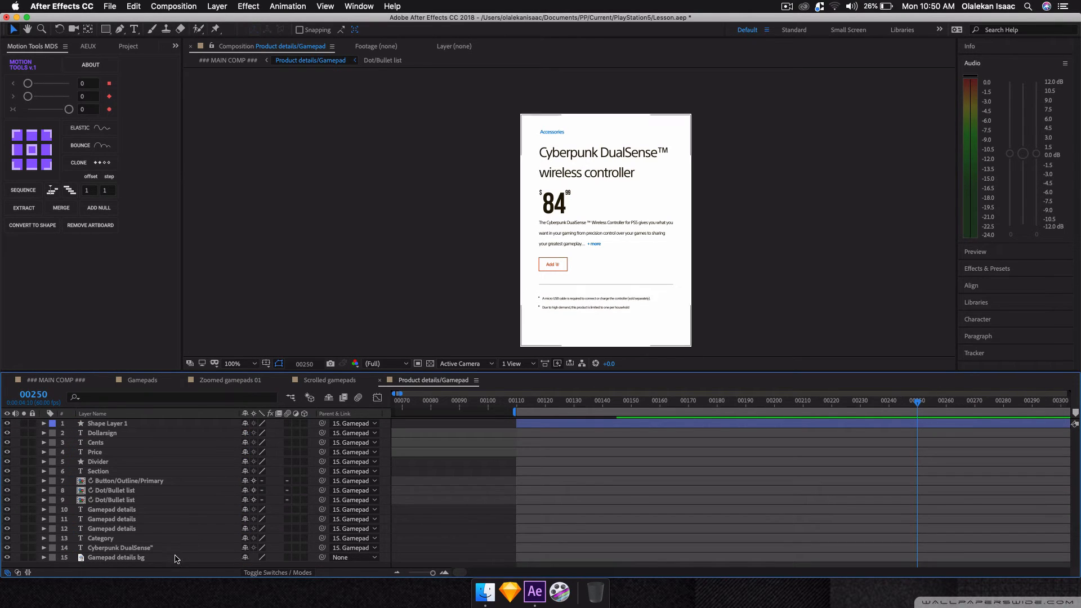
left_click(176, 557)
key("s")
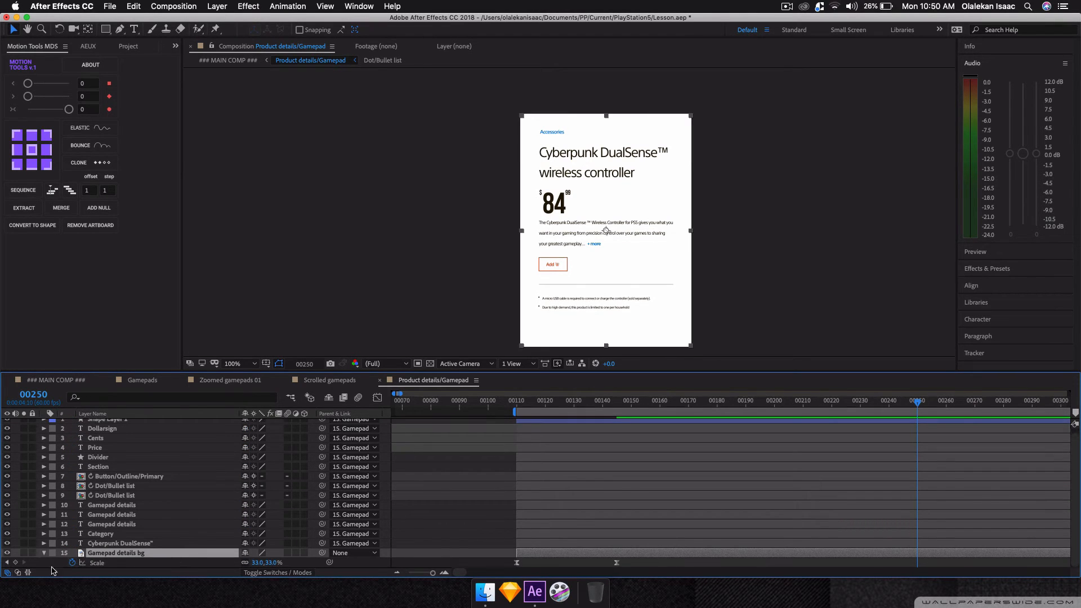
left_click(15, 563)
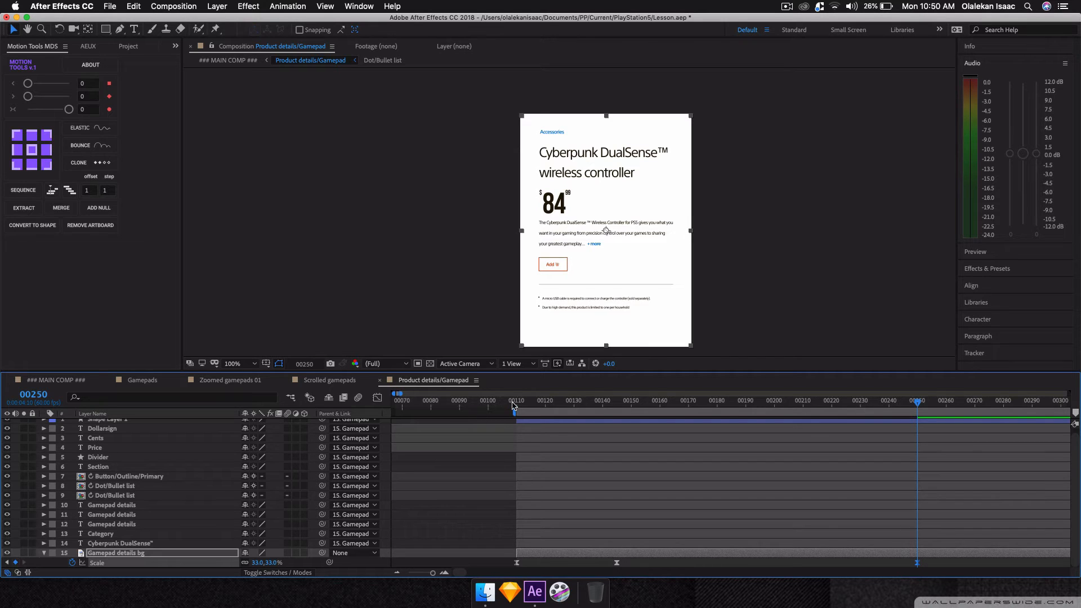
Keyframe the Gamepad details bg Scale at frame 265 and set it to 28% by copying the layer's first Scale keyframe.
left_click(959, 402)
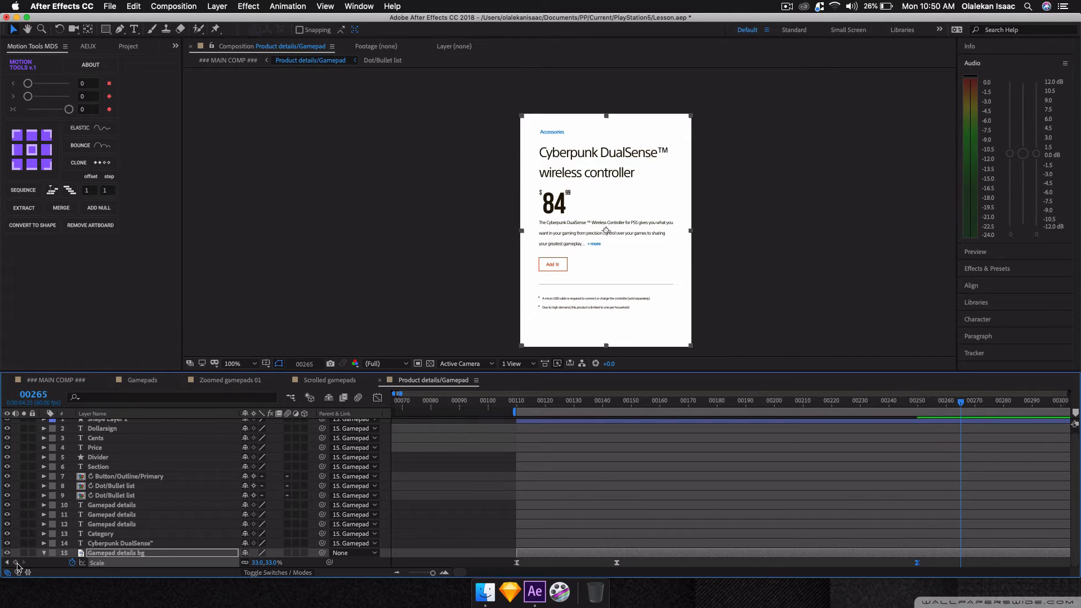
left_click(7, 562)
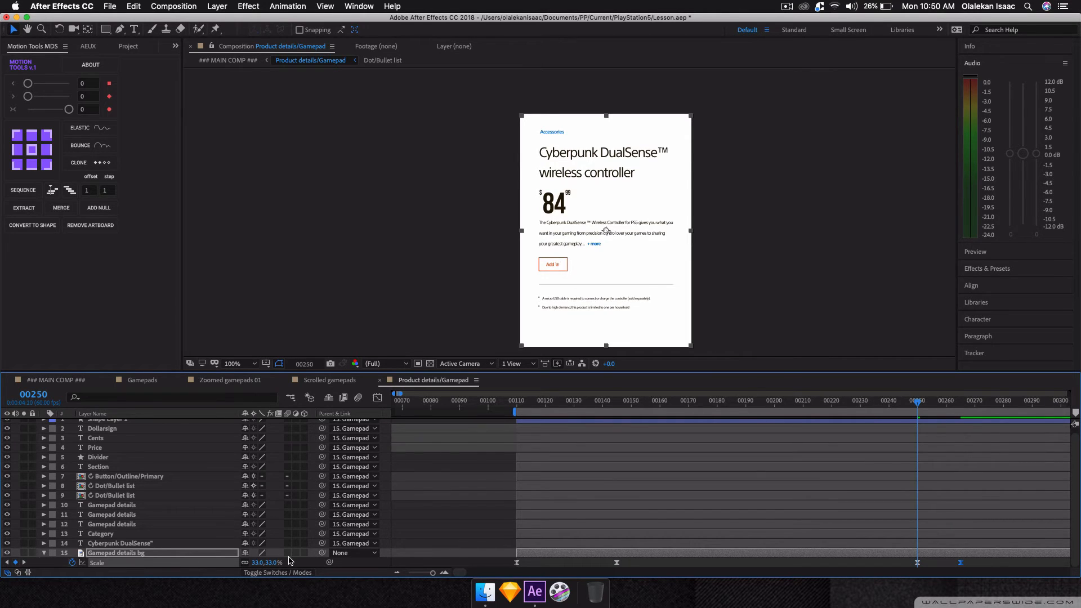
key("k")
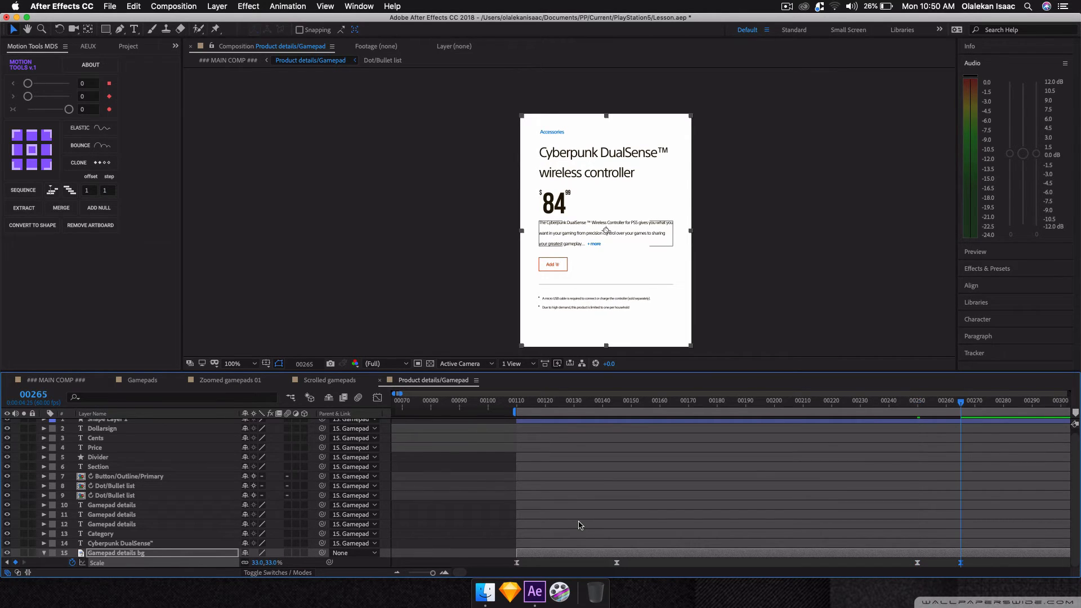
left_click(522, 565)
left_click(517, 563)
key("super+v")
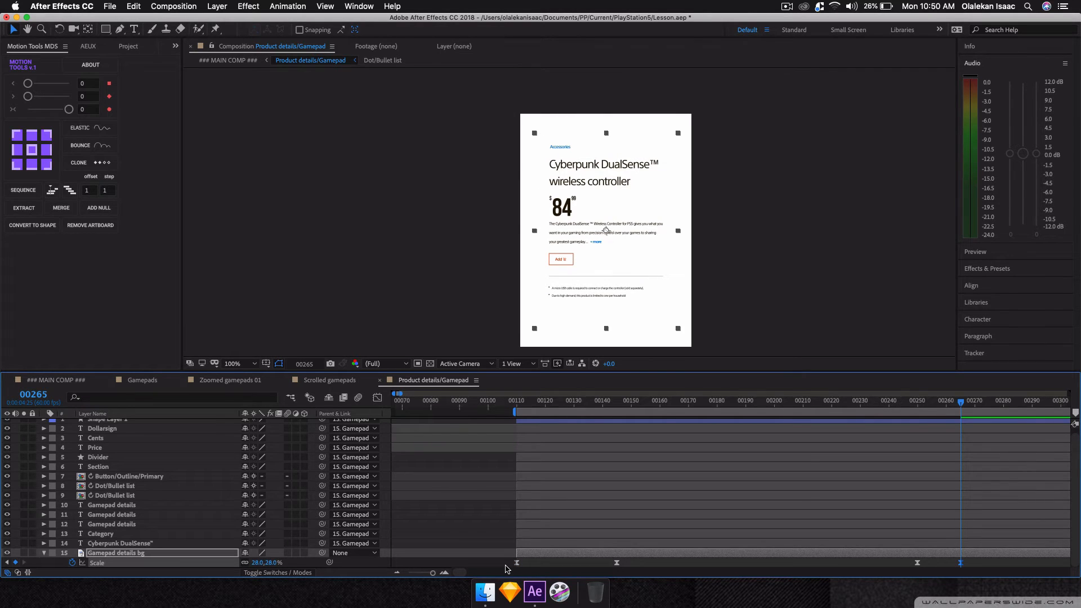
Add 100% Opacity keyframes at frame 250 to all detail layers from Dollarsign to the Cyberpunk DualSense title.
key("j")
left_click(120, 543)
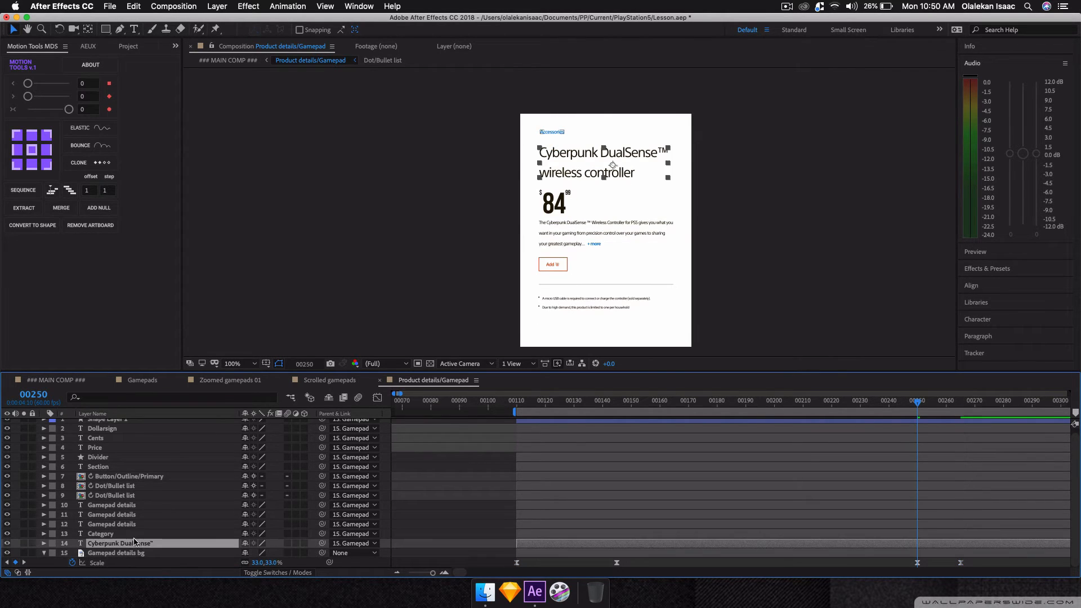
scroll(125, 442, "up", 1)
key("super+a")
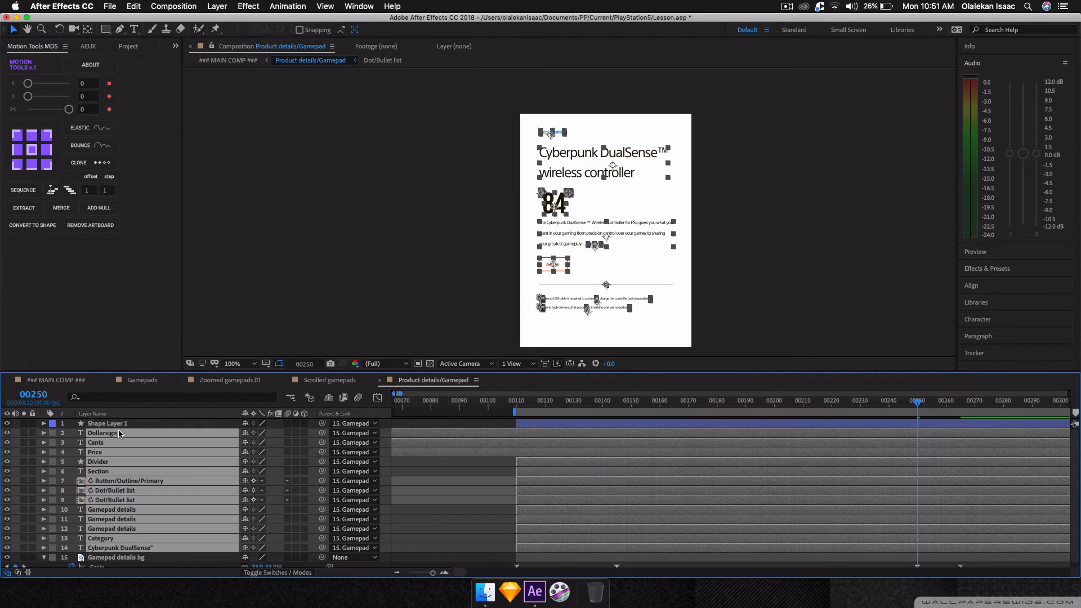
scroll(119, 434, "down", 4)
key("u")
key("u")
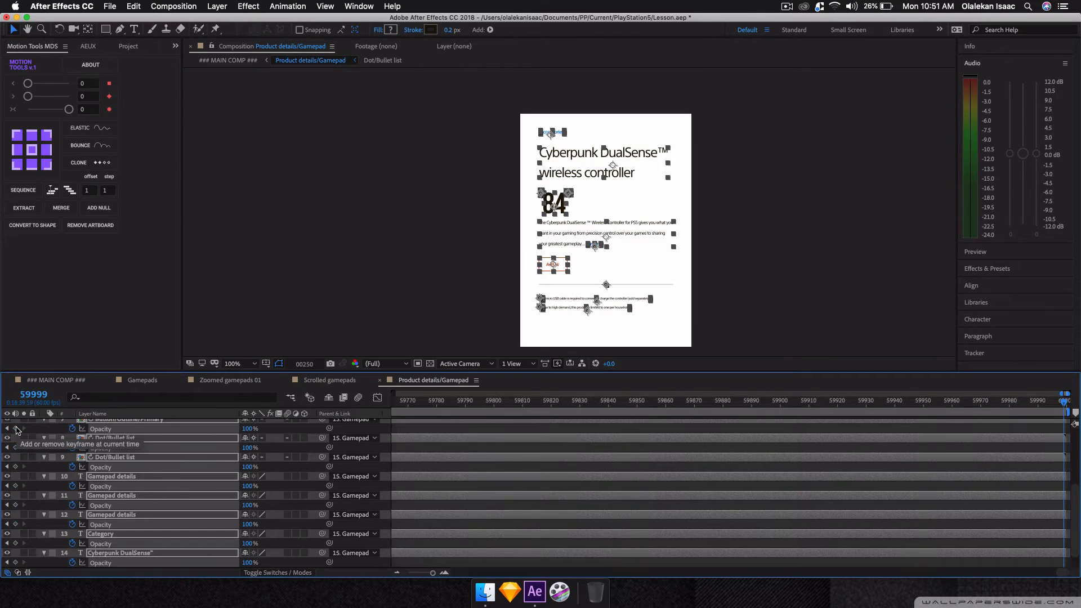
key("End")
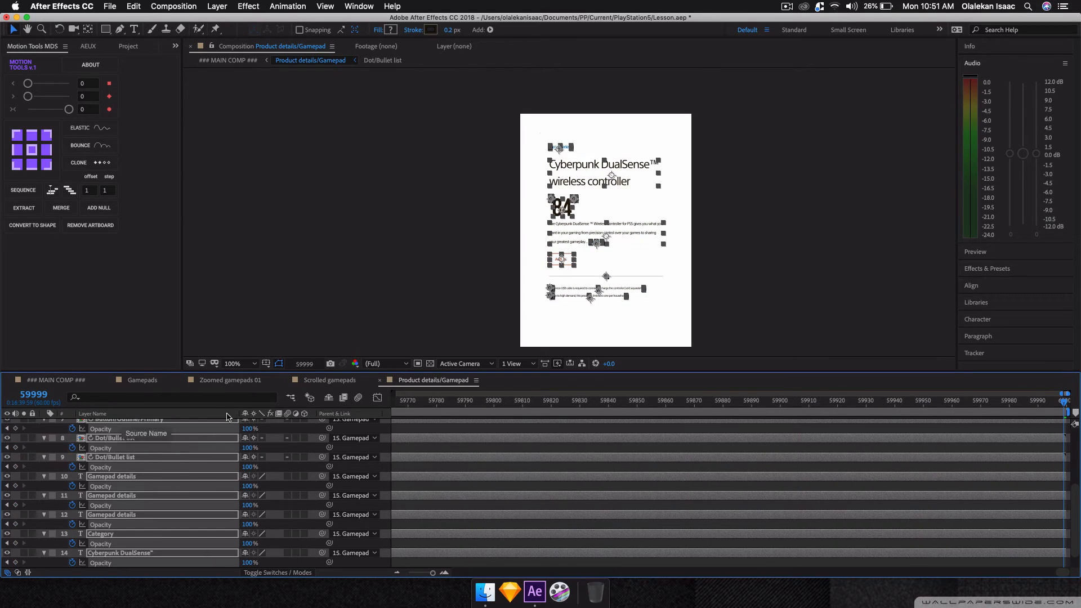
key("j")
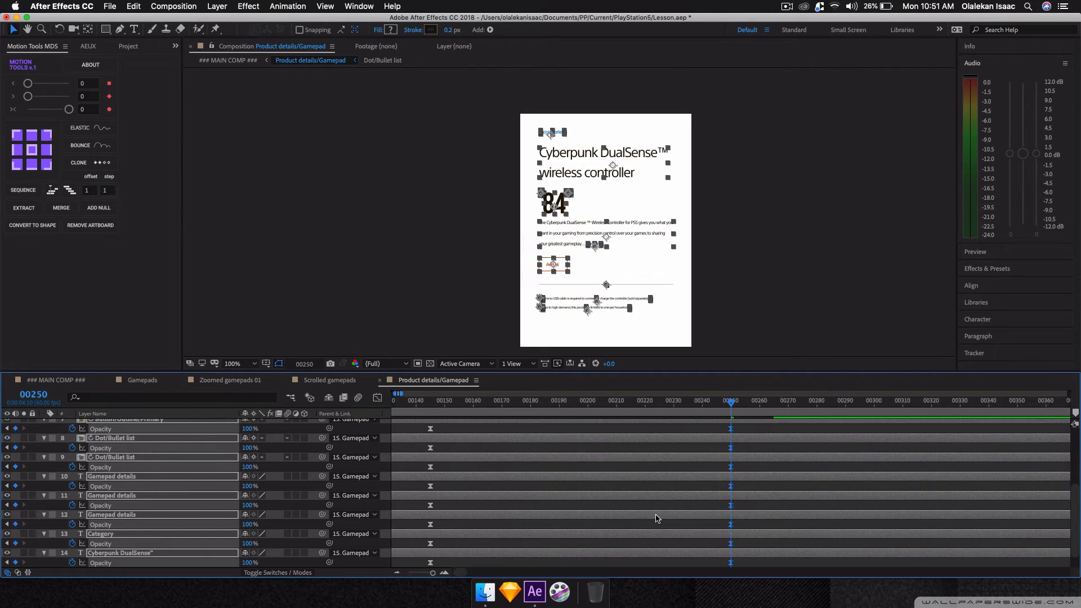
scroll(656, 518, "down", 1)
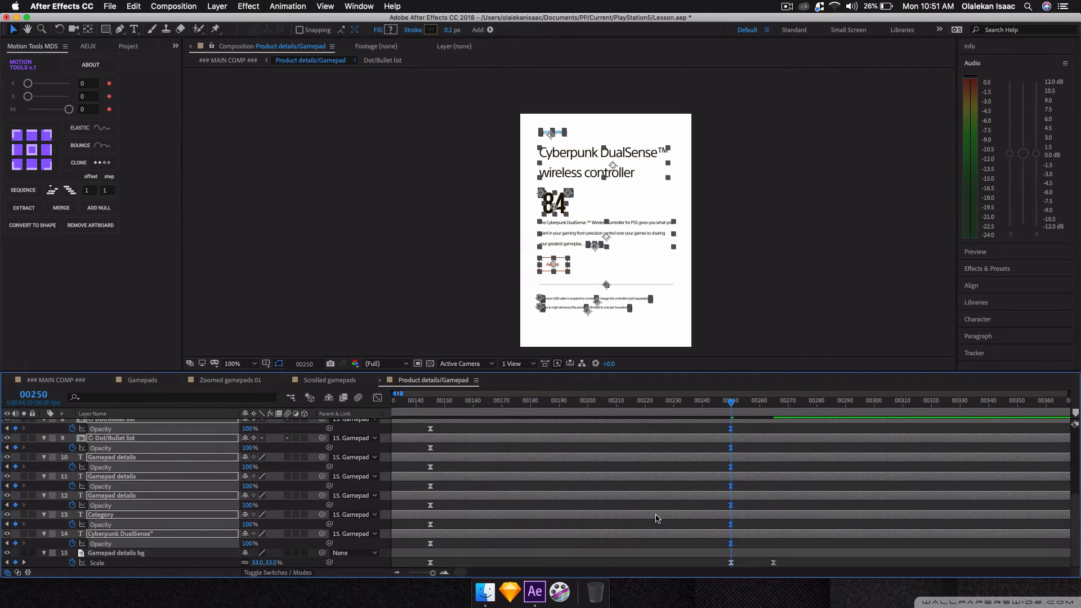
Set the Opacity of the selected detail layers to 0% at frame 265.
key("k")
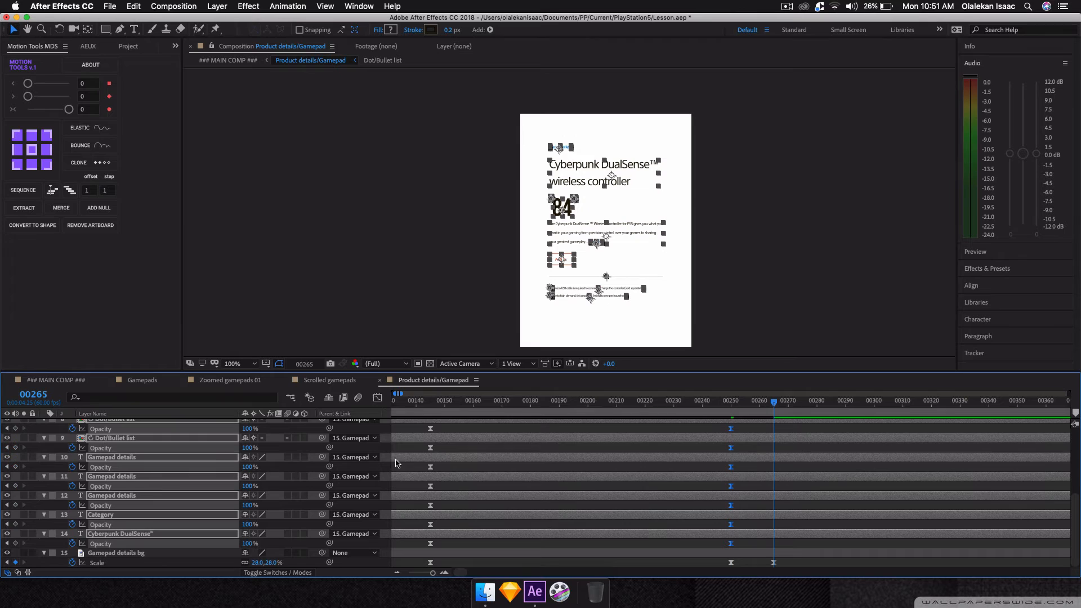
left_click(248, 428)
type("0")
key("Return")
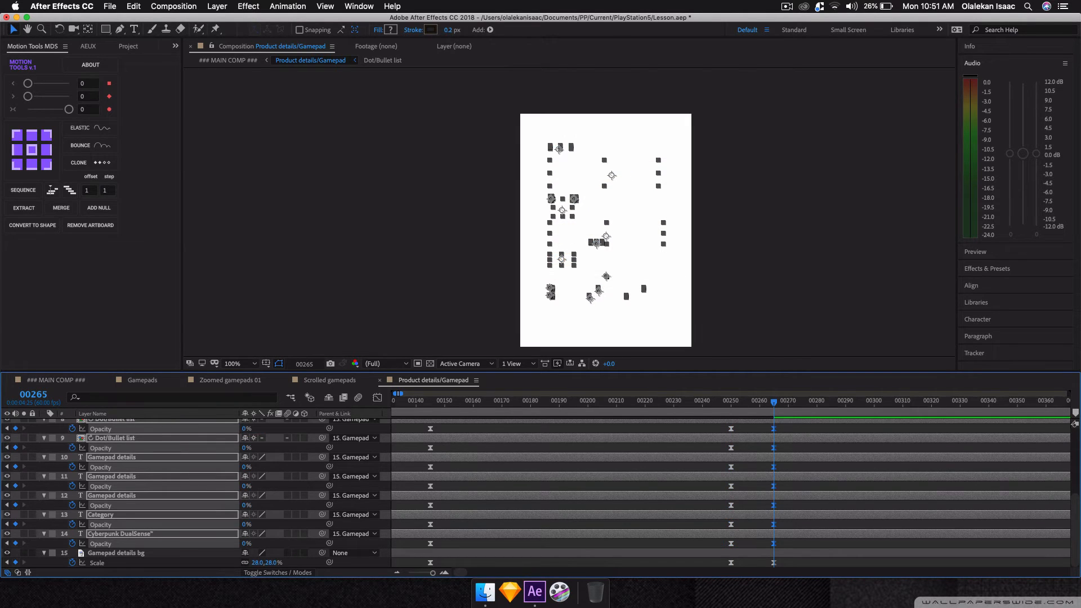
Set the third Motion Tools easing value to 100 for all frame 265 Opacity and Scale keyframes of the card.
key("grave")
left_click_drag(695, 431, 751, 111)
key("grave")
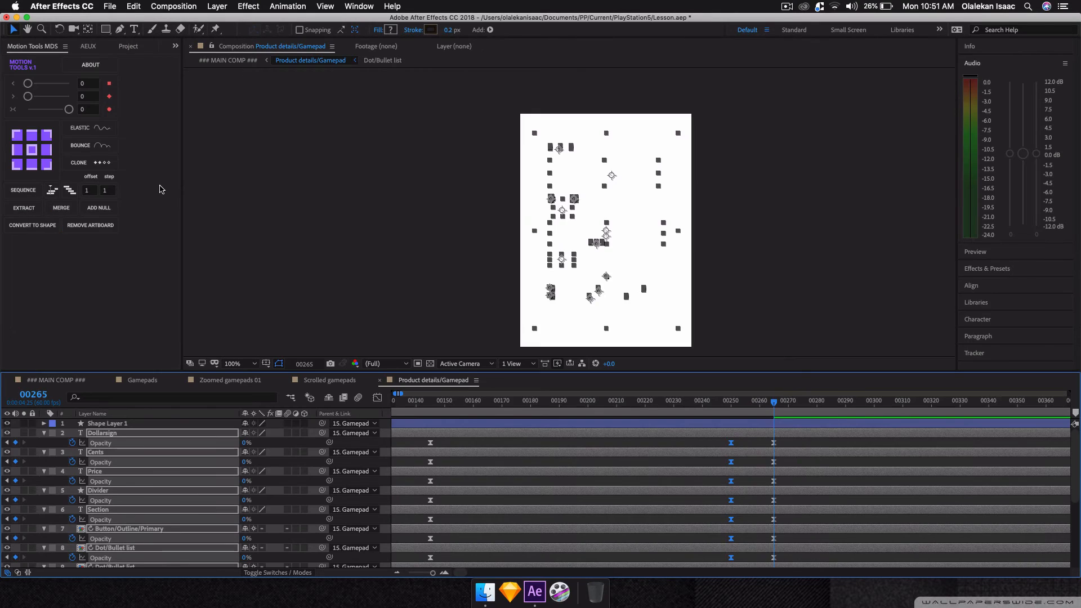
scroll(664, 485, "down", 2)
scroll(735, 458, "up", 2)
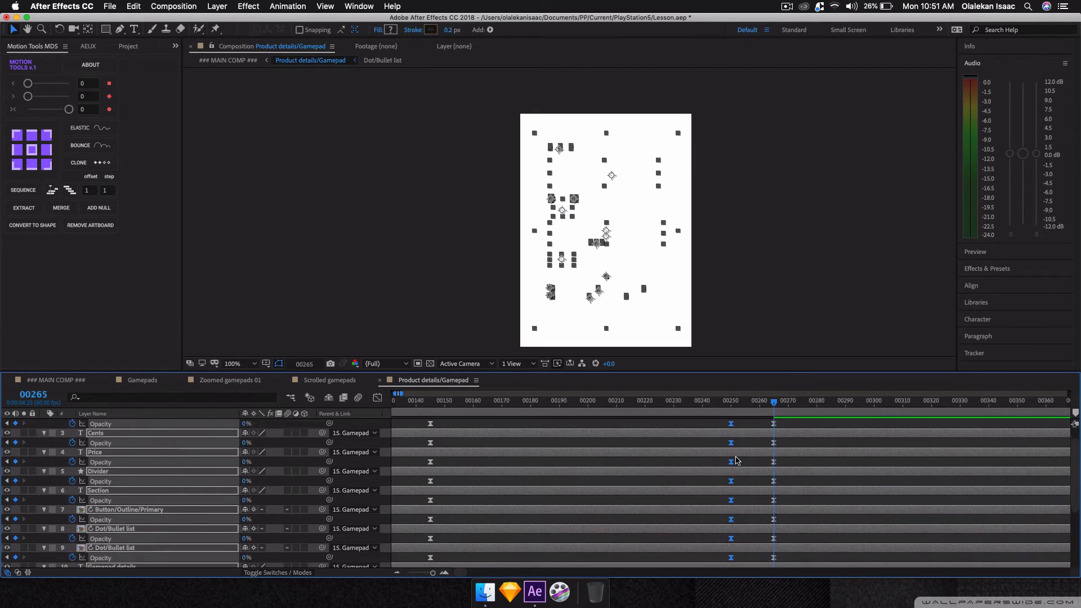
scroll(735, 458, "right", 1)
left_click_drag(738, 443, 777, 600)
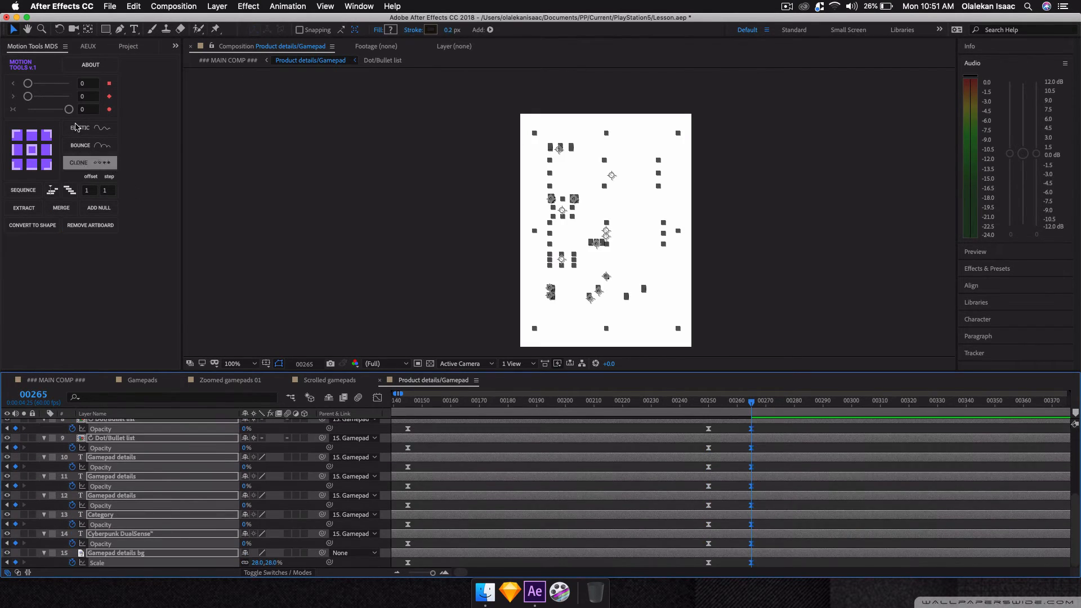
left_click(90, 109)
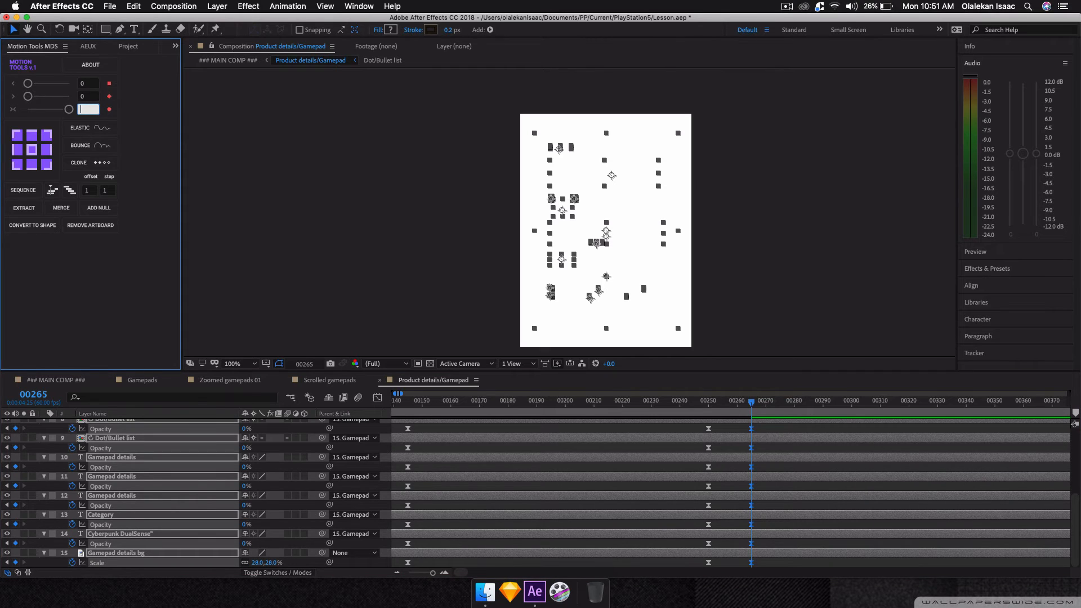
key("Return")
Set the third Motion Tools easing value to 0 for the frame 250 keyframes from the lower detail layers to Gamepad details bg.
left_click(723, 432)
key("j")
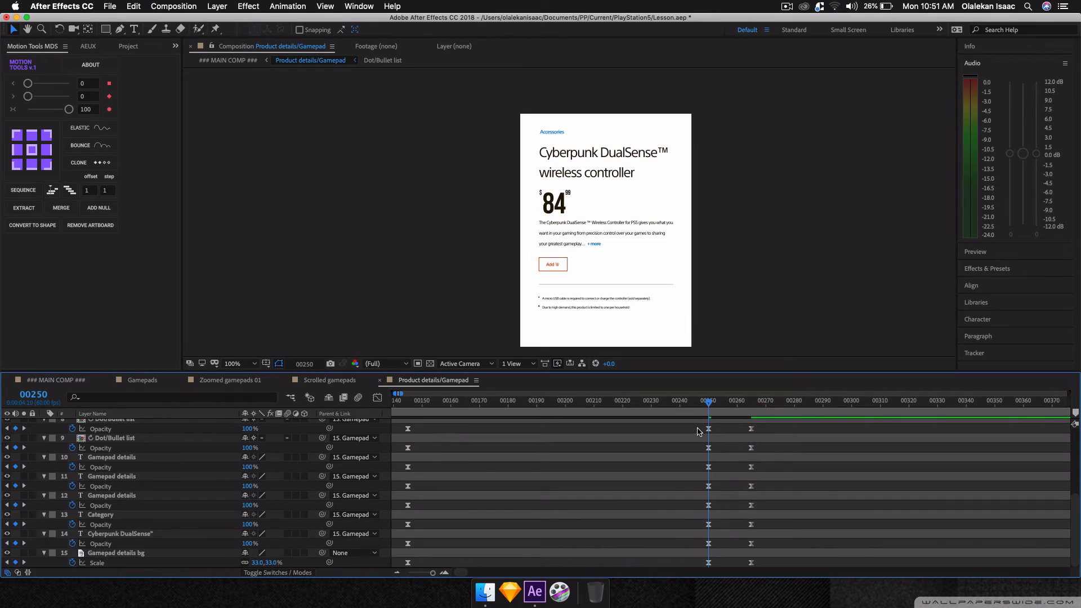
left_click_drag(697, 428, 732, 605)
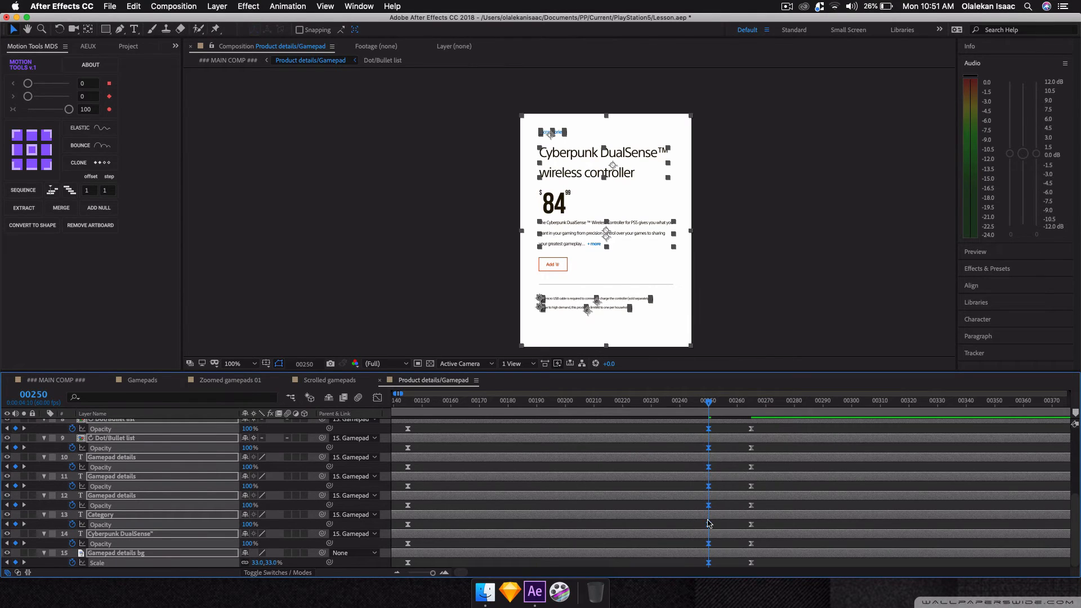
left_click(87, 113)
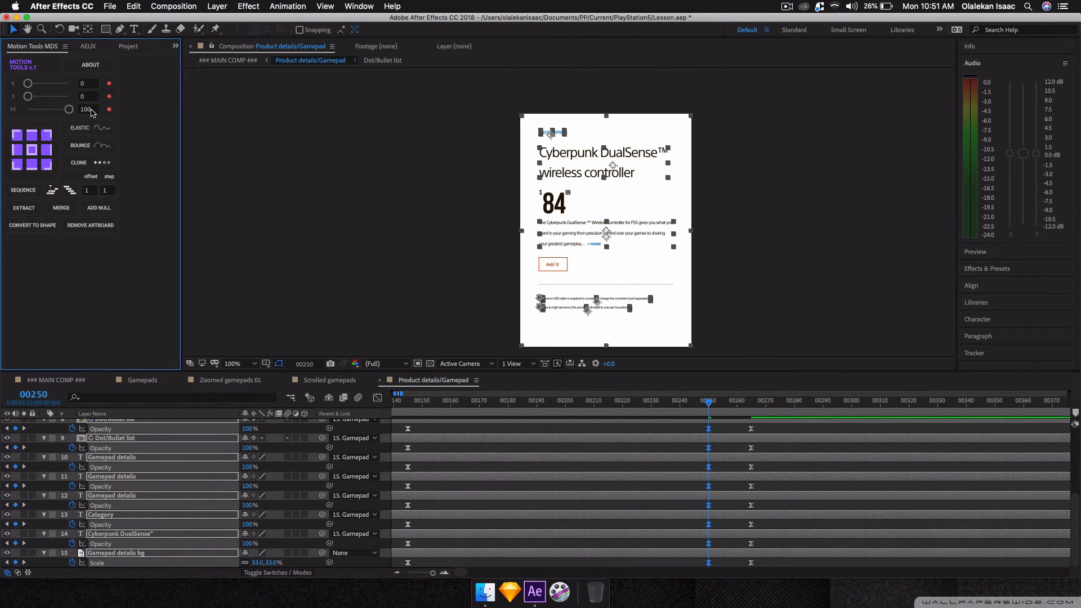
left_click(92, 112)
type("0")
key("Return")
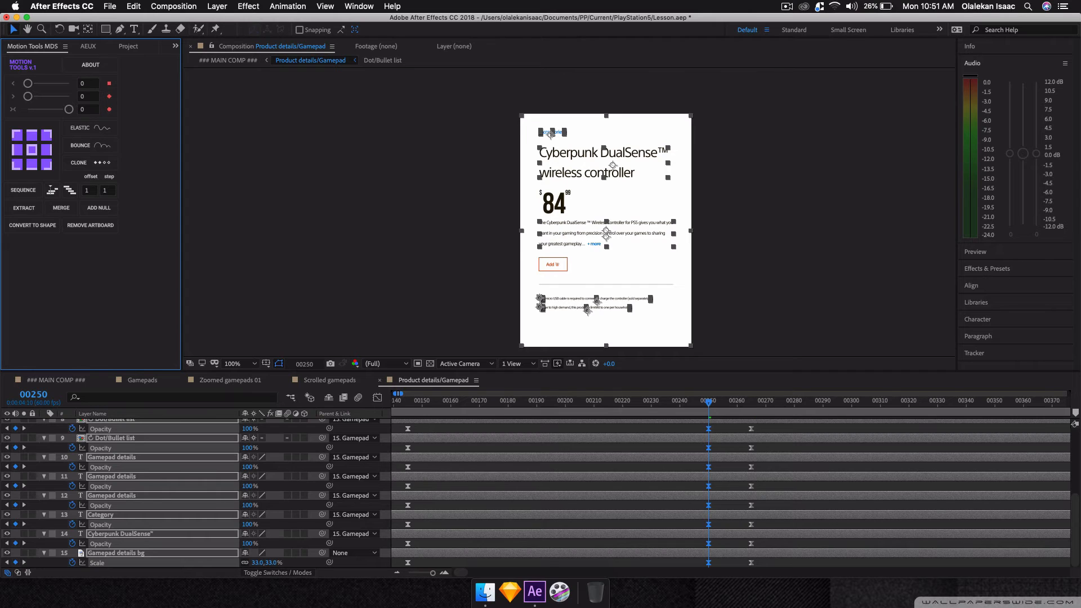
End the work area at frame 281 and preview the card's exit animation.
left_click(797, 402)
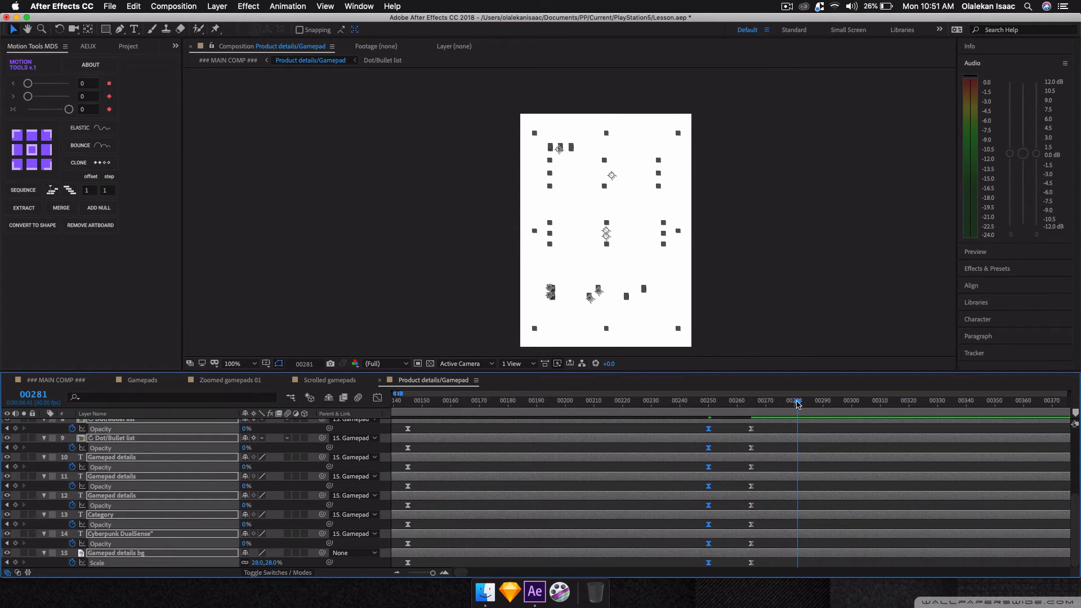
key("space")
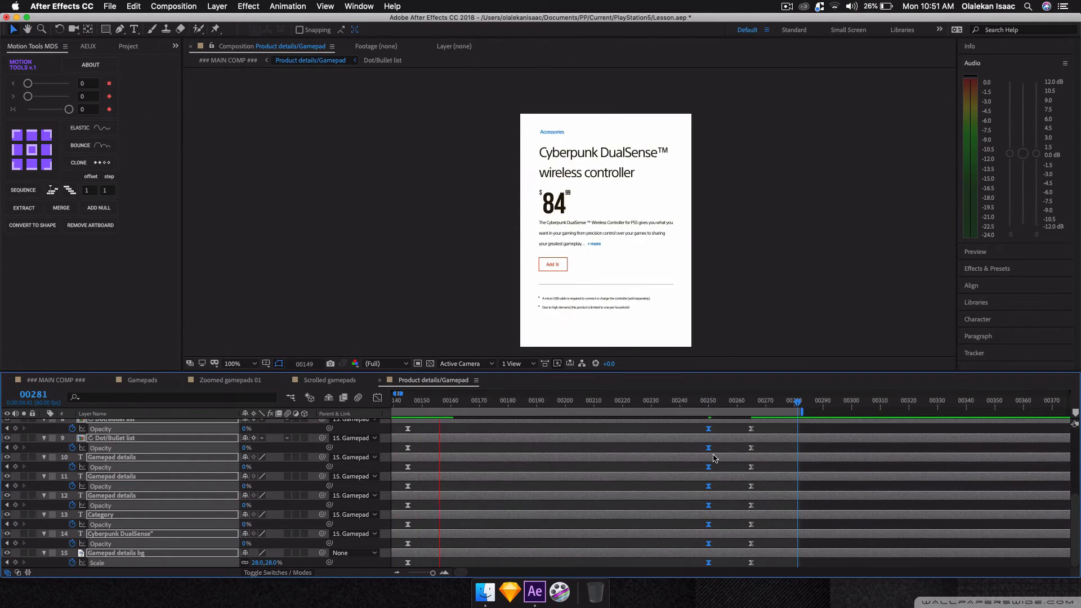
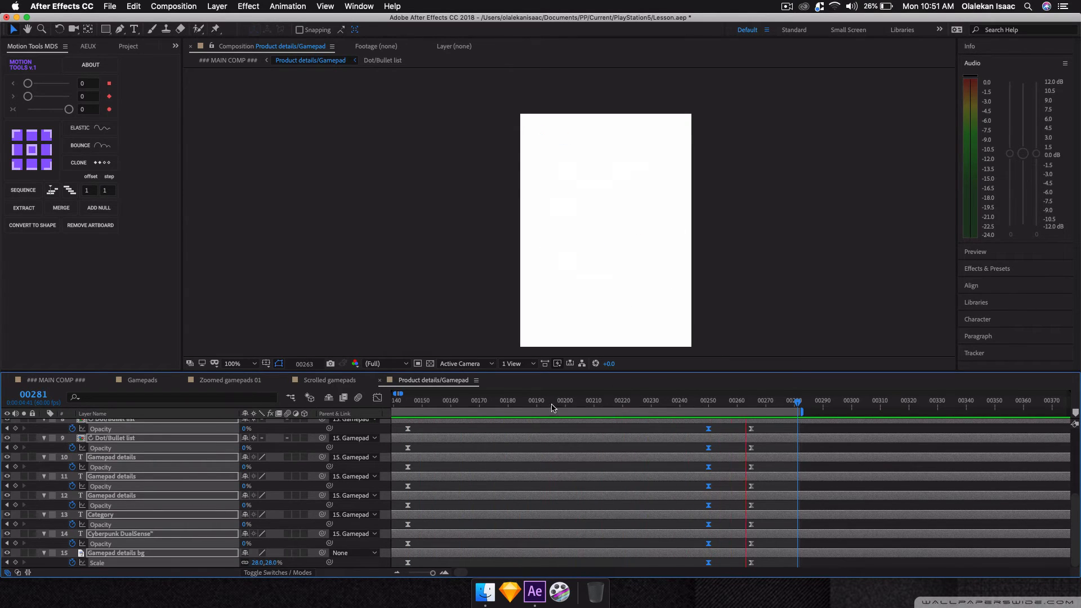
left_click(513, 401)
Move the exit keyframe pairs of all detail layers and Gamepad details bg earlier so that they start at frame 190.
left_click_drag(513, 401, 536, 400)
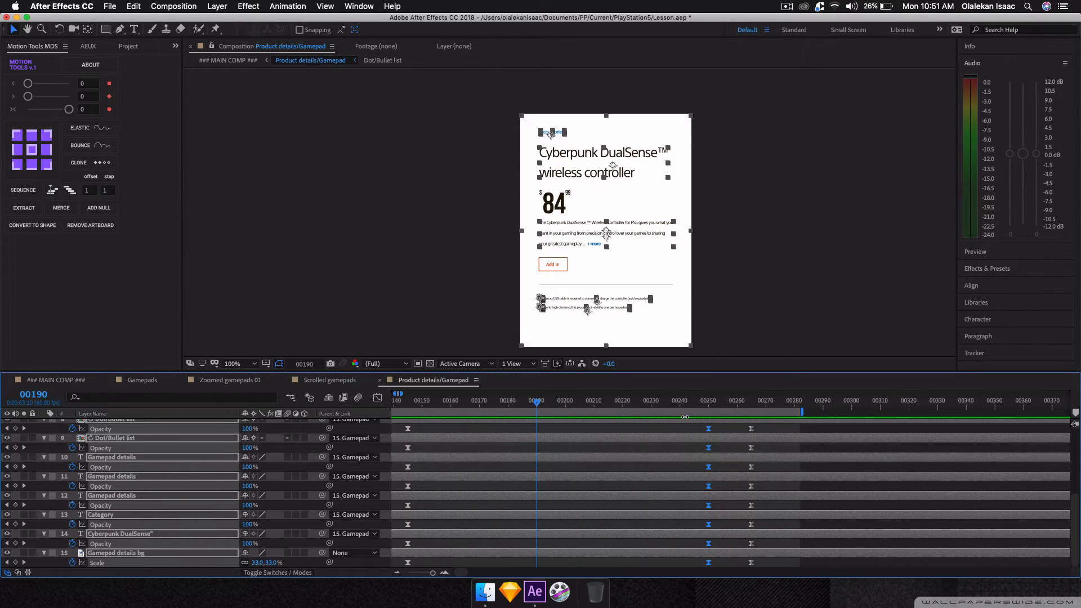
left_click_drag(693, 431, 754, 500)
left_click_drag(708, 562, 537, 556)
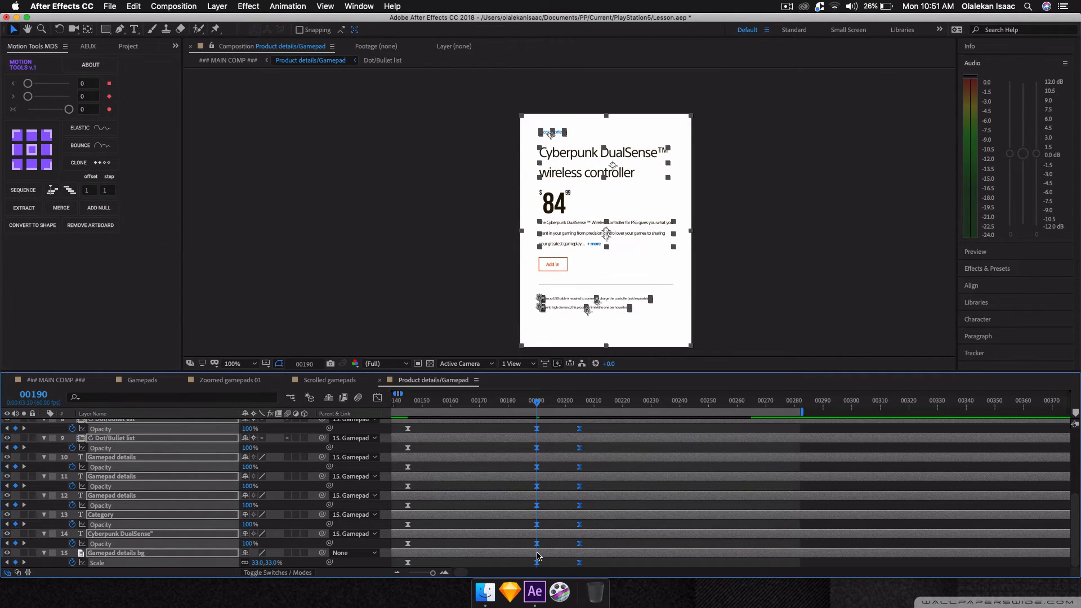
scroll(538, 556, "up", 5)
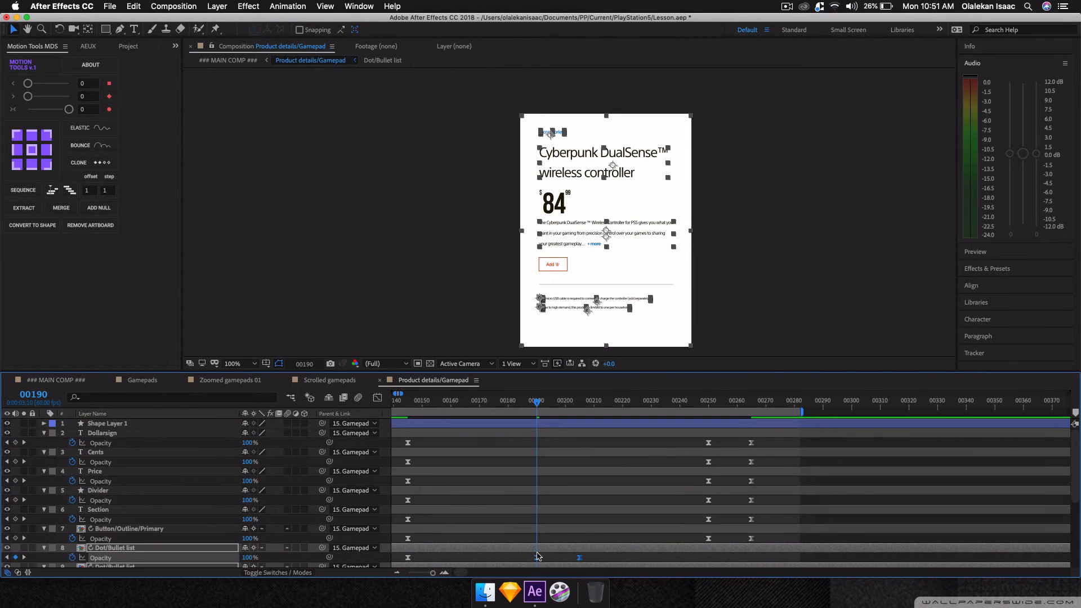
left_click_drag(686, 442, 760, 539)
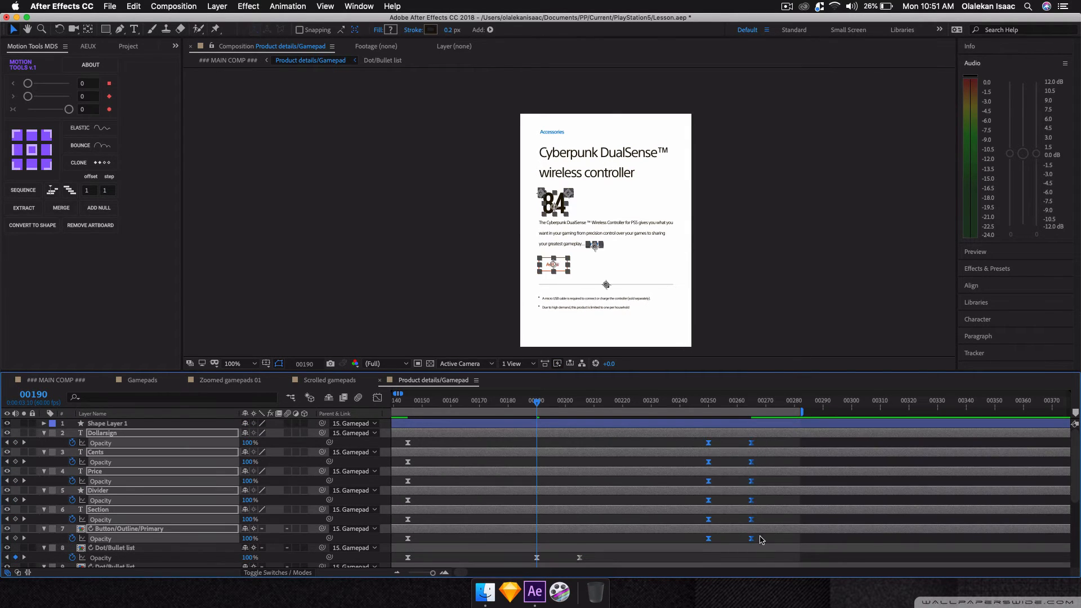
left_click_drag(672, 539, 743, 544)
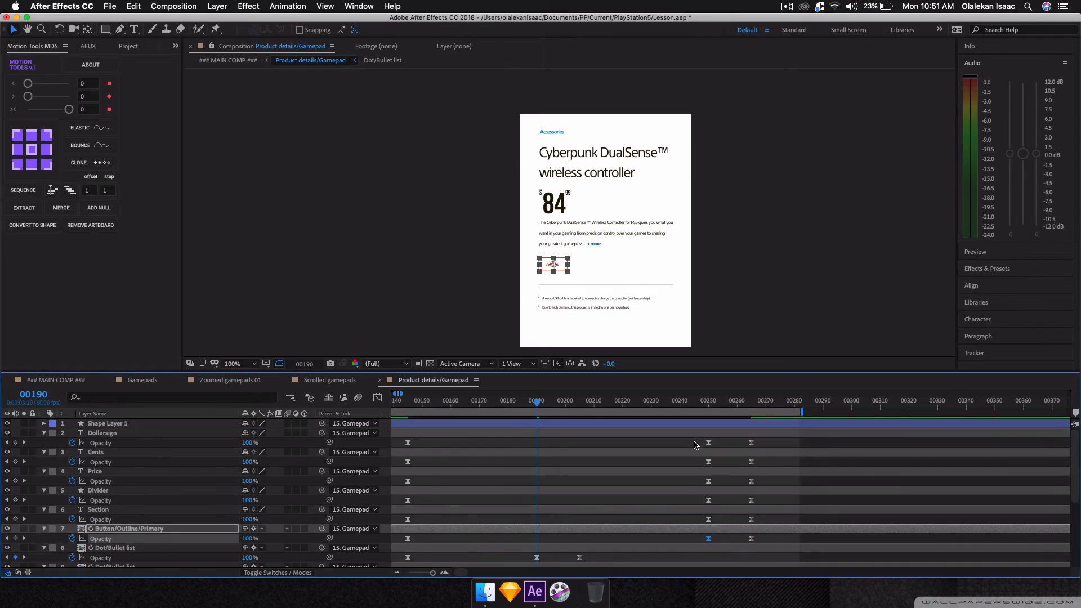
left_click_drag(694, 441, 581, 546)
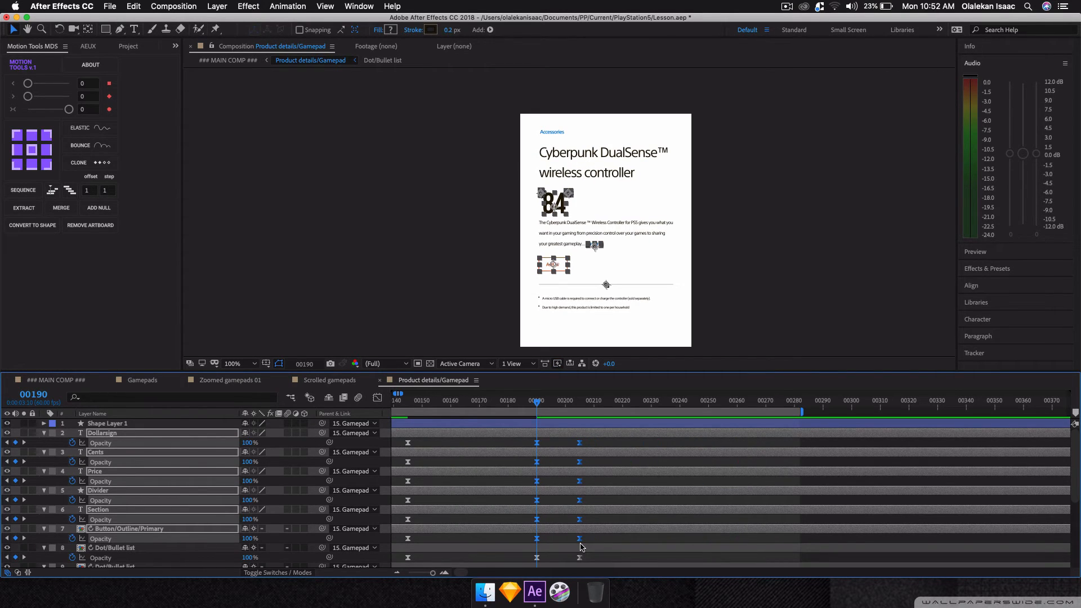
End the work area at frame 225, preview the exit animation and return to the frame 190 keyframes.
left_click_drag(578, 404, 638, 401)
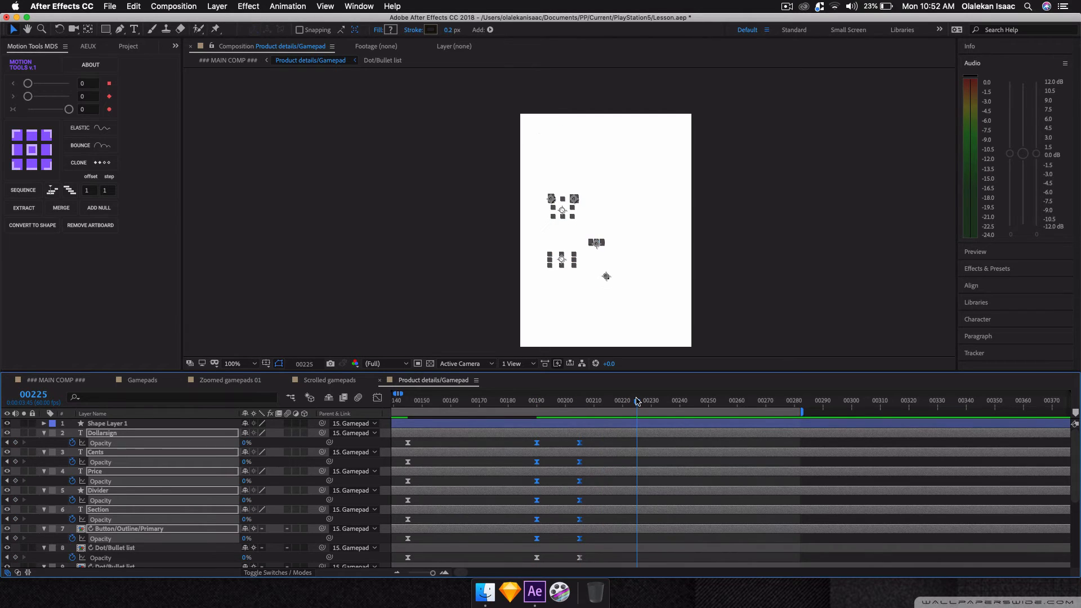
key("n")
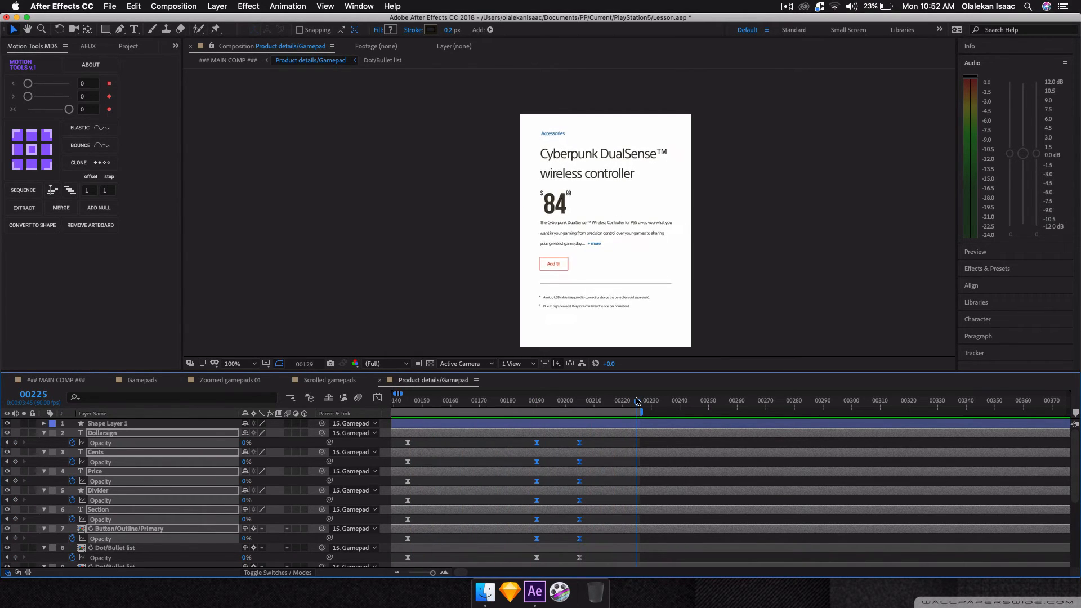
key("space")
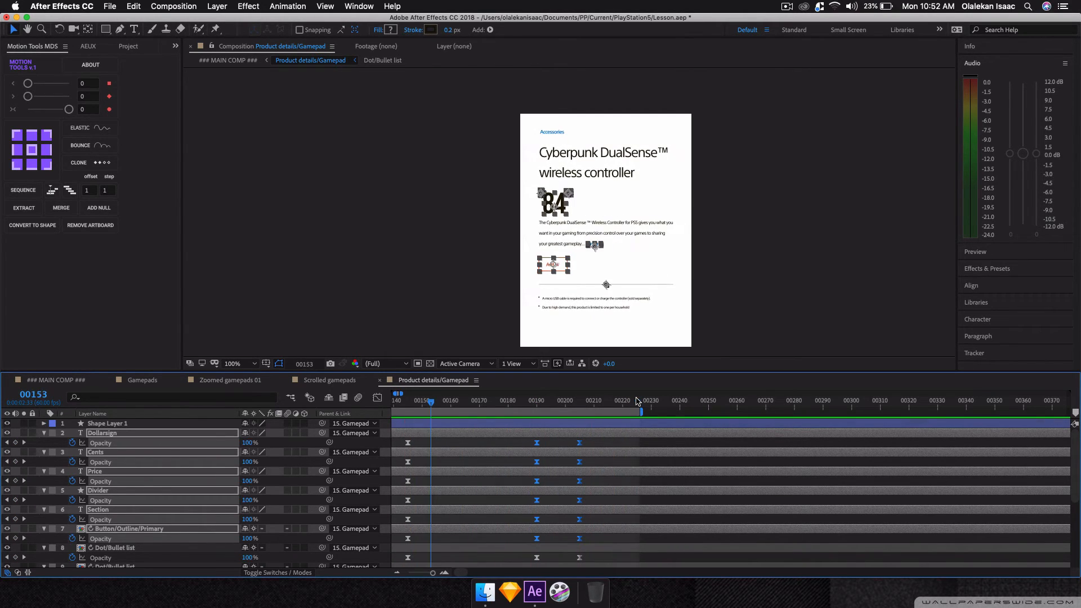
key("k")
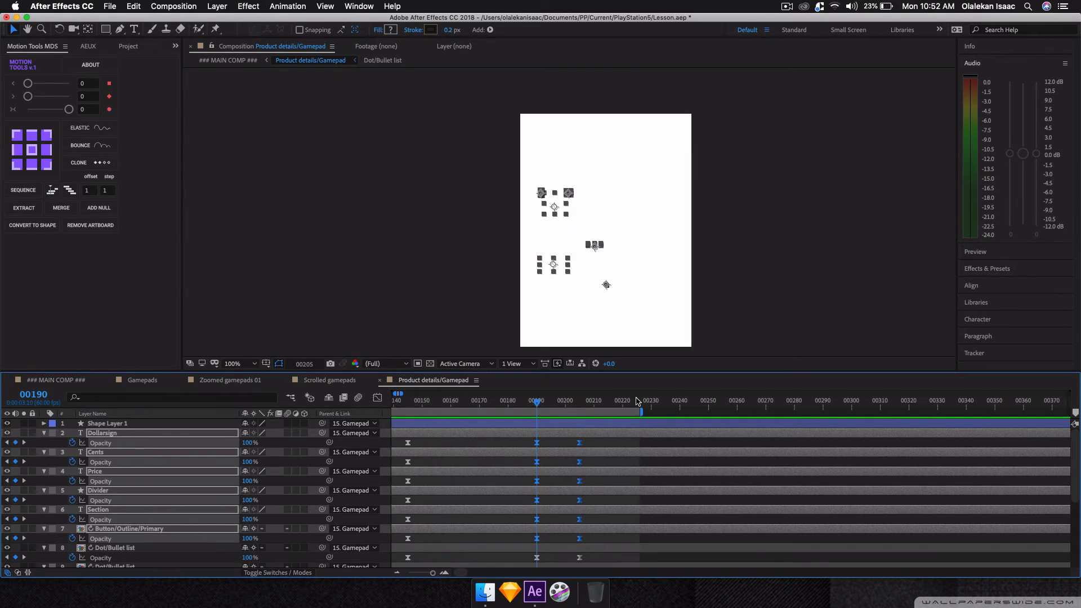
In the main composition, add a Time Remap keyframe to the Product details/Gamepad layer at frame 250.
left_click(169, 379)
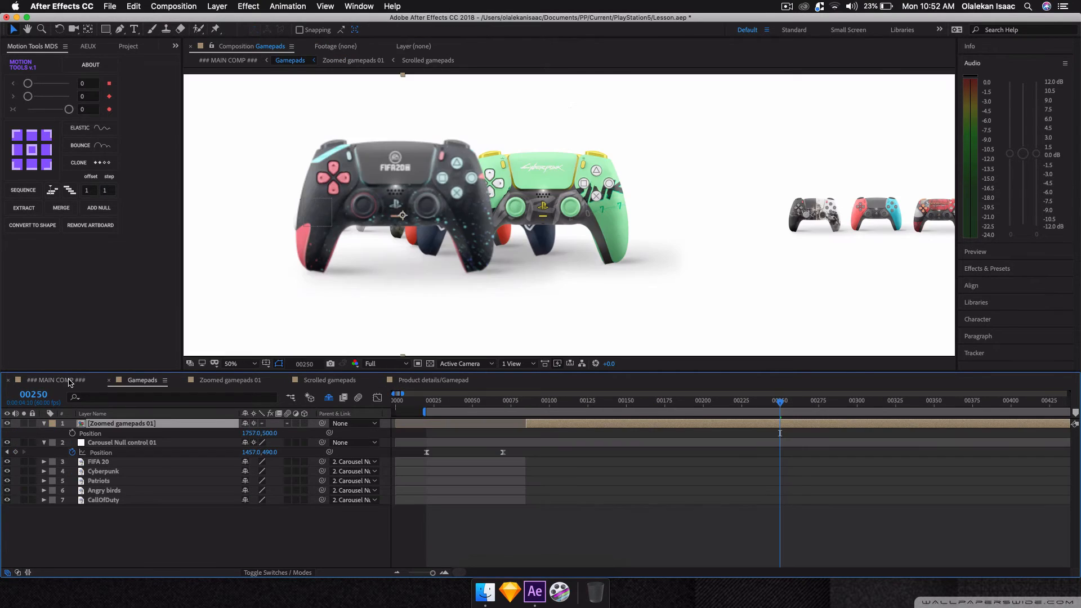
left_click(71, 382)
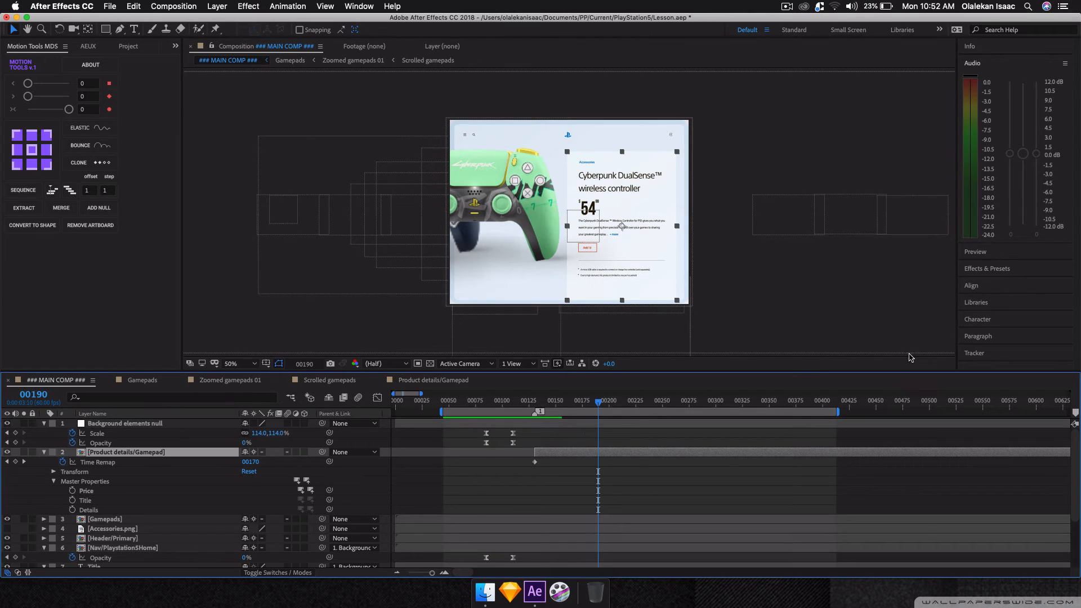
left_click(662, 403)
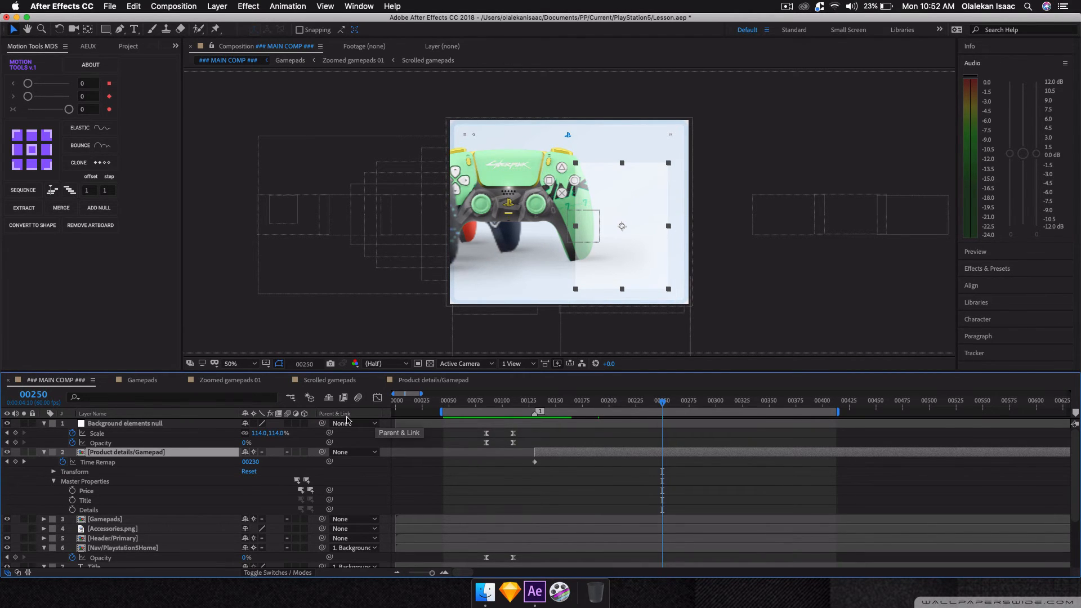
left_click(15, 461)
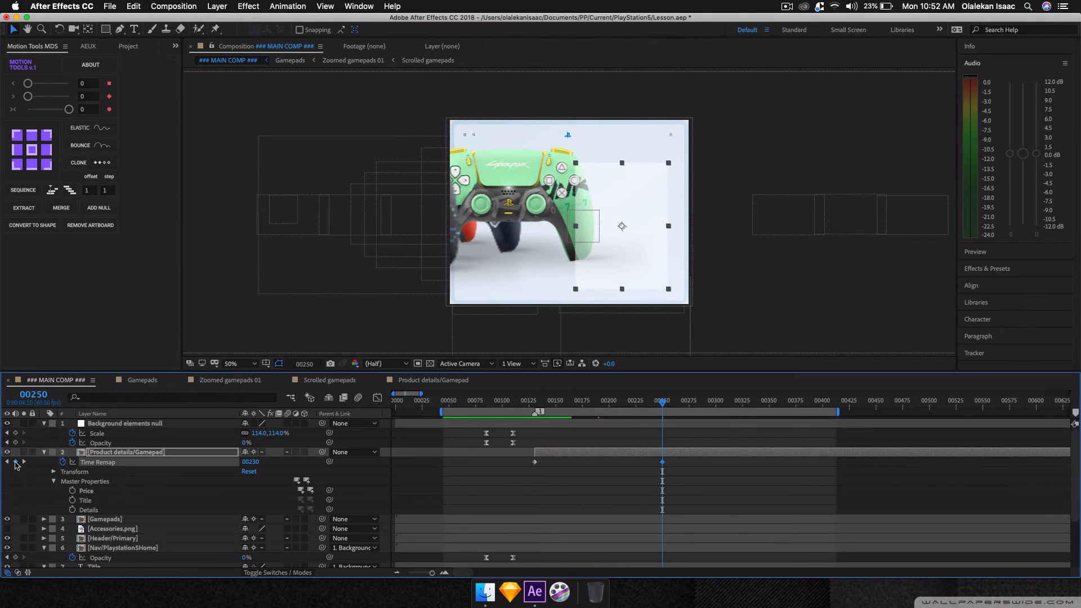
Set the Product details/Gamepad layer's Time Remap keyframe at frame 250 to 190, matching the start of the card's exit.
left_click(141, 380)
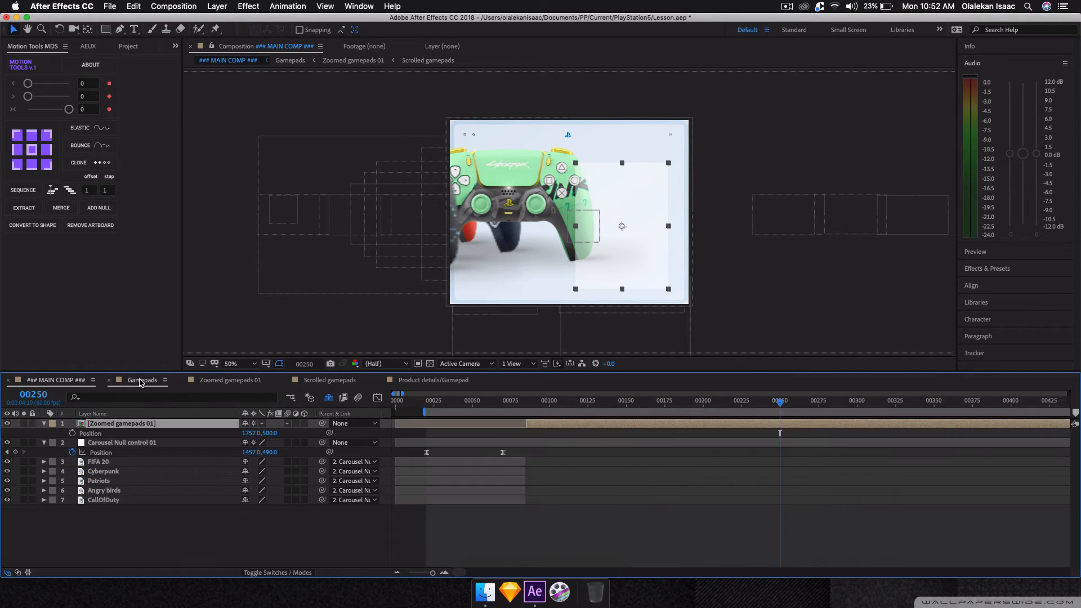
left_click(418, 383)
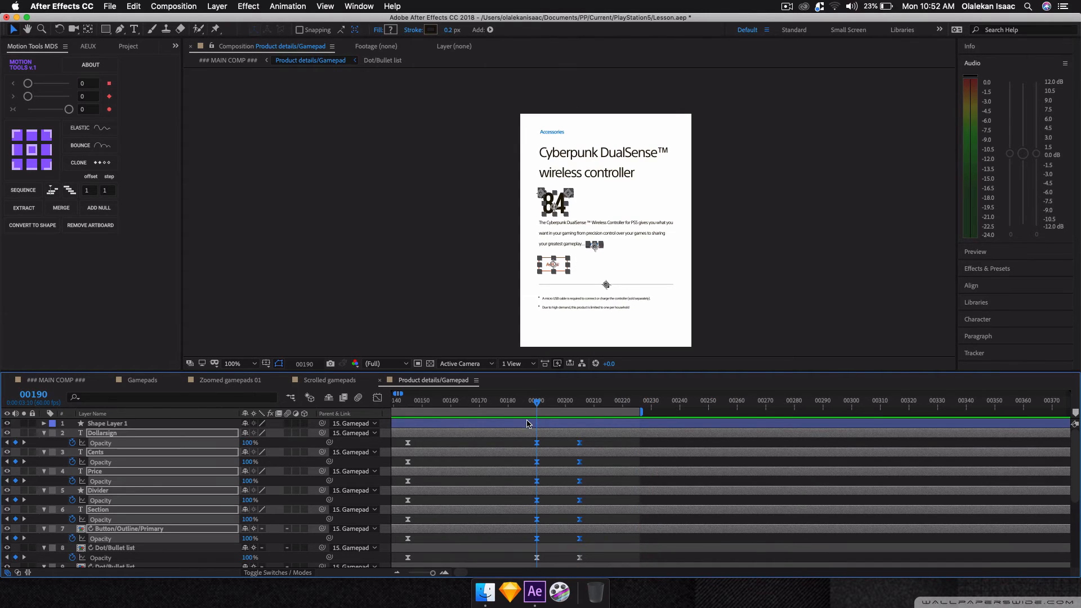
left_click(82, 380)
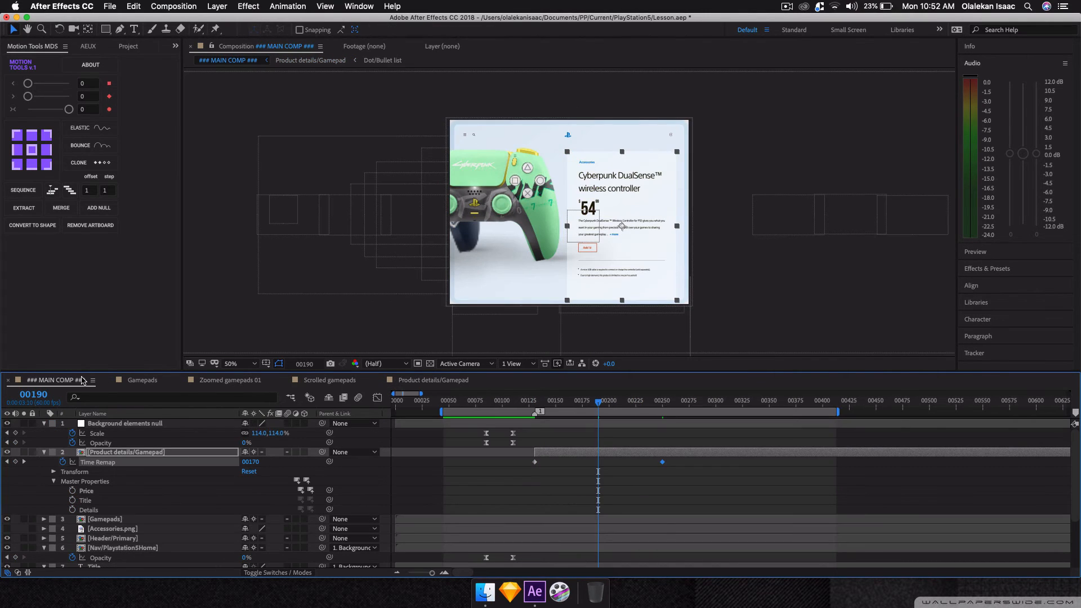
key("k")
left_click(252, 462)
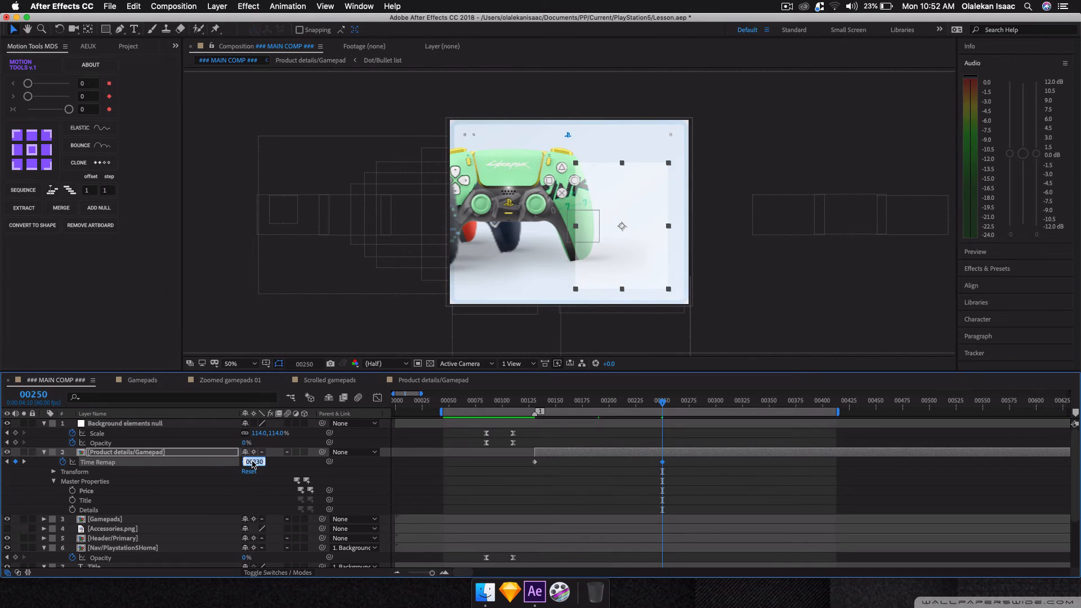
type("190")
key("Return")
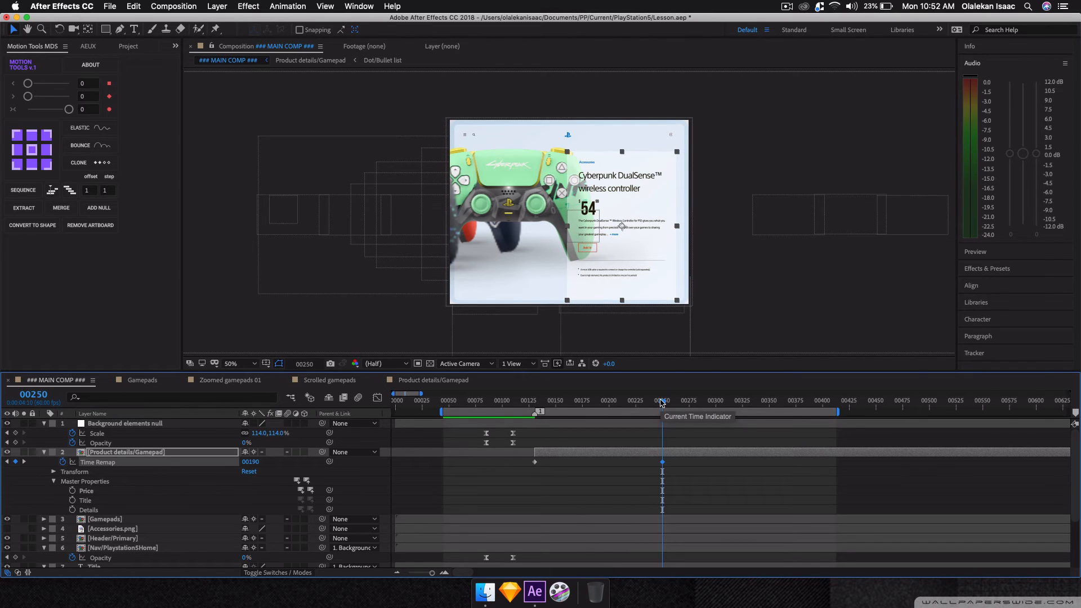
Add a Time Remap keyframe of 205 to the Product details/Gamepad layer at frame 265 and trim the layer's end there.
left_click_drag(662, 401, 677, 403)
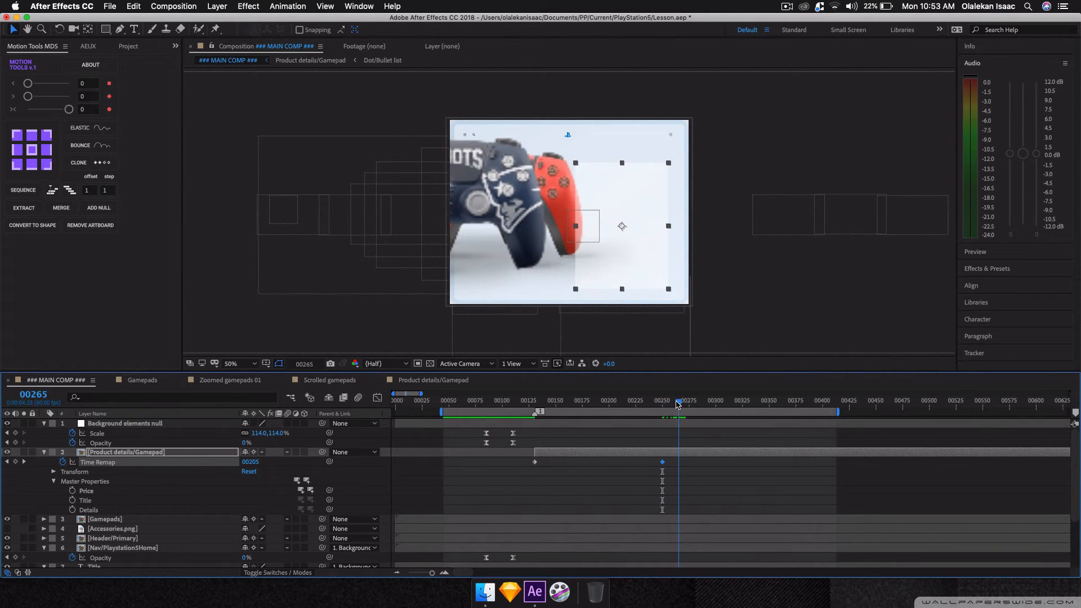
double_click(546, 453)
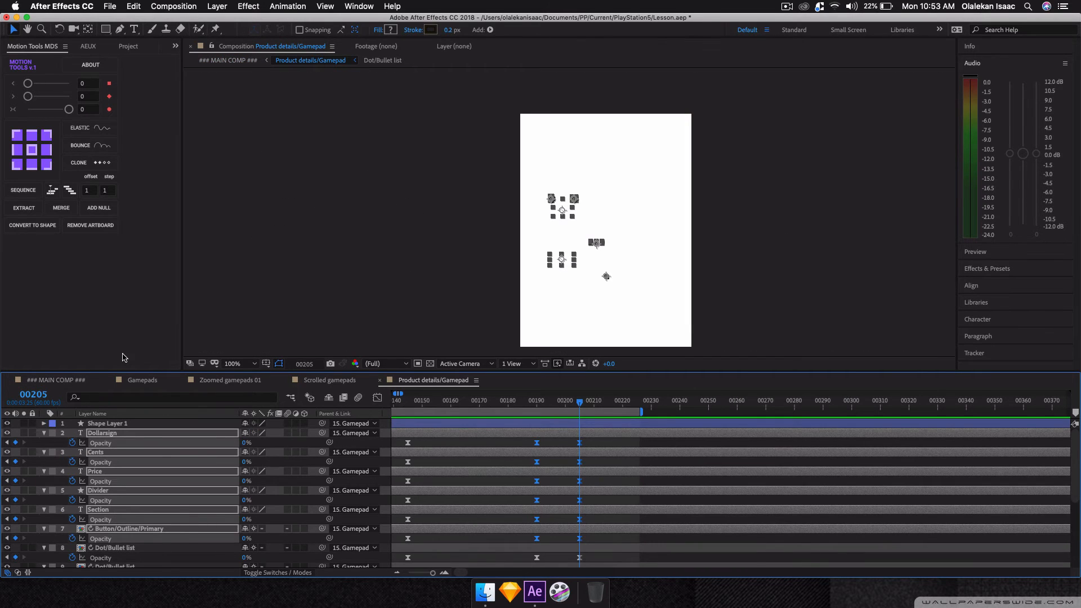
left_click(55, 382)
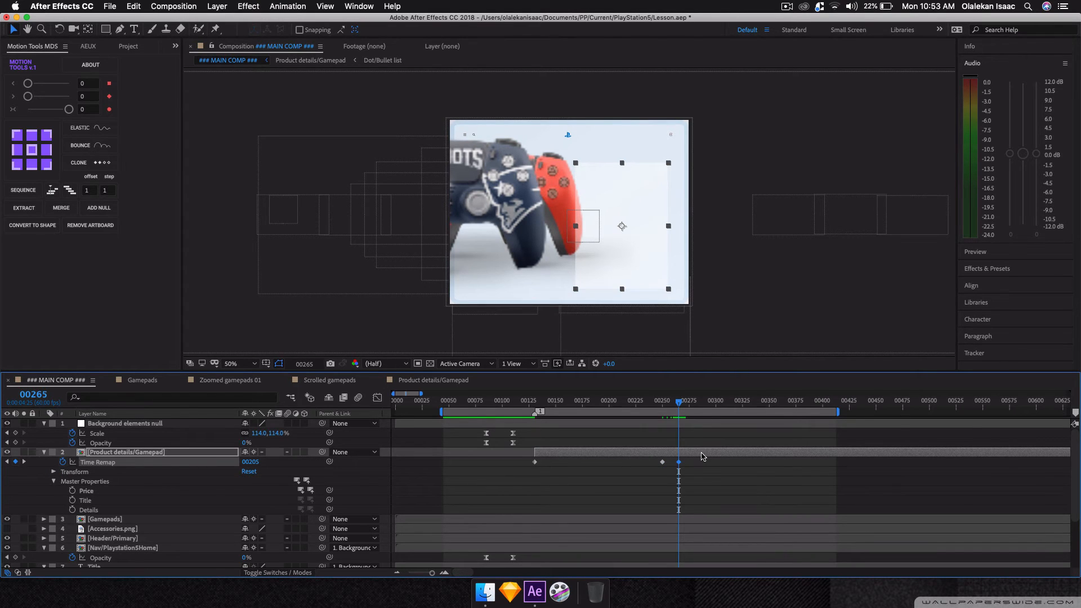
key("alt+bracketright")
In the Product details/Gamepad composition, copy the Cyberpunk DualSense title's Opacity keyframes at frames 190 and 205 onto the Gamepad details bg layer.
left_click_drag(417, 384, 152, 380)
scroll(177, 500, "down", 5)
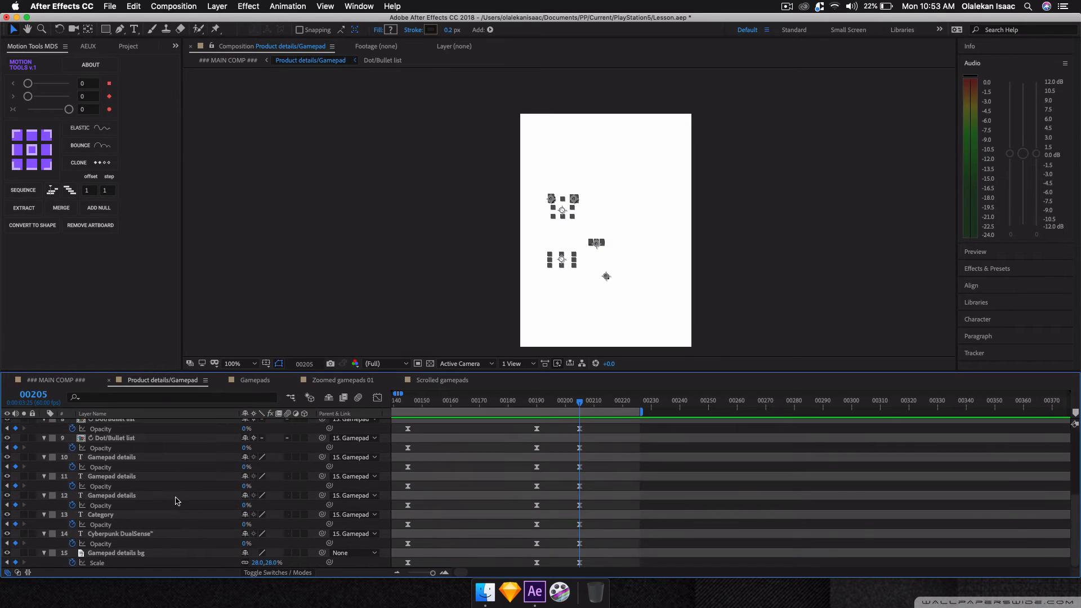
left_click(156, 554)
key("t")
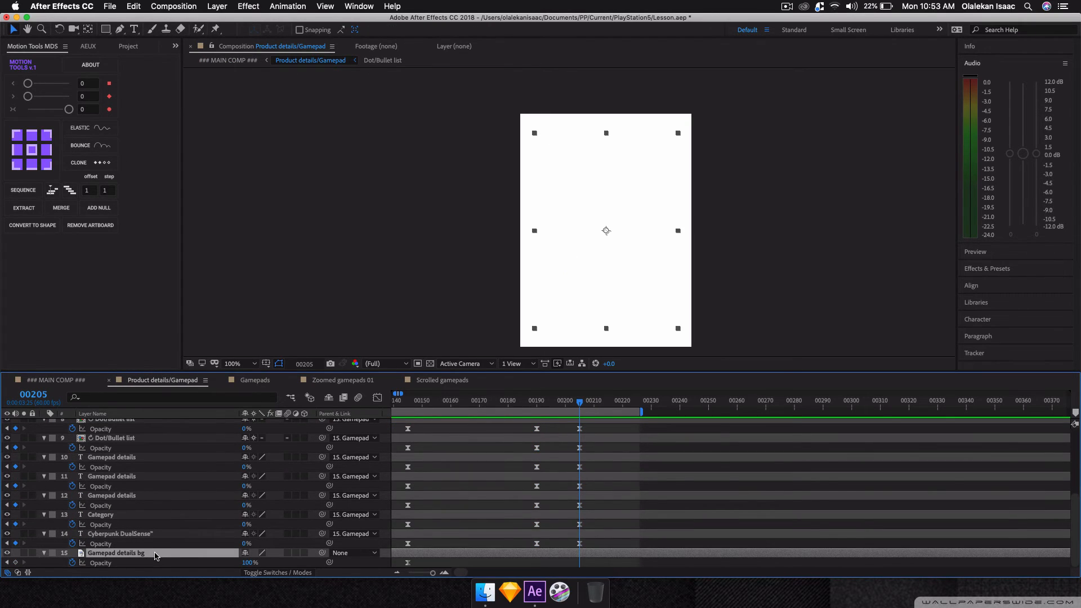
left_click(149, 542)
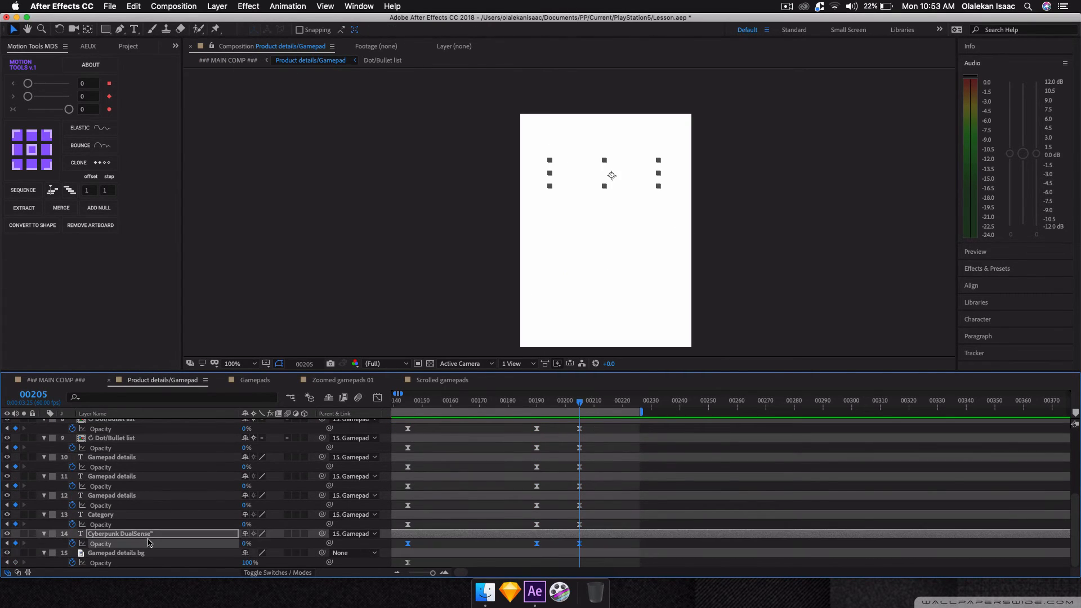
key("j")
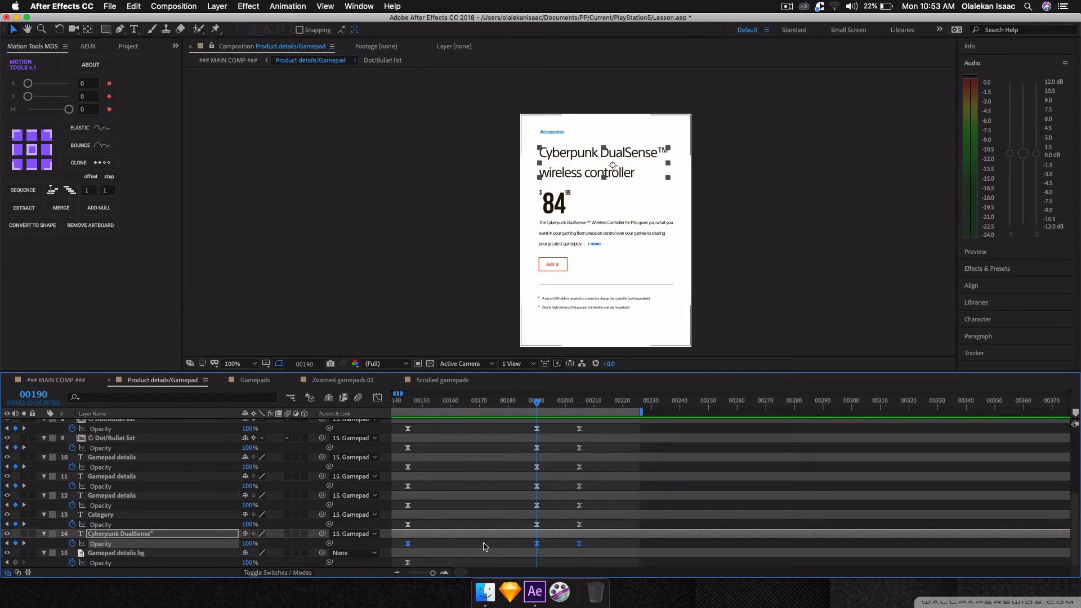
left_click_drag(518, 545, 588, 547)
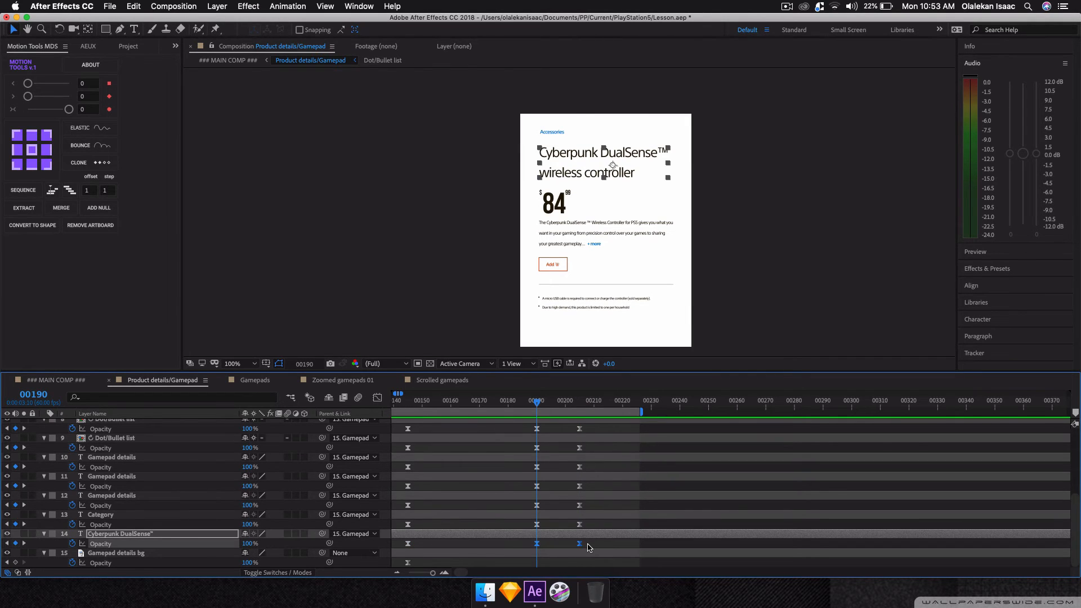
left_click(188, 563)
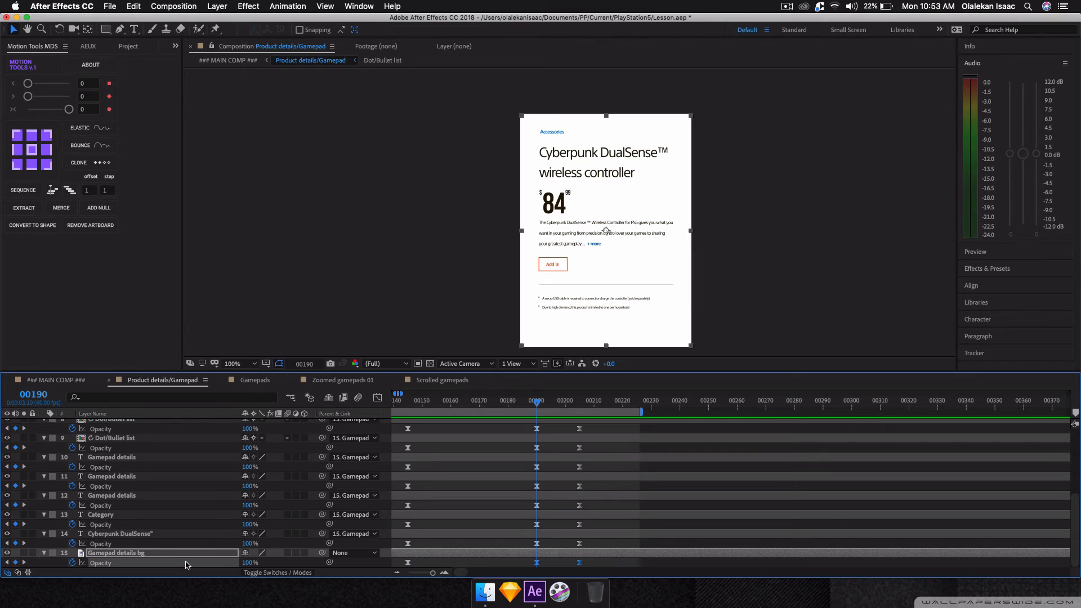
Return to the main composition and preview the product card's exit against the scrolling gamepads.
left_click(55, 380)
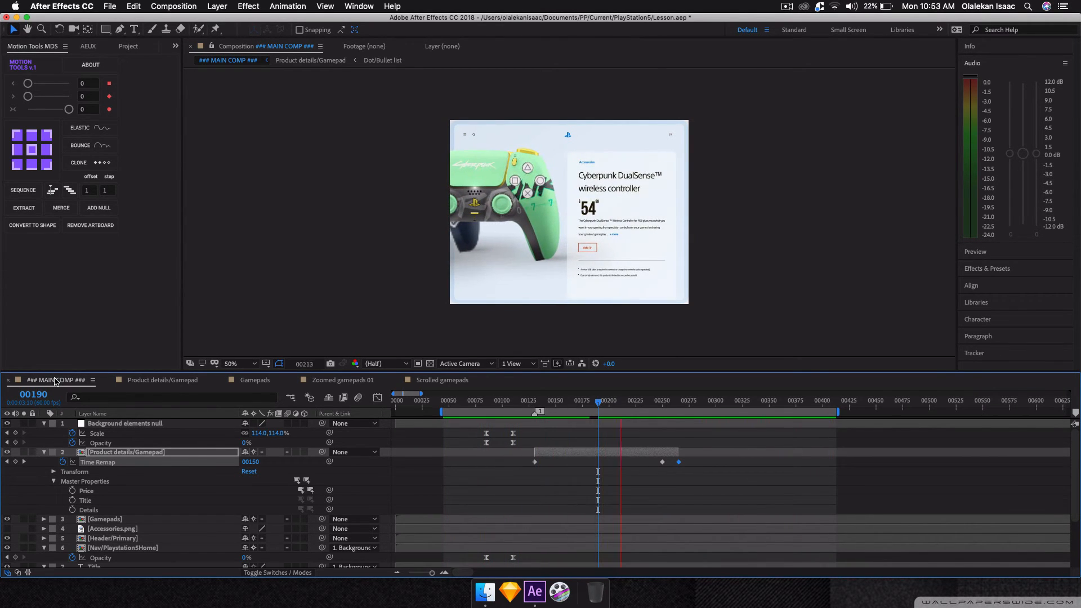
key("space")
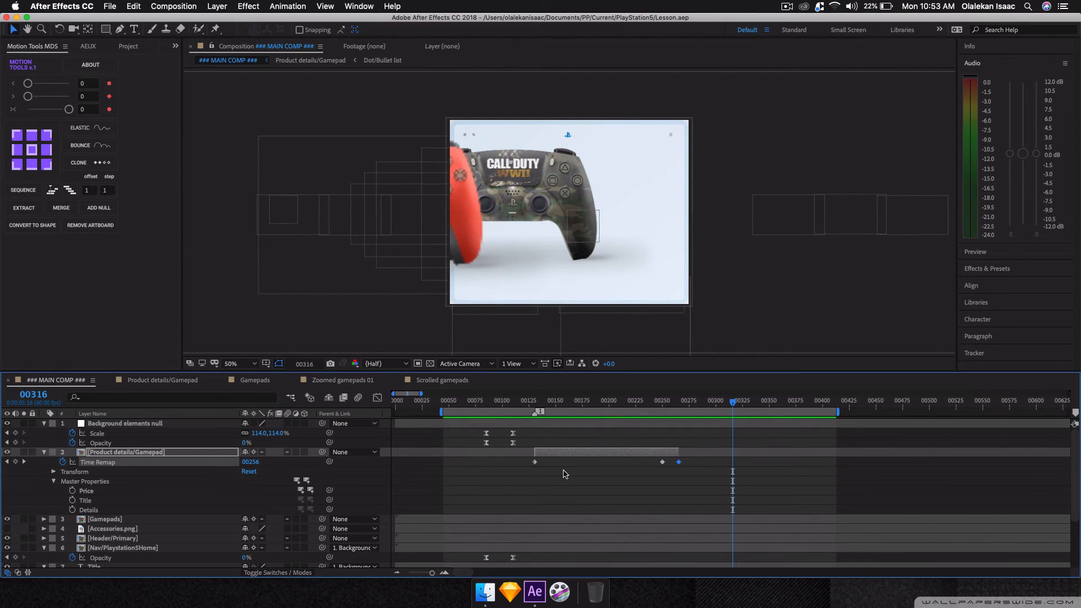
left_click(345, 91)
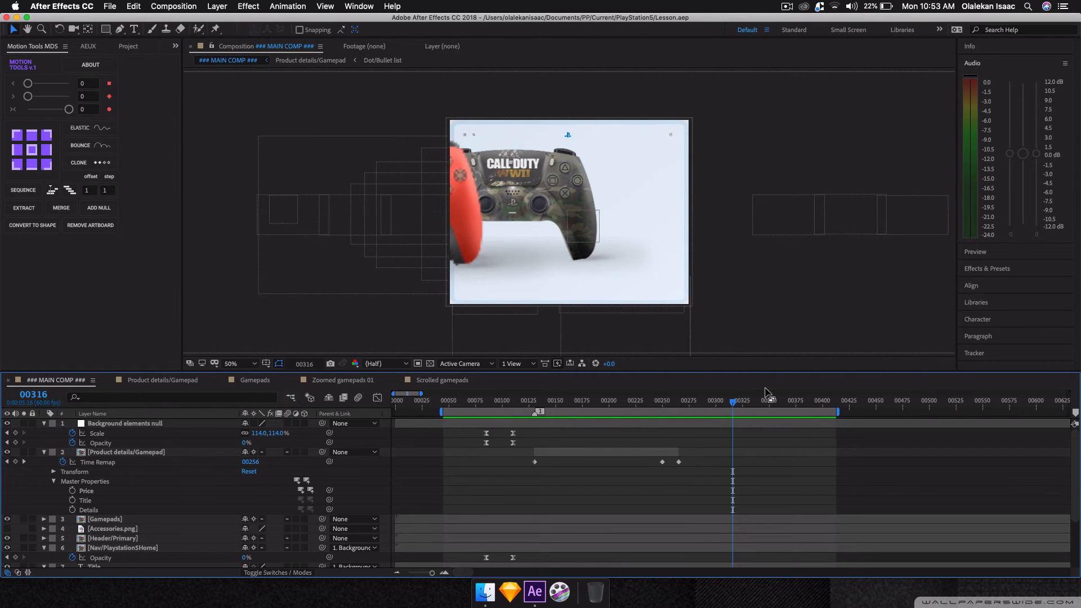
Add a second Product details/Gamepad instance from the project above the existing one in the main composition, and give it the other layers' grey label.
left_click_drag(733, 403, 749, 434)
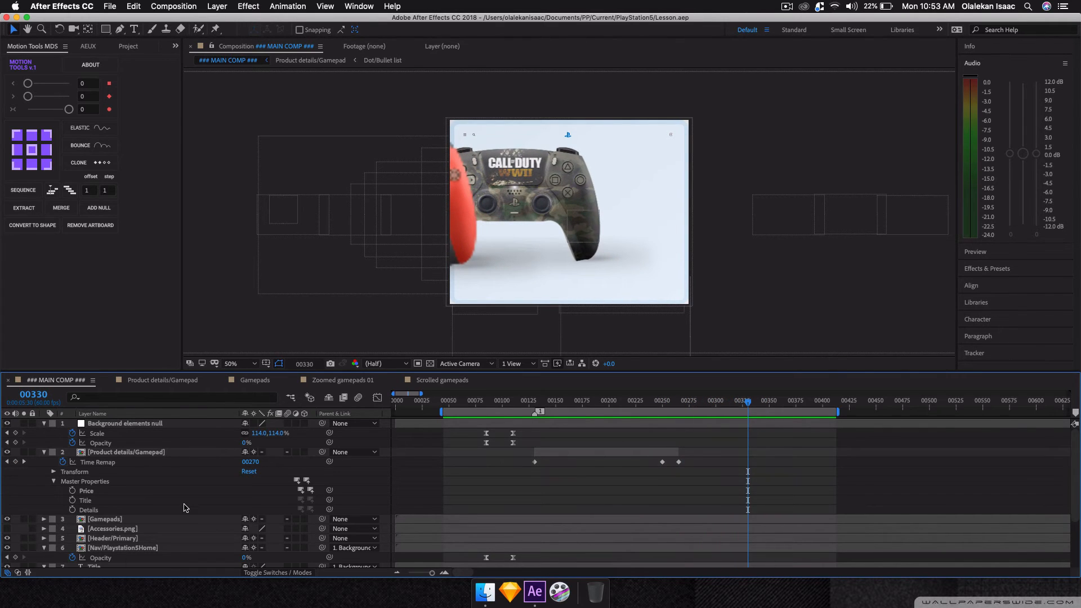
left_click(141, 453)
left_click(129, 46)
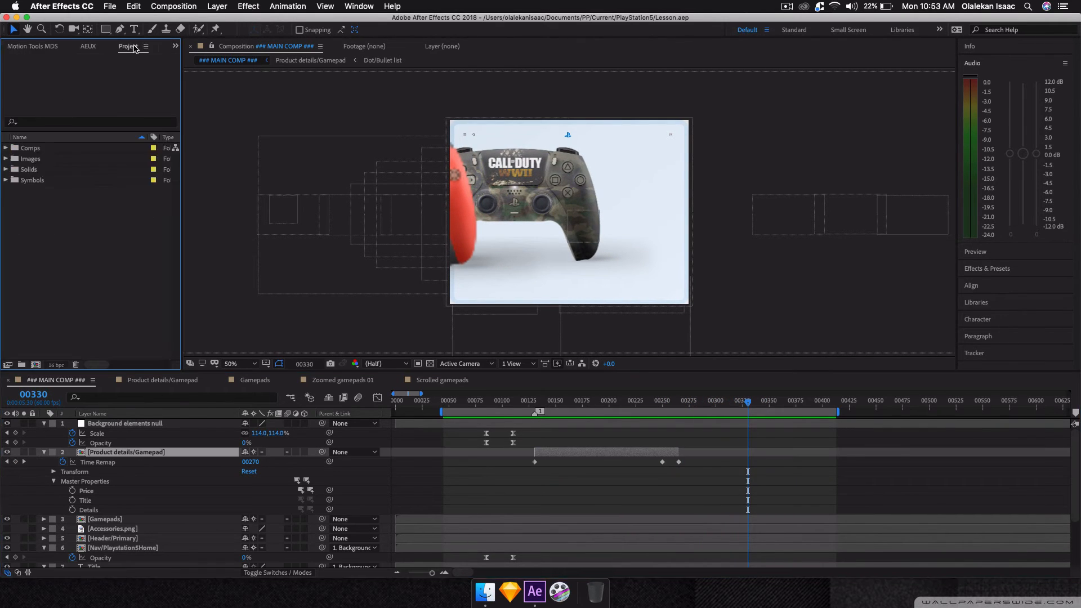
left_click(75, 123)
type("pro")
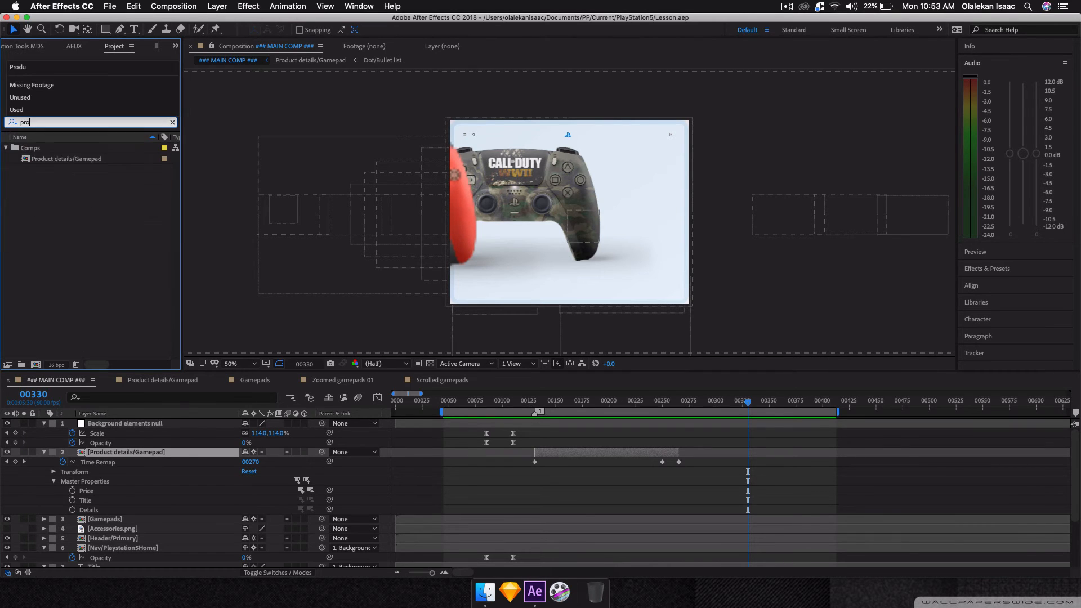
left_click(75, 159)
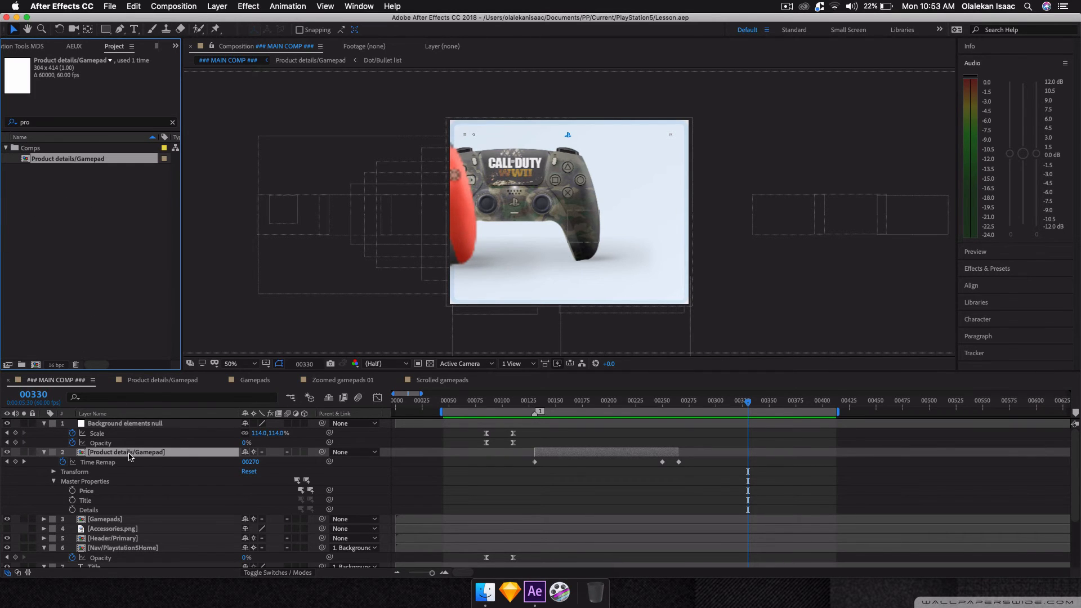
left_click_drag(67, 159, 89, 449)
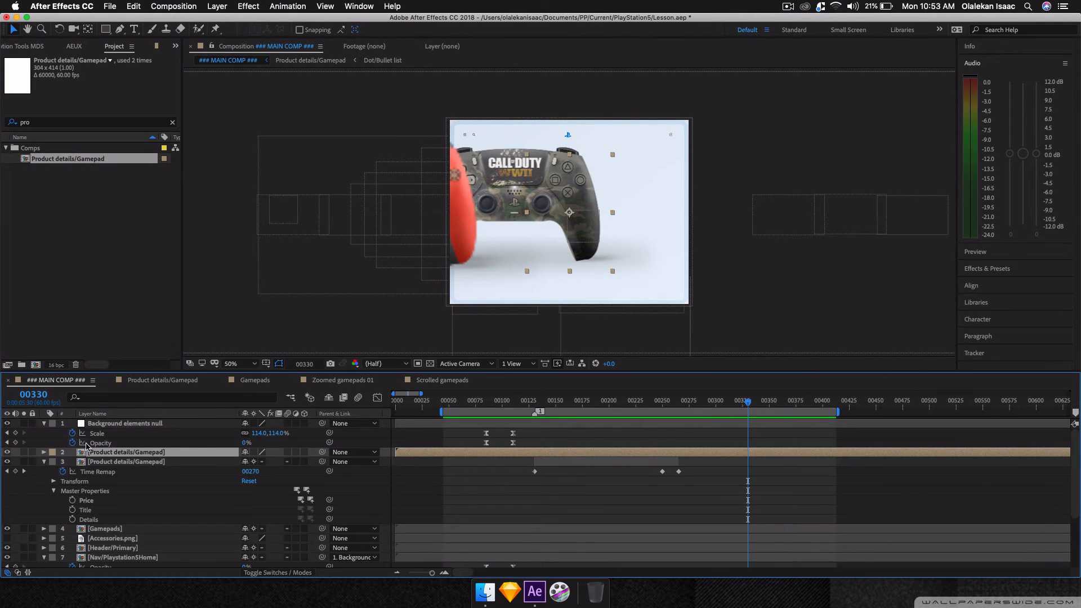
left_click(53, 451)
left_click(70, 389)
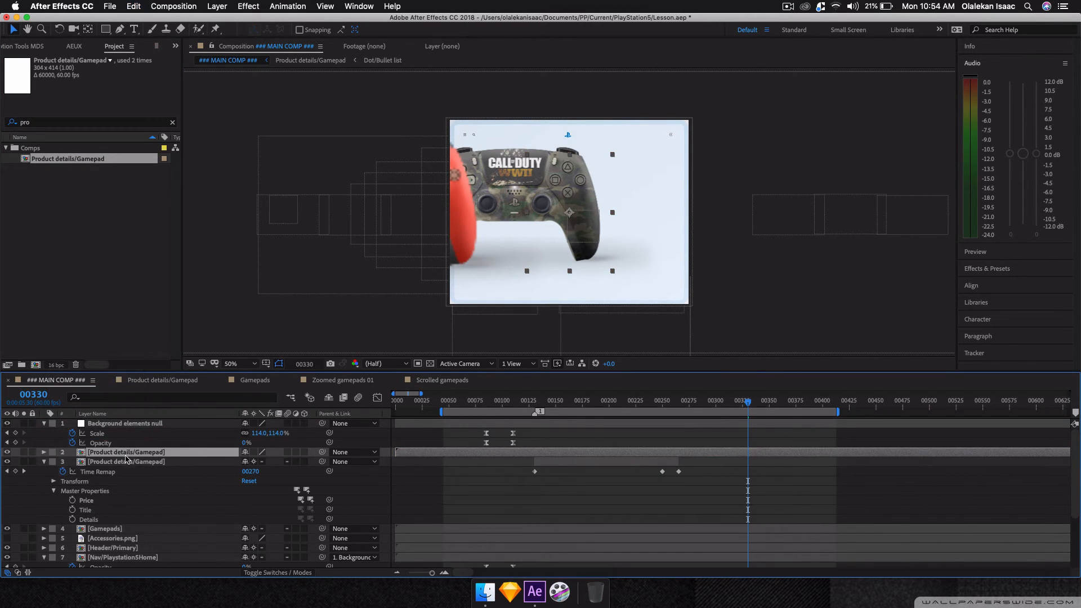
Enable time remapping on the new Product details/Gamepad layer and trim its start to frame 130.
right_click(124, 454)
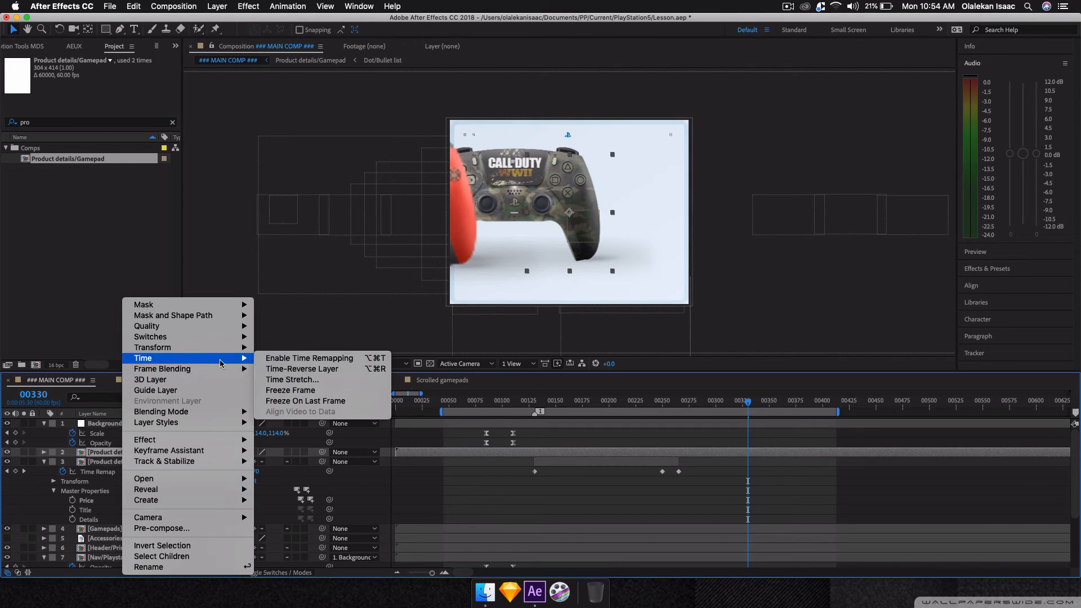
left_click(287, 359)
key("j")
key("j")
key("j")
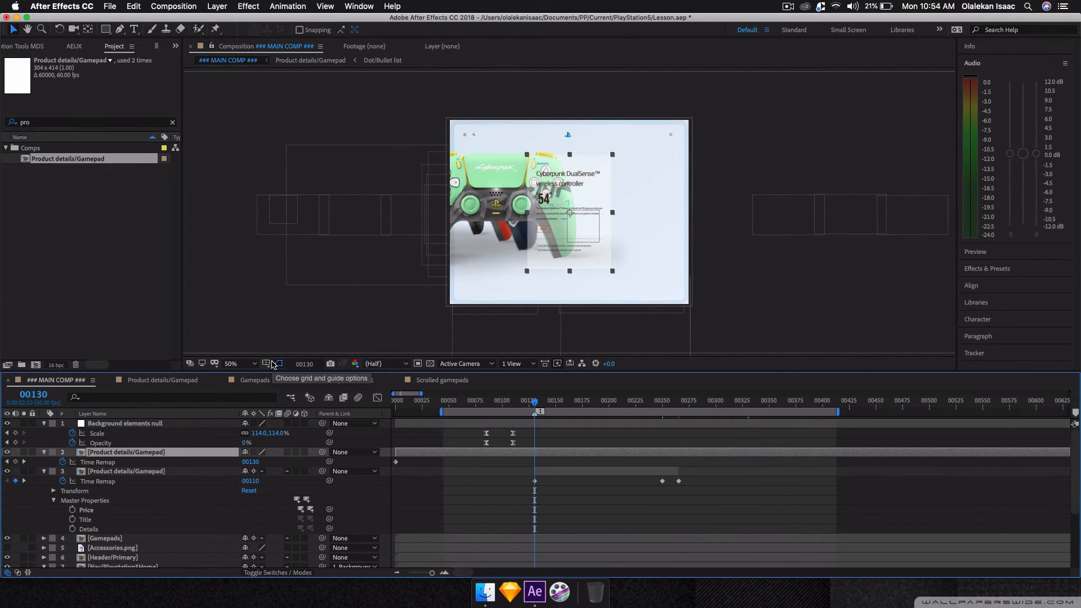
key("alt+bracketleft")
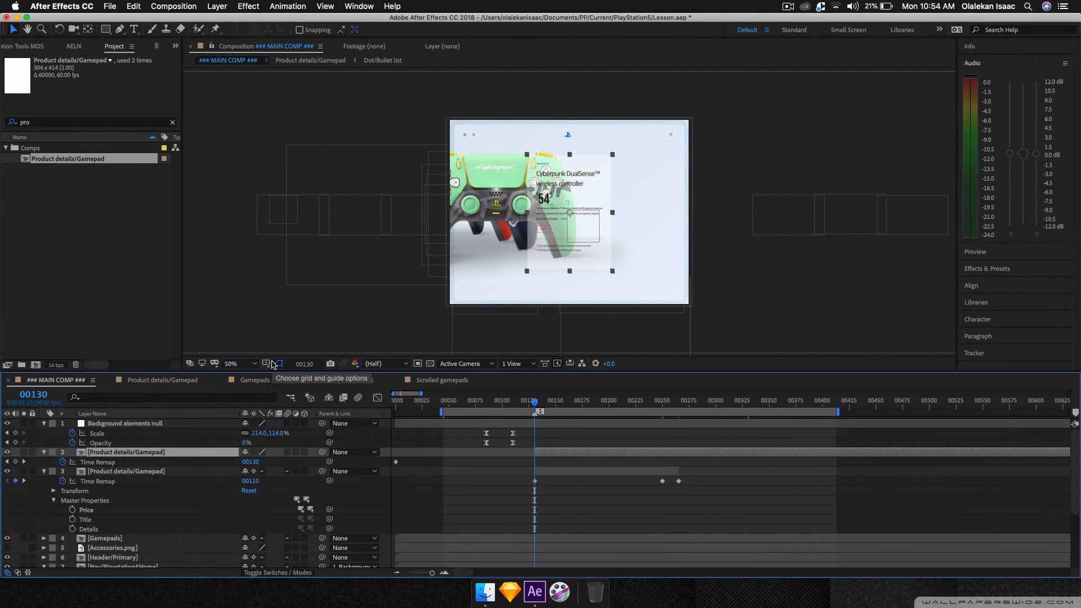
Trim the end of the new Product details/Gamepad layer to frame 265, level with the original card layer.
key("k")
key("k")
key("k")
key("j")
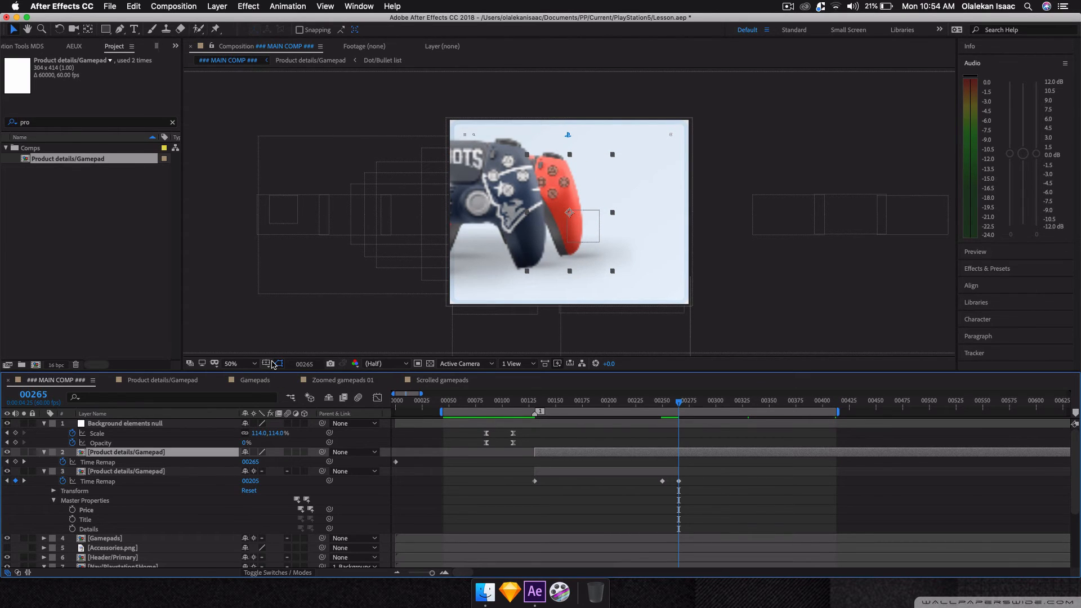
key("alt+bracketright")
Copy the original card layer's three Time Remap keyframes onto the new Product details/Gamepad layer starting at frame 130, and preview both cards.
left_click_drag(512, 479, 691, 487)
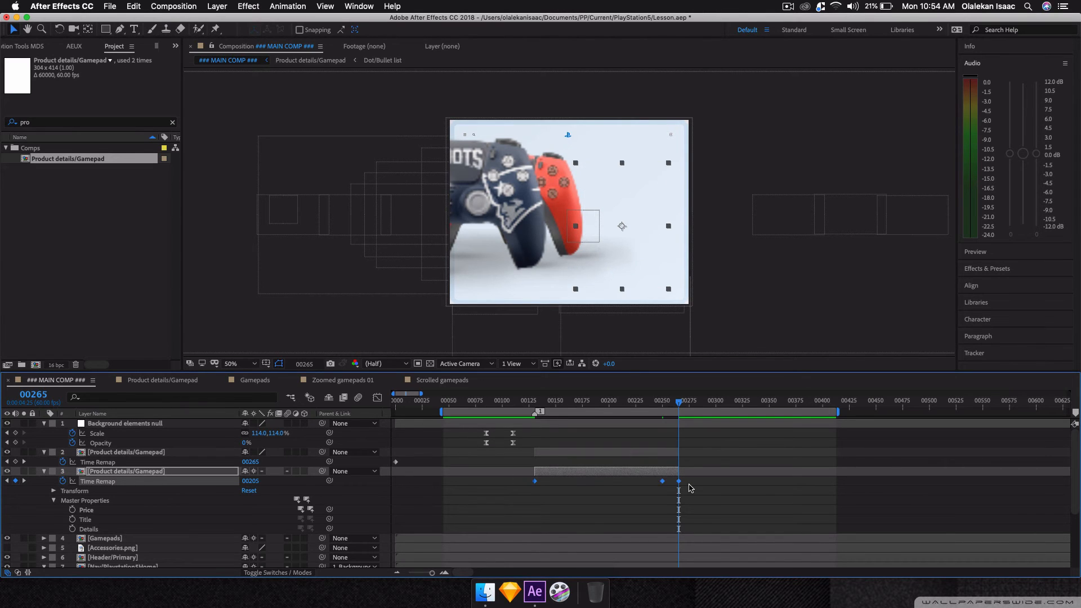
key("shift+End")
key("j")
key("j")
key("j")
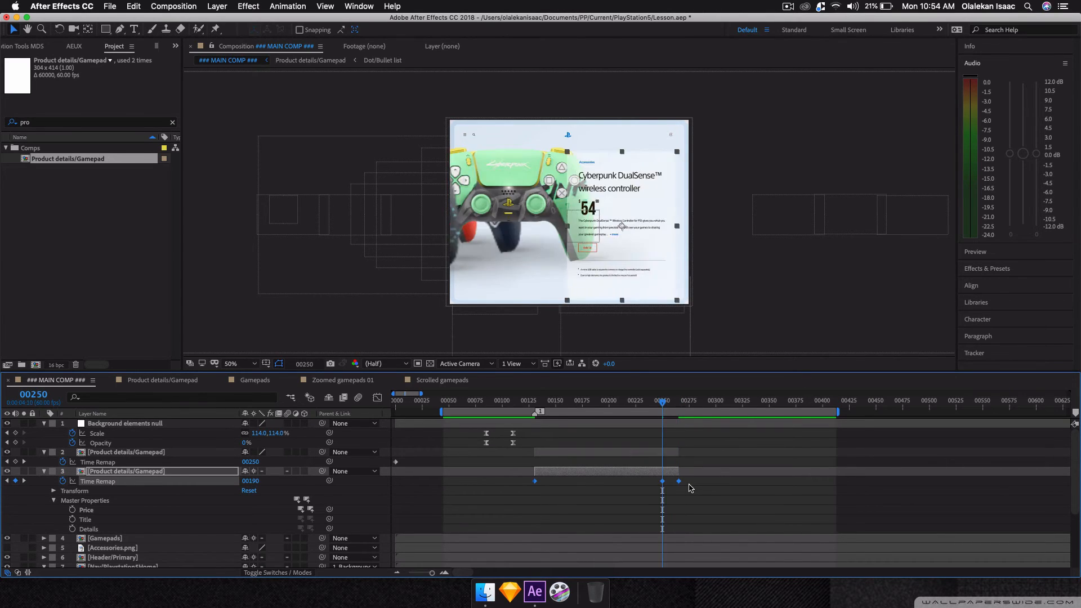
left_click(193, 462)
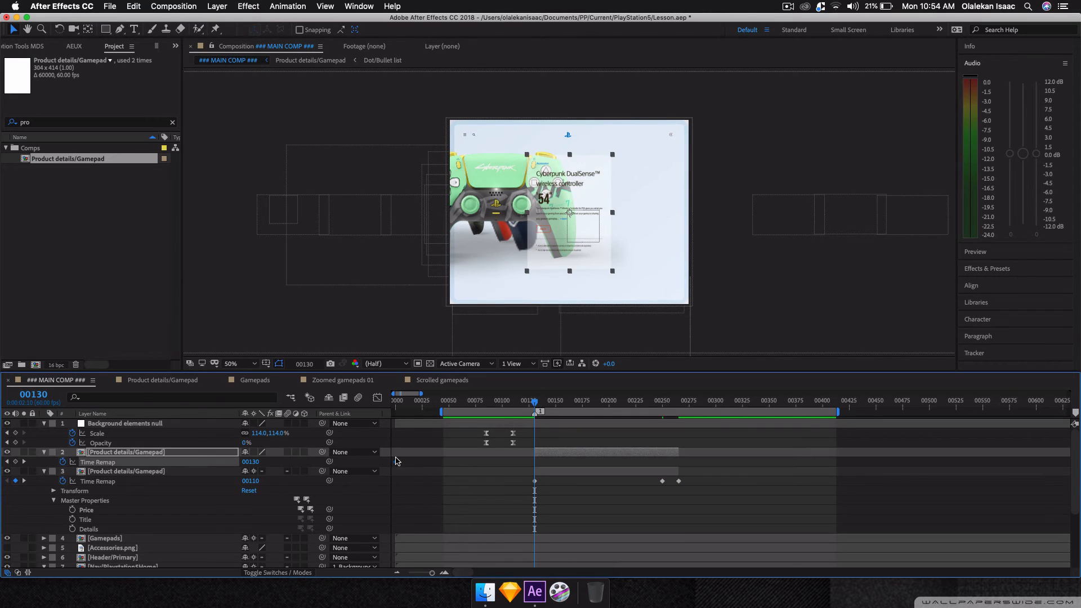
left_click_drag(250, 462, 364, 463)
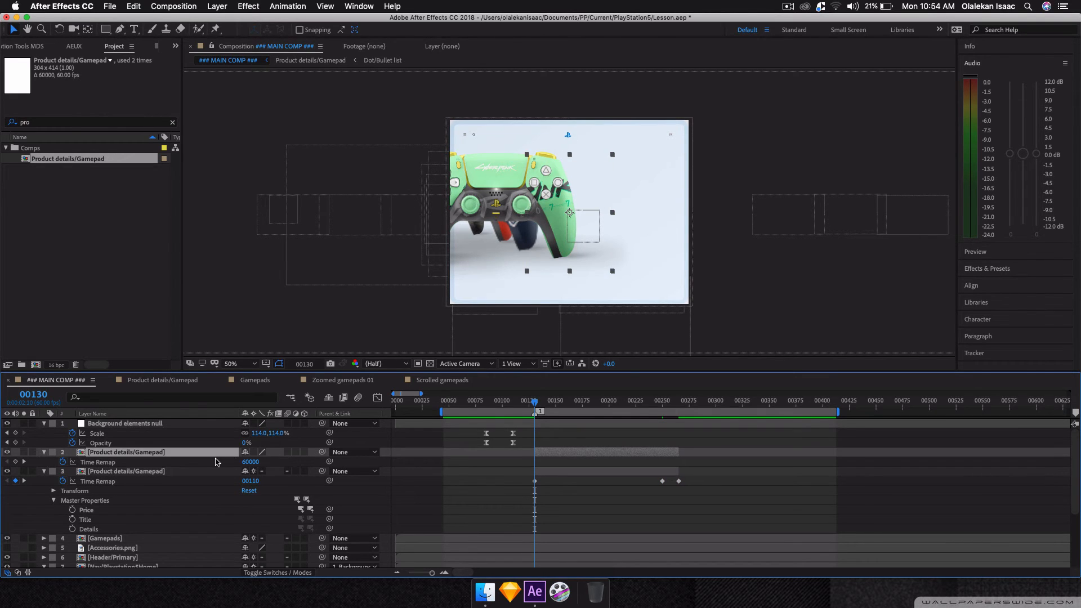
left_click(214, 462)
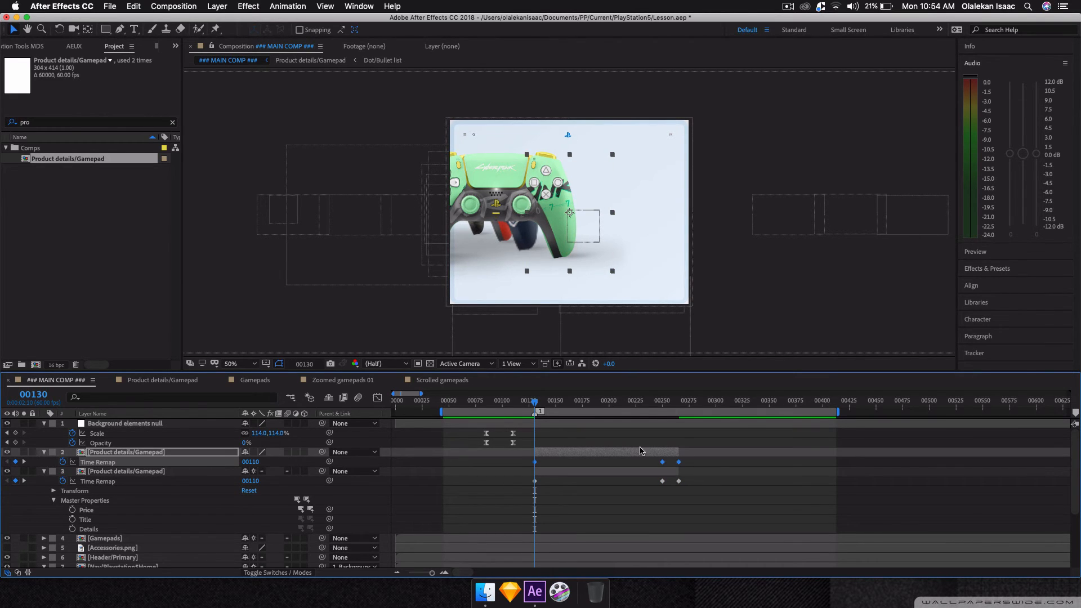
key("space")
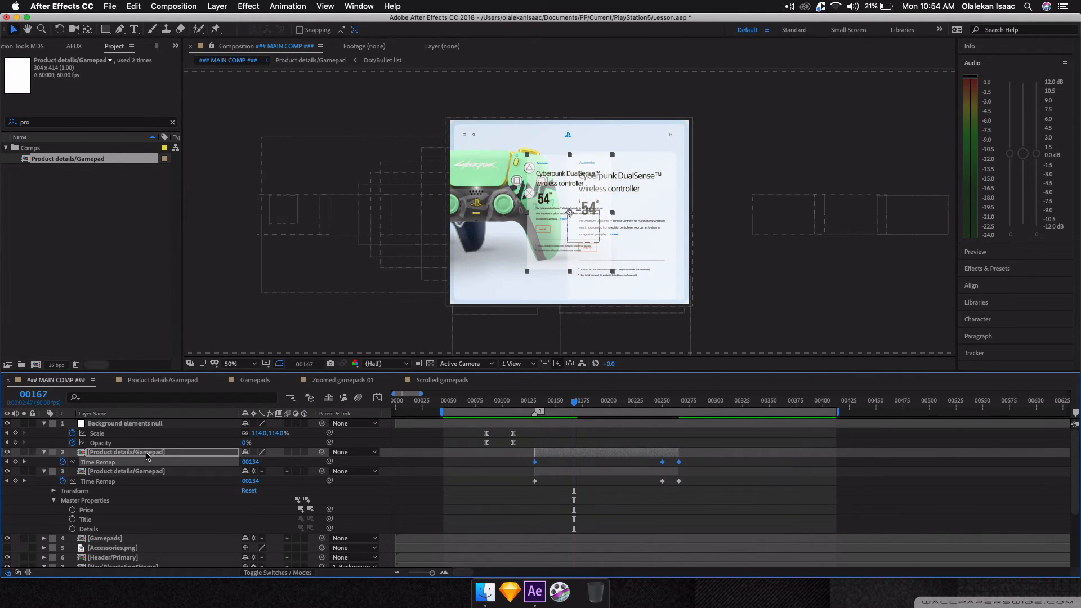
Set the new Product details/Gamepad layer's Scale to 129% to match the original card.
left_click(124, 473)
key("s")
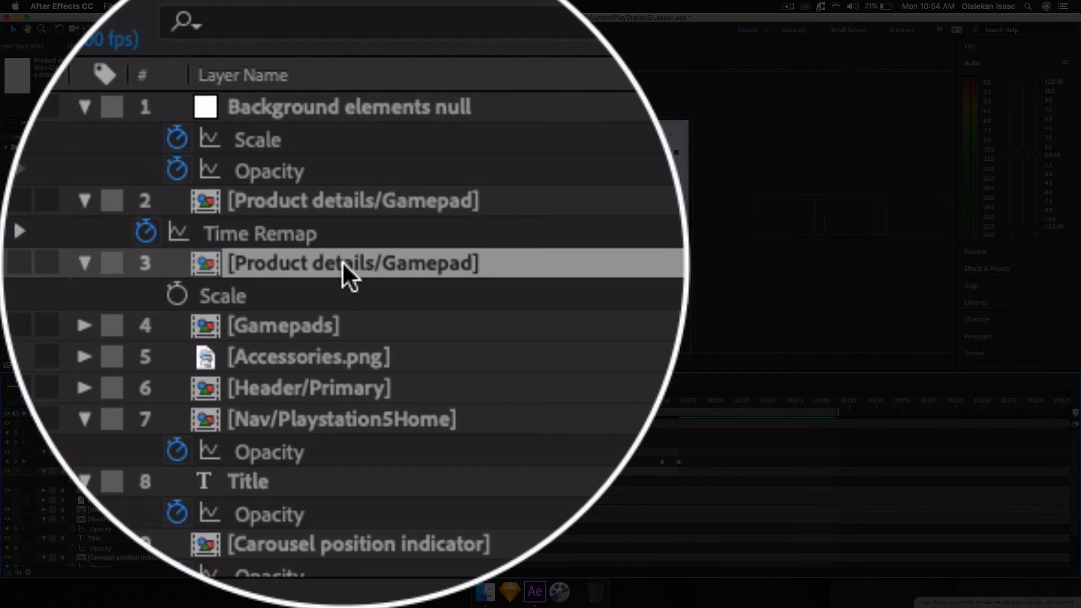
key("ctrl+Up")
key("s")
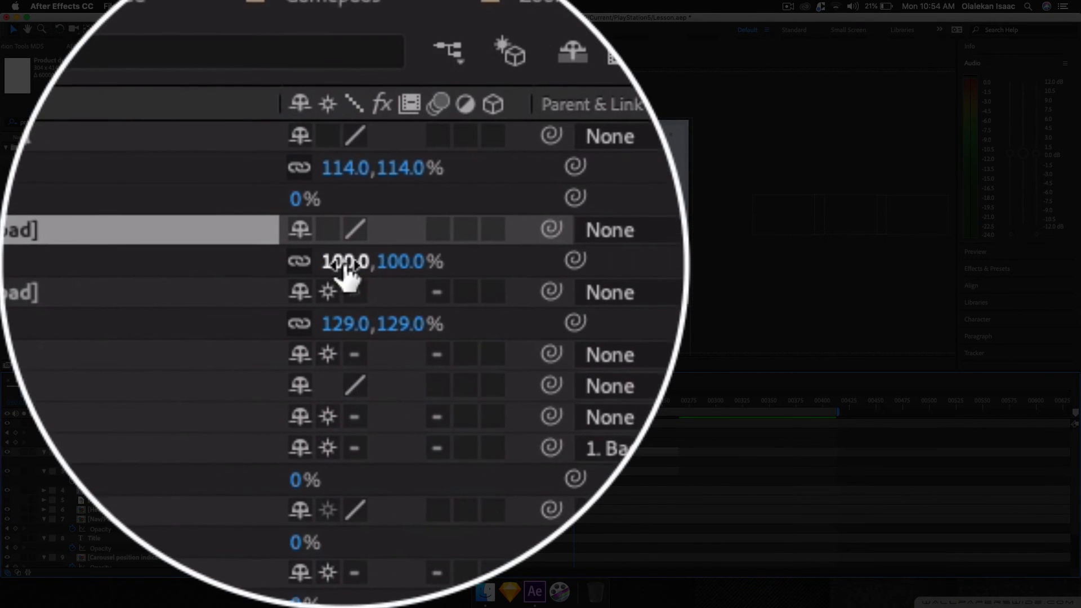
left_click(342, 261)
type("129")
key("Return")
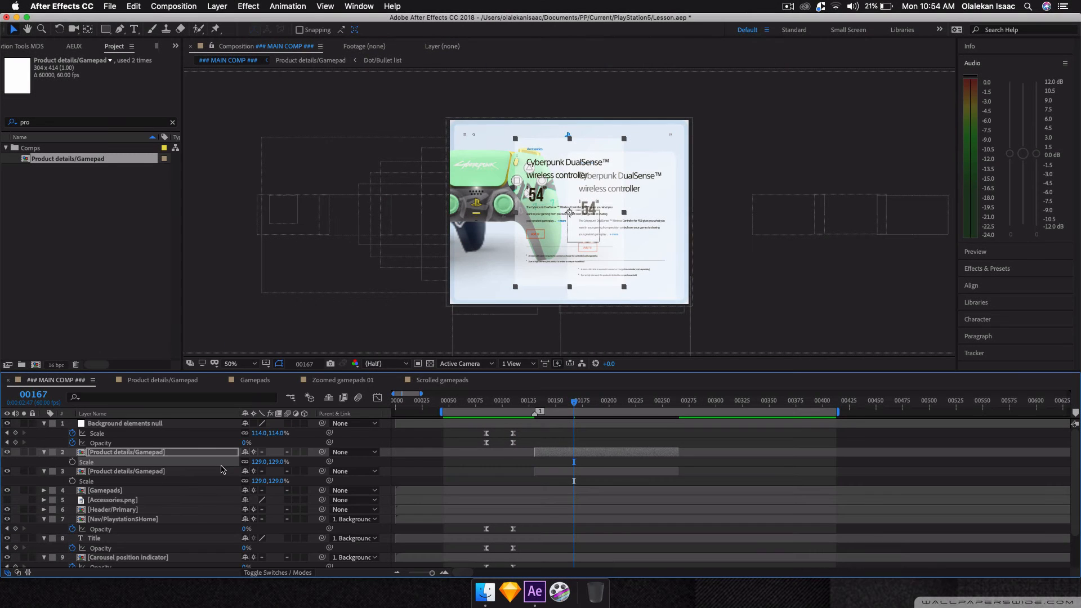
Set the new Product details/Gamepad layer's Position to 610, 375 so it overlays the original card, and check the timing up to frame 303.
left_click(210, 473)
key("p")
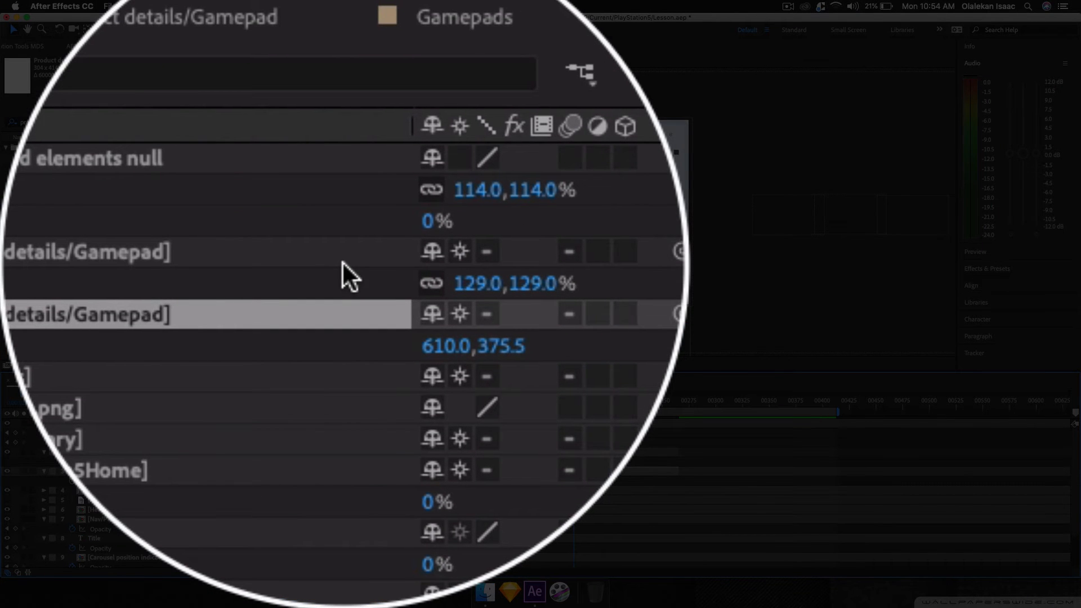
left_click(343, 261)
key("p")
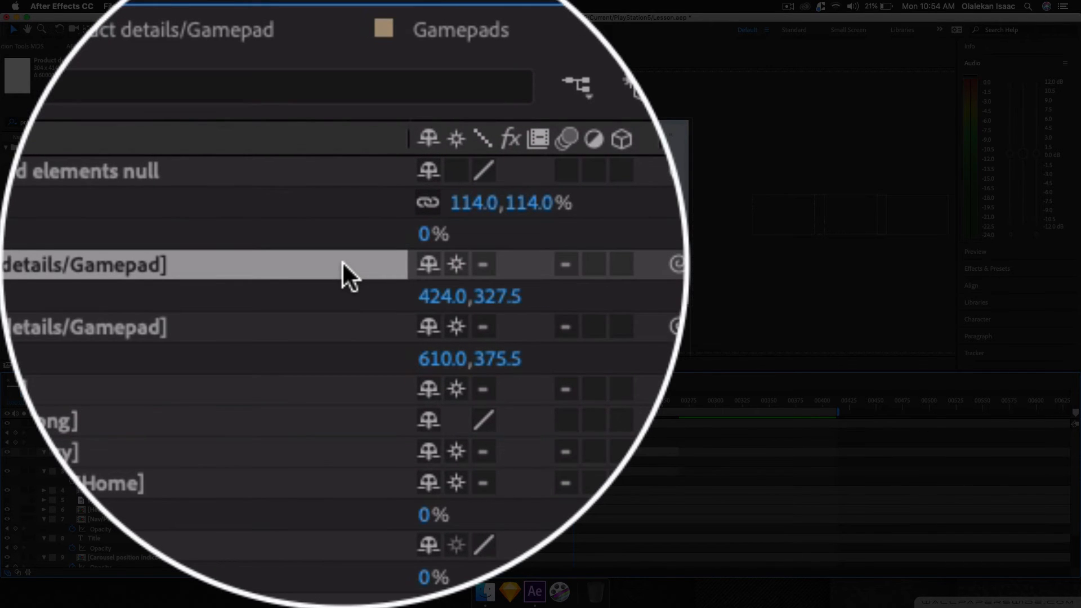
left_click(433, 296)
type("6")
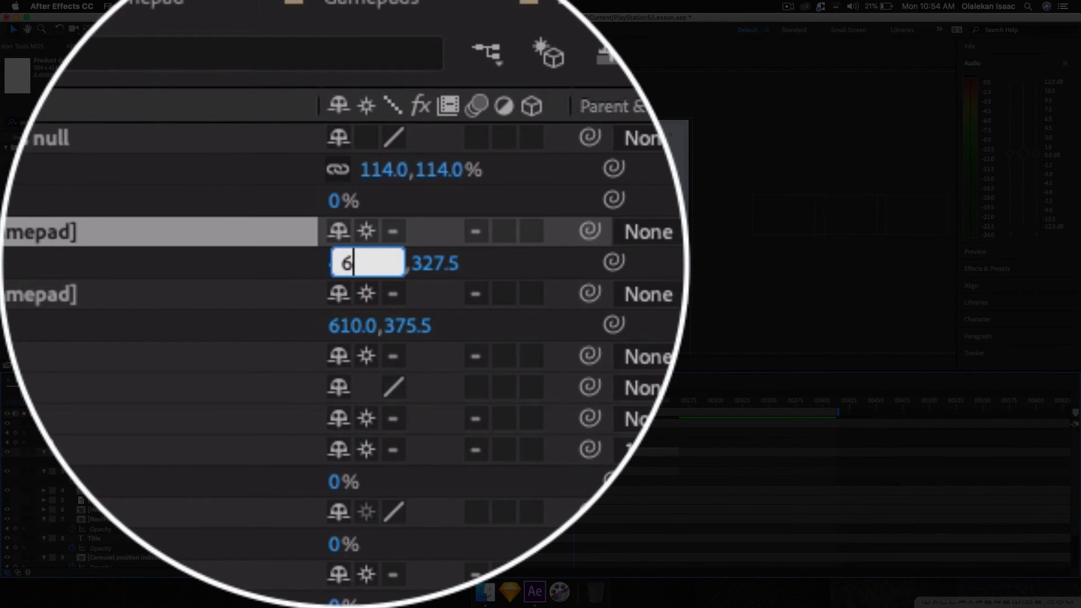
type("10")
key("Return")
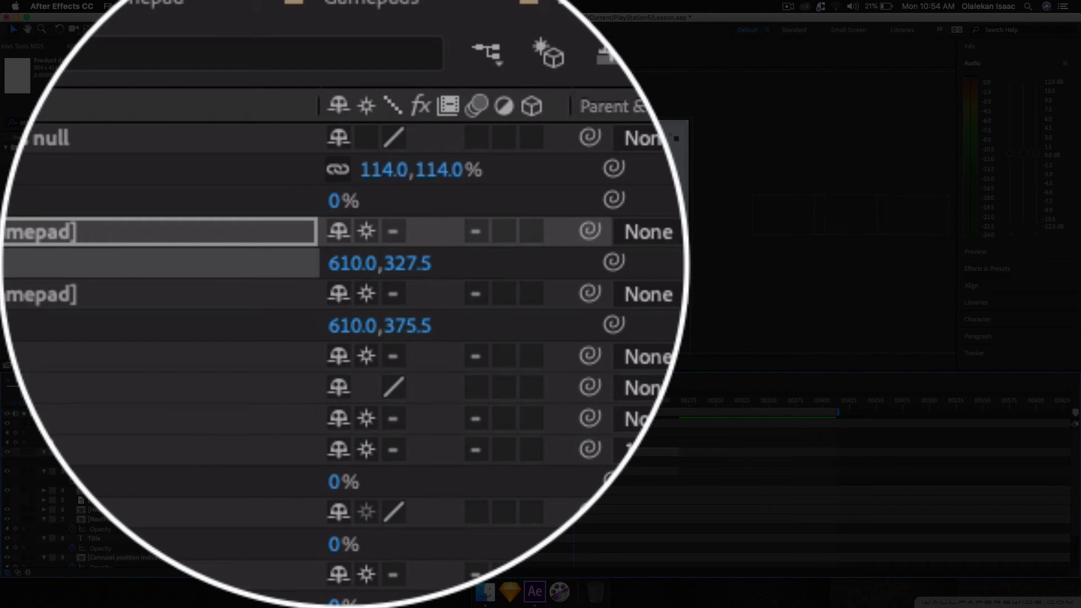
left_click(344, 262)
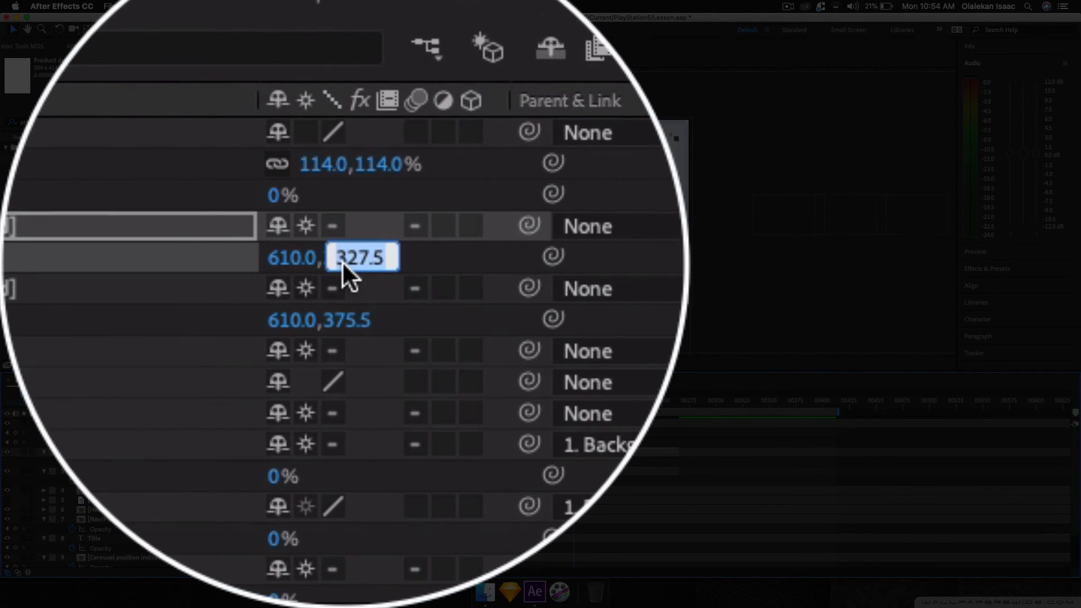
type("375")
key("Return")
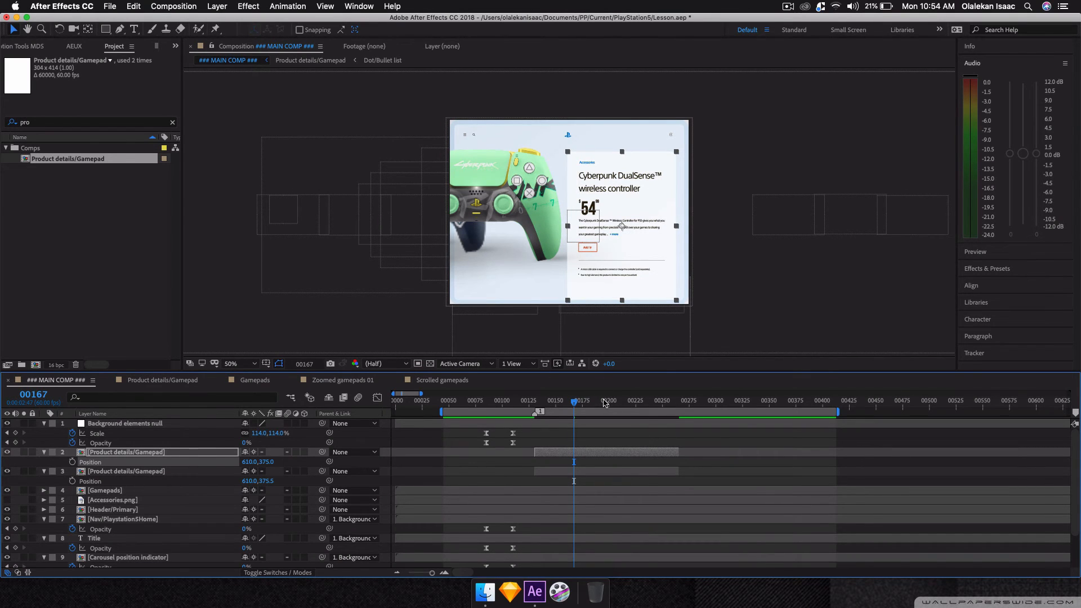
left_click_drag(606, 403, 719, 403)
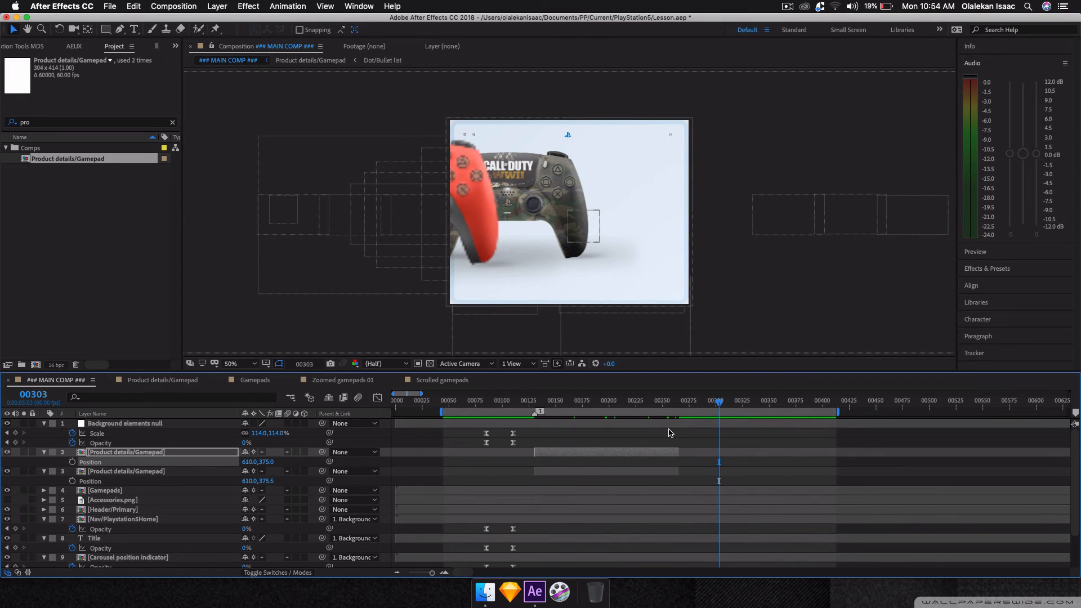
Move the new Product details/Gamepad layer to start at frame 303, extend the work area past its end, and preview it.
key("bracketleft")
key("space")
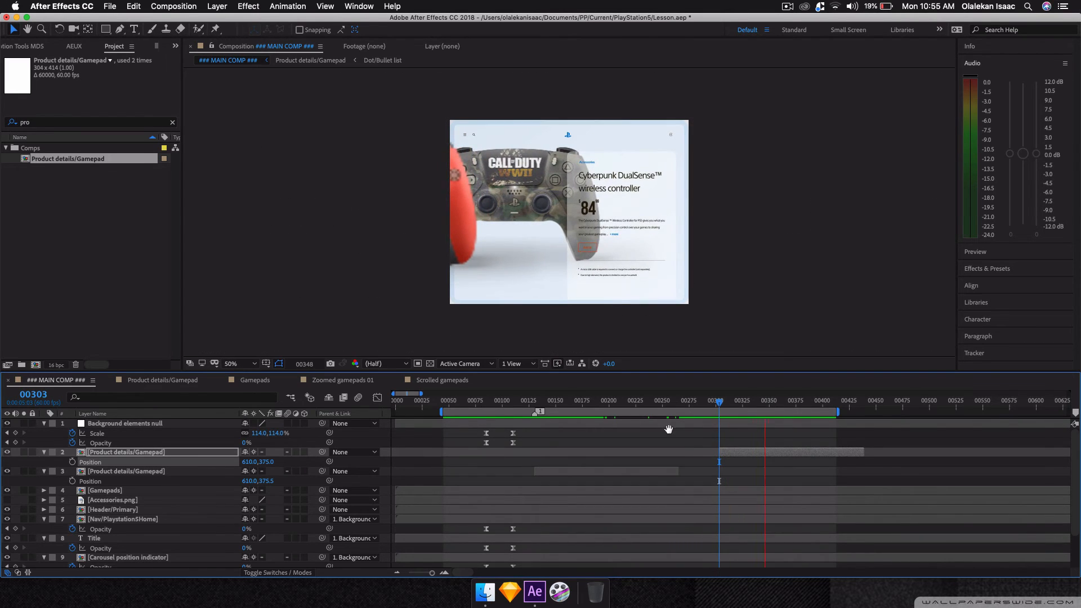
key("space")
left_click_drag(840, 411, 899, 411)
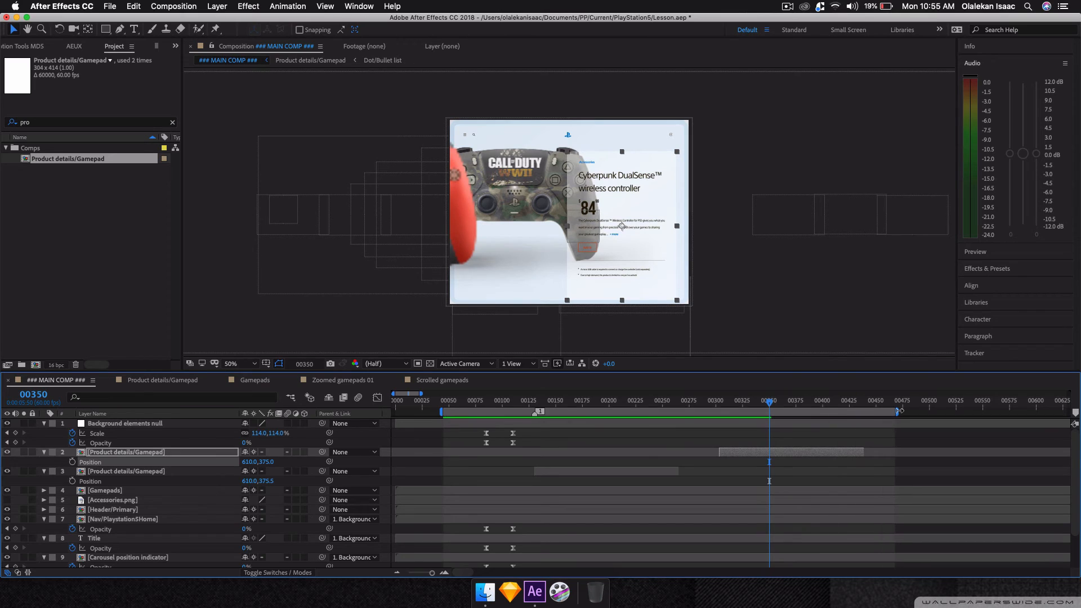
left_click(779, 400)
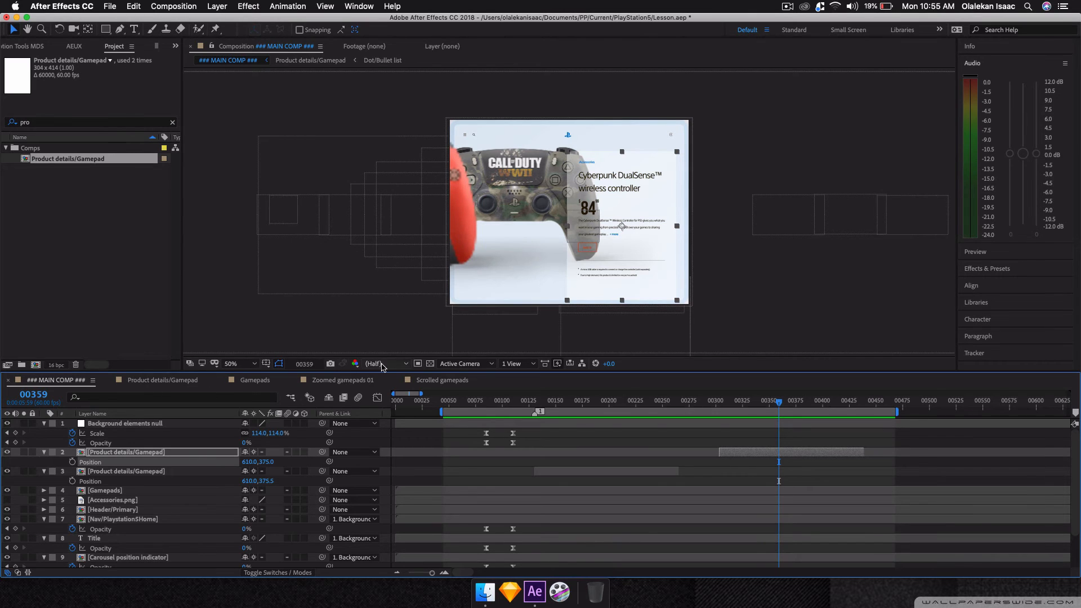
In the Scrolled gamepads composition at frame 340, set the X Position of Angry birds 3 to 2441.2 and CallOfDuty 3 to 2979.6.
left_click(254, 380)
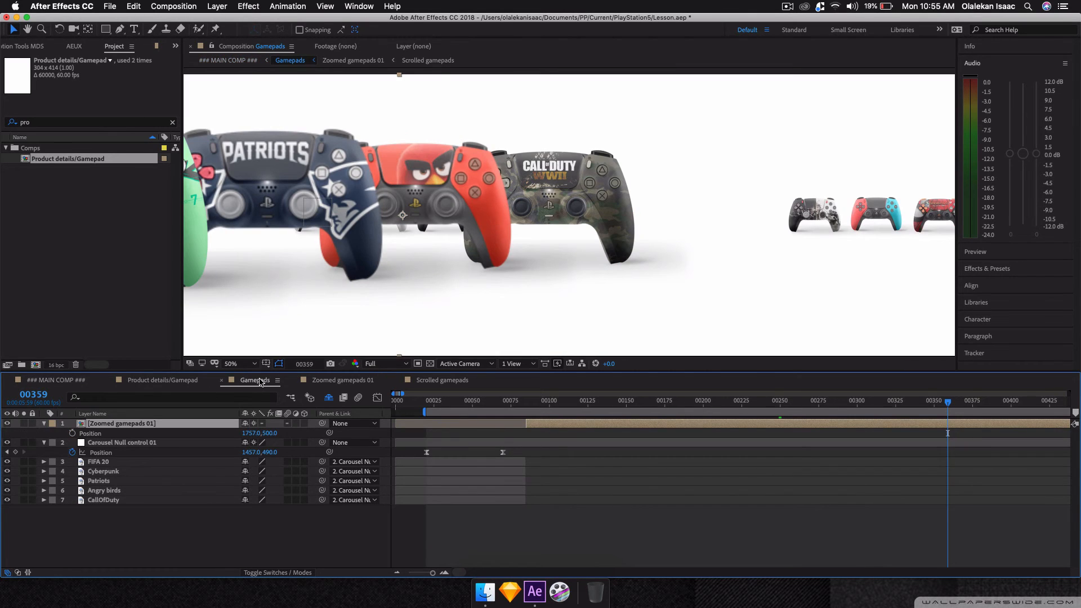
left_click(445, 379)
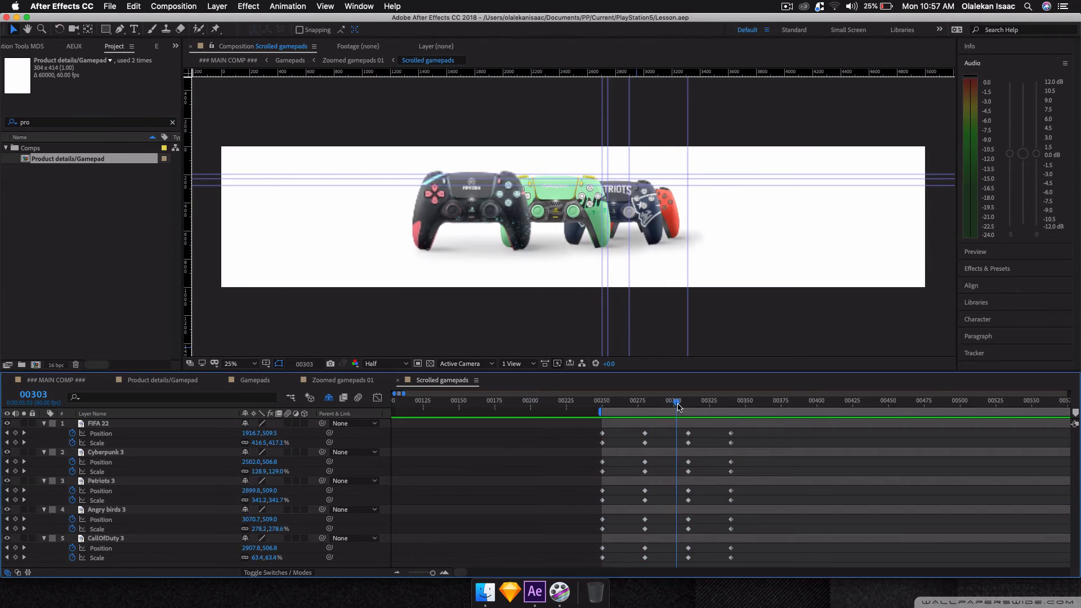
left_click_drag(670, 409, 731, 409)
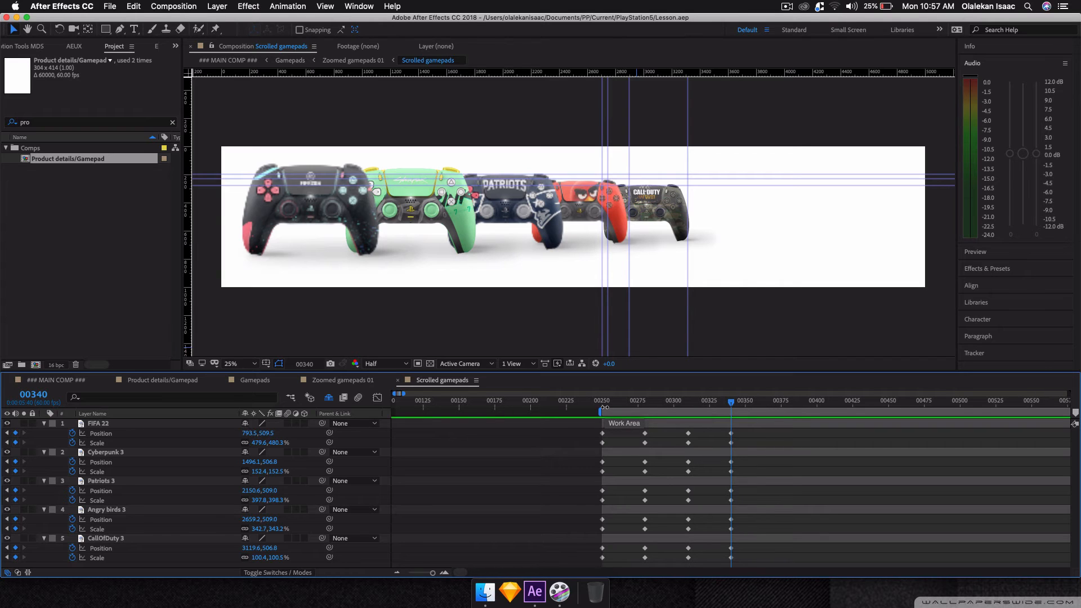
left_click(609, 192)
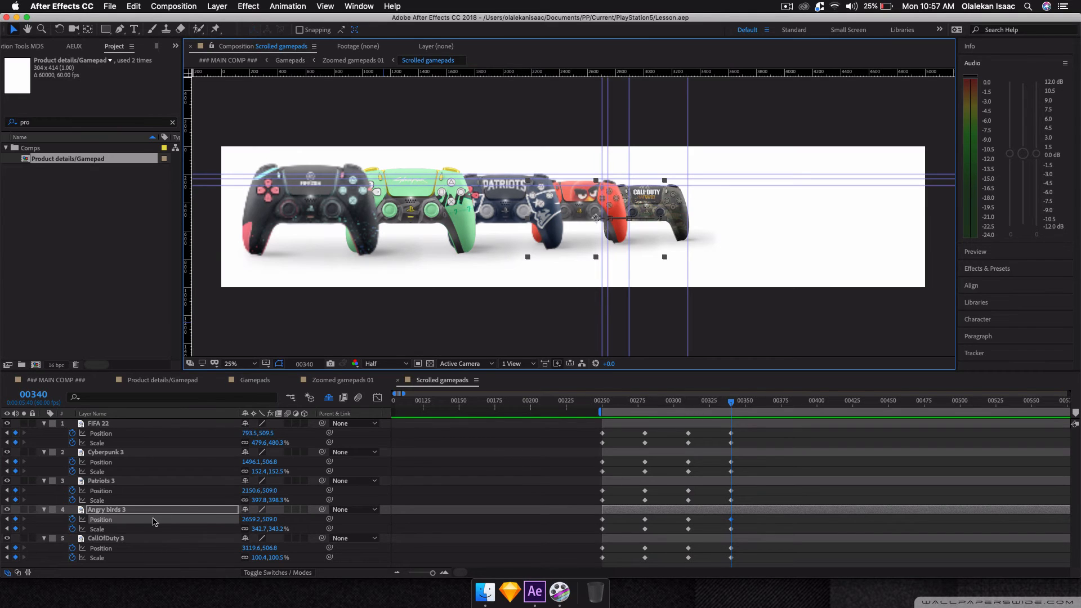
left_click_drag(248, 519, 140, 530)
scroll(169, 530, "left", 2)
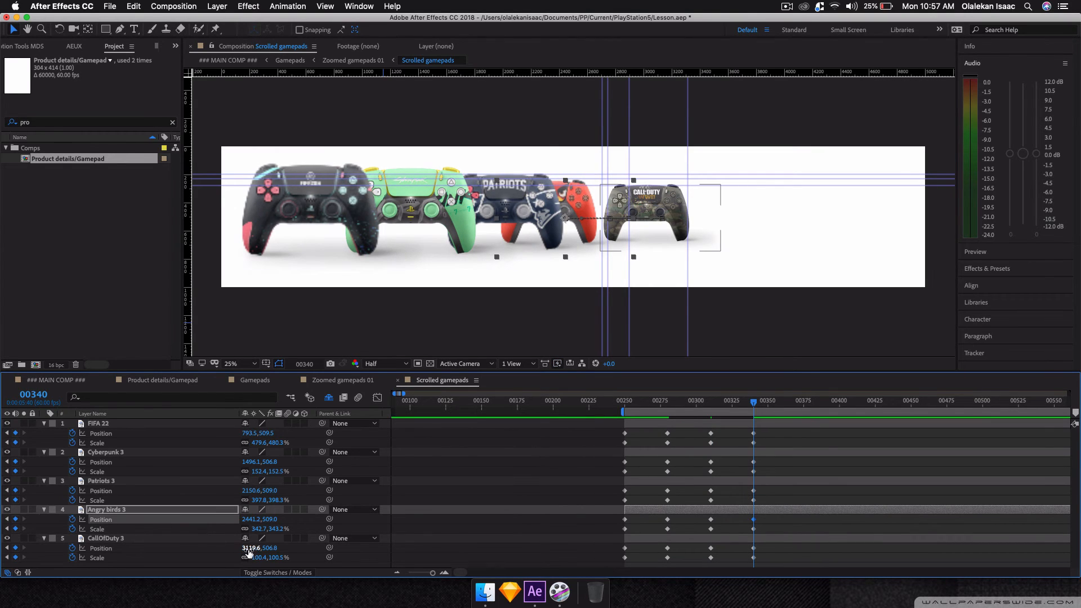
left_click_drag(248, 549, 169, 548)
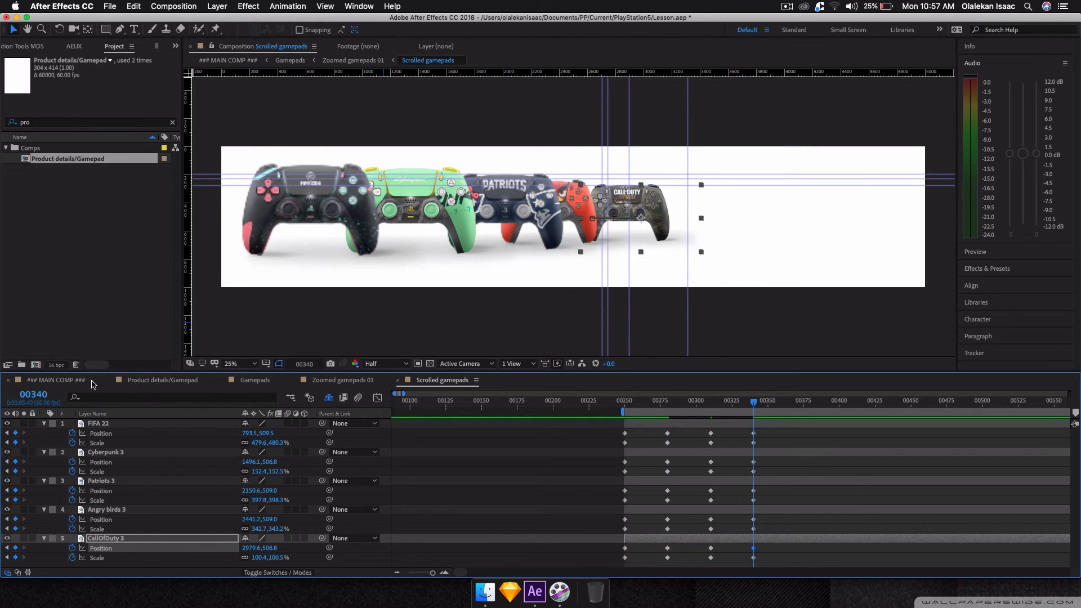
Preview the main composition, then delete the last Time Remap keyframe of the Product details/Gamepad layer that starts at frame 303.
left_click(56, 380)
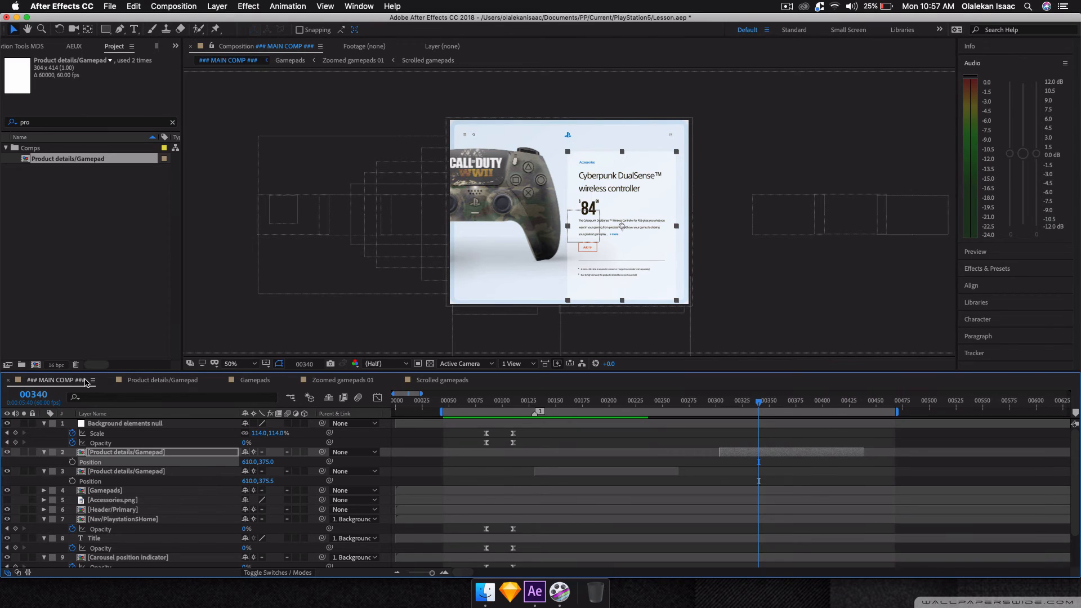
key("j")
key("space")
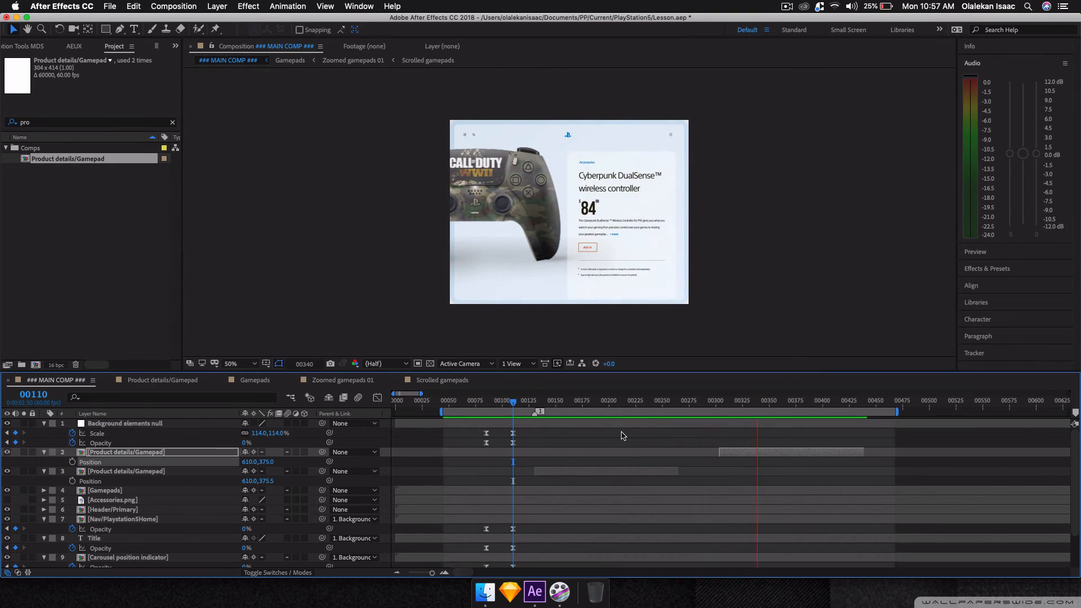
key("space")
key("r")
key("r")
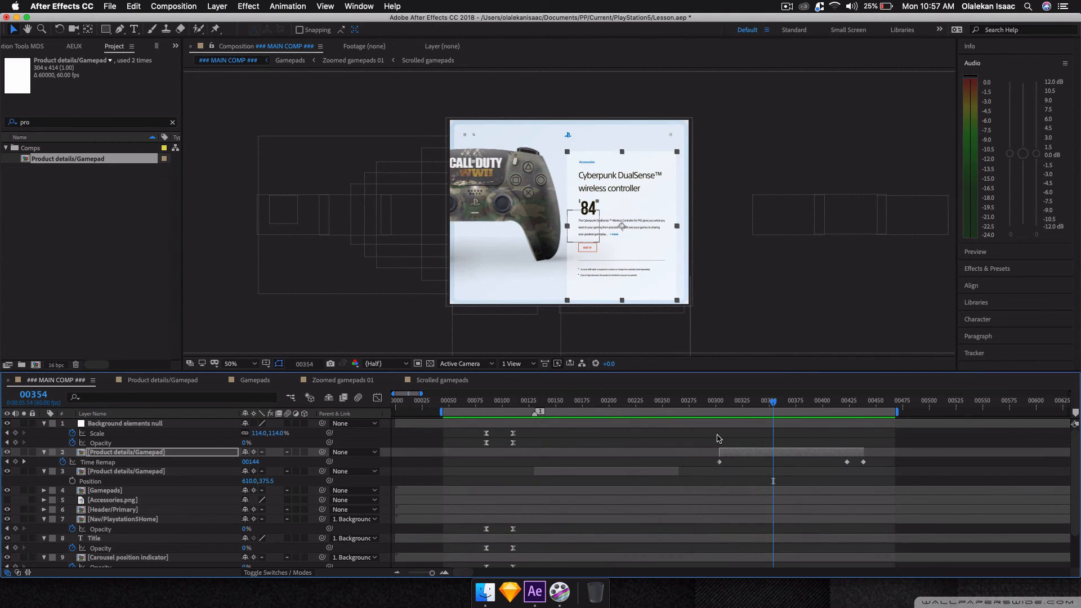
key("k")
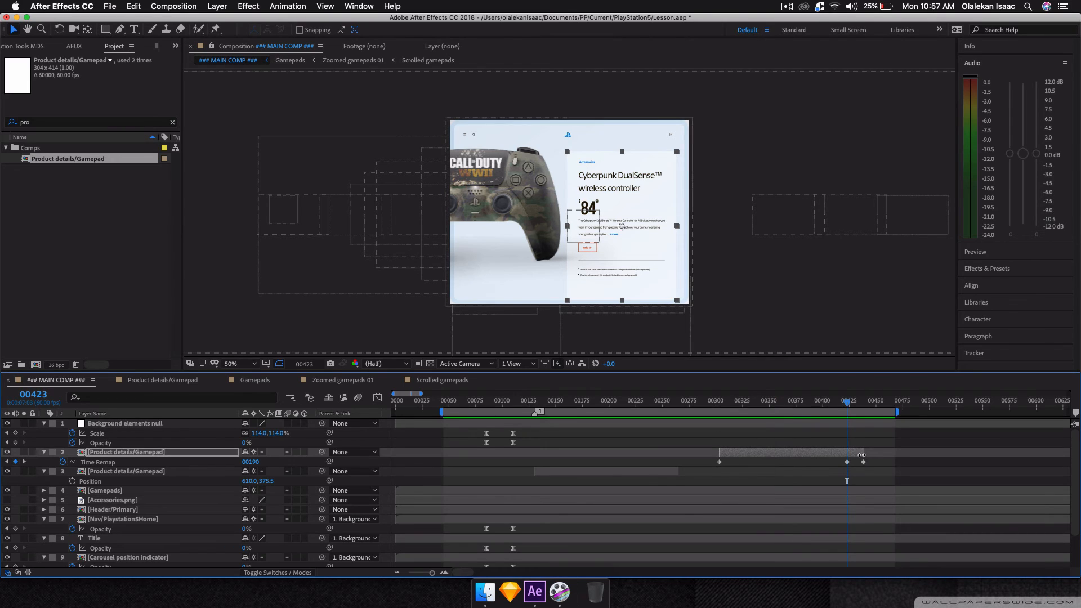
left_click(863, 461)
key("Delete")
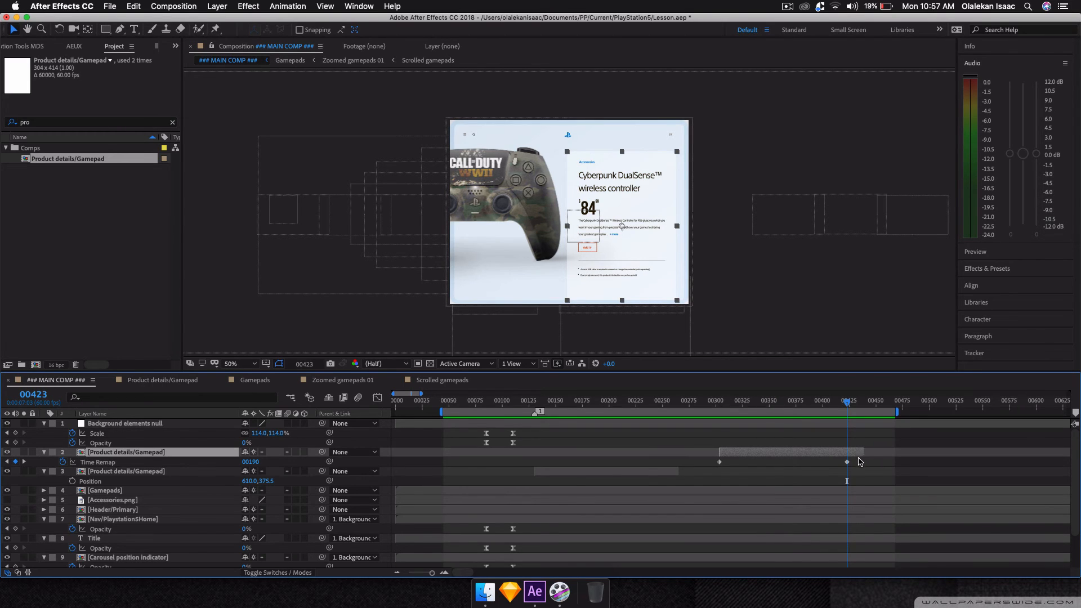
Extend the second card layer's end to about frame 622 and copy its Time Remap keyframe from frame 423 to frame 512.
left_click_drag(862, 453, 1061, 453)
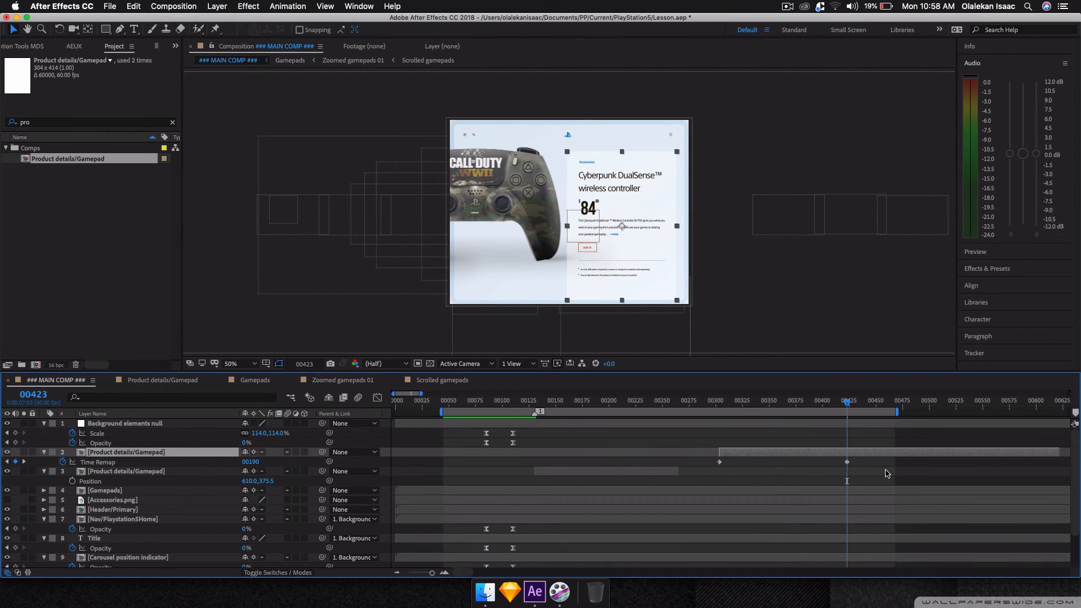
left_click(847, 462)
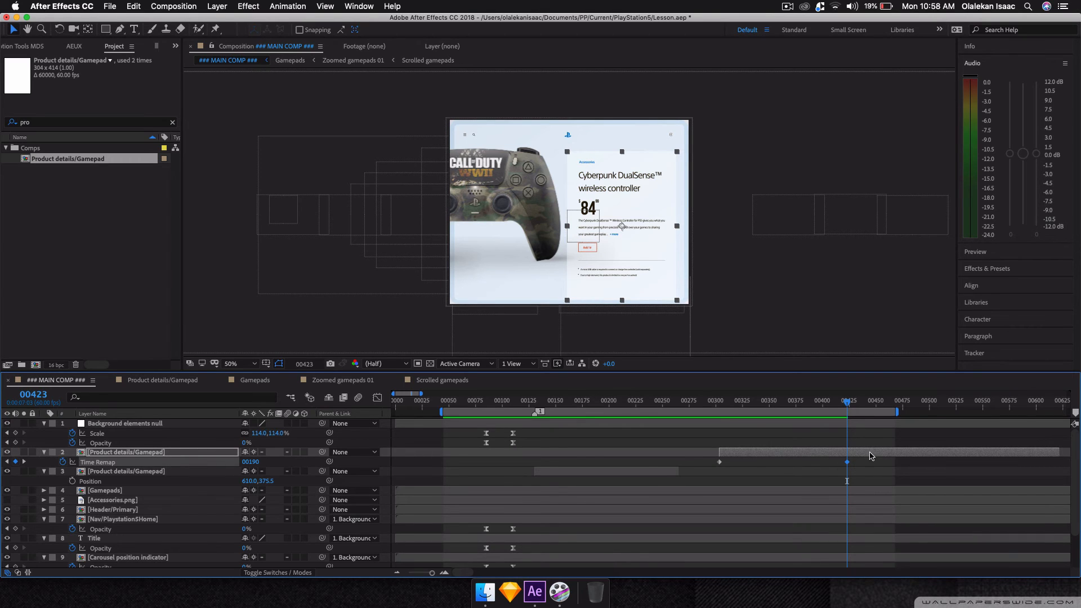
left_click(942, 410)
key("super+v")
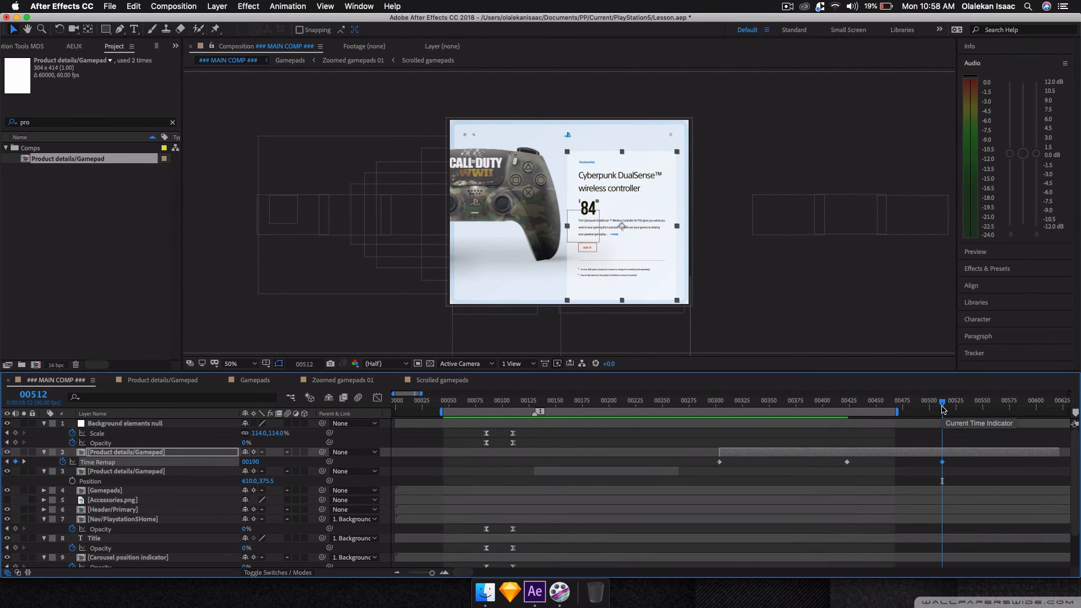
End the work area at frame 423, preview the card animation, and save the project.
key("space")
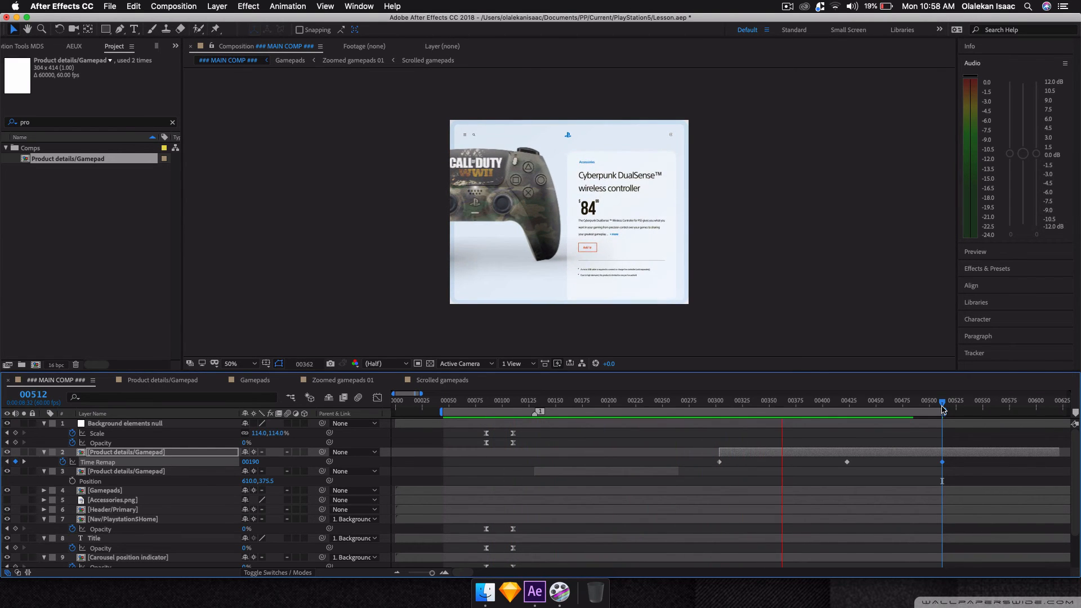
key("space")
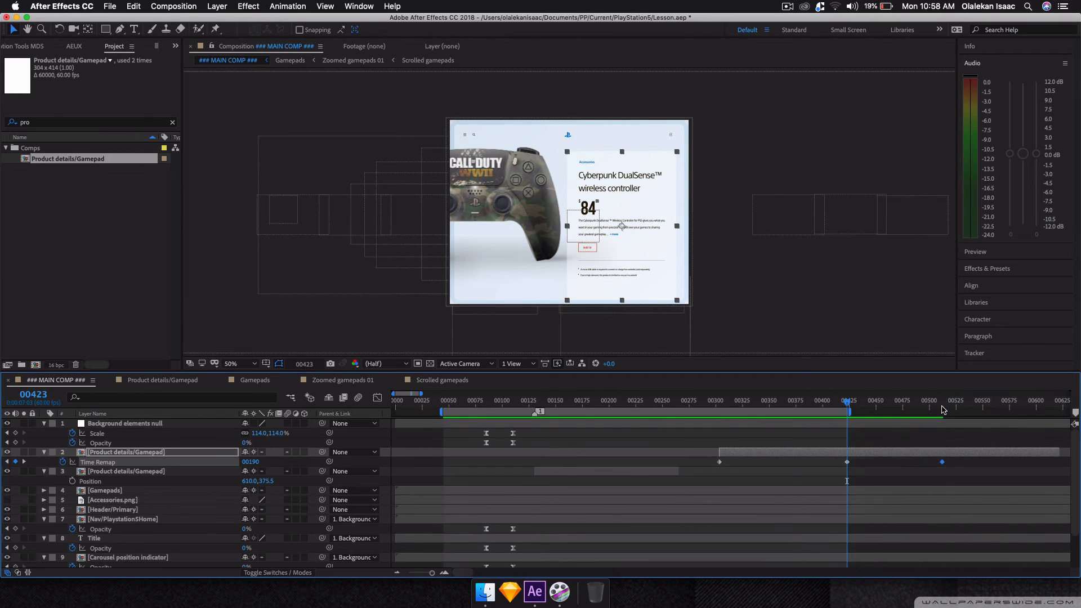
key("space")
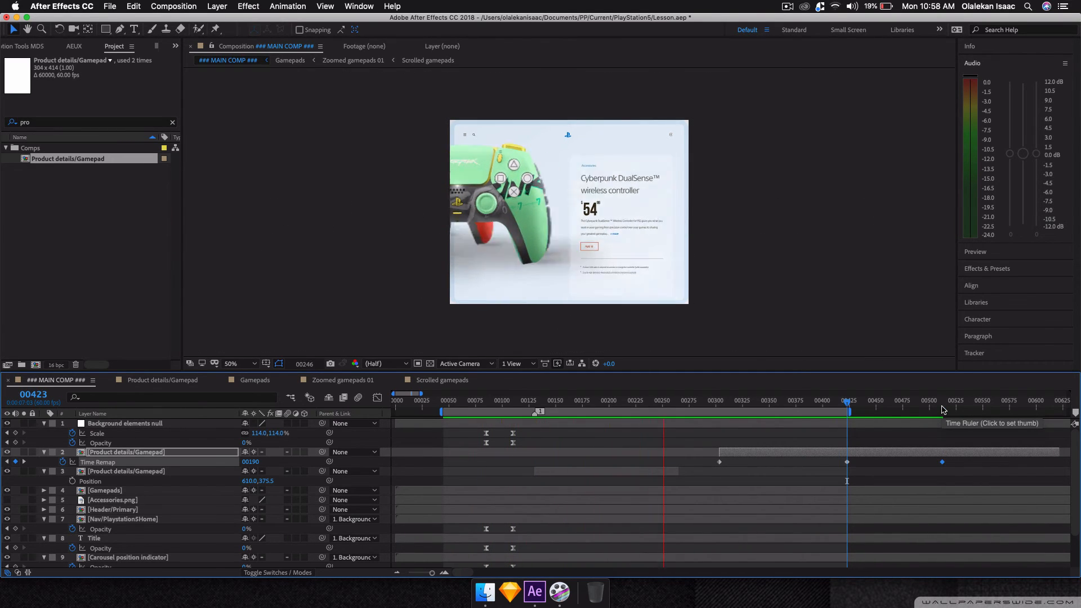
key("space")
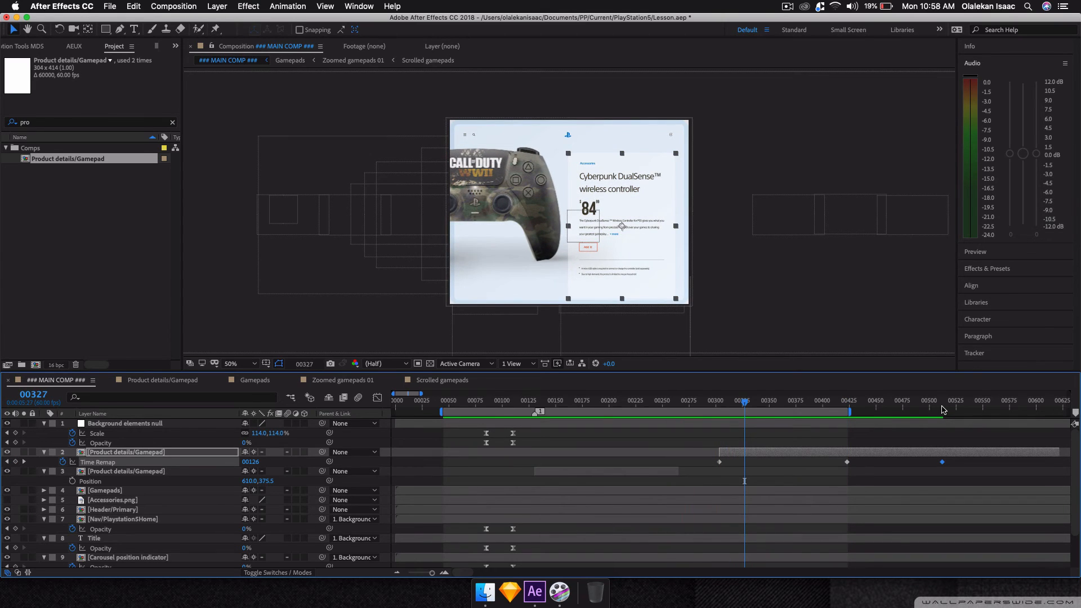
key("super+s")
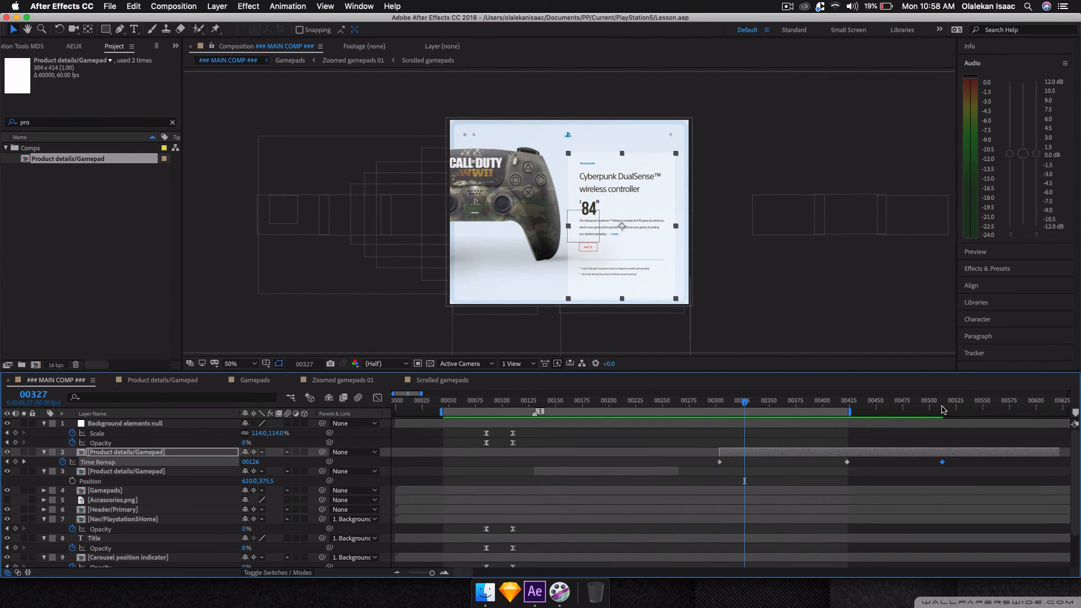
key("space")
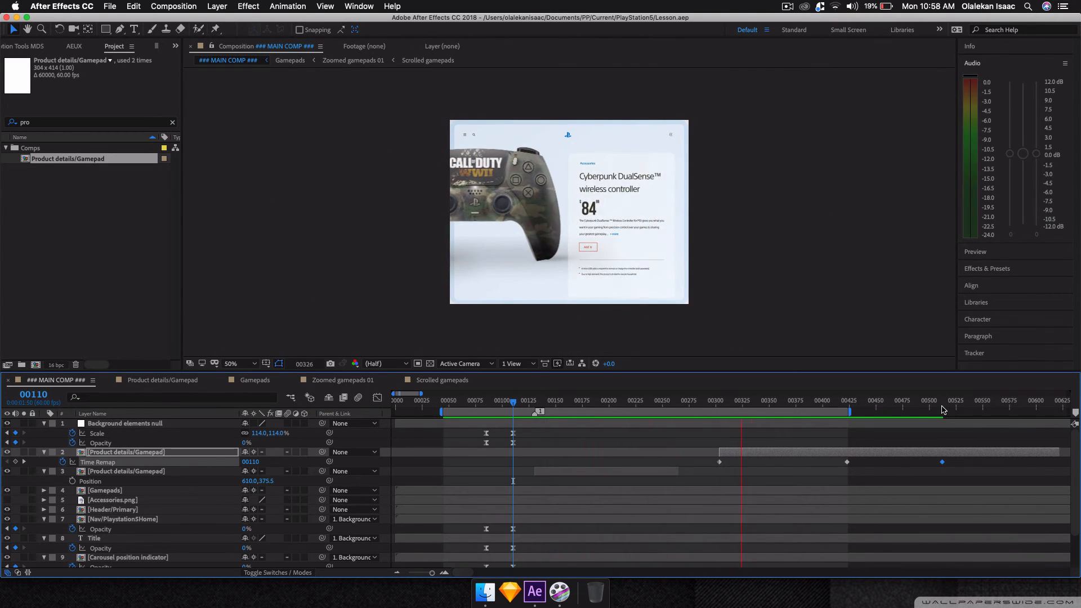
key("space")
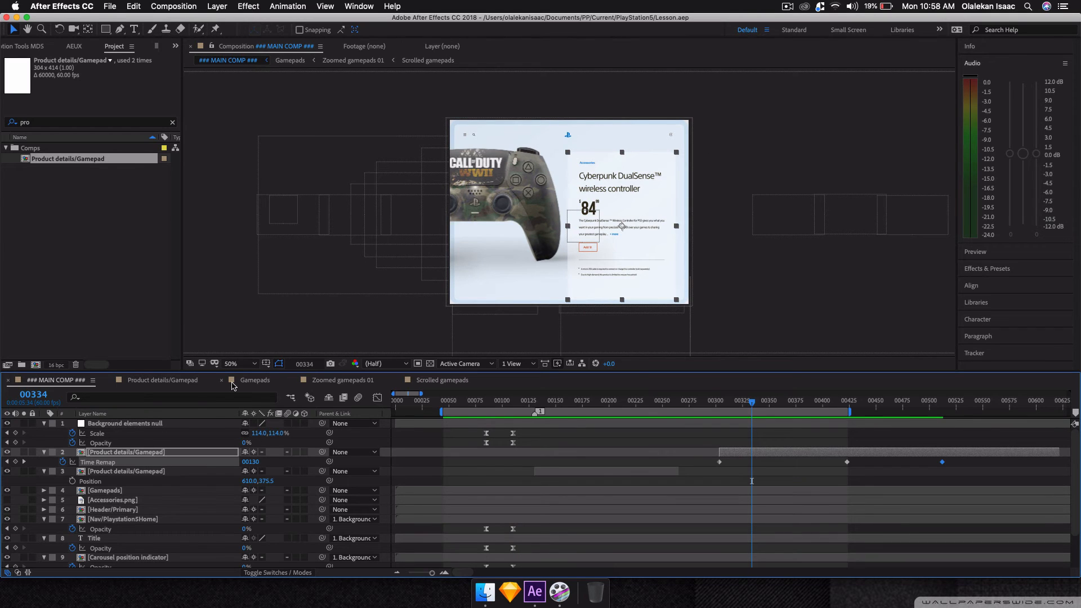
Set the Price master property of the second Product details/Gamepad instance to 64.
left_click(129, 453)
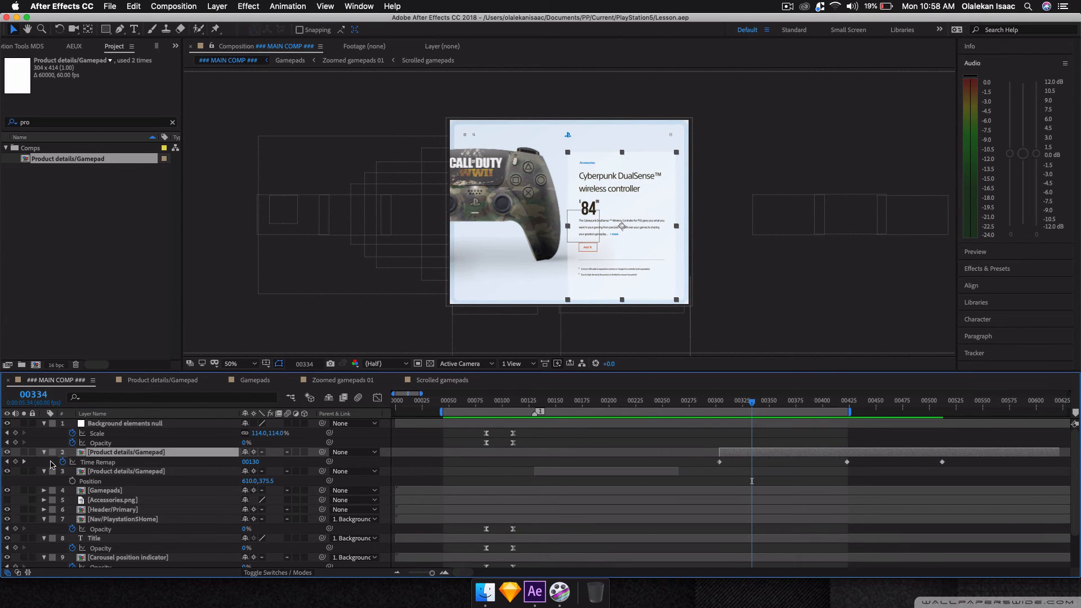
left_click(44, 452)
left_click(85, 491)
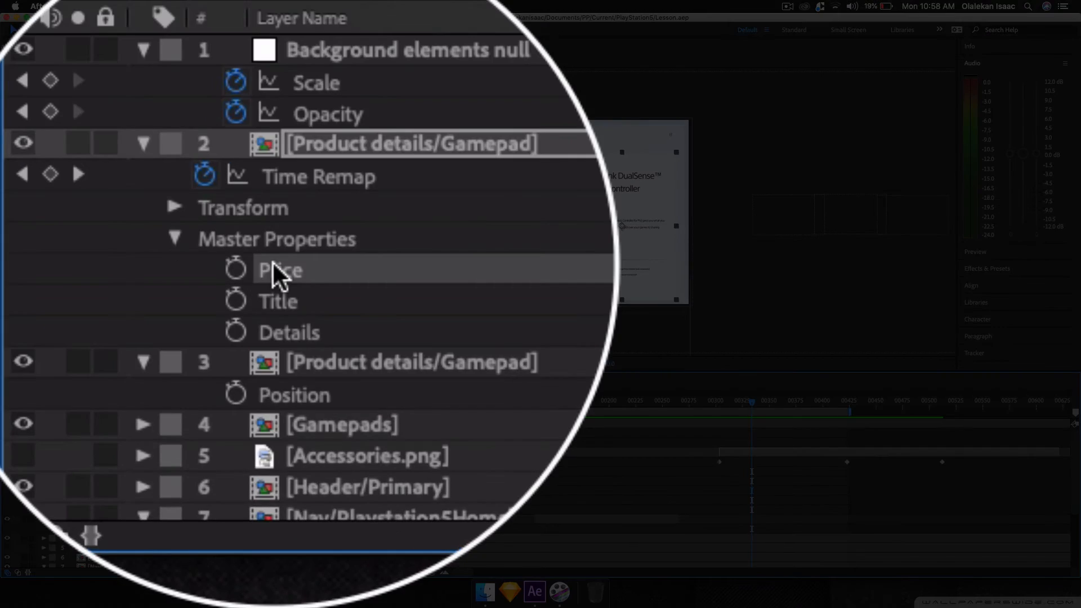
right_click(271, 261)
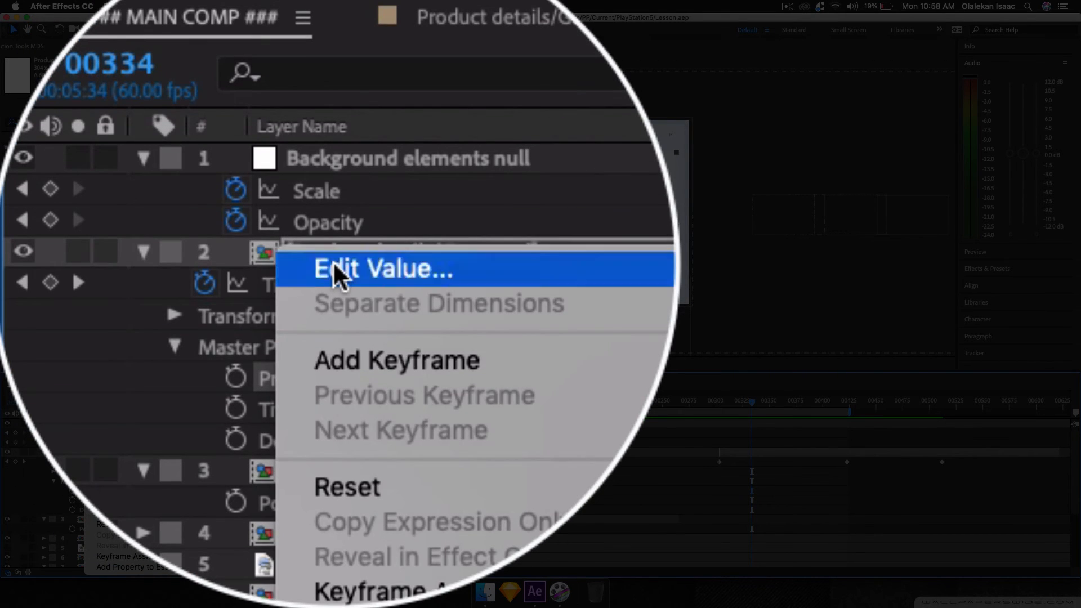
left_click(333, 155)
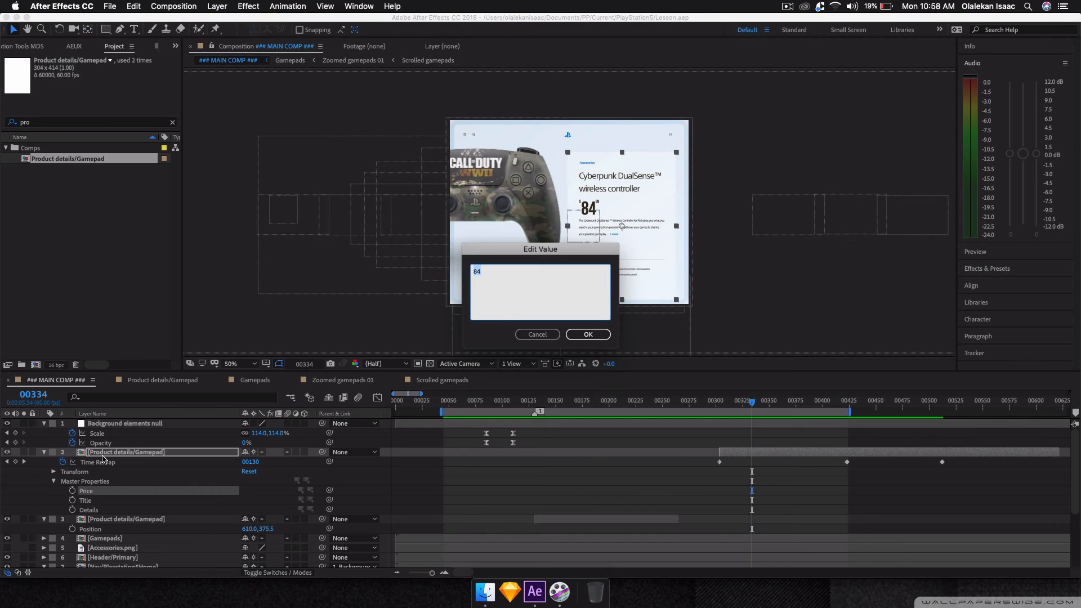
type("64")
left_click(583, 332)
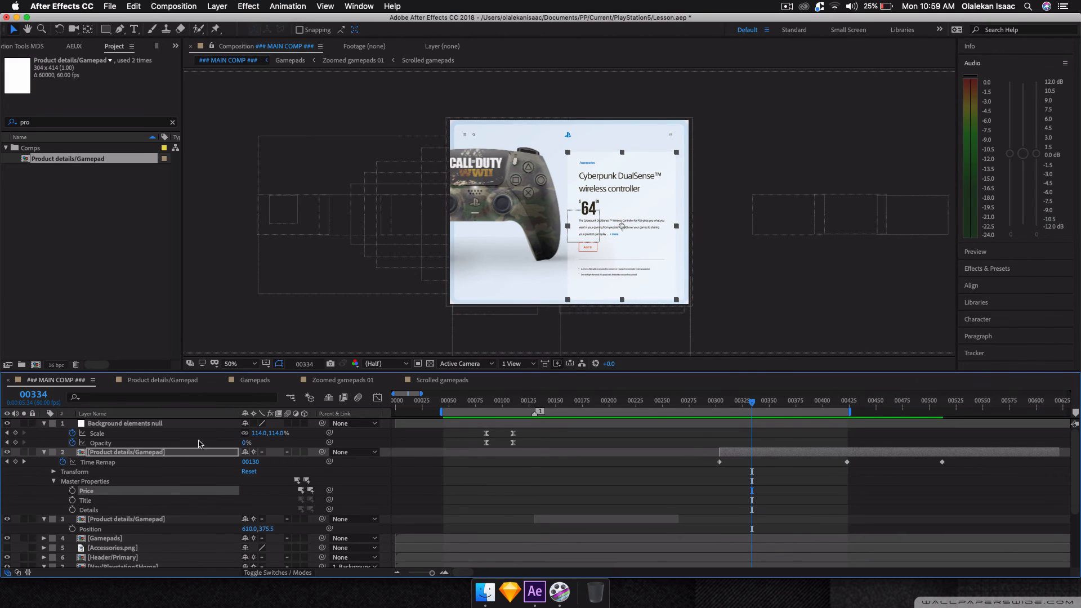
Change the second card's Title master property to "Call of Duty DualSense™ wireless controller".
left_click(89, 500)
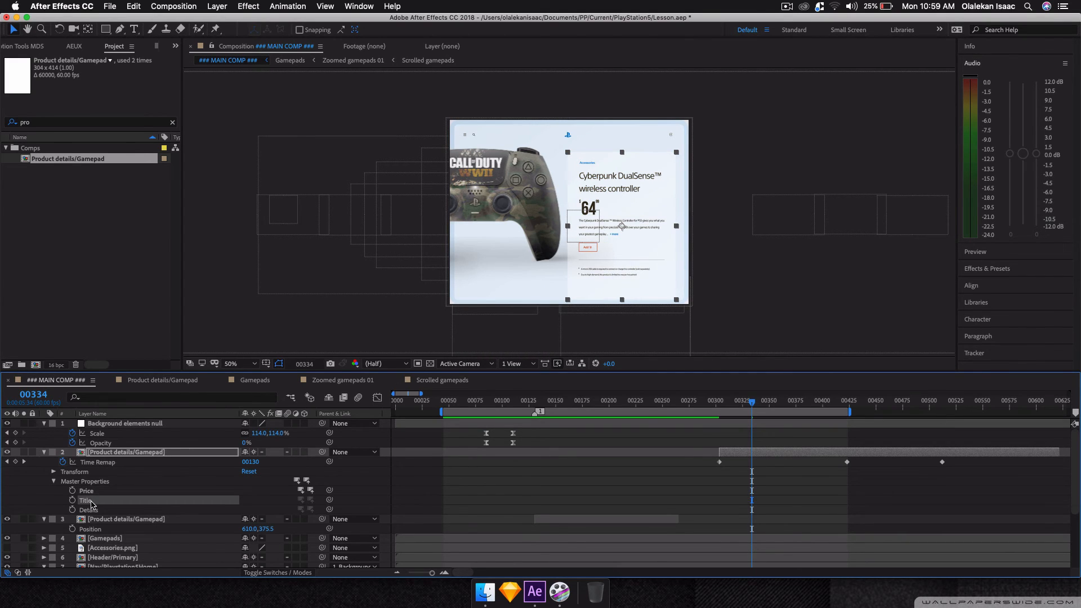
right_click(91, 503)
left_click(124, 455)
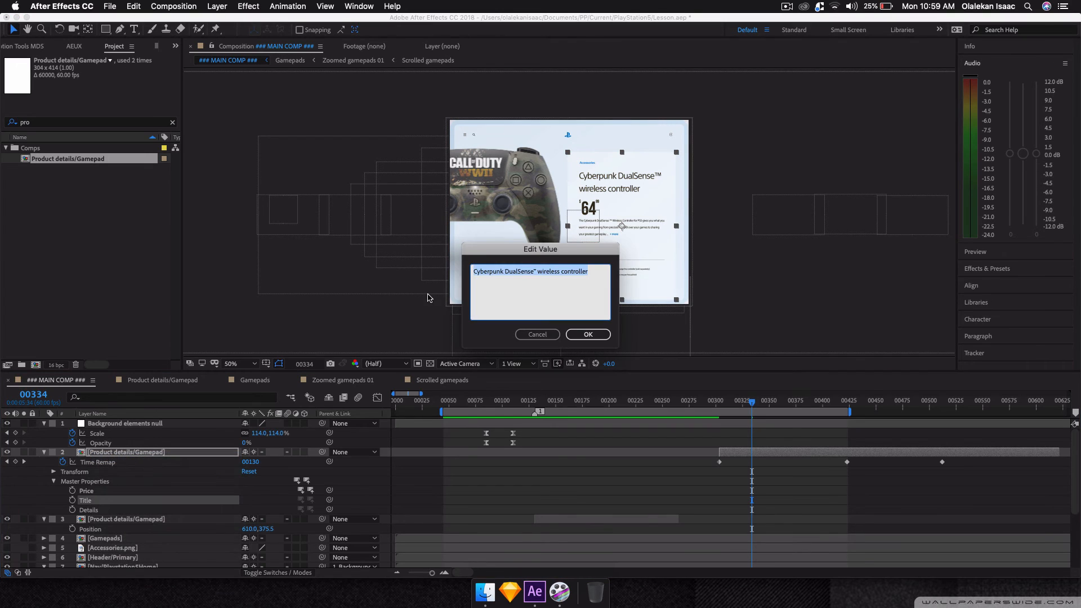
double_click(485, 269)
type("Call of Dy")
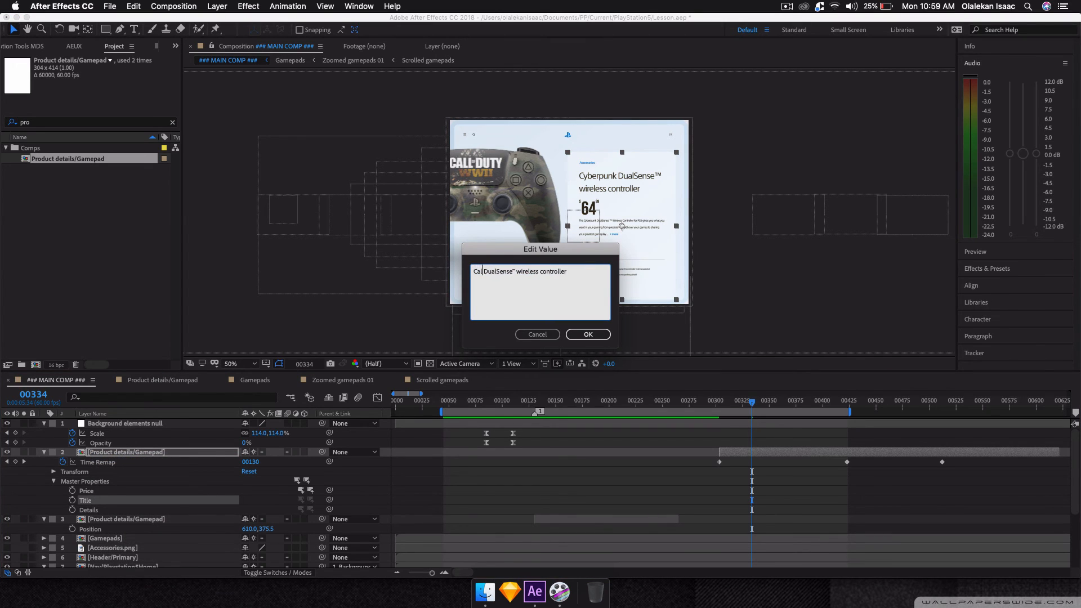
key("BackSpace")
type("uty")
left_click(600, 334)
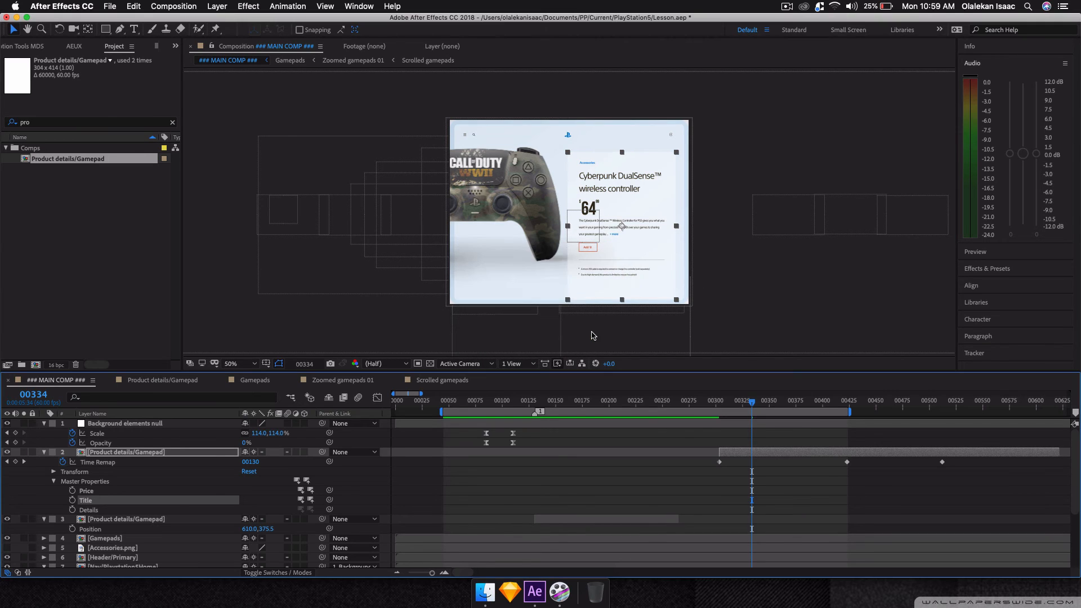
Edit the second card's Details master property, replacing "Cyberpunk" with "Call of Duty" in the description.
left_click(86, 510)
right_click(86, 512)
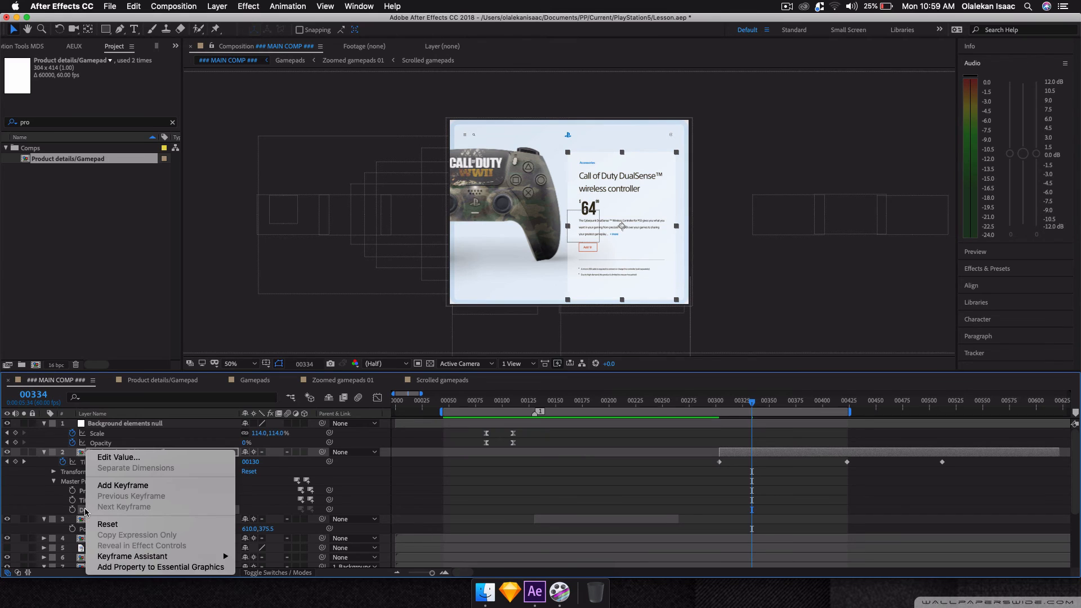
left_click(122, 456)
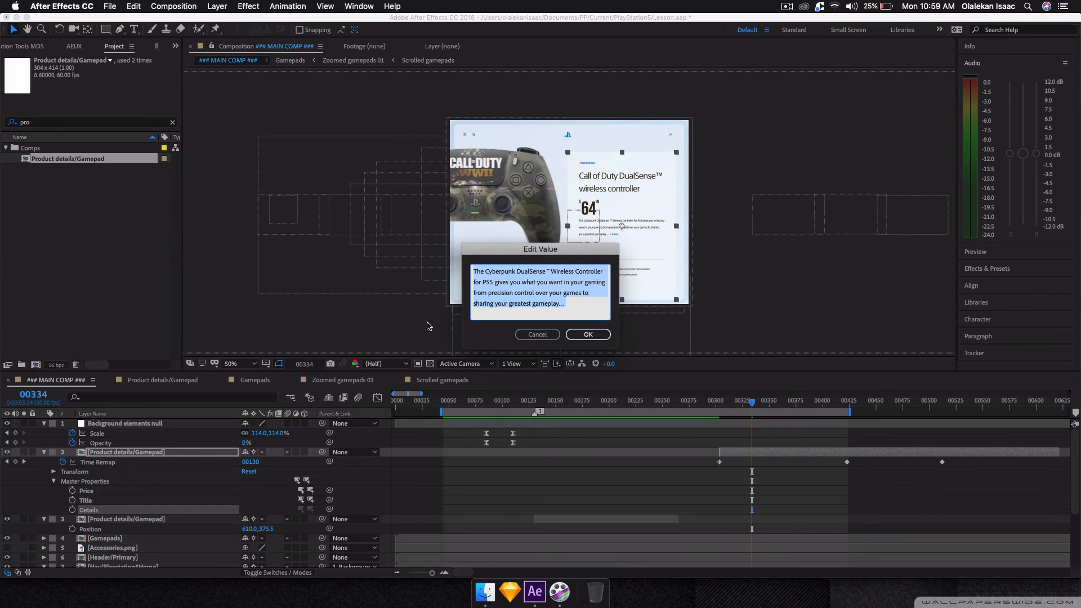
double_click(499, 271)
type("Call")
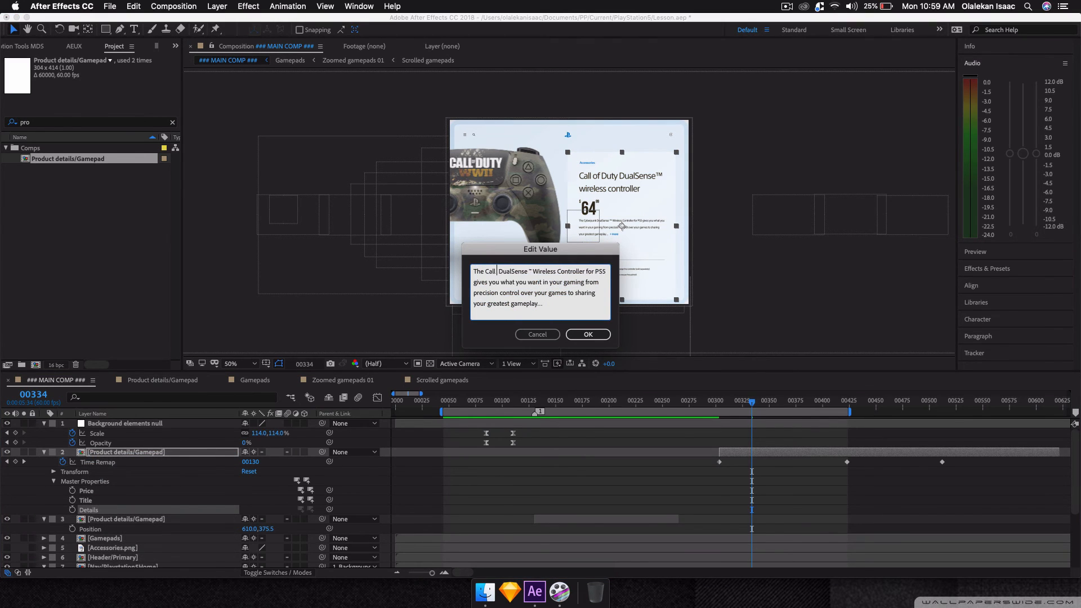
type(" of Duty")
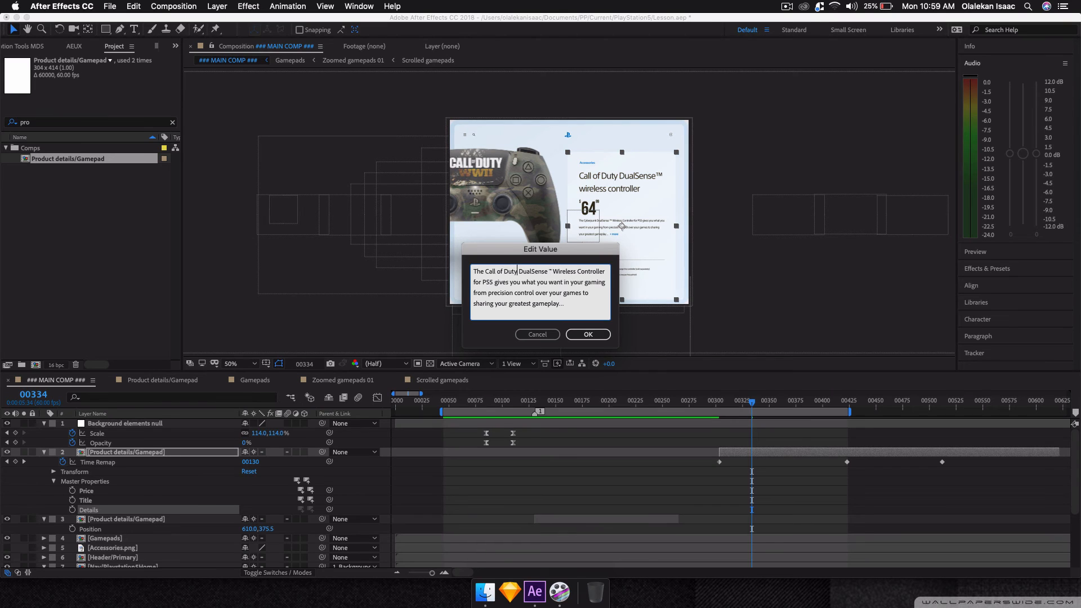
left_click(583, 335)
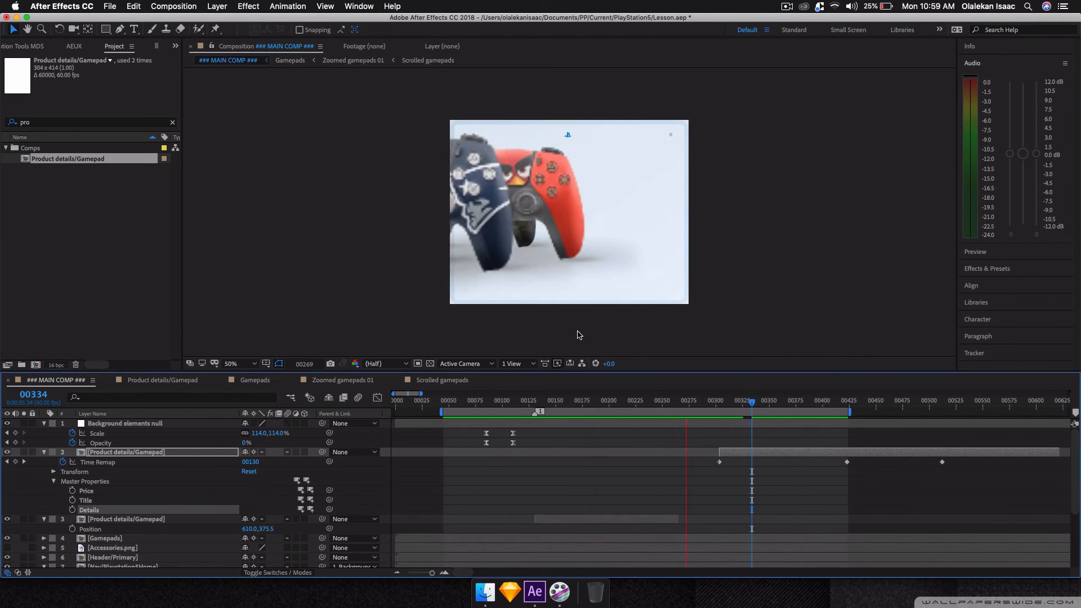
Preview the main composition's animation and check the second card between its Time Remap keyframes at frames 303 and 423.
key("space")
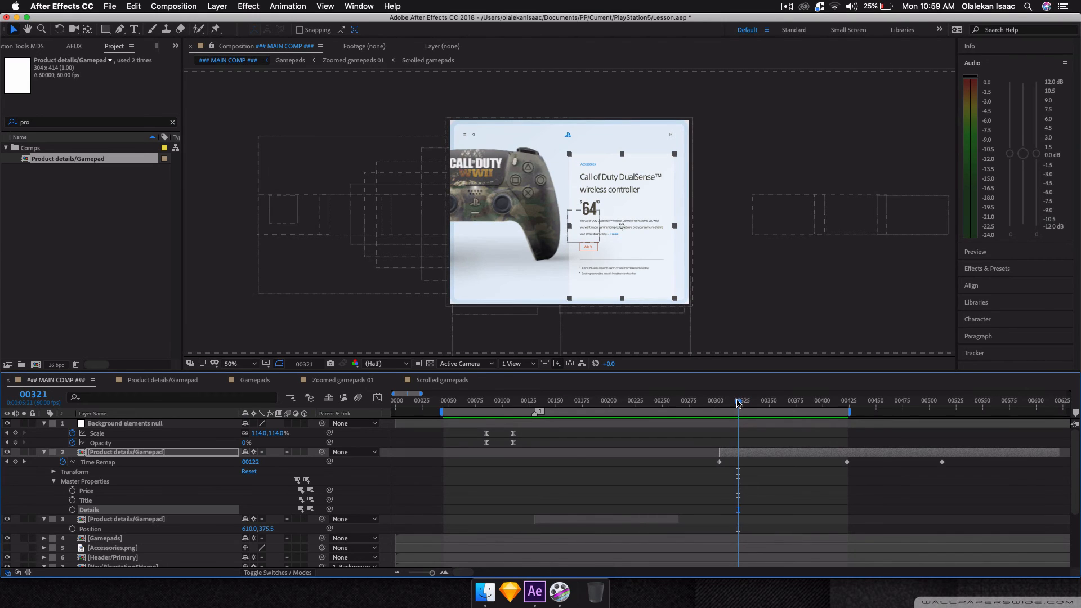
left_click_drag(739, 402, 793, 403)
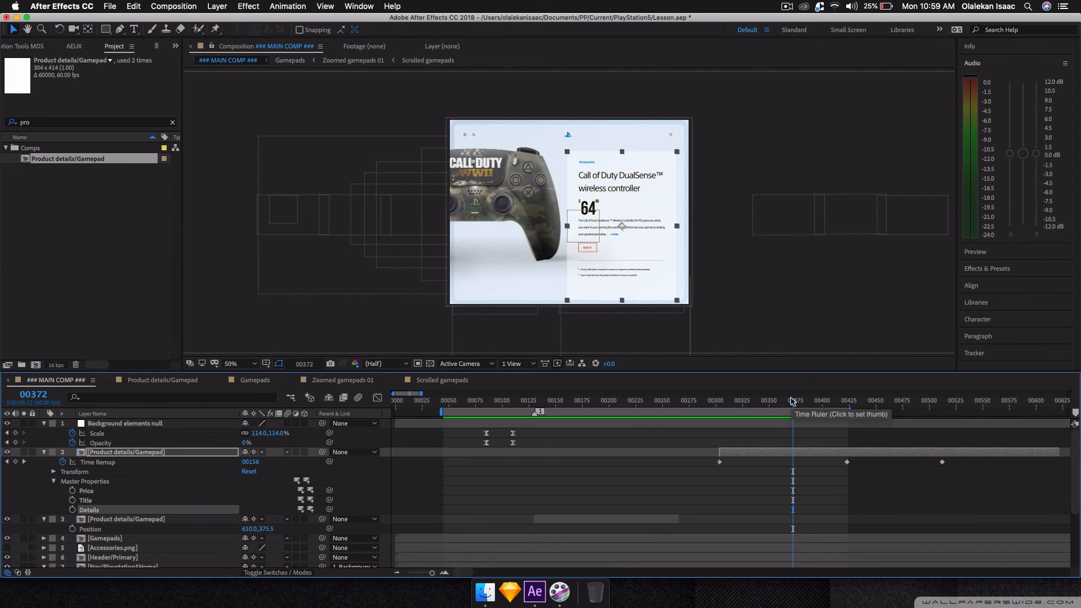
key("j")
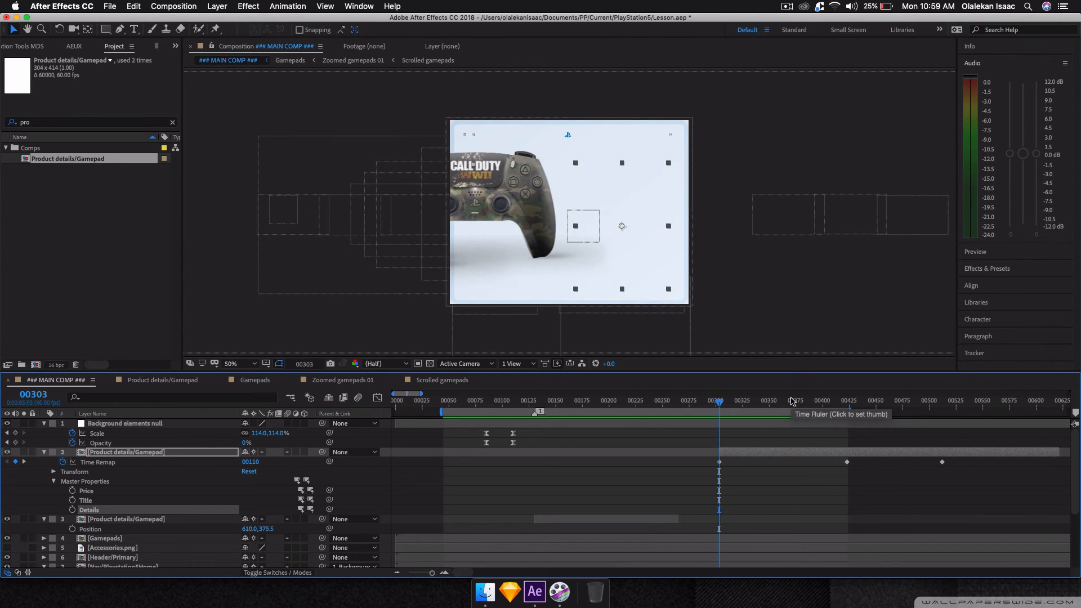
key("k")
key("space")
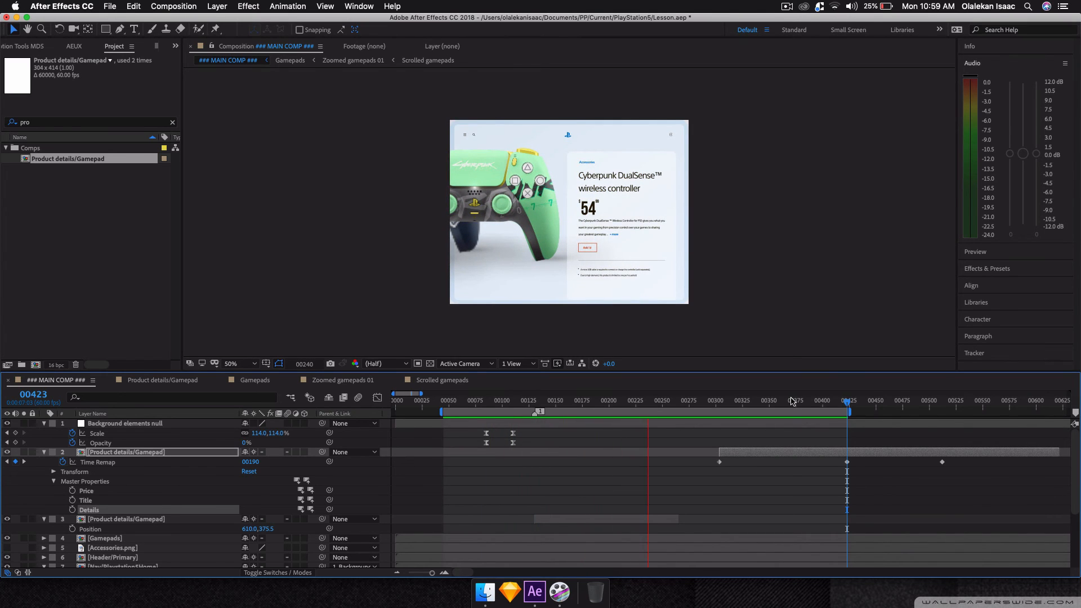
key("space")
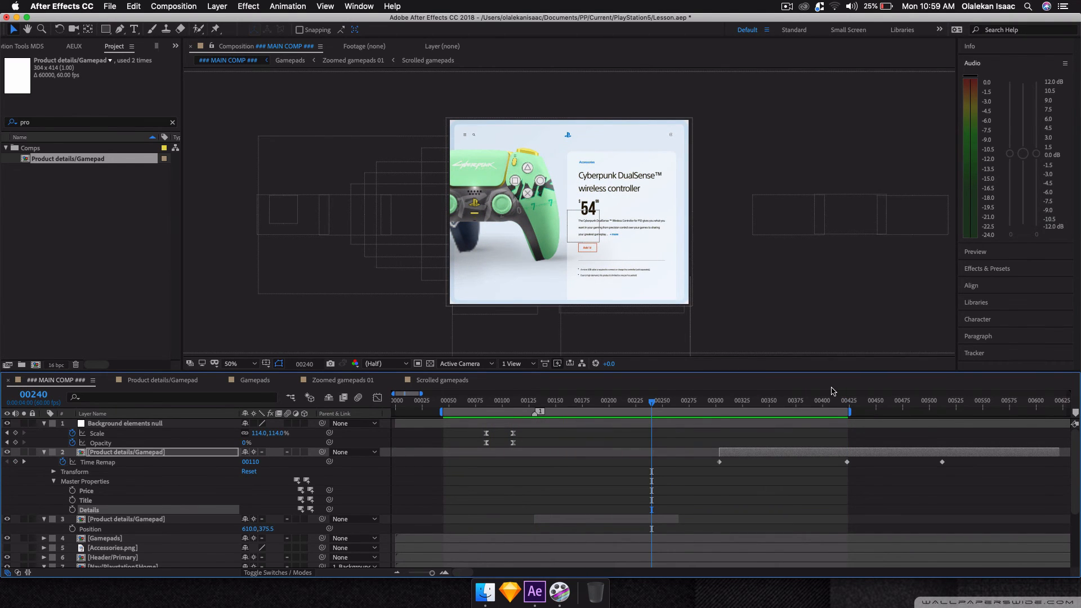
Clear the project search and import Recurring components.aep from the Documents/PP/Current folder.
left_click(169, 129)
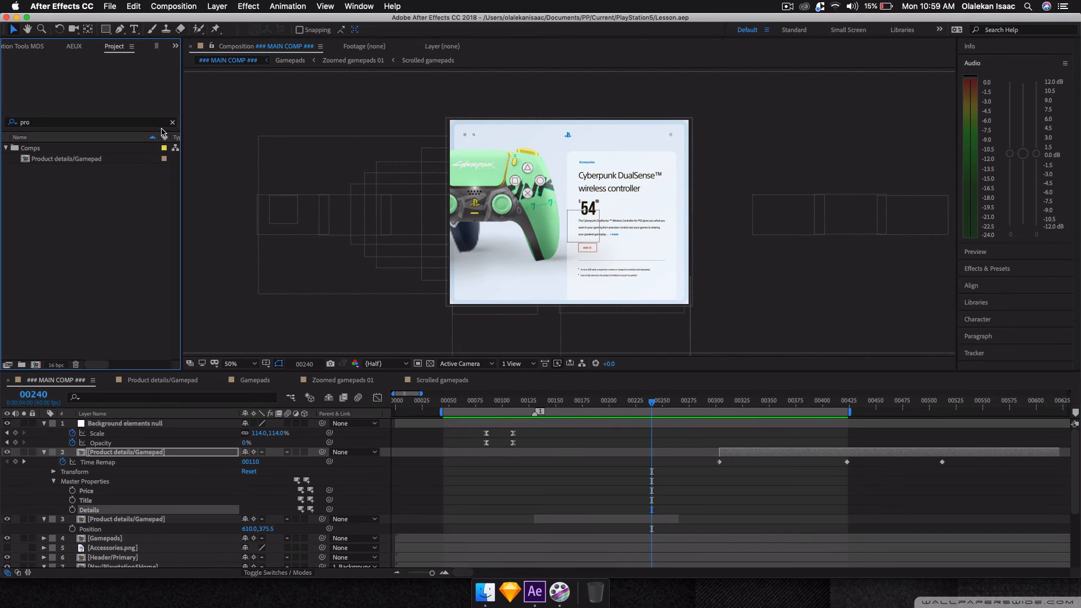
left_click(172, 123)
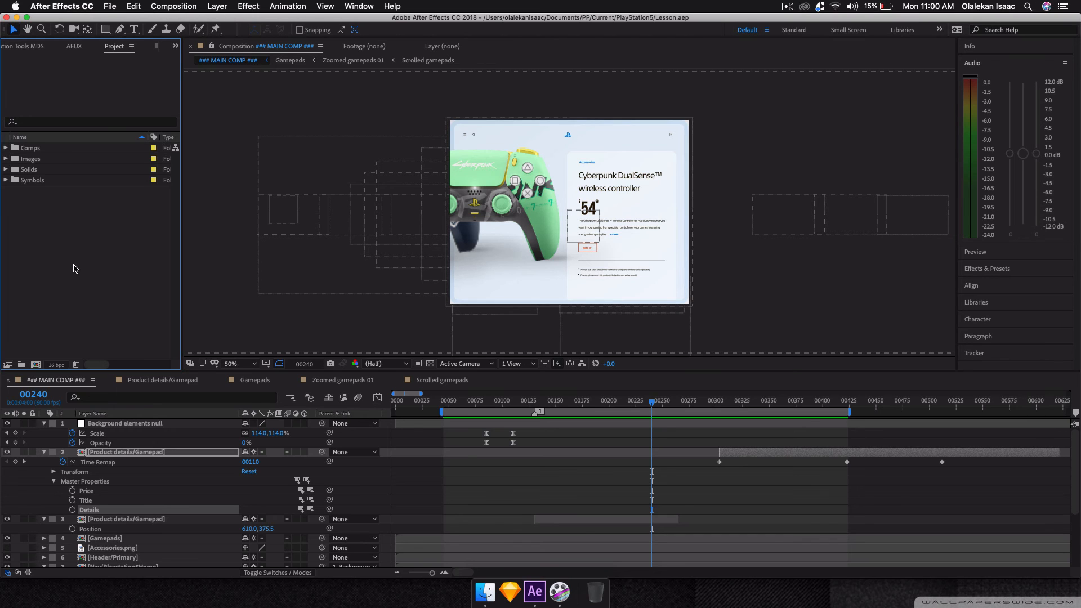
double_click(75, 268)
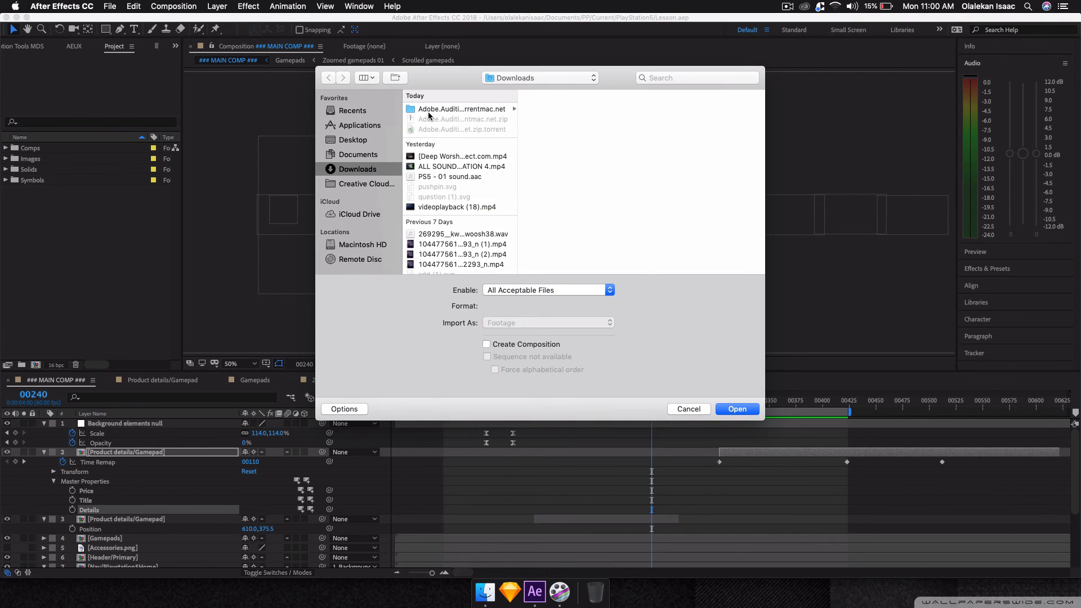
left_click(363, 154)
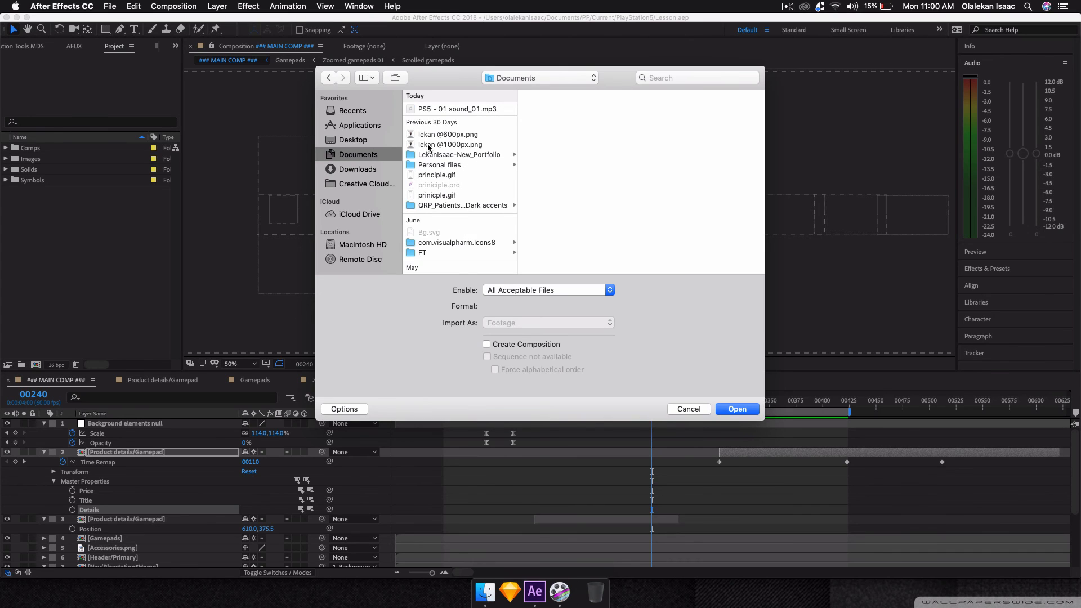
scroll(438, 201, "down", 5)
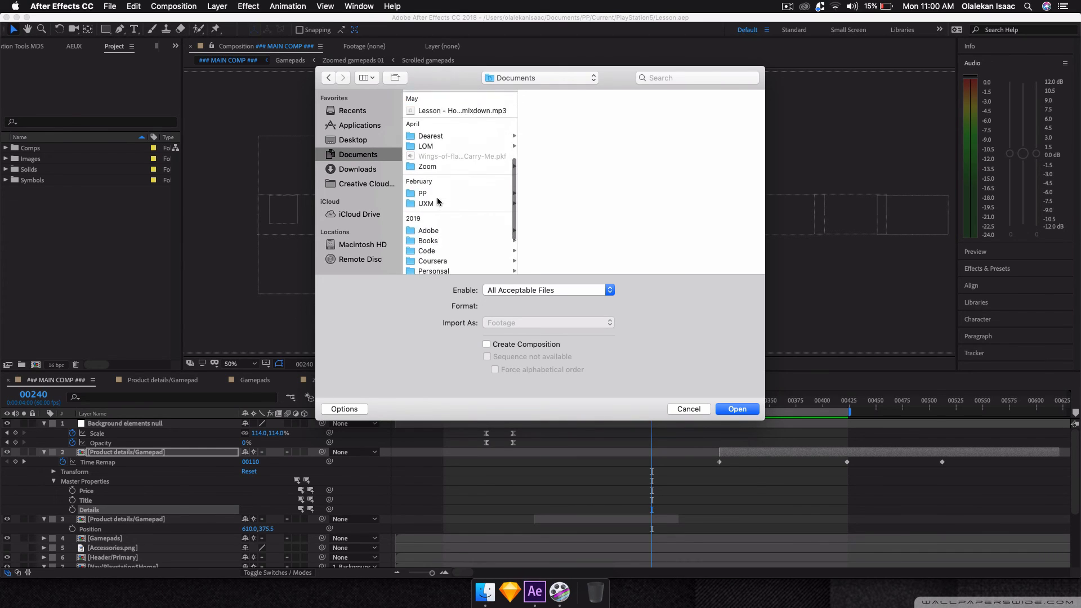
left_click(424, 174)
left_click(551, 113)
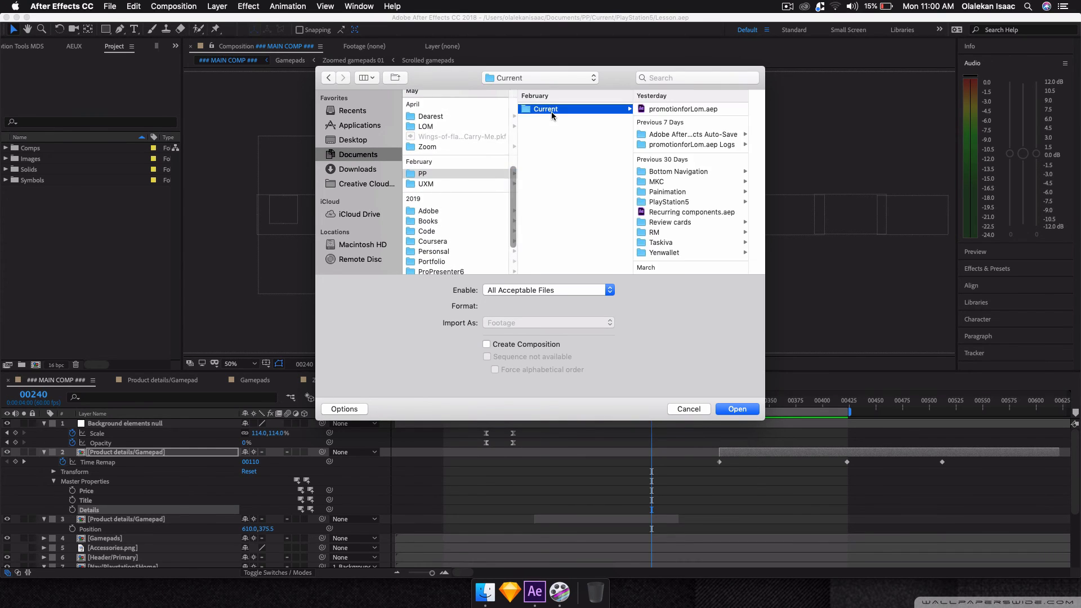
left_click(658, 110)
scroll(591, 231, "down", 3)
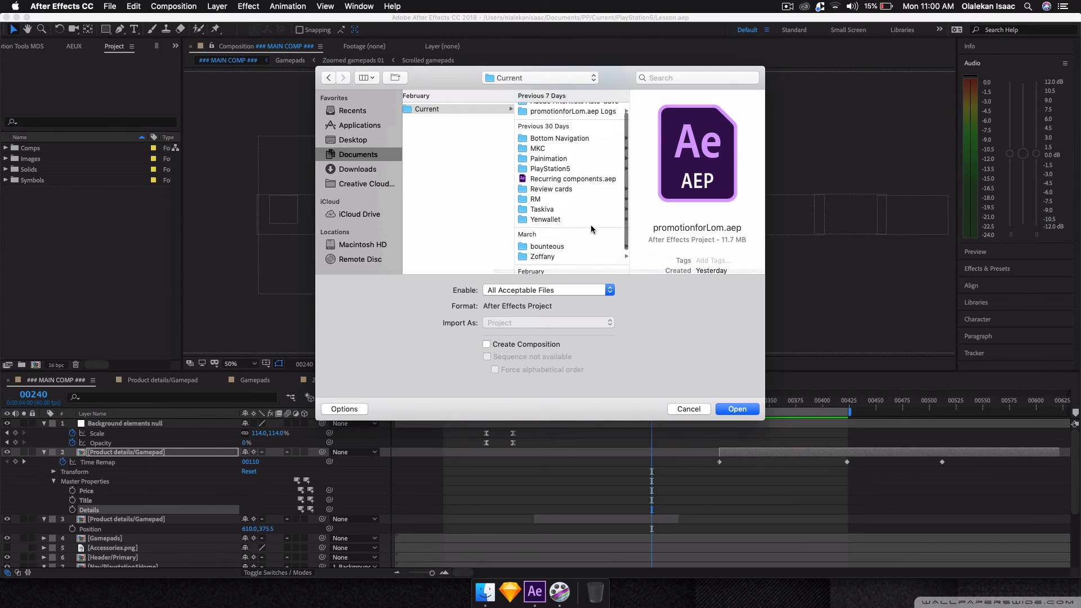
left_click(574, 157)
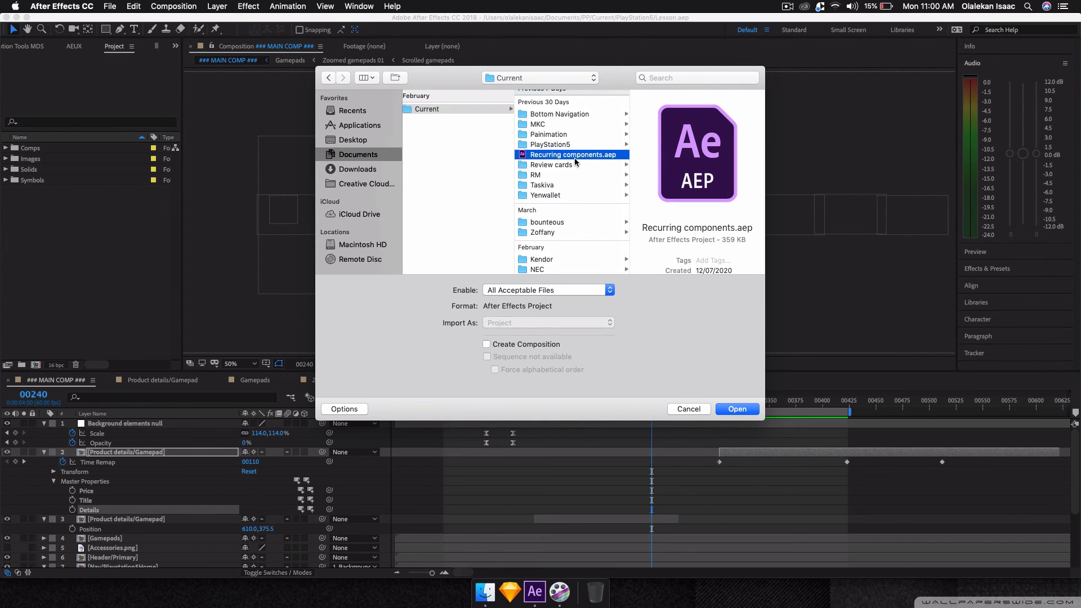
left_click(736, 409)
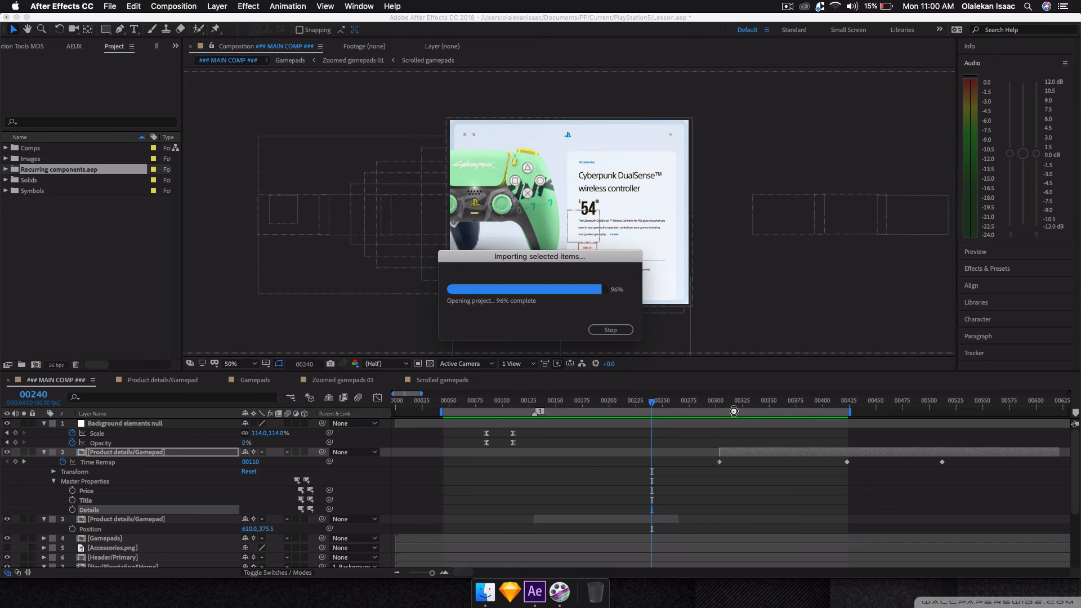
Add the Cursor/scroll composition from the imported Cursor folder to the main composition, directly below the Background elements null.
left_click(6, 170)
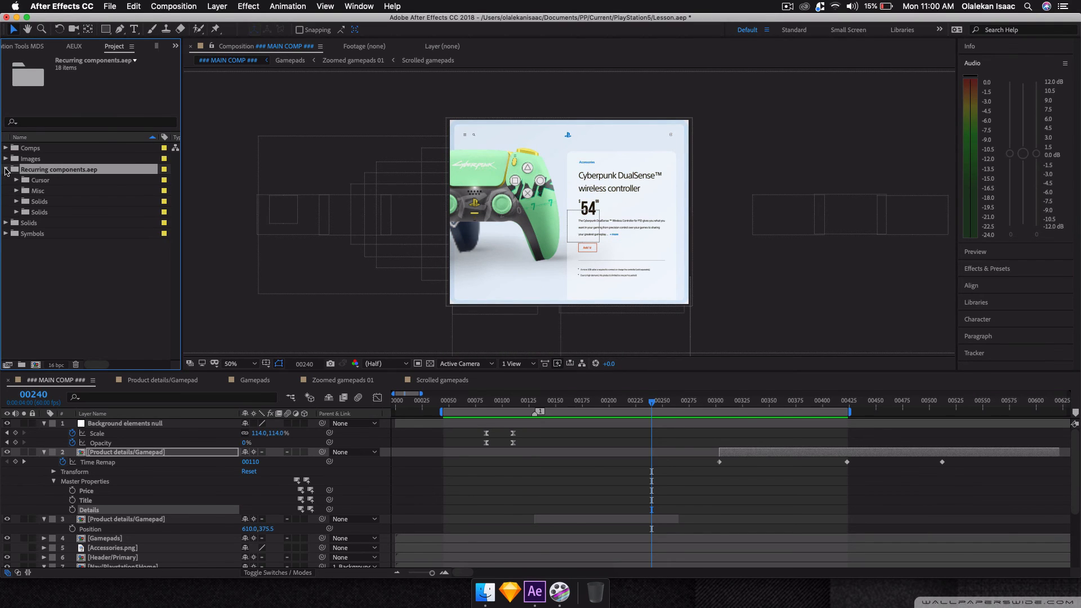
left_click(15, 180)
left_click(45, 192)
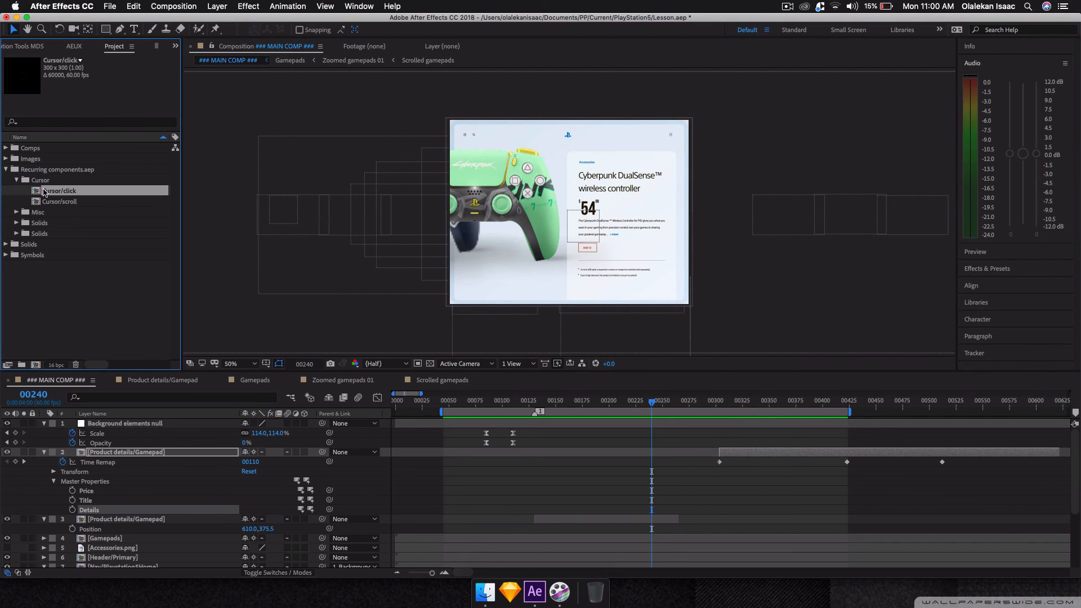
left_click(67, 201)
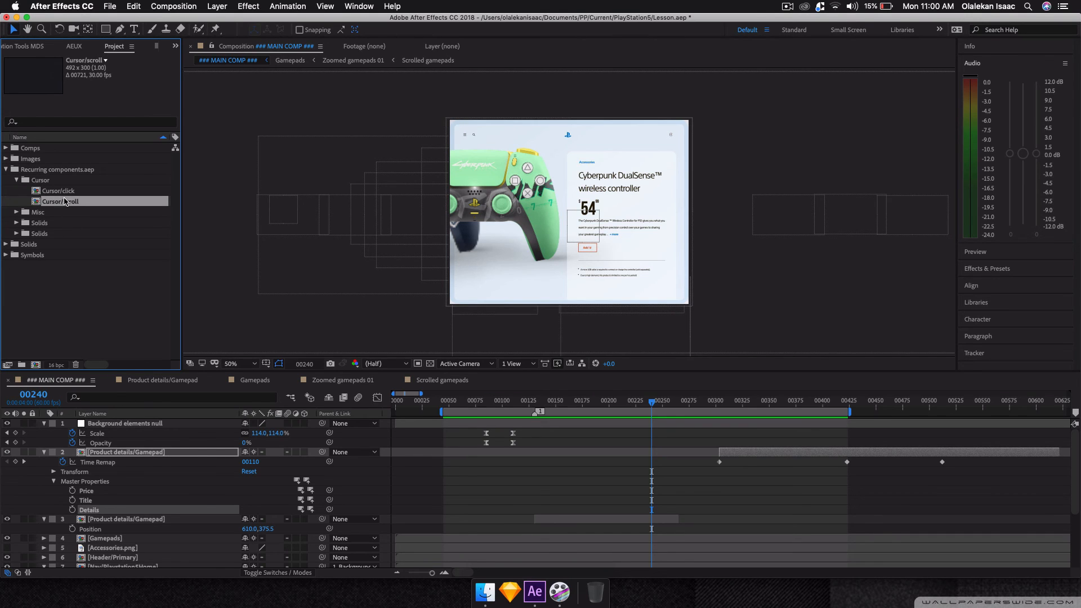
left_click_drag(65, 201, 130, 442)
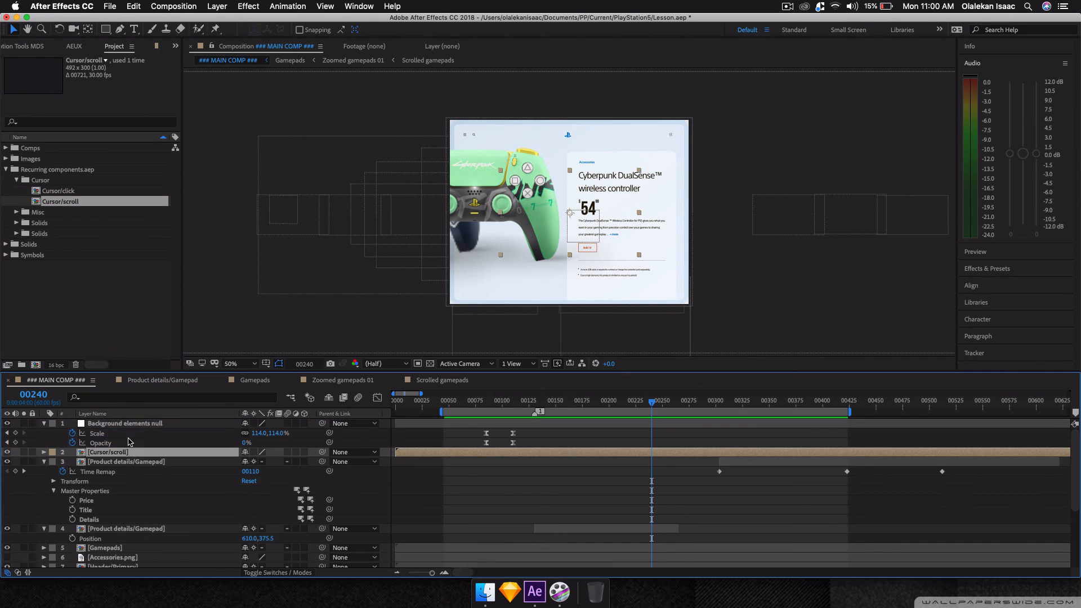
Open the Cursor/scroll composition and preview its cursor animation from frame 0.
double_click(120, 453)
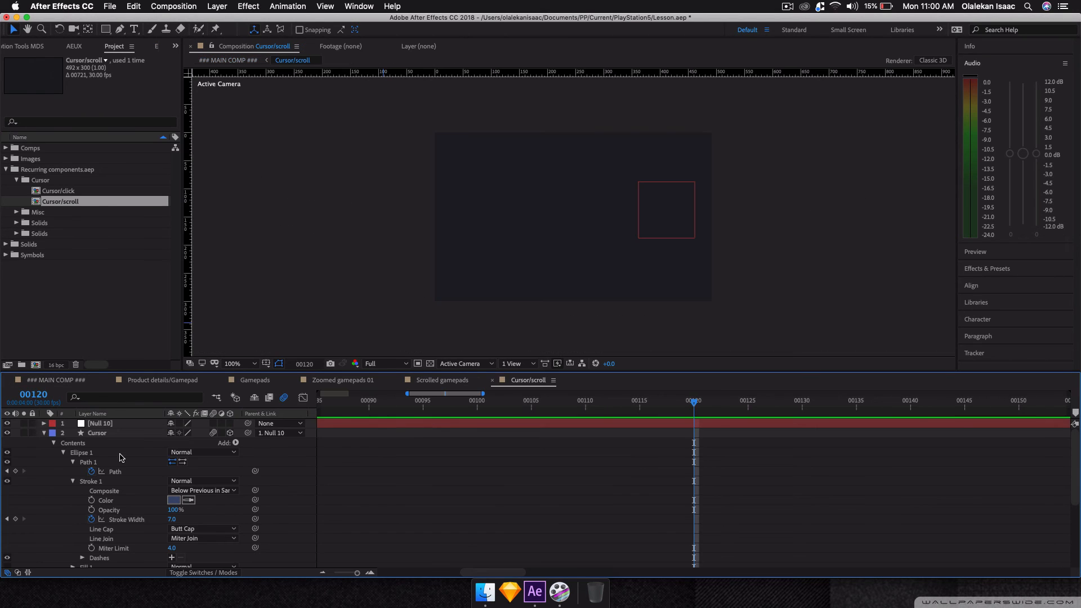
scroll(388, 445, "left", 10)
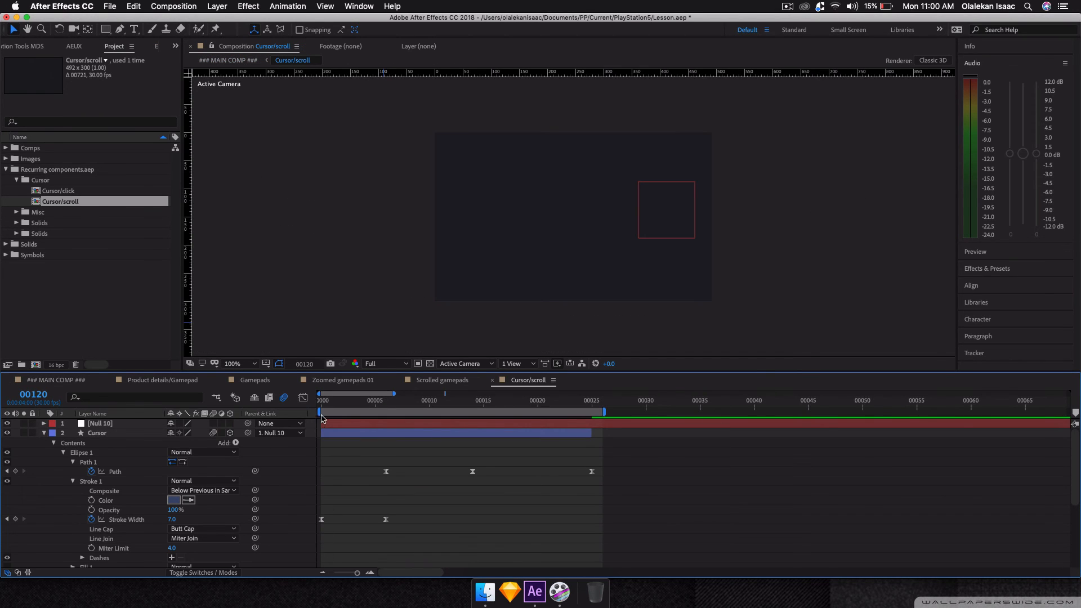
left_click(319, 401)
key("space")
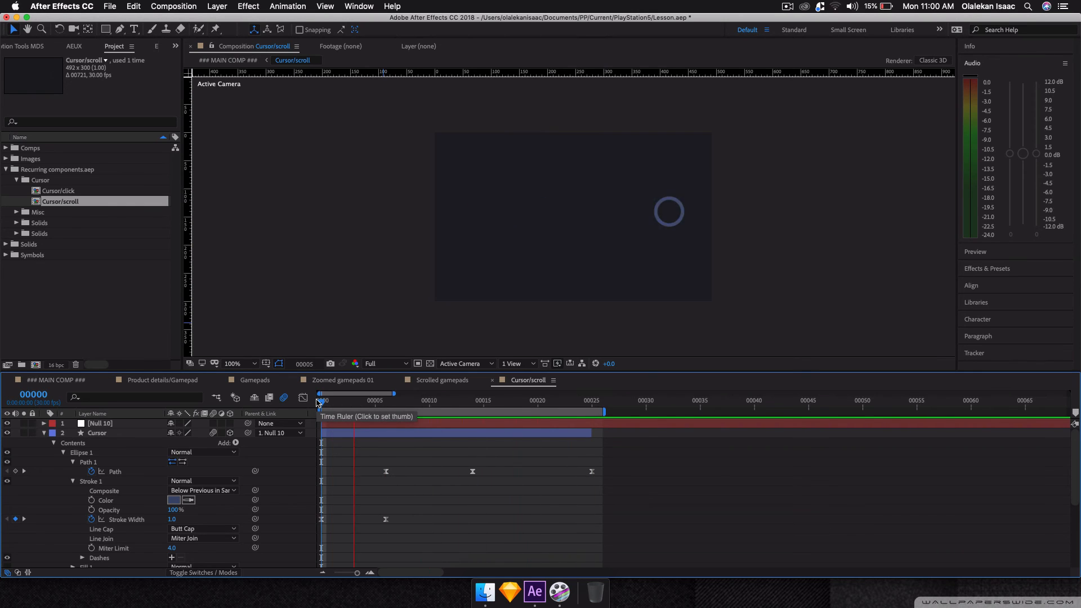
key("space")
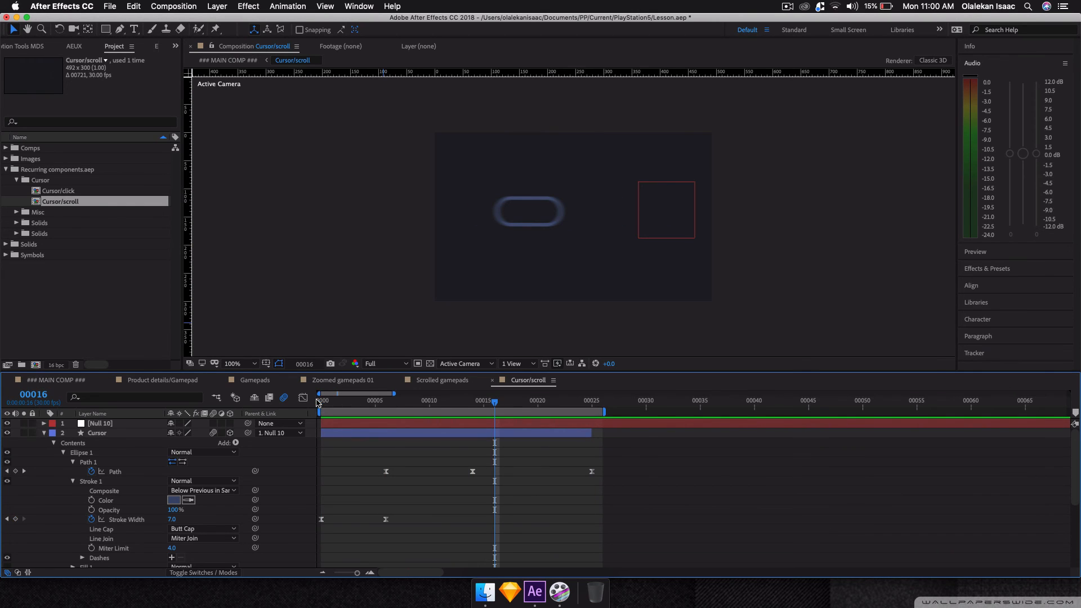
Return to the main composition, start its work area at frame 0, and preview the gamepad scrolling.
left_click(54, 381)
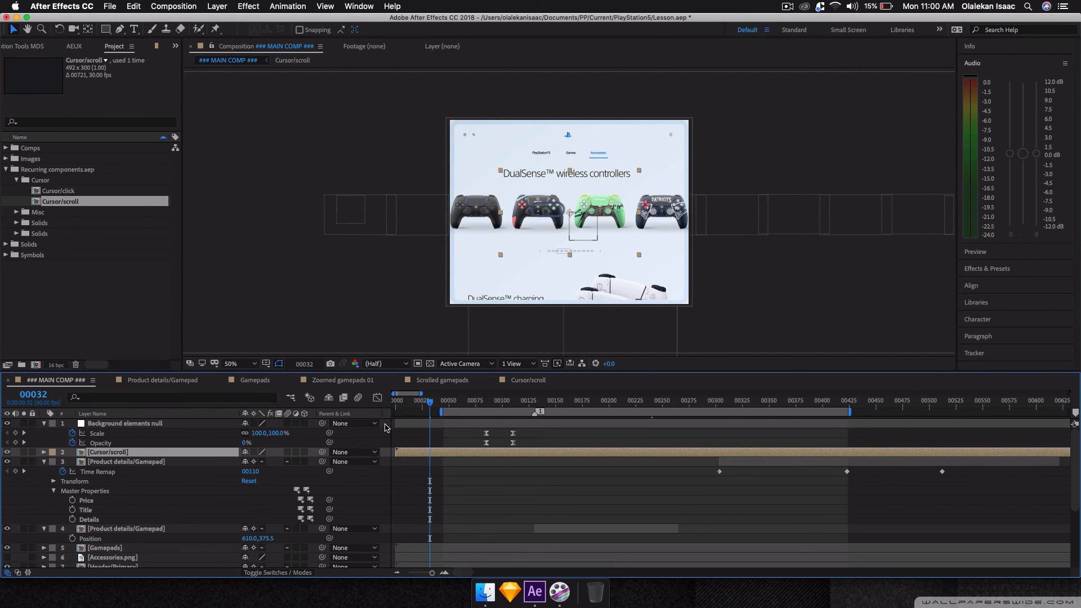
key("Home")
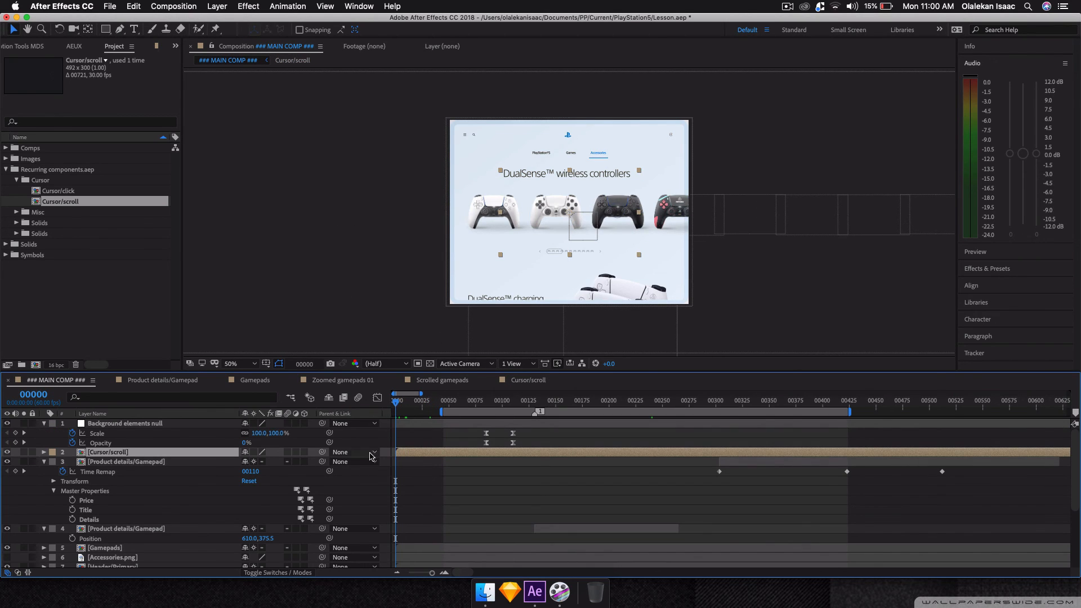
left_click(386, 482)
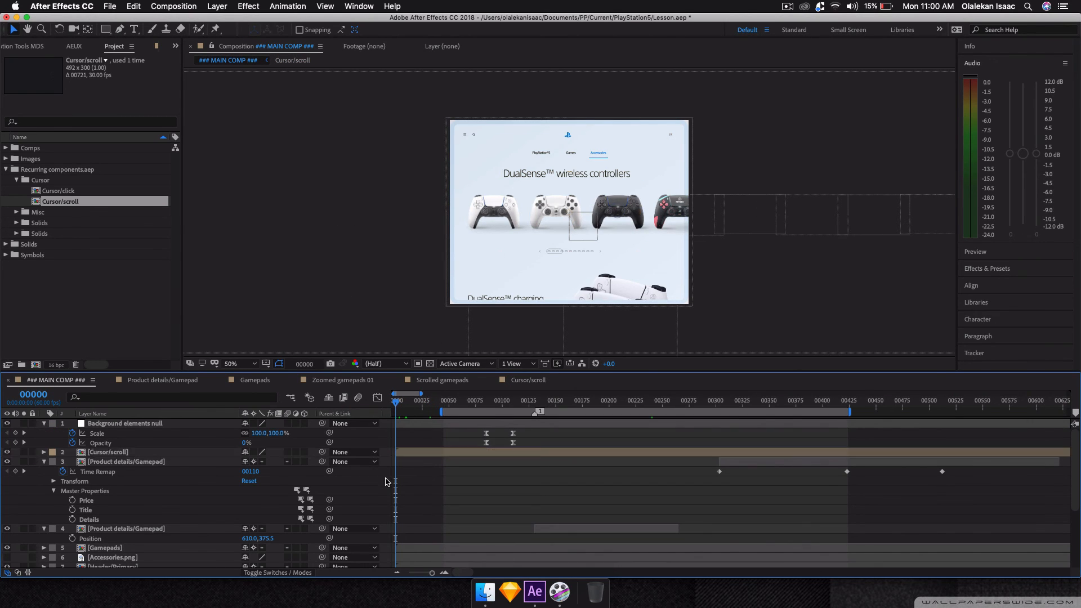
key("b")
key("space")
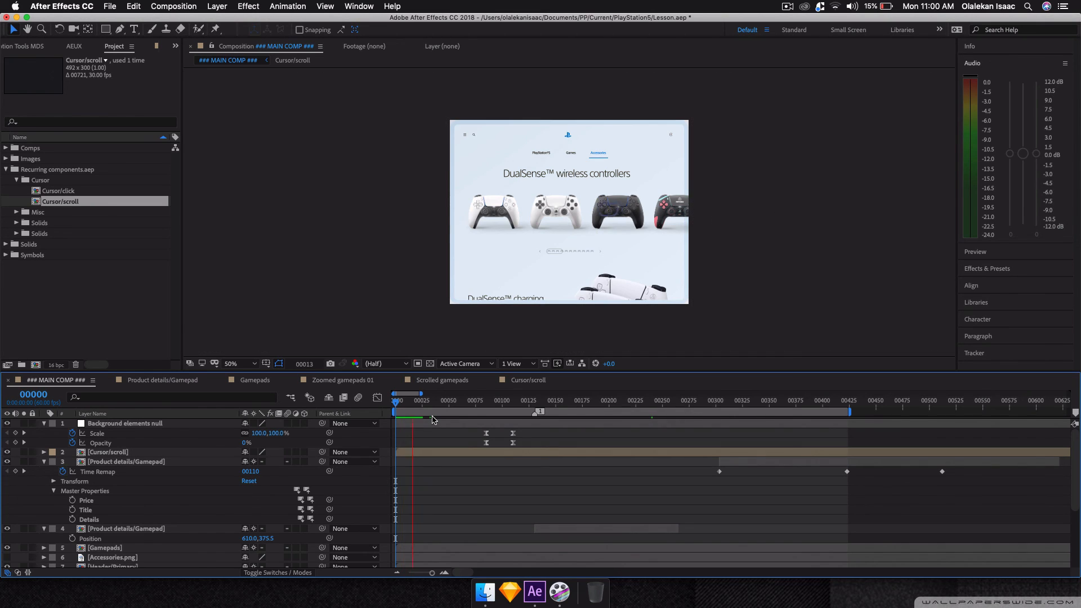
Trim the Cursor/scroll layer's end to frame 67, set its label colour to None, and return to frame 0.
left_click(467, 412)
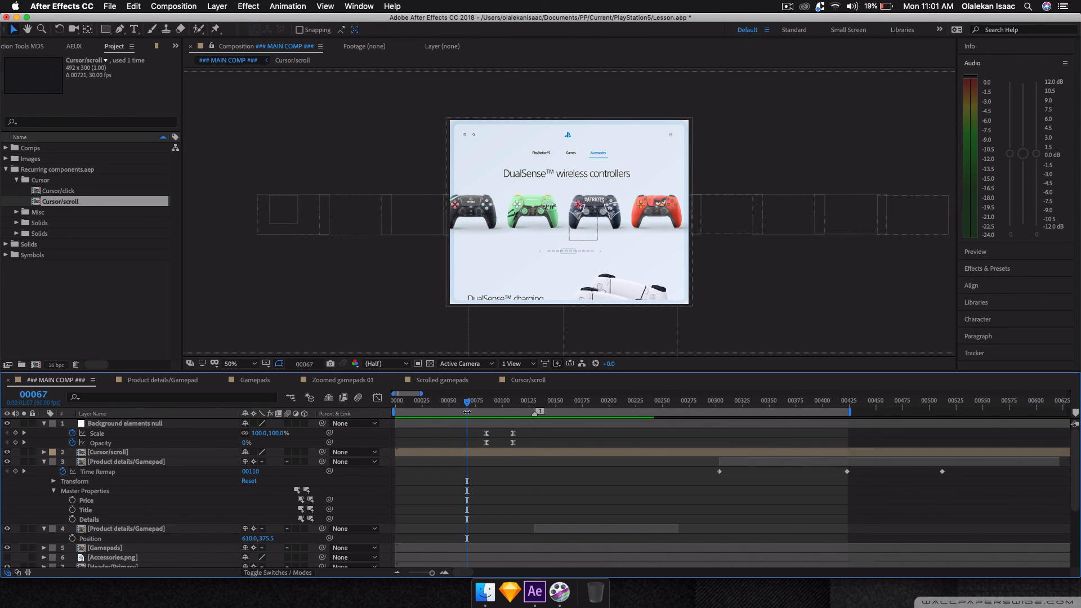
left_click(473, 451)
key("alt+bracketright")
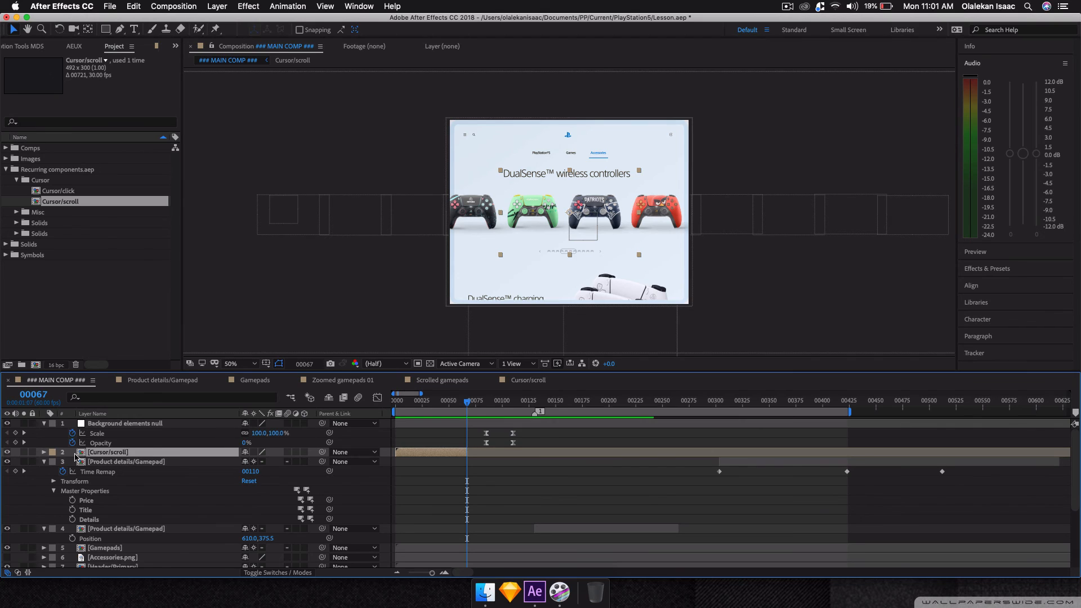
left_click(52, 453)
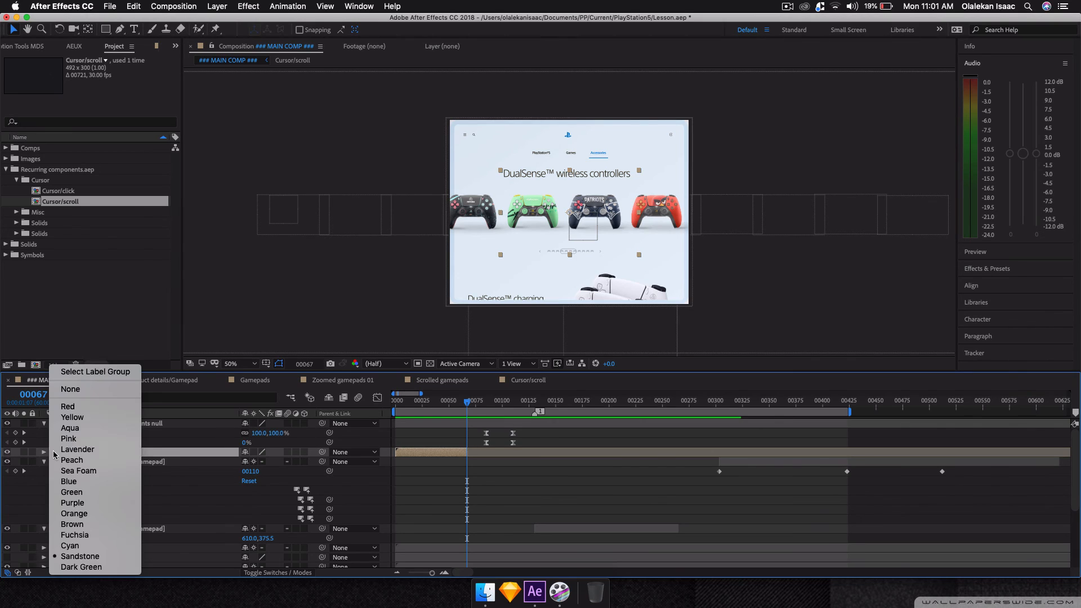
left_click(80, 394)
key("Home")
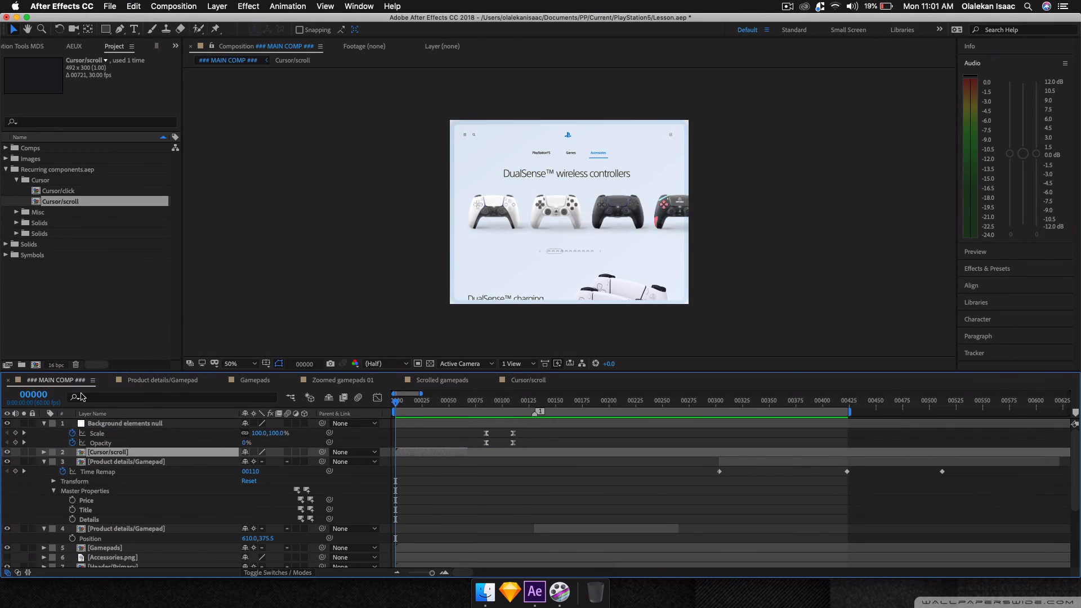
Open the Cursor/scroll composition and set the Ellipse 1 stroke colour of its Cursor layer to #121315.
key("space")
key("space")
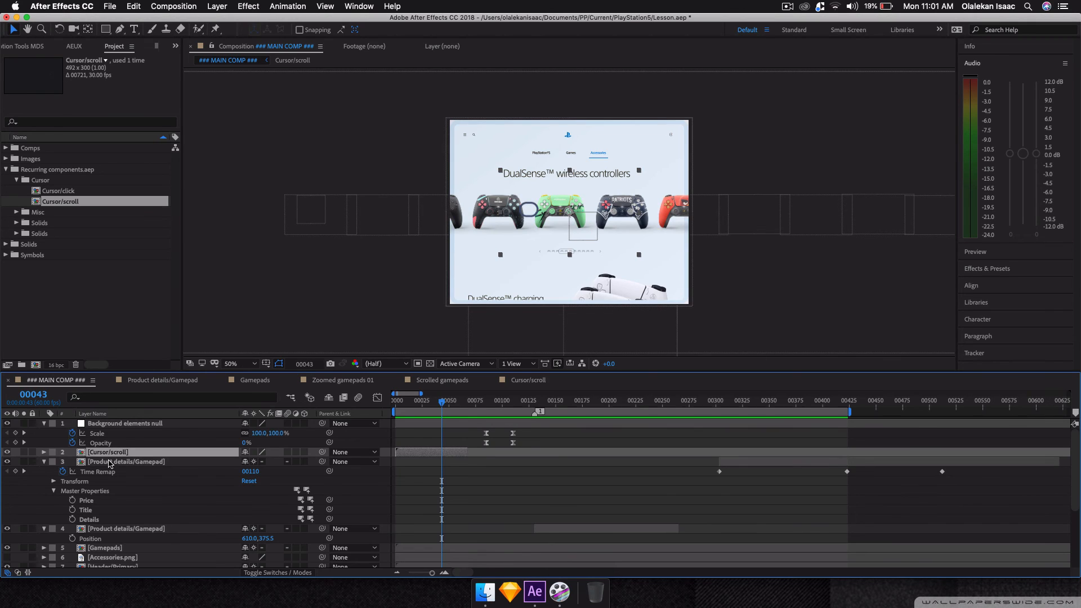
double_click(109, 454)
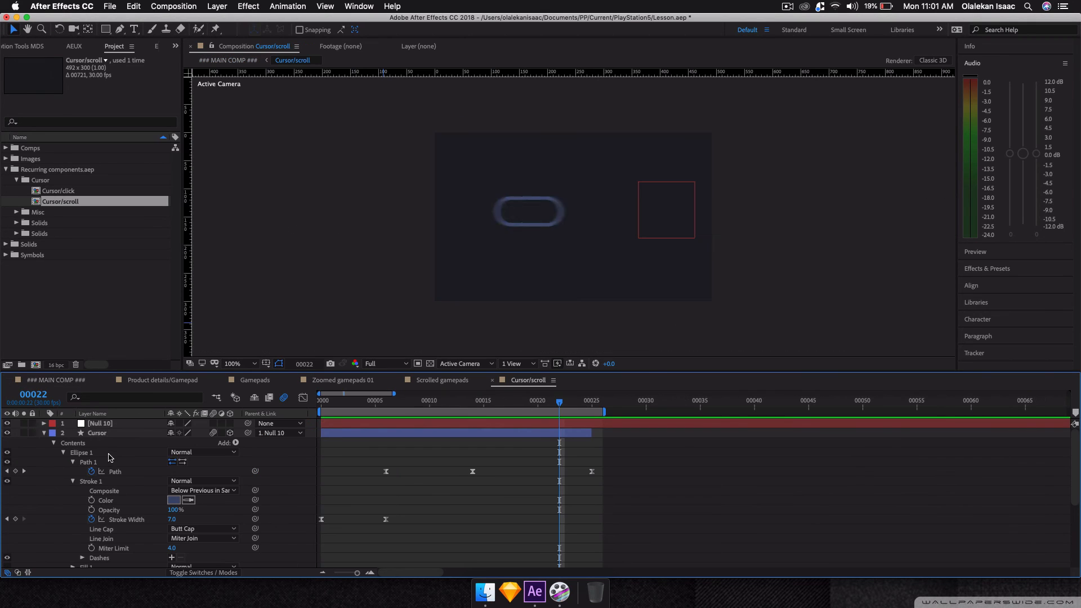
left_click(173, 501)
left_click(753, 546)
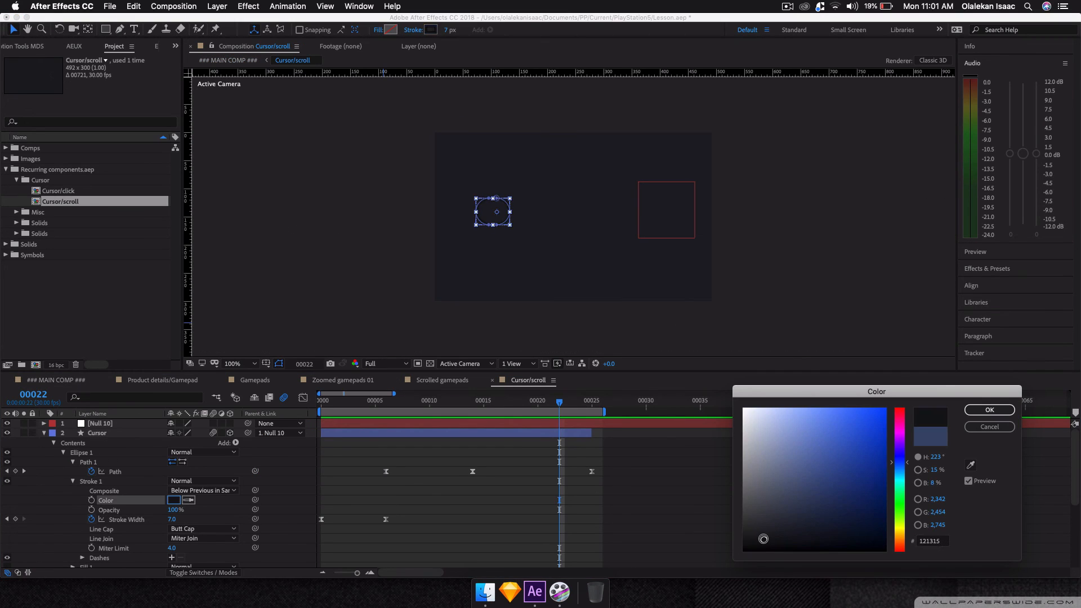
left_click(989, 410)
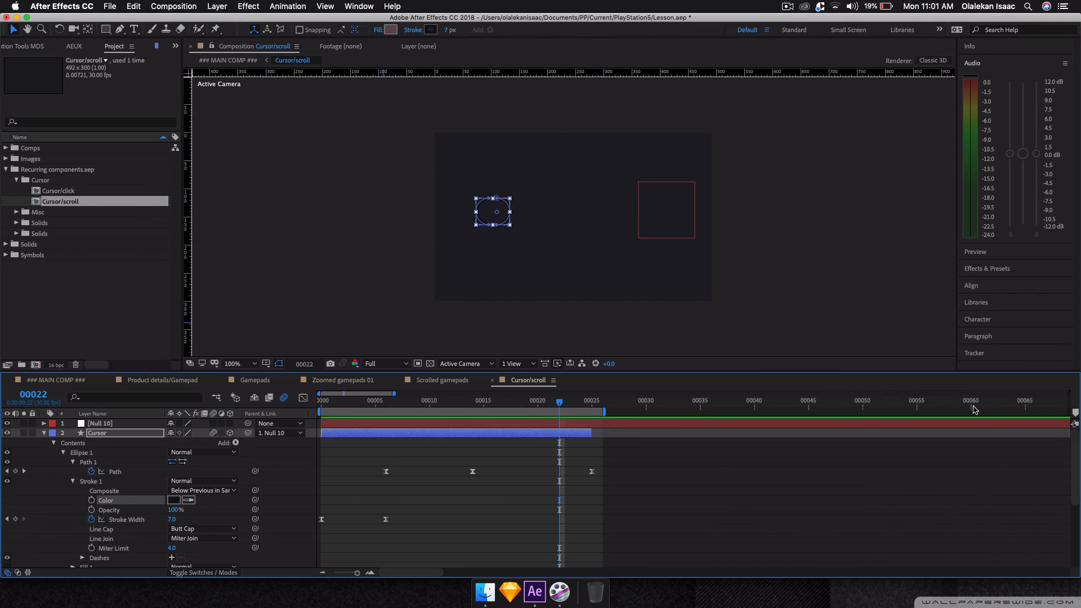
Turn on the transparency grid in the Cursor/scroll composition and preview the dark-stroked cursor from frame 0.
left_click(431, 365)
key("j")
key("j")
key("j")
key("space")
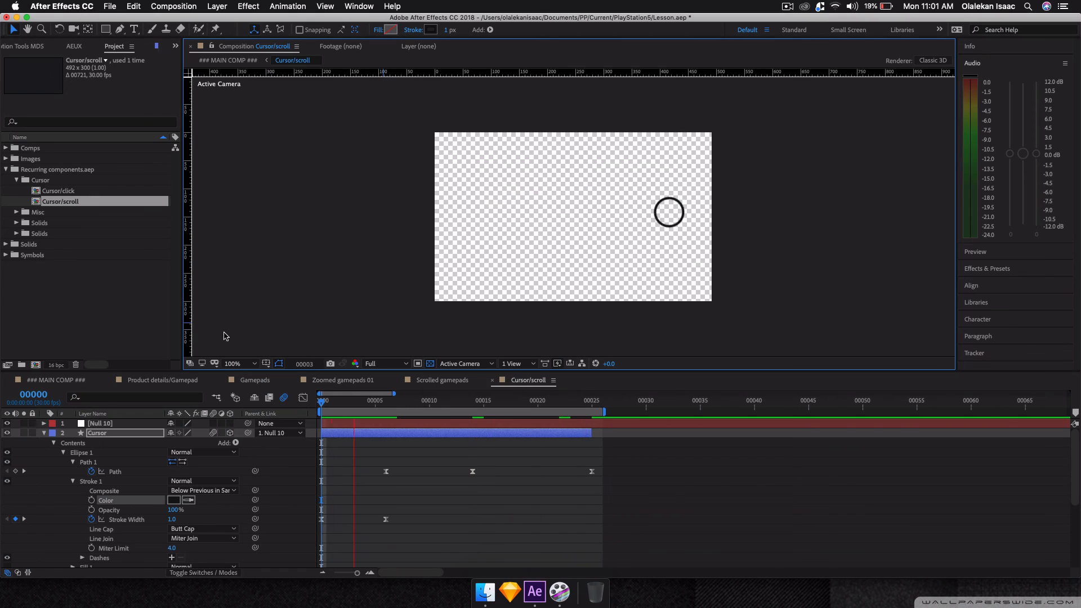
Return to the main composition and preview the recoloured scroll cursor over the gamepads from frame 0.
left_click(72, 382)
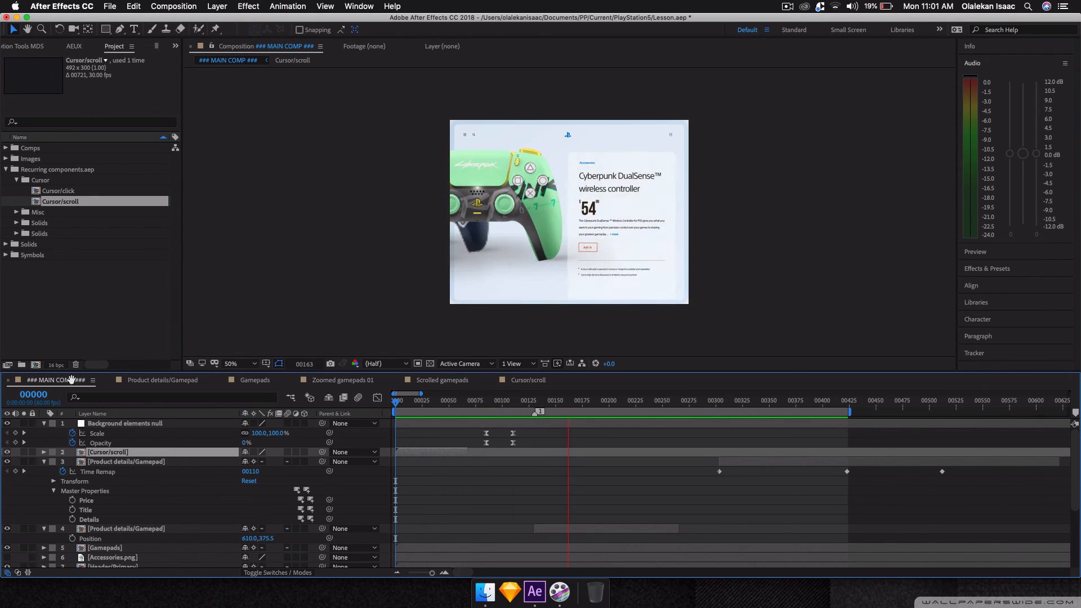
key("space")
key("k")
key("Home")
key("space")
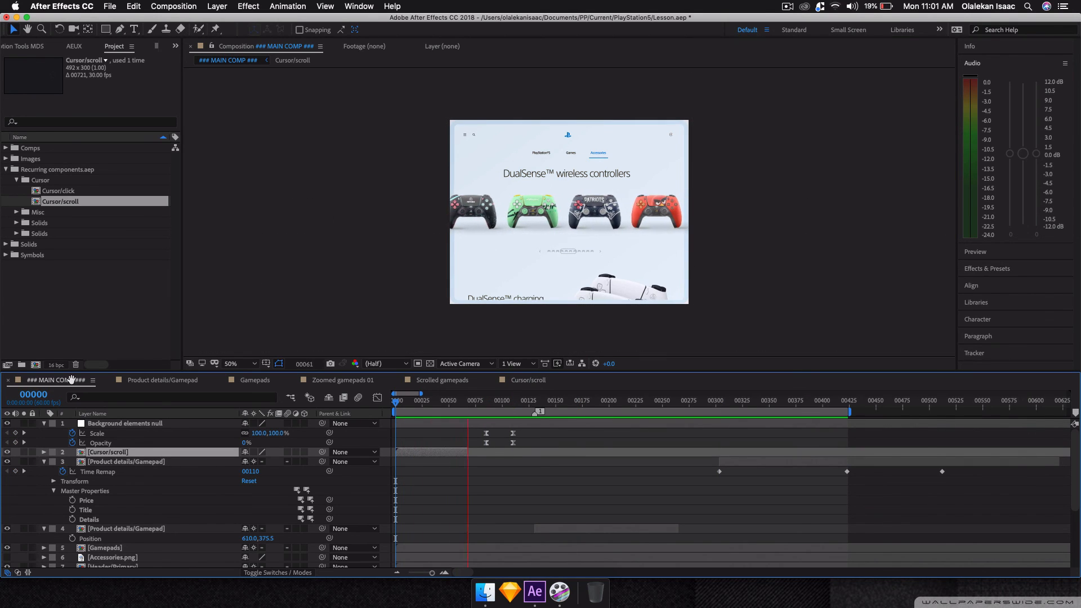
key("space")
Add the Cursor/click composition directly below the Background elements null, with its layer starting at frame 75.
left_click(47, 192)
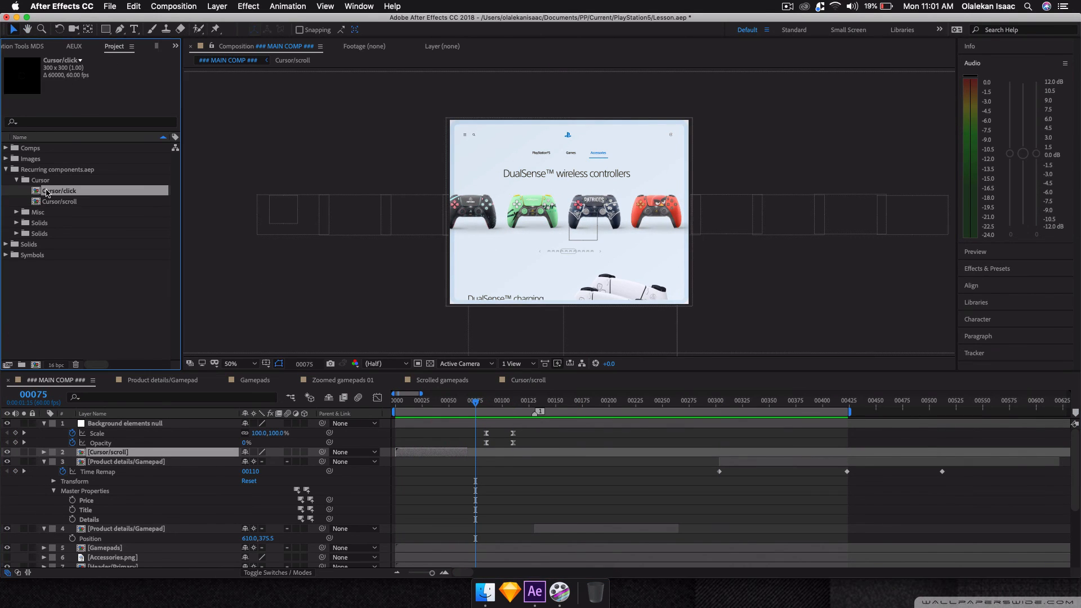
left_click_drag(47, 192, 127, 448)
key("bracketleft")
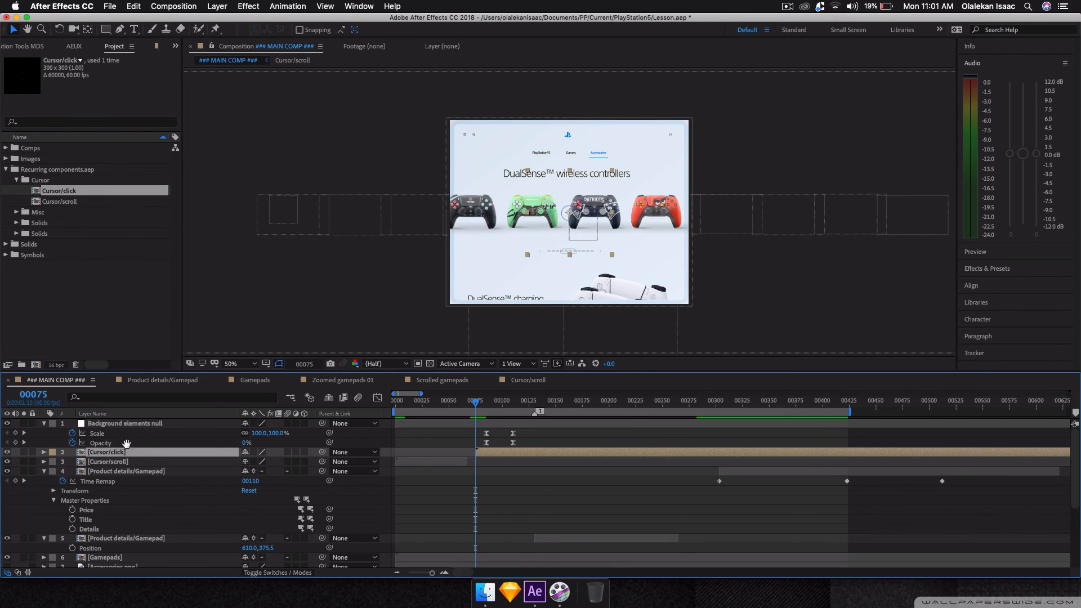
Shift the Cursor/click layer's start to frame 70 and position its cursor over the green gamepad.
key("space")
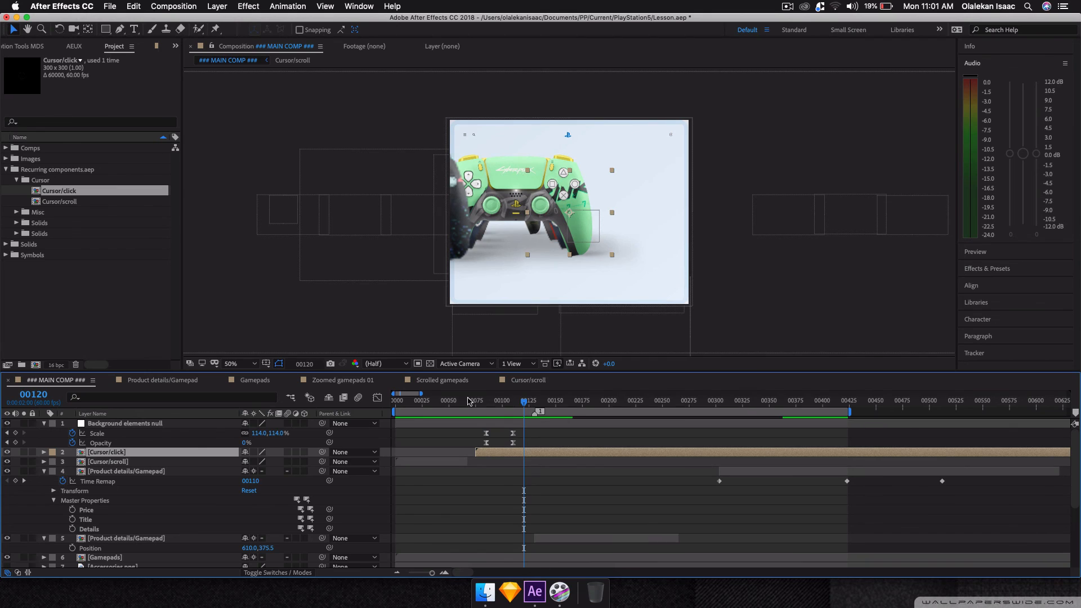
left_click_drag(460, 406, 470, 408)
left_click_drag(483, 448, 478, 448)
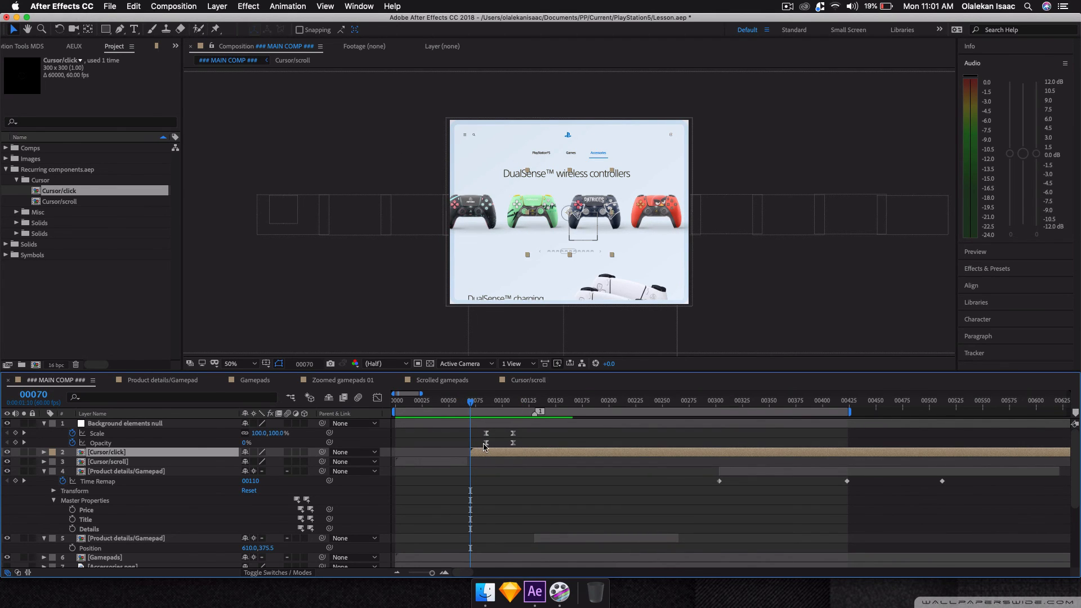
left_click_drag(570, 214, 536, 211)
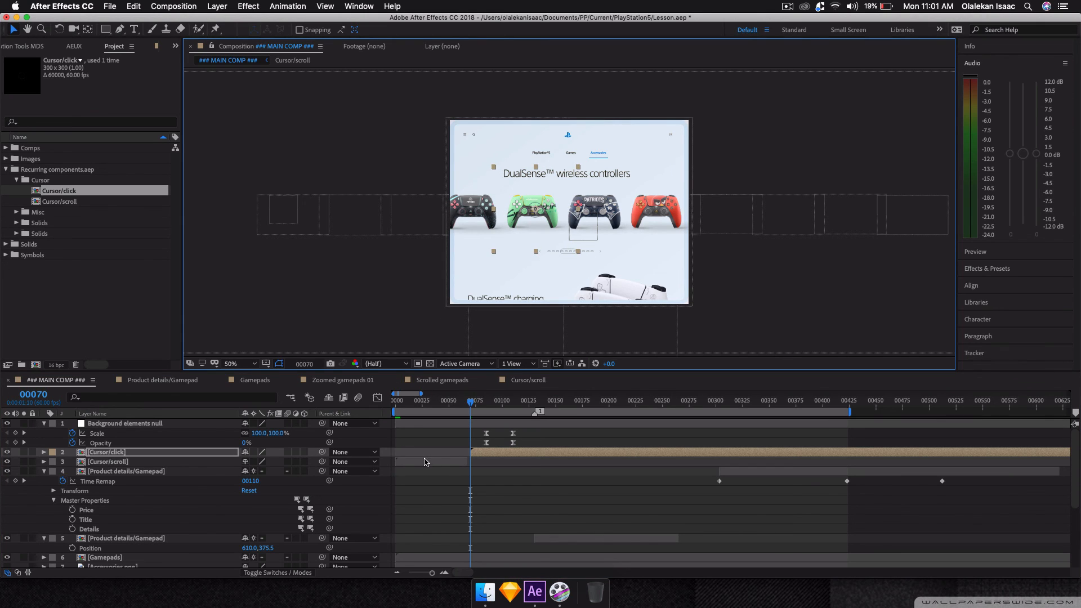
Scale both the Cursor/click and Cursor/scroll layers to 85%.
left_click(425, 462)
left_click(492, 452, "shift")
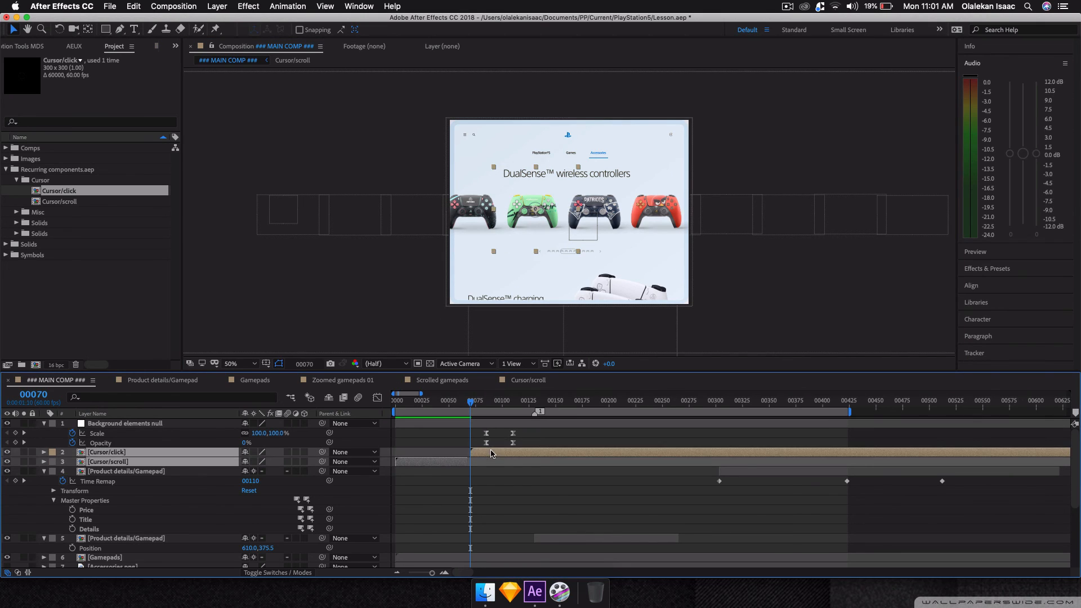
key("s")
left_click(259, 462)
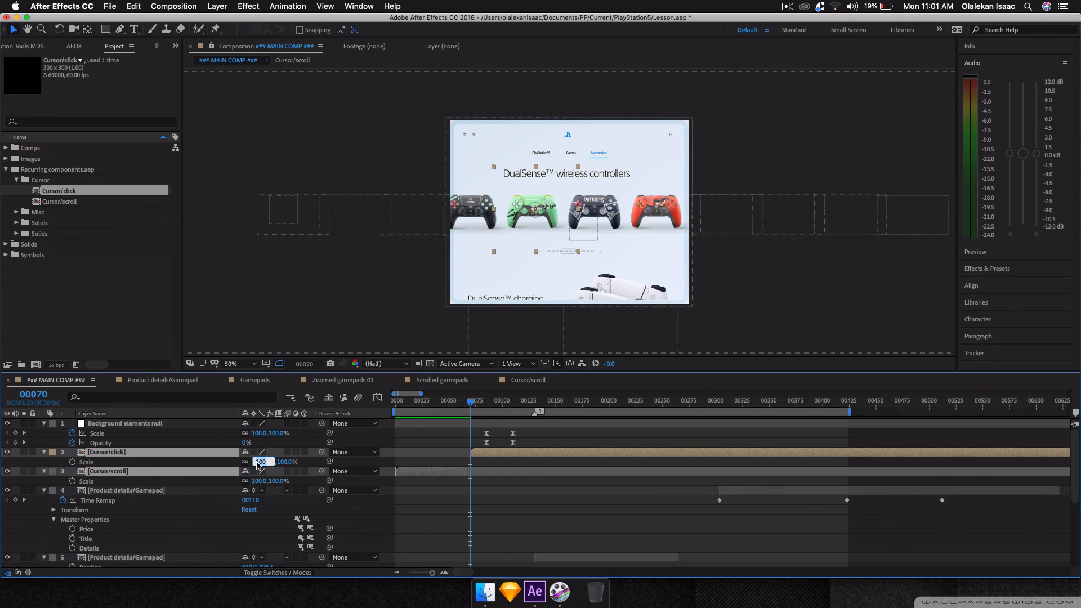
type("85")
key("Return")
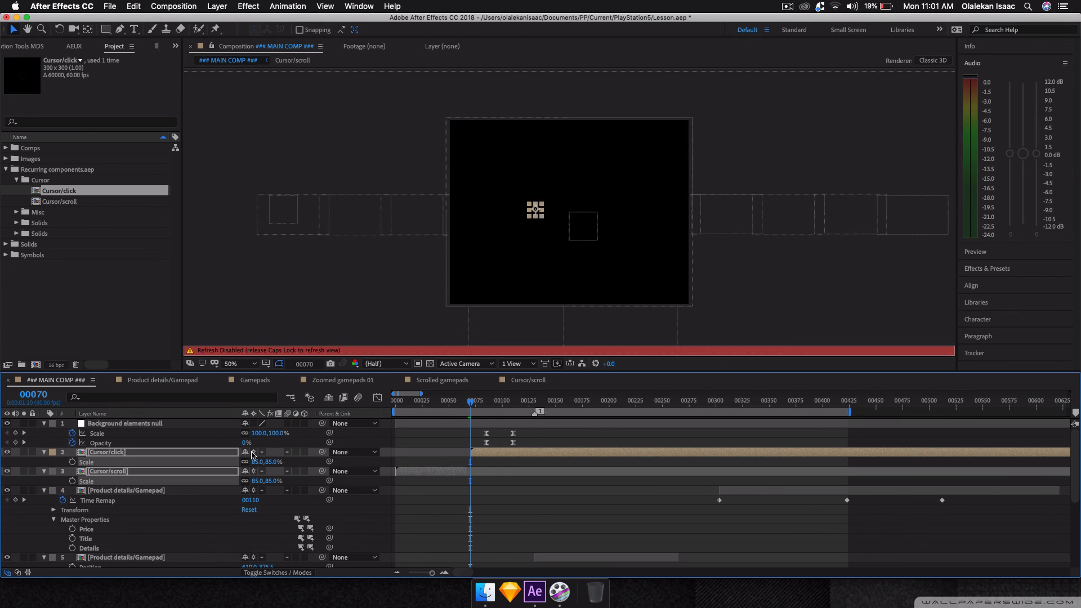
Preview the resized click cursor and the zoom transition from frame 58.
left_click(457, 406)
key("space")
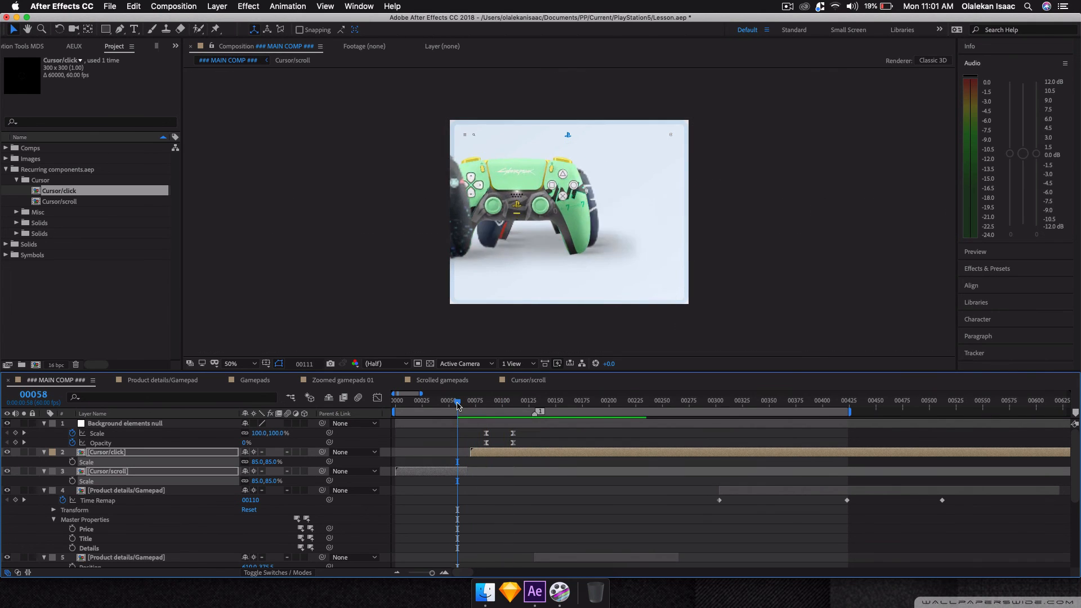
key("space")
mouse_move(462, 404)
left_mouse_down()
mouse_move(492, 405)
mouse_move(478, 404)
left_mouse_up()
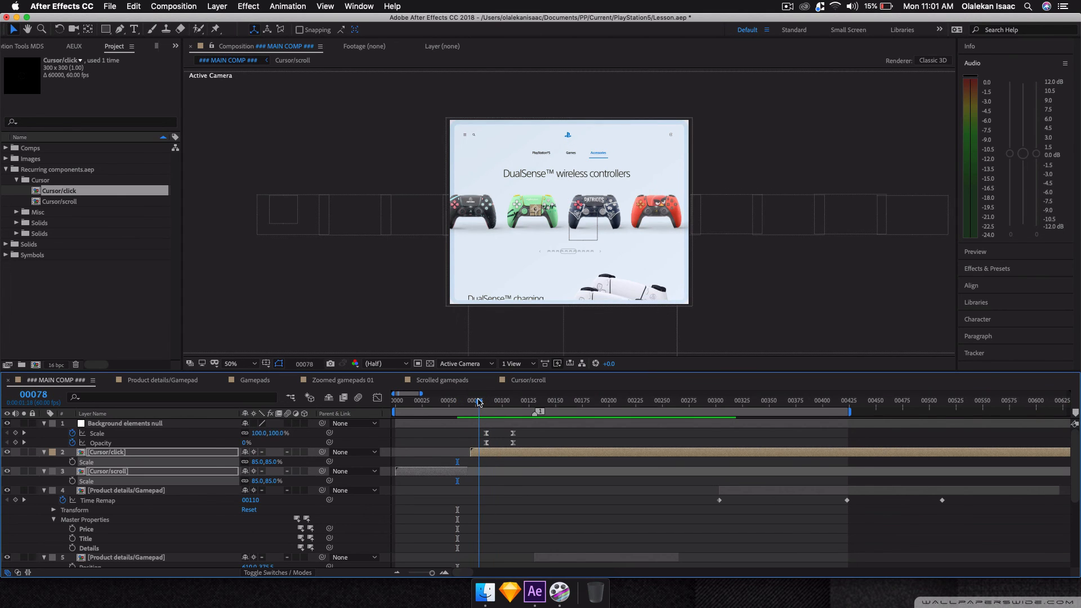
Set the Cursor/click layer's label colour to None and deselect the layers.
left_click(53, 452)
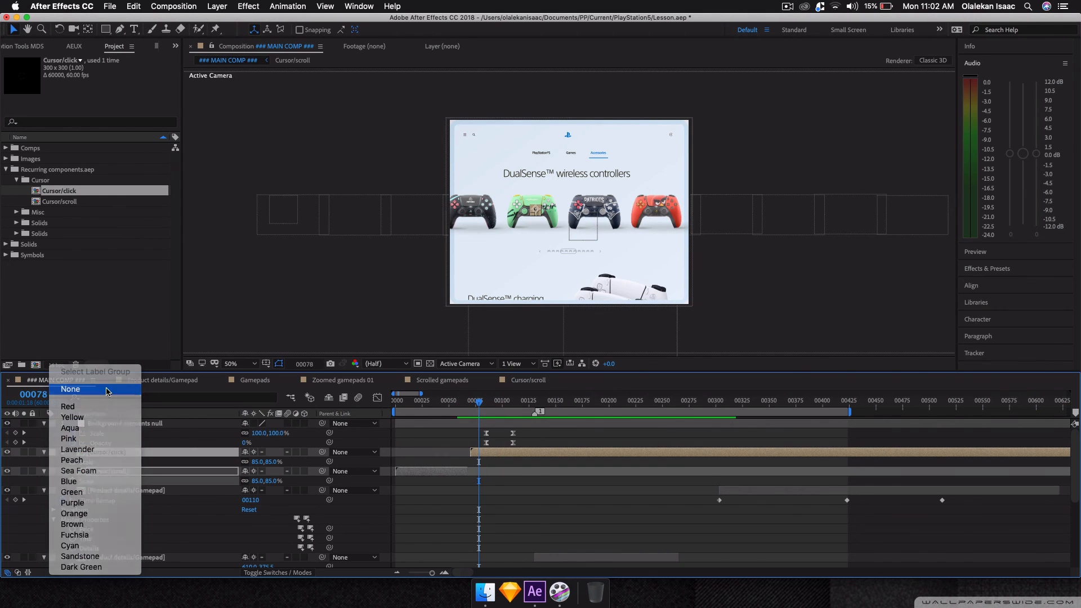
left_click(73, 386)
left_click(386, 463)
Preview the main composition from frame 0 and save the project.
key("space")
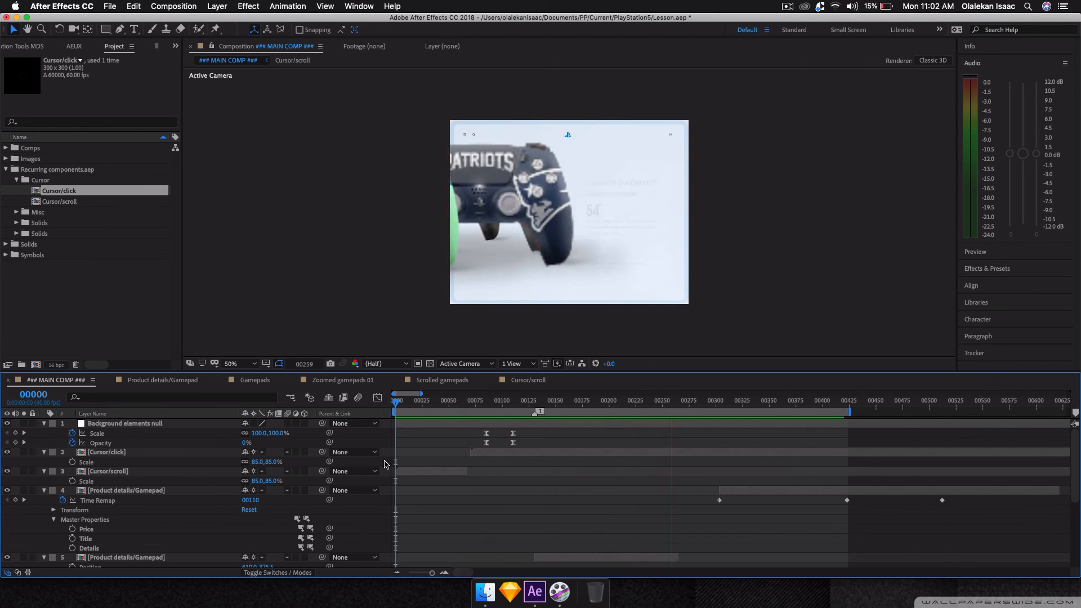
key("space")
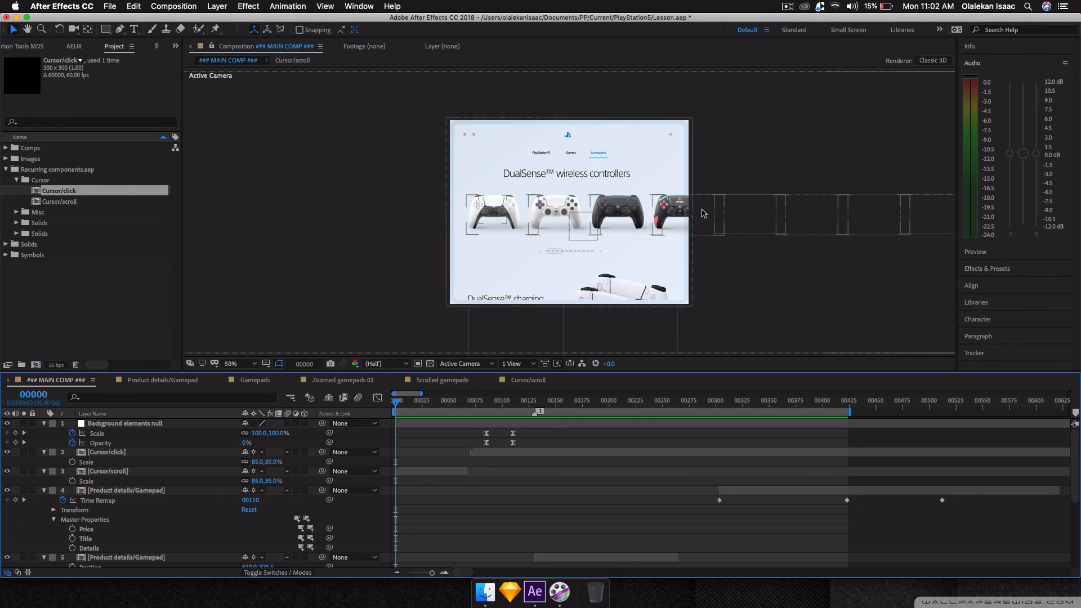
key("super+s")
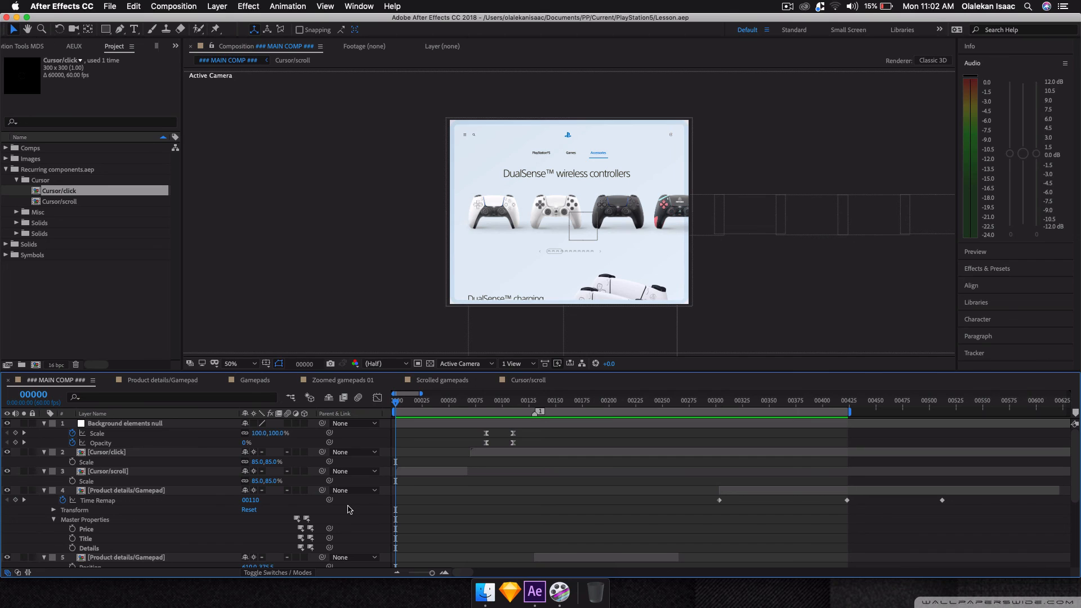
Select the Gamepads layer and switch its visibility off and back on to identify its content.
scroll(144, 506, "down", 6)
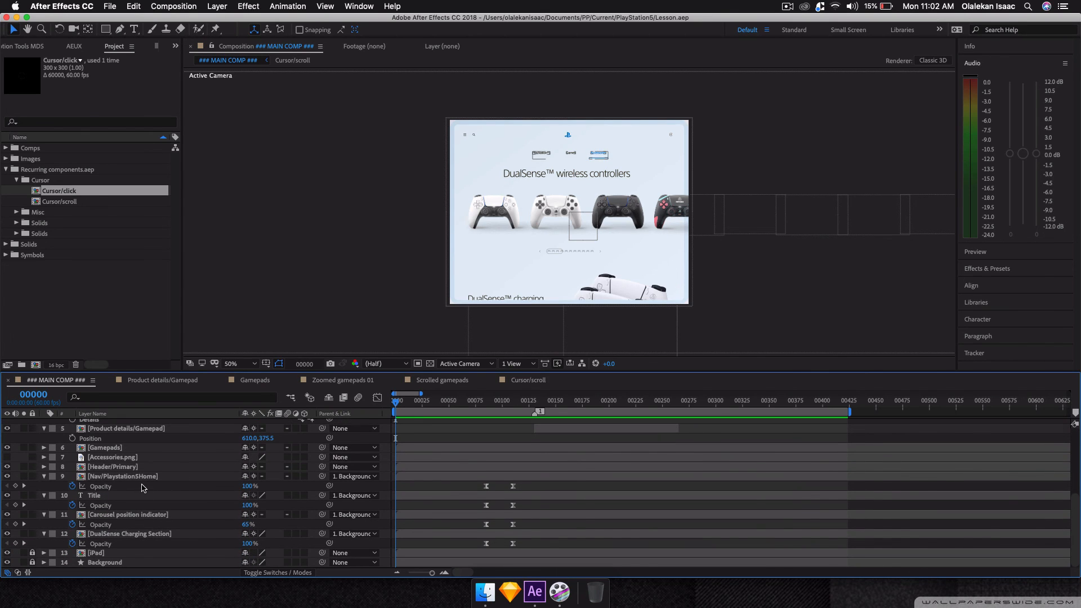
scroll(129, 526, "up", 5)
left_click(114, 539)
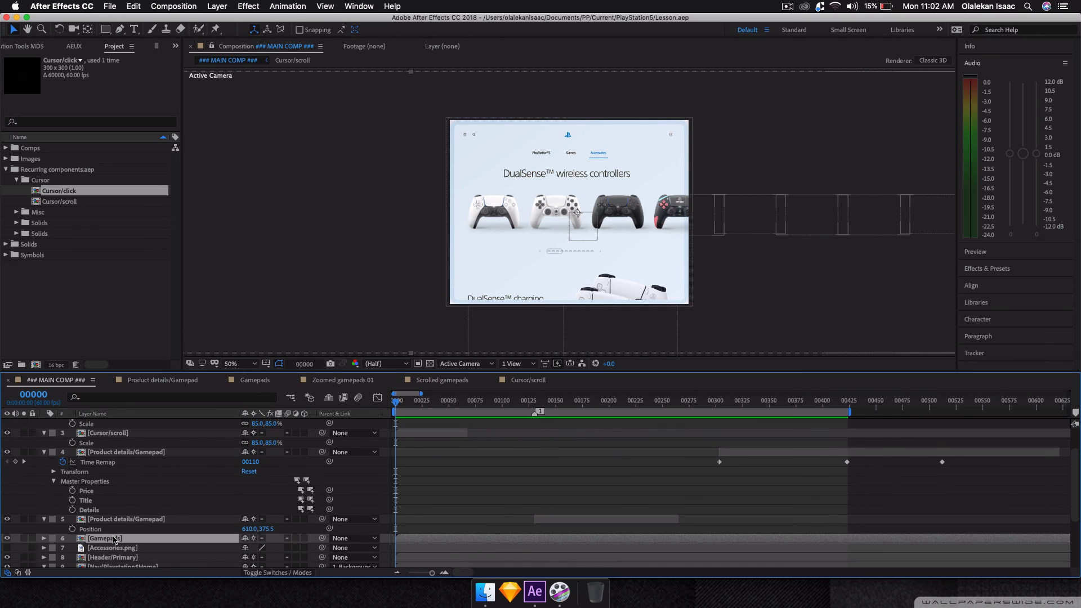
left_click(6, 539)
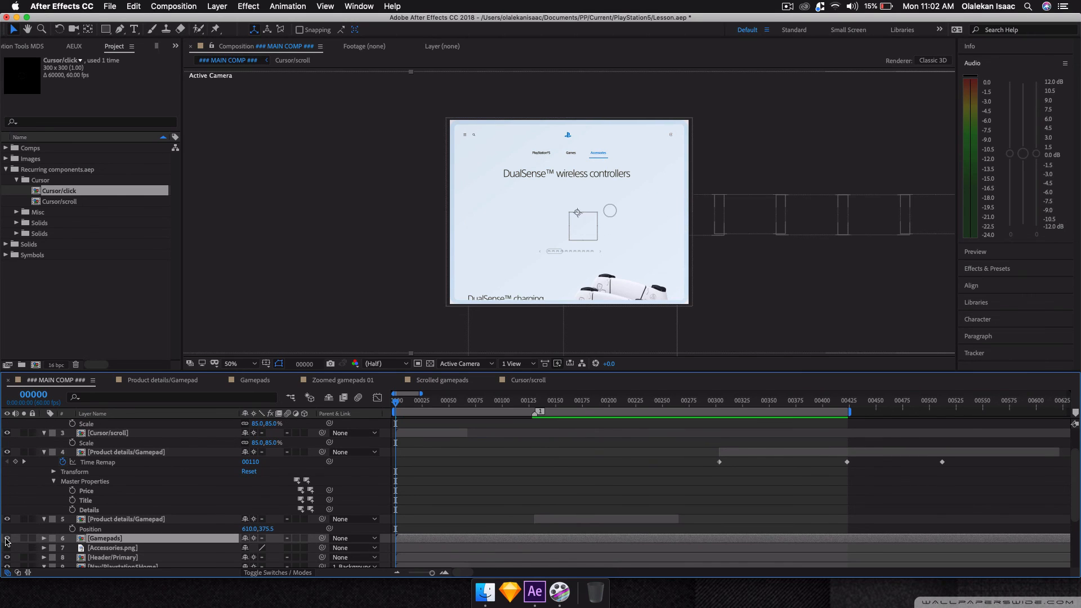
left_click(6, 539)
scroll(129, 538, "down", 5)
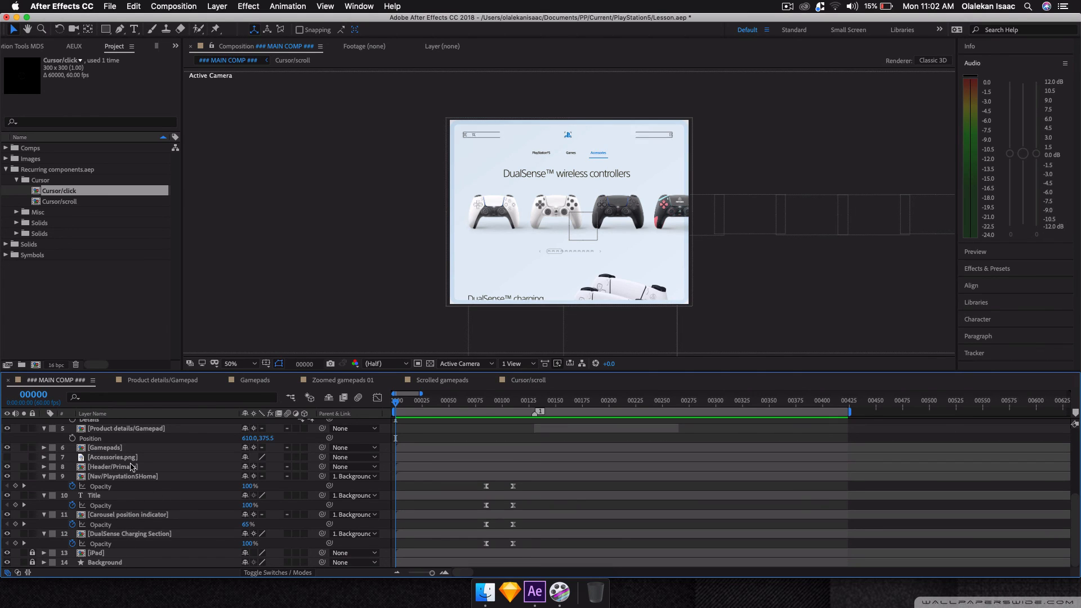
Draw a rectangular mask on the Gamepads layer that follows the edges of the tablet screen.
left_click(106, 31)
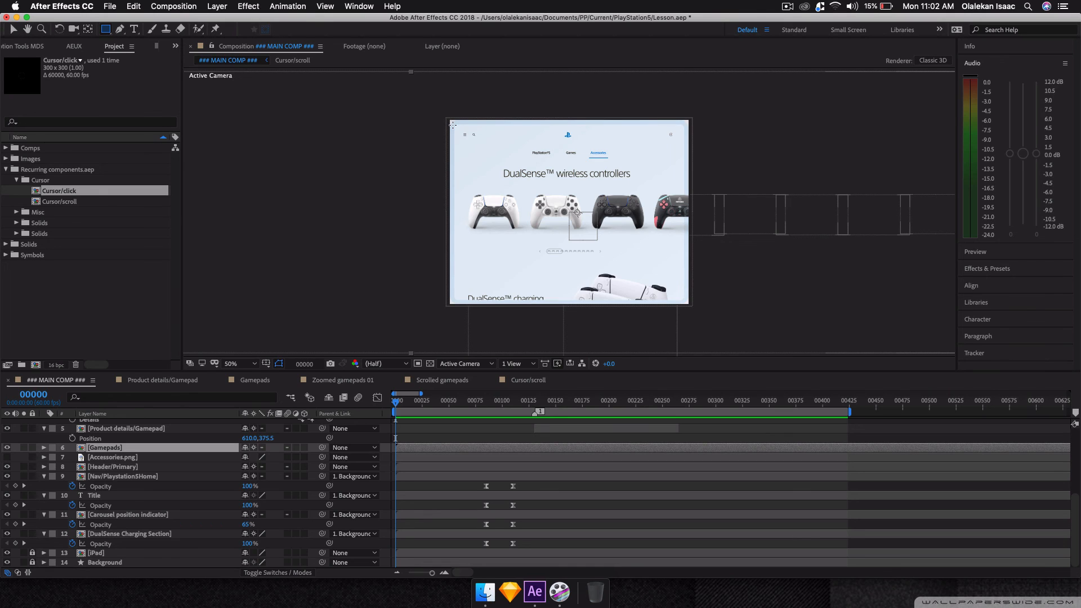
left_click_drag(453, 125, 684, 303)
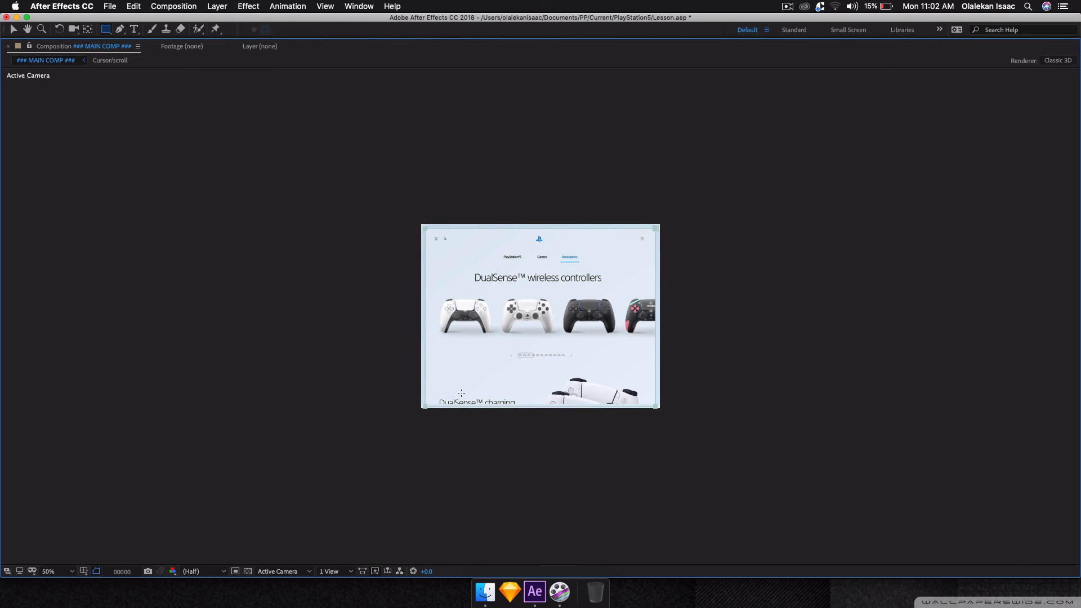
scroll(461, 392, "up", 2)
scroll(461, 393, "down", 1)
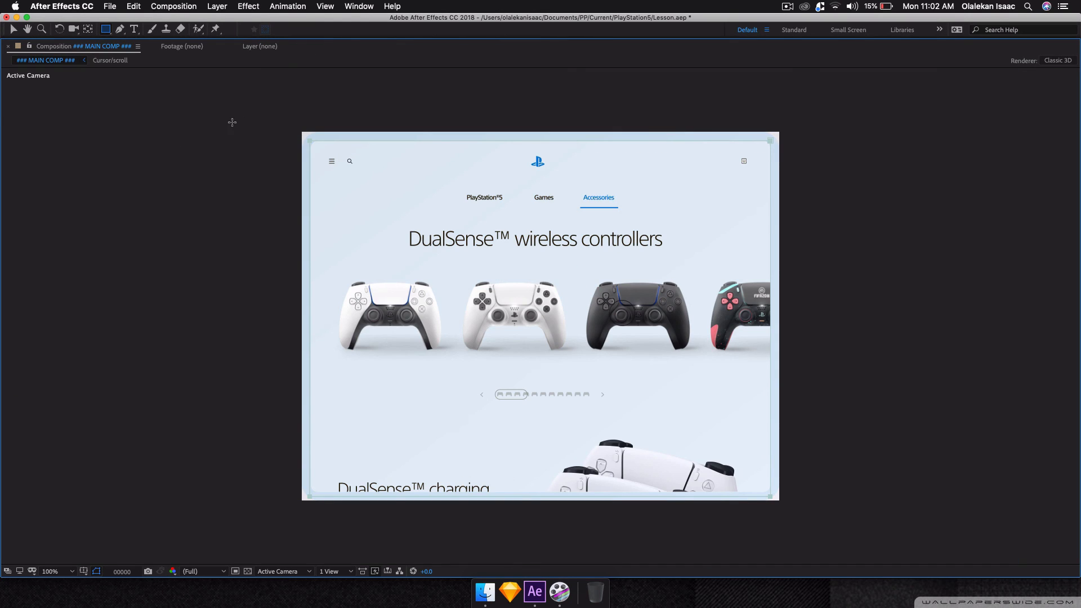
Inspect the corners and edges of the Gamepads mask against the tablet screen's border at 200% zoom.
scroll(241, 122, "up", 1)
scroll(245, 122, "down", 1)
scroll(256, 117, "up", 1)
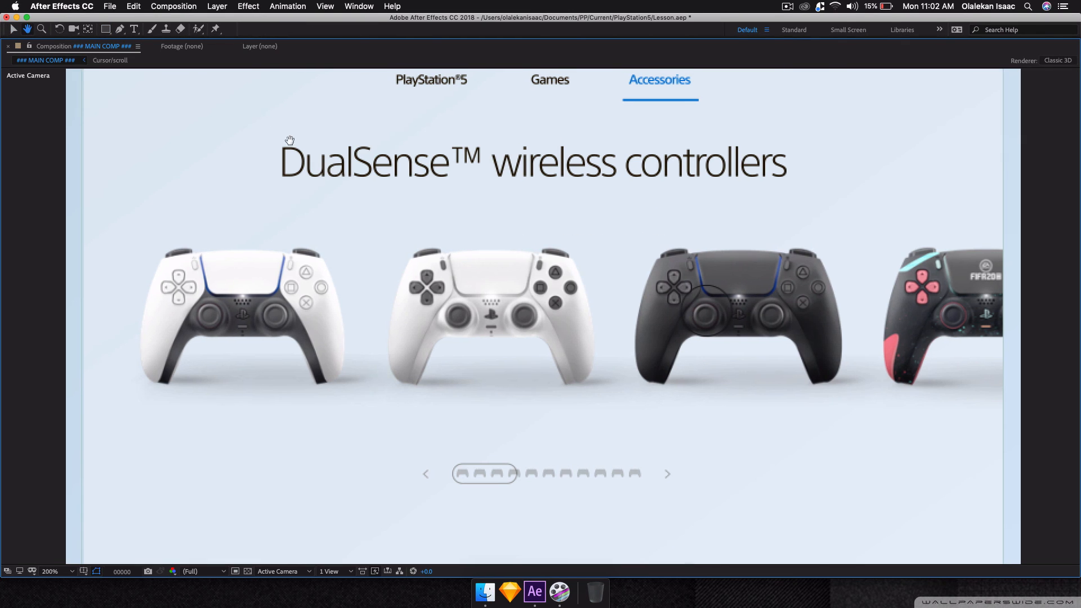
scroll(326, 168, "up", 1)
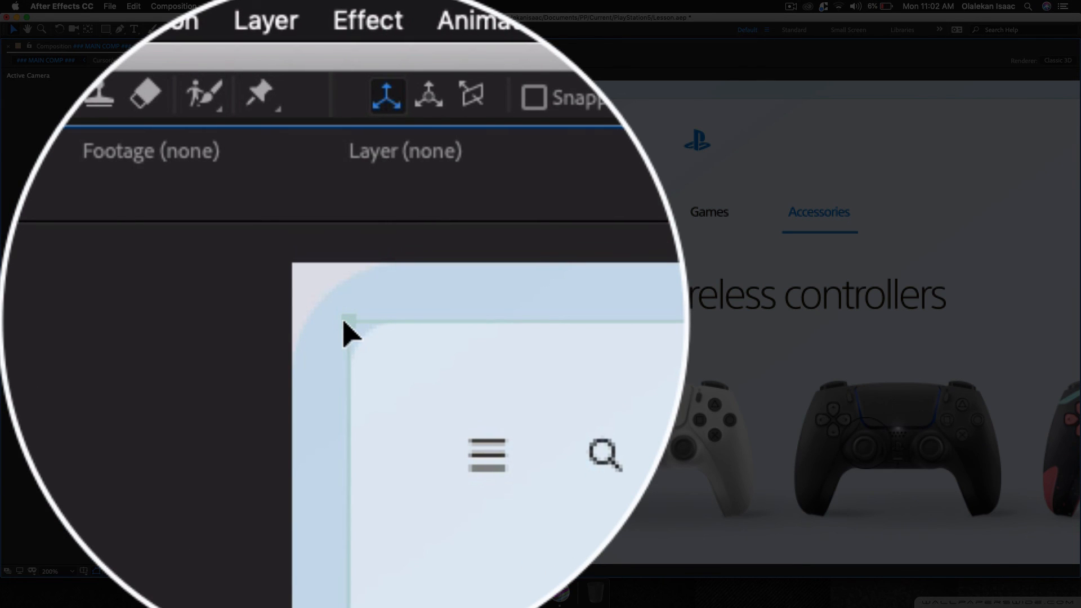
scroll(243, 252, "down", 10)
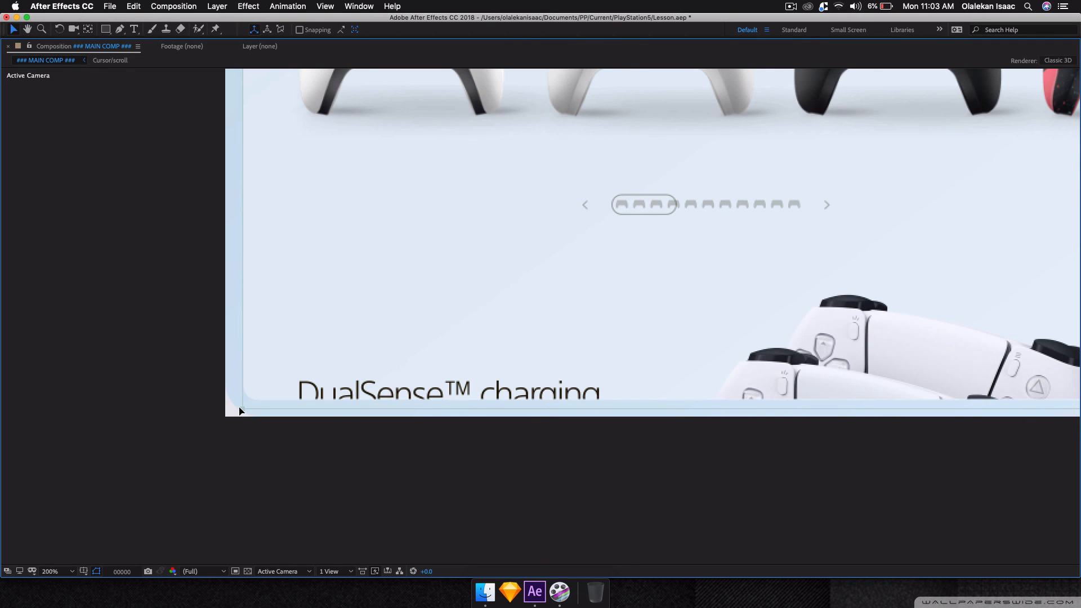
left_click_drag(530, 313, 132, 472)
left_click_drag(437, 380, 375, 570)
key("grave")
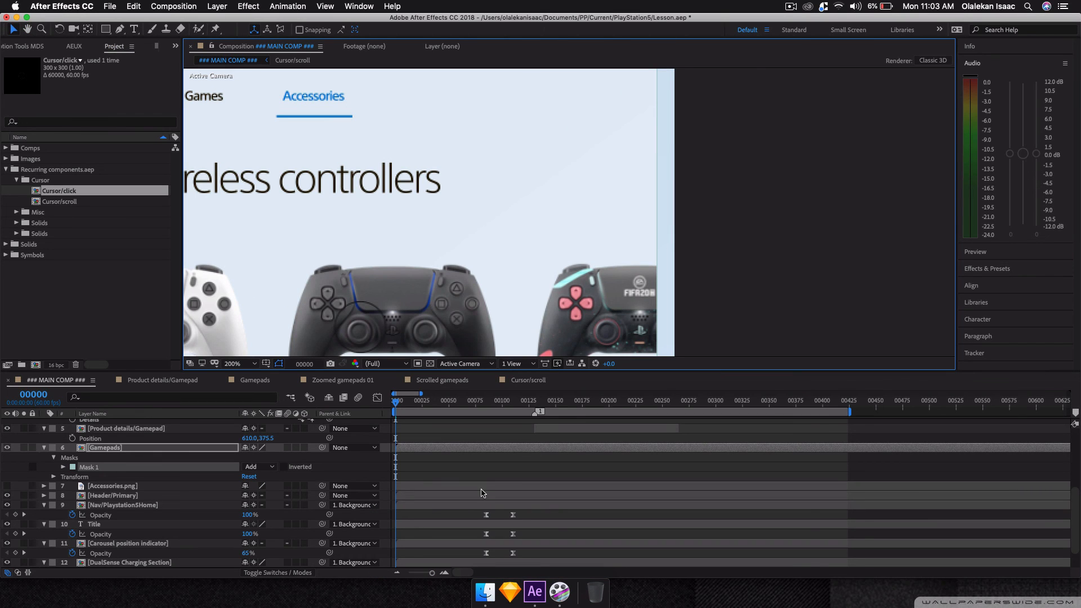
Preview the main composition from frame 0 with the masked Gamepads layer, stopping at frame 164.
key("comma")
key("comma")
key("comma")
key("comma")
key("comma")
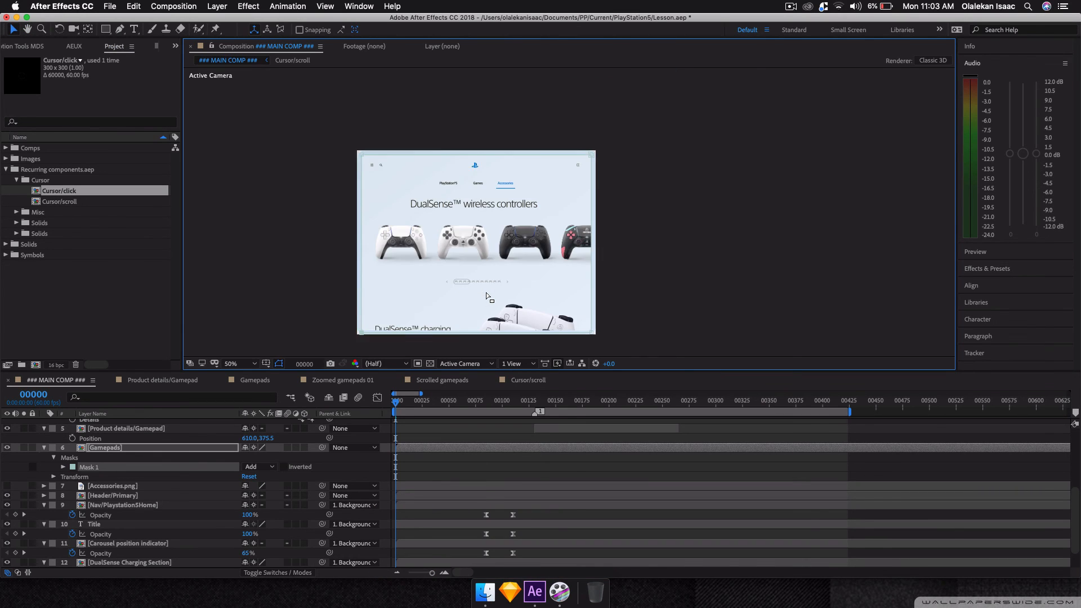
key("space")
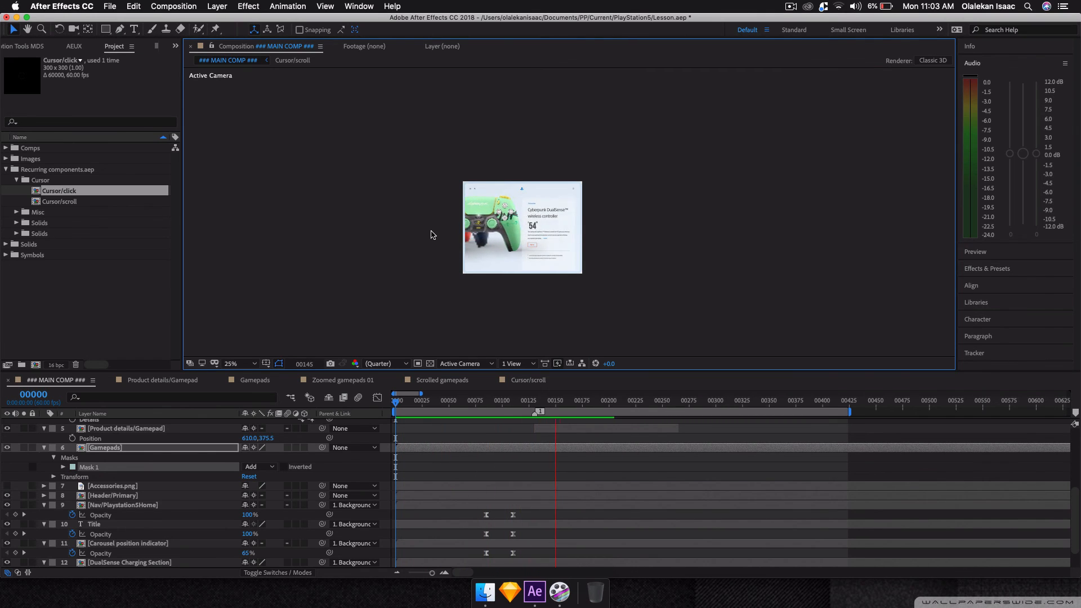
key("space")
key("period")
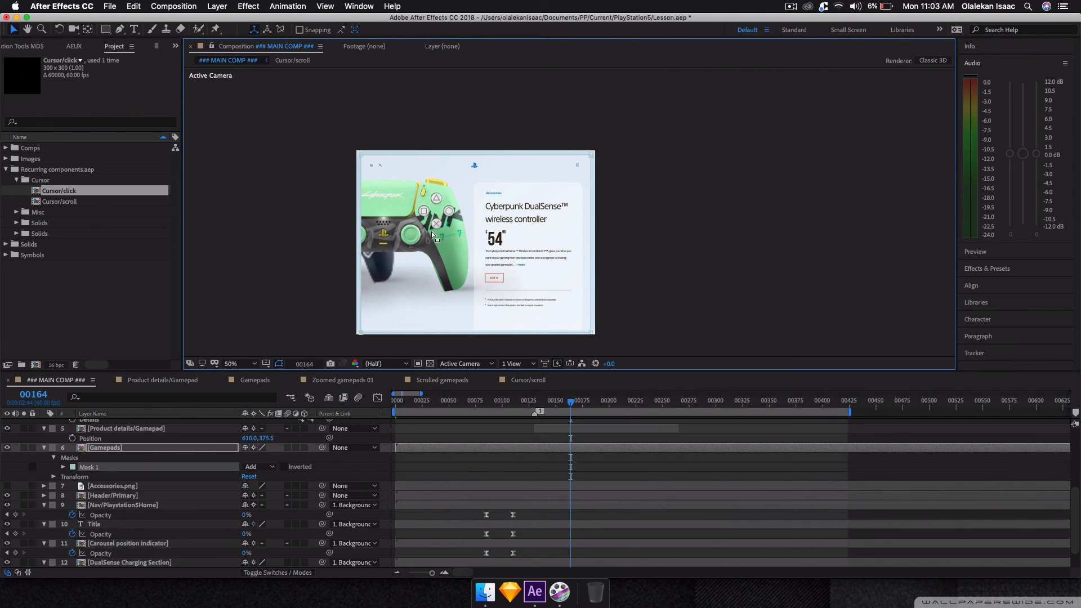
Preview the complete main composition animation from frame 0 and replay it from the start, stopping at frame 113.
key("Home")
key("space")
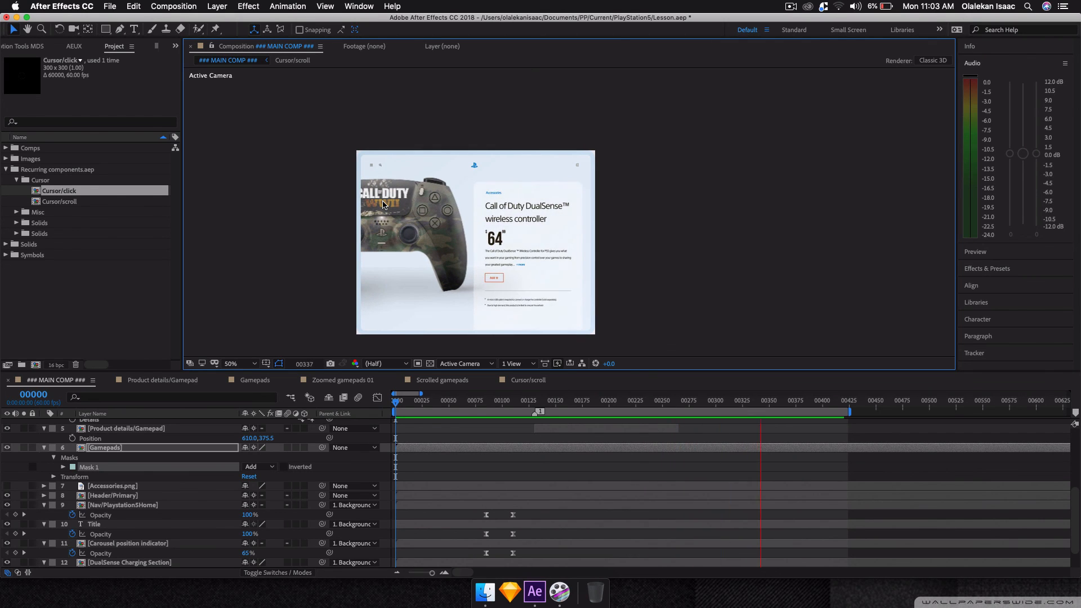
left_click(240, 364)
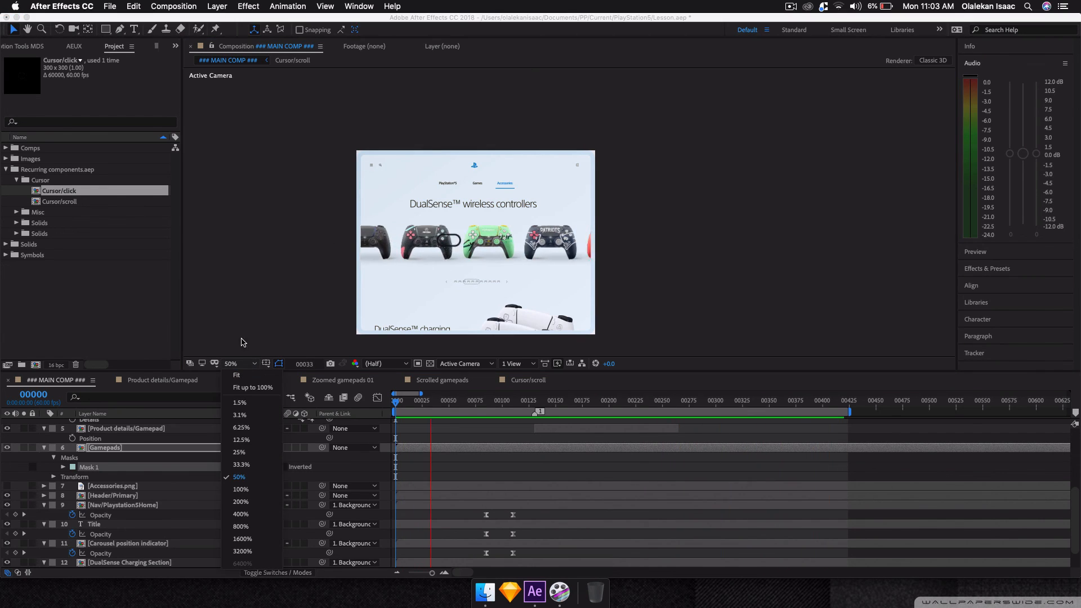
left_click(246, 374)
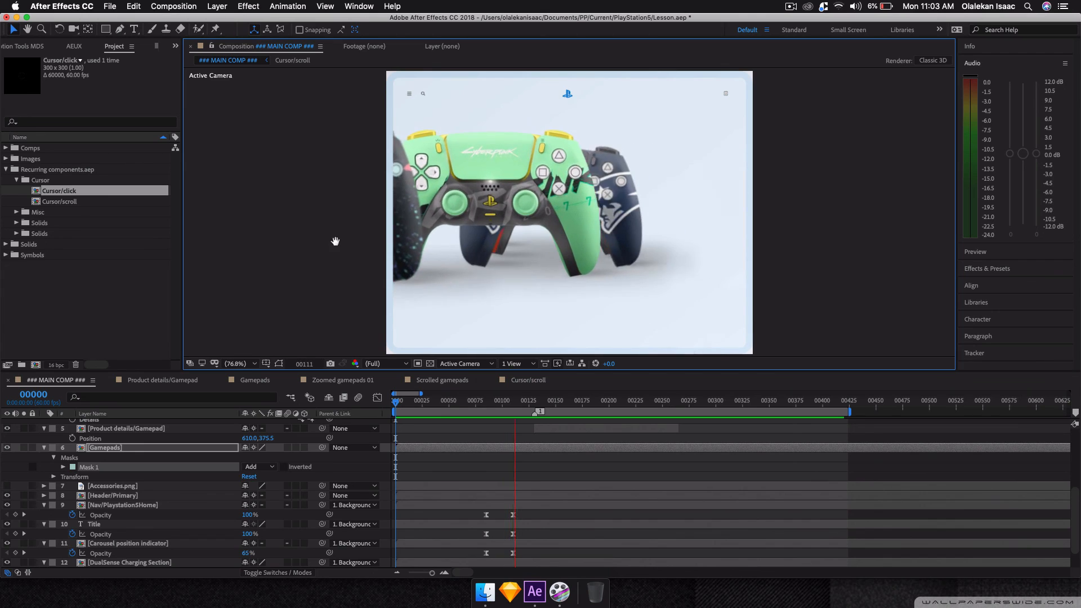
key("space")
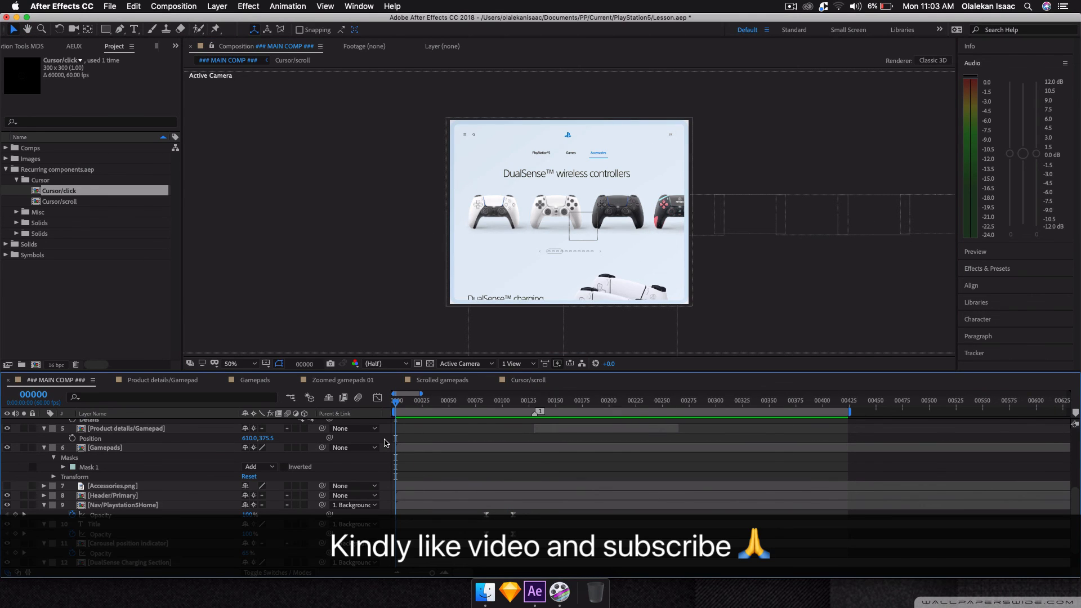
key("space")
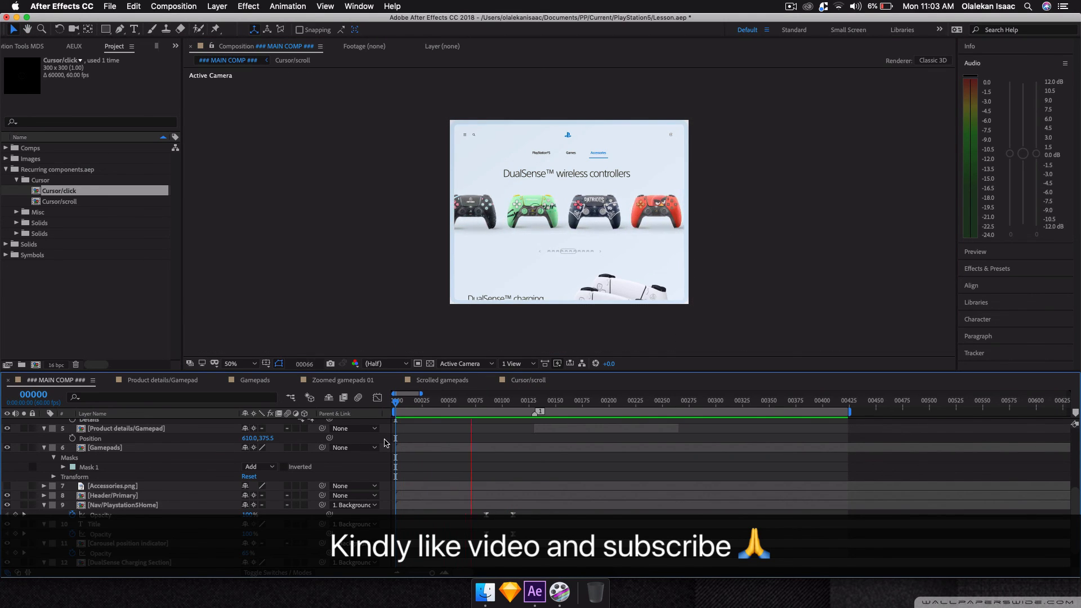
key("space")
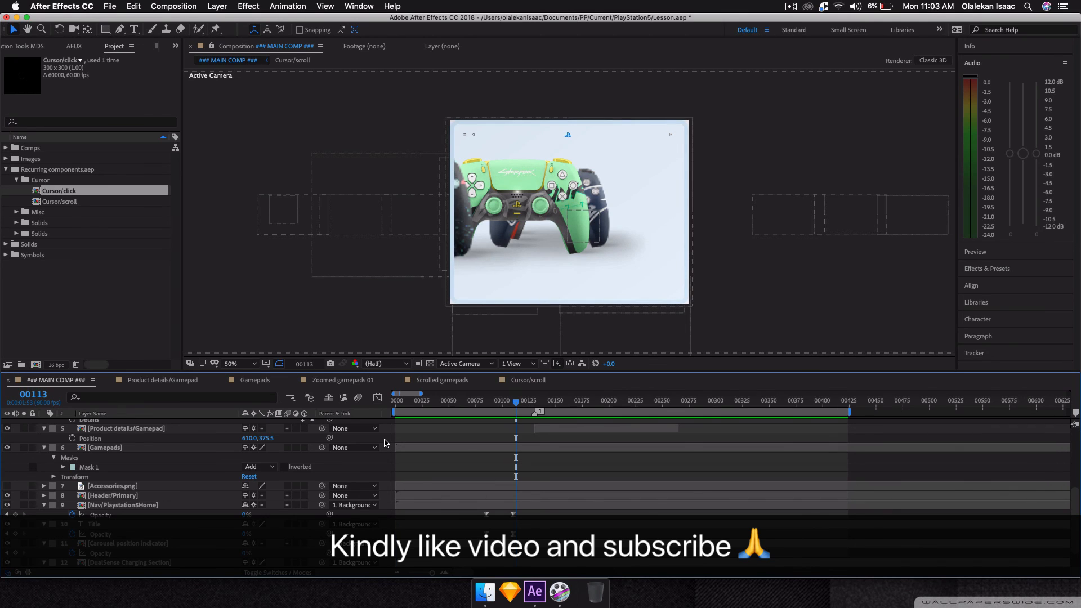